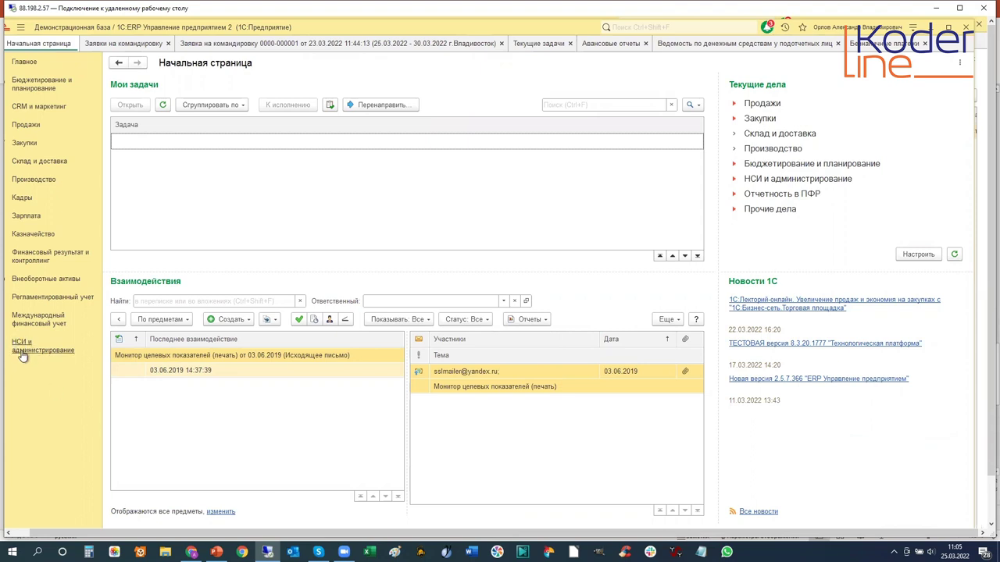
Open the "Казначейство и взаиморасчеты" settings and expand "Подотчетники" to check the "Заявки на командировку" option
click(24, 354)
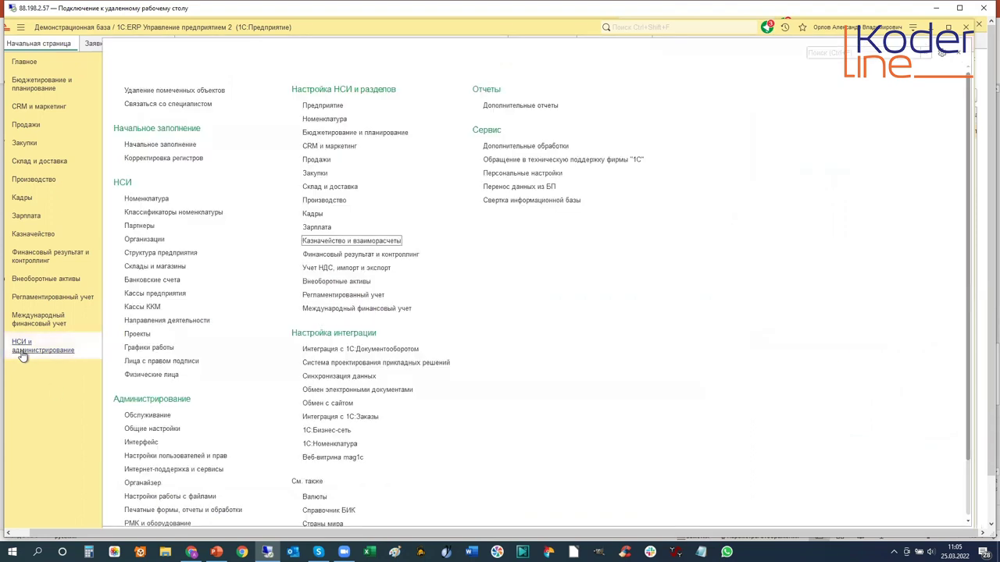
click(364, 242)
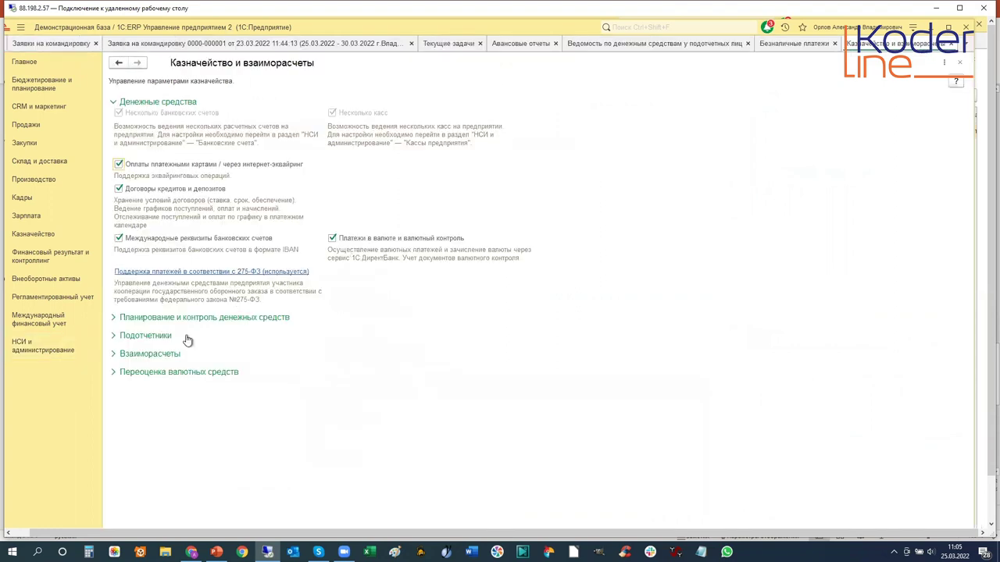
click(114, 336)
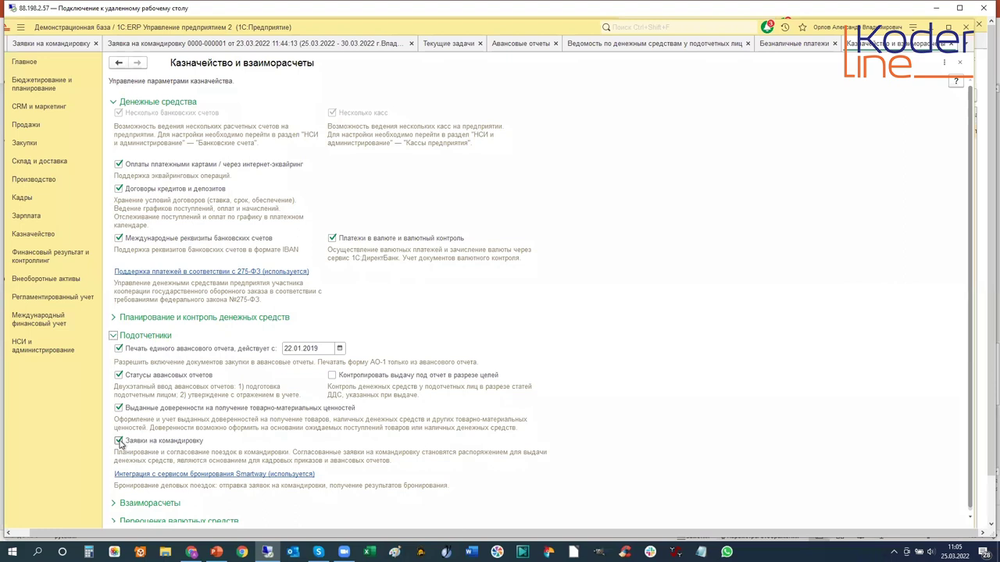
Open the "Заявки на командировку" list in "Казначейство", view a blank new request form and close it without saving
click(33, 234)
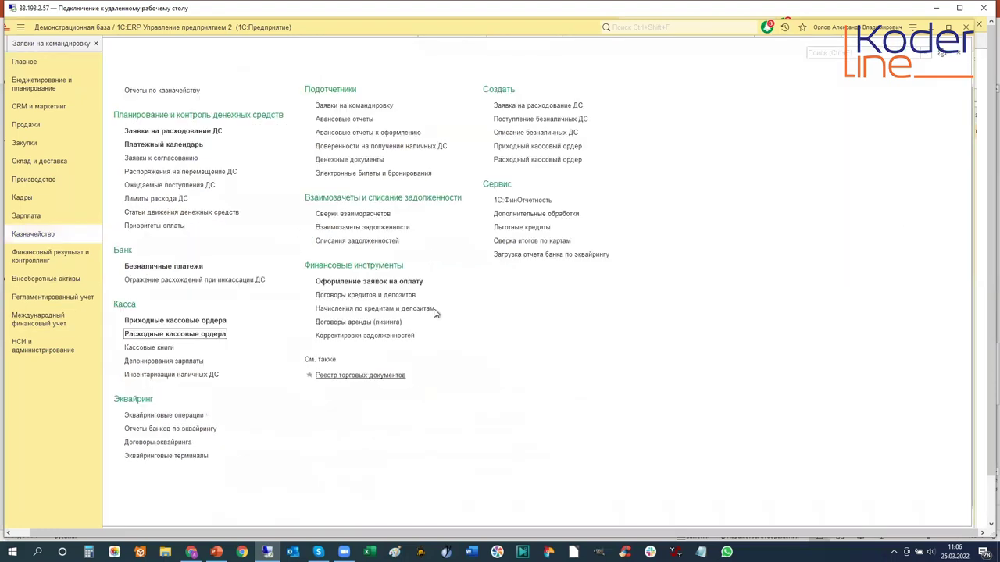
click(361, 109)
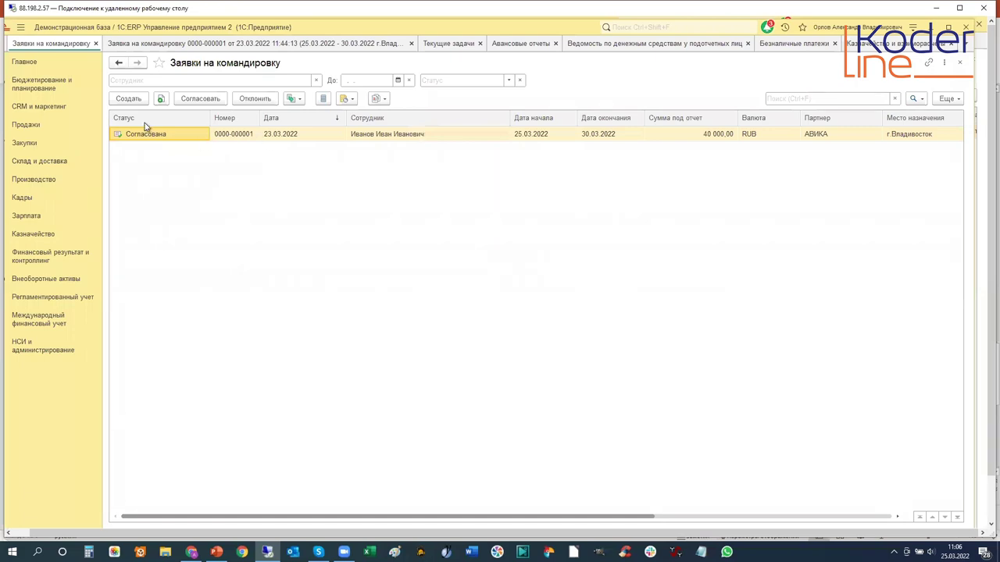
click(132, 100)
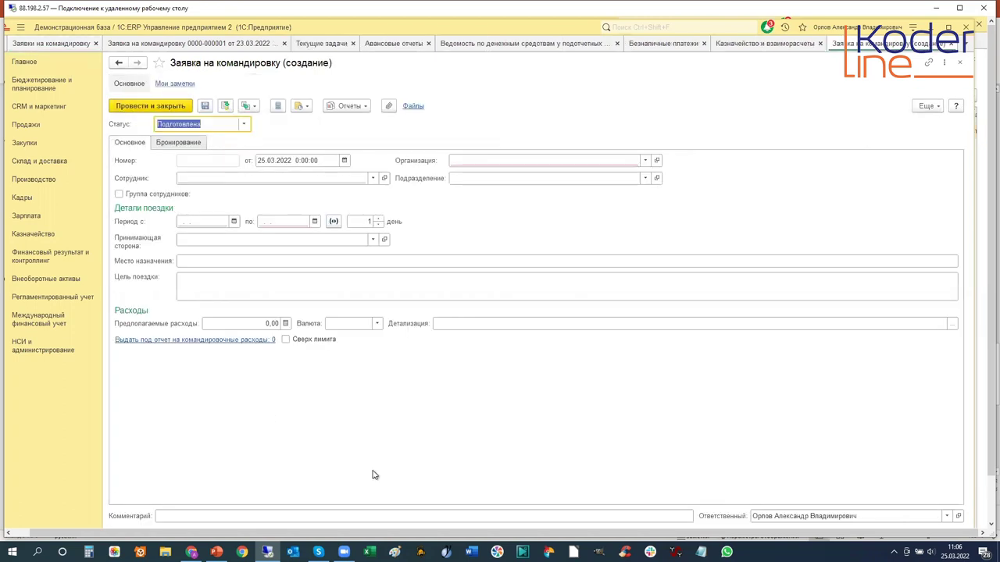
click(961, 65)
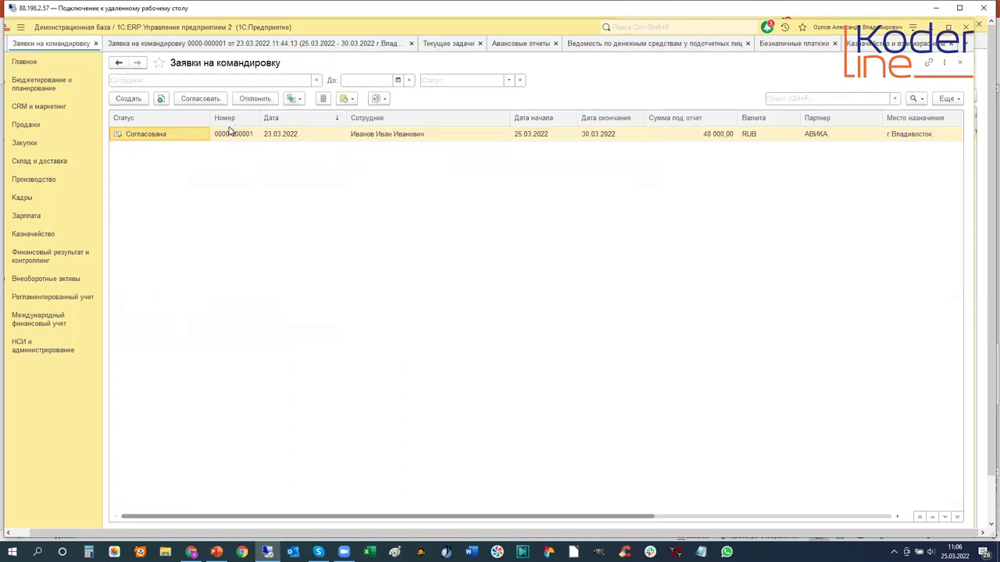
Open the existing Vladivostok trip request and examine its main details and the choices for the employee field
double_click(197, 138)
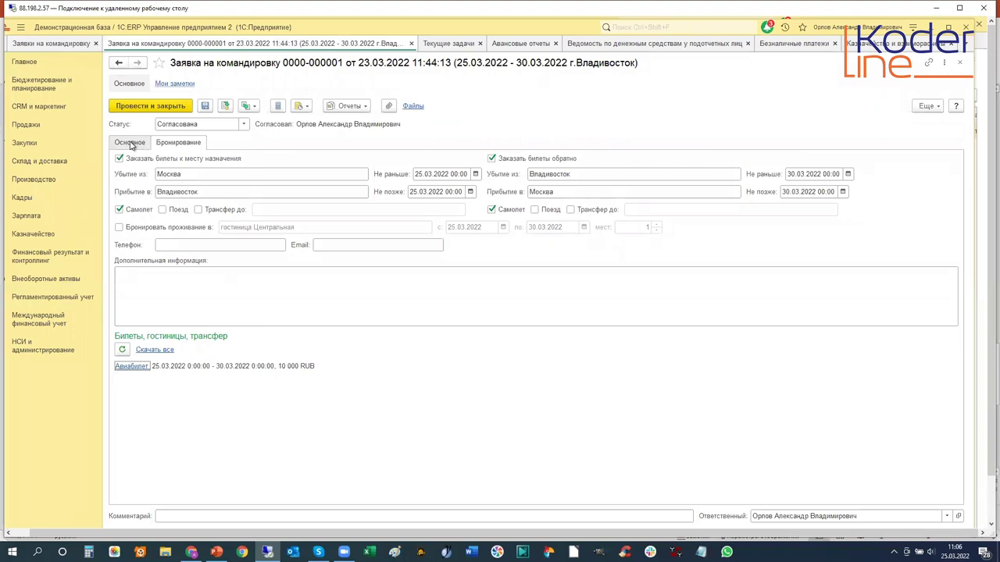
click(129, 143)
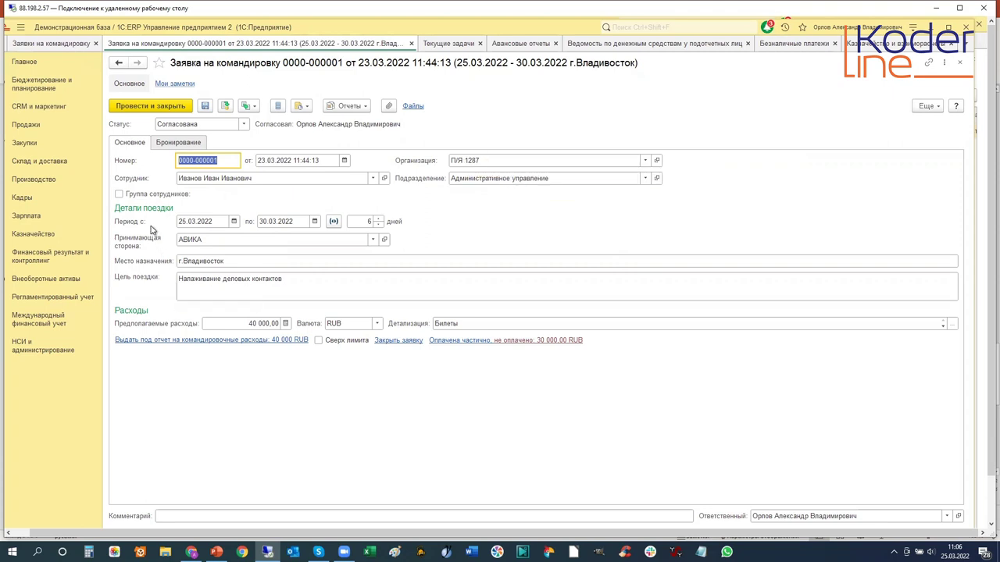
click(282, 260)
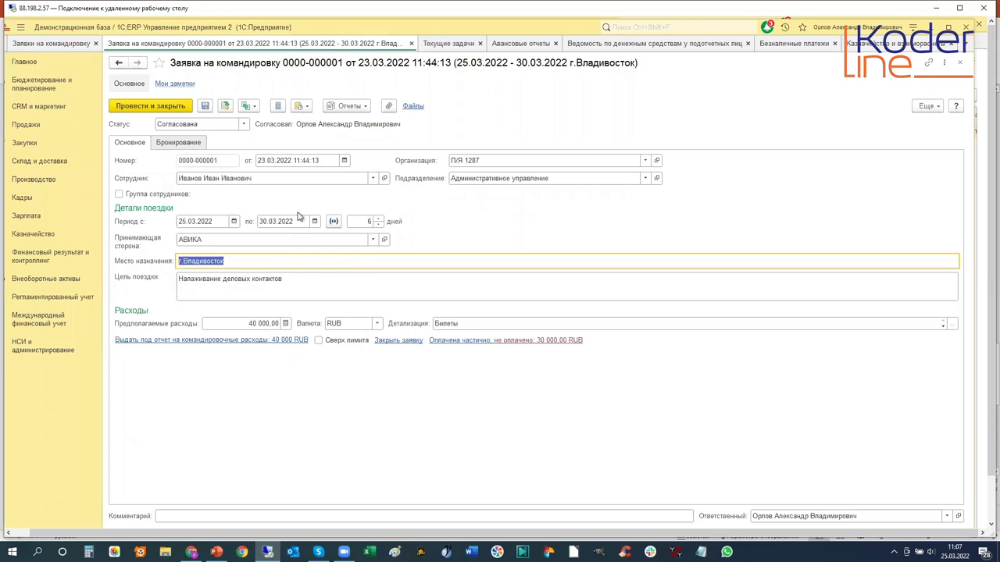
click(372, 178)
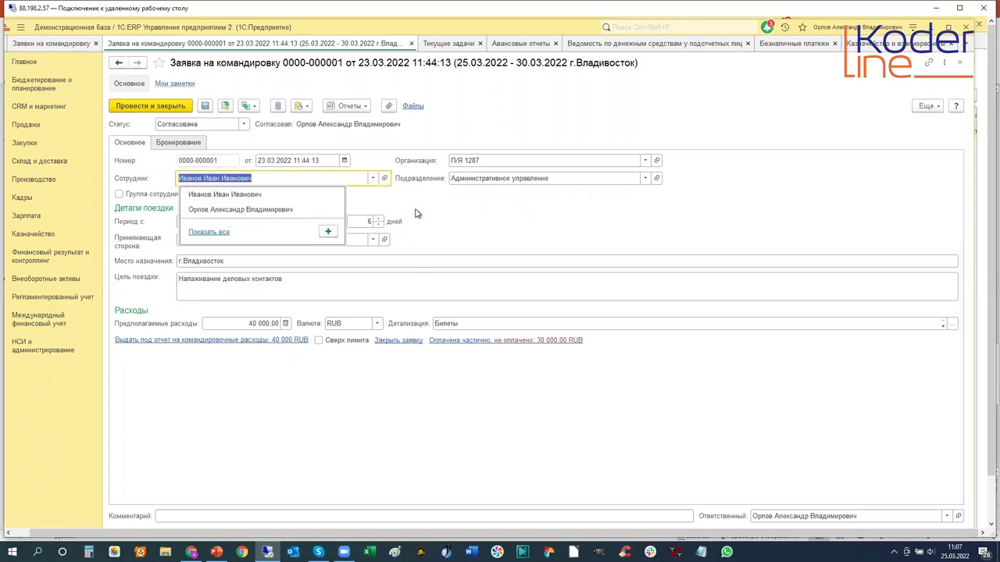
click(419, 214)
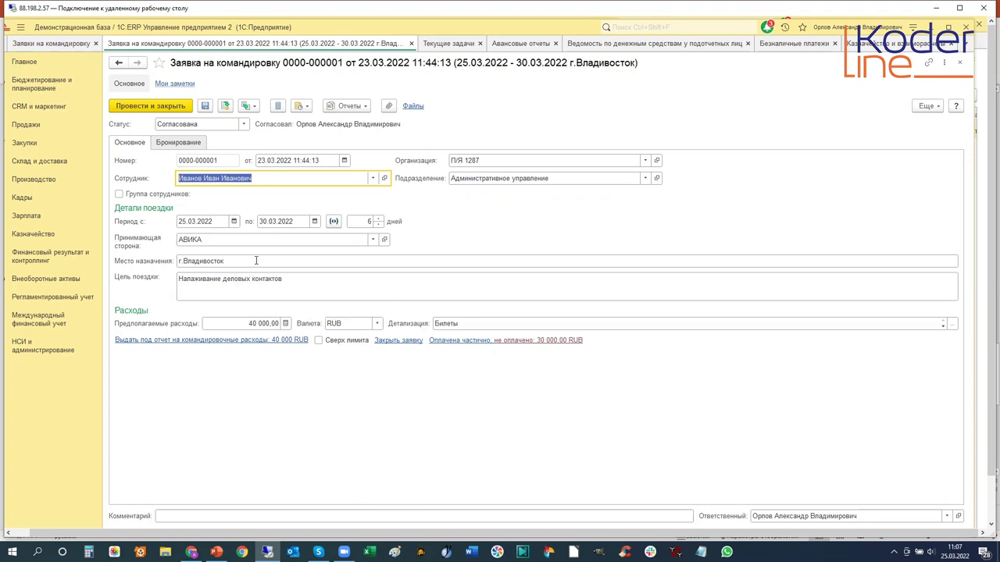
Examine the trip request's destination, trip purpose and expected expenses fields
click(257, 260)
key(Tab)
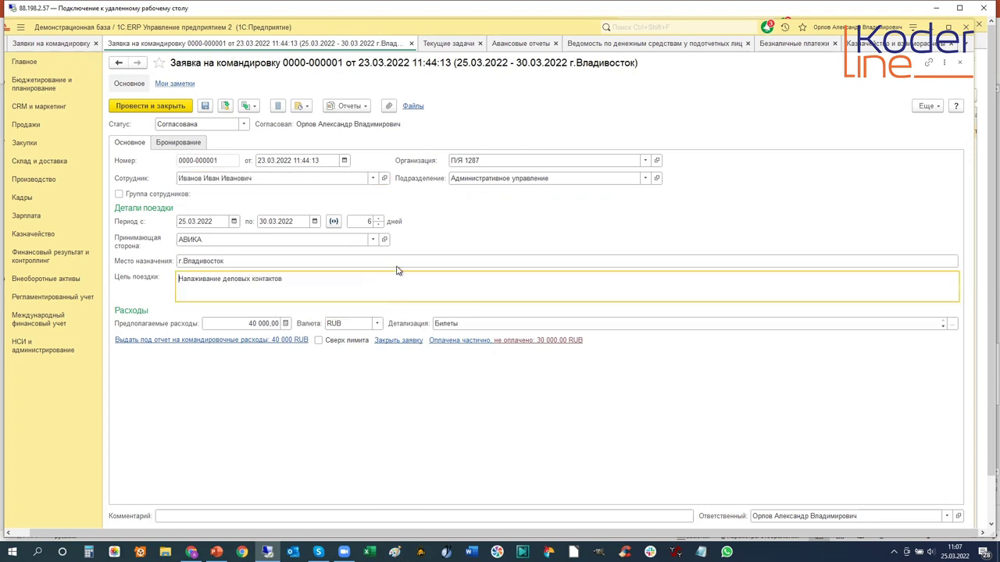
click(394, 261)
key(Tab)
click(381, 263)
key(Tab)
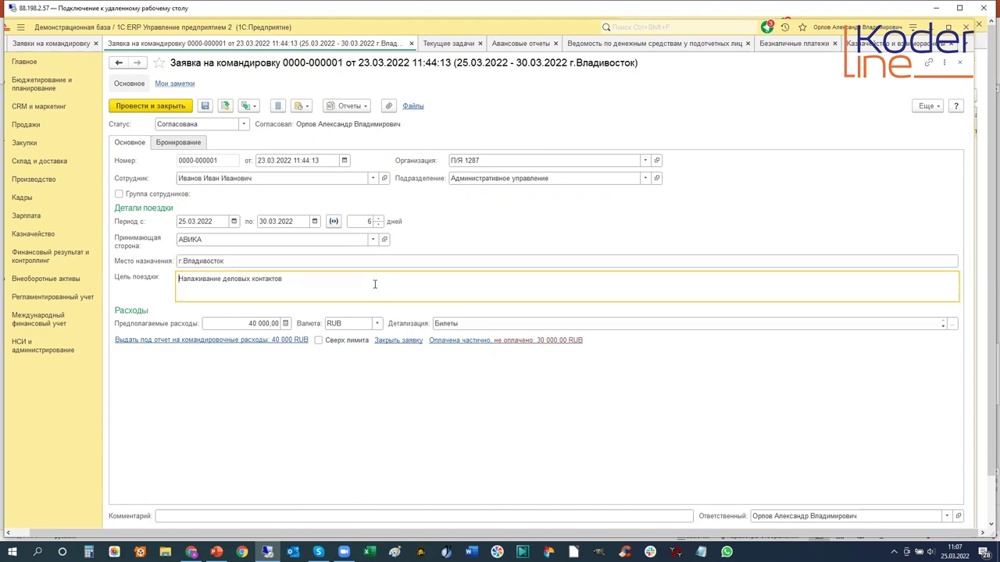
click(216, 322)
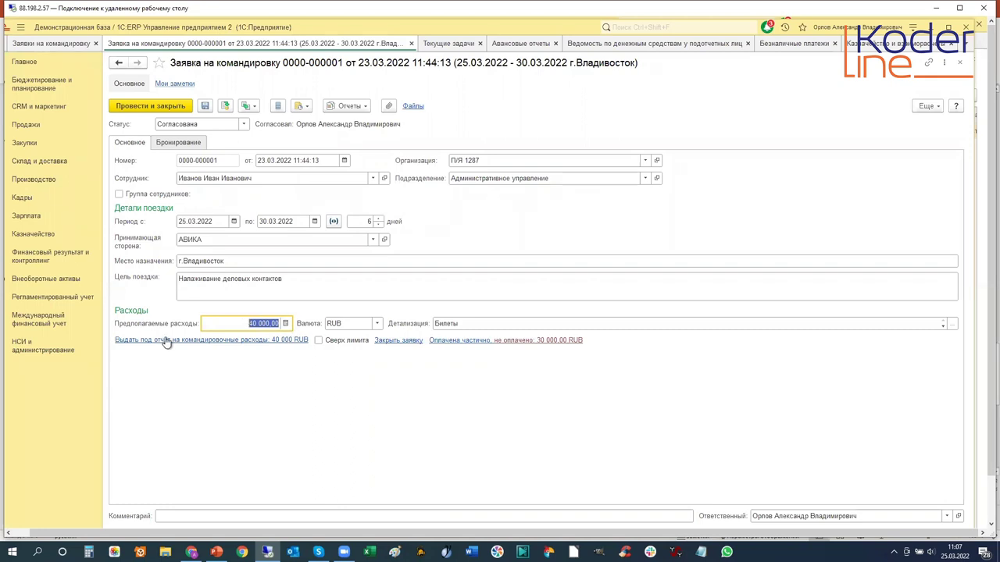
View the details of the advance for travel expenses, including the line's amount, and close them
click(217, 342)
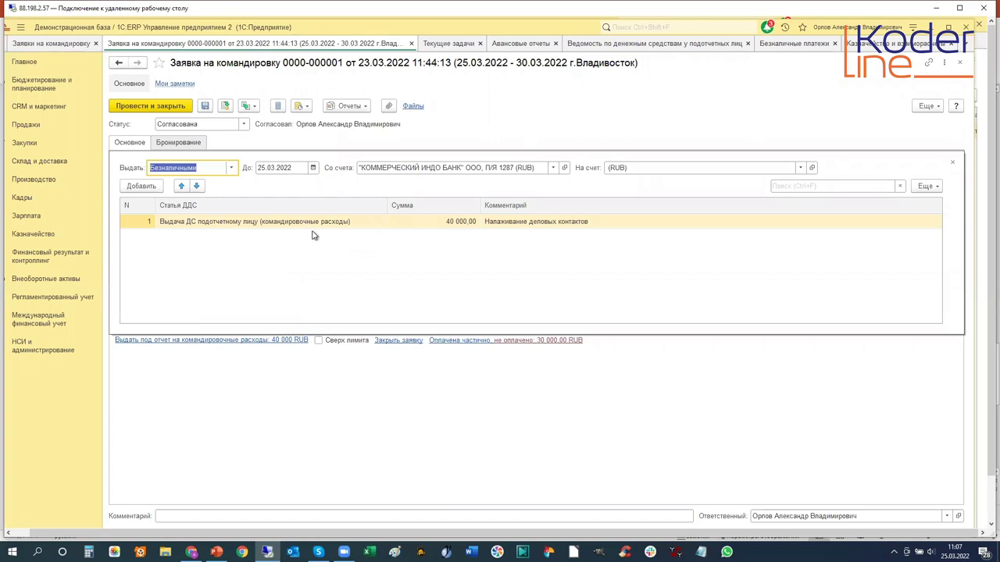
click(428, 225)
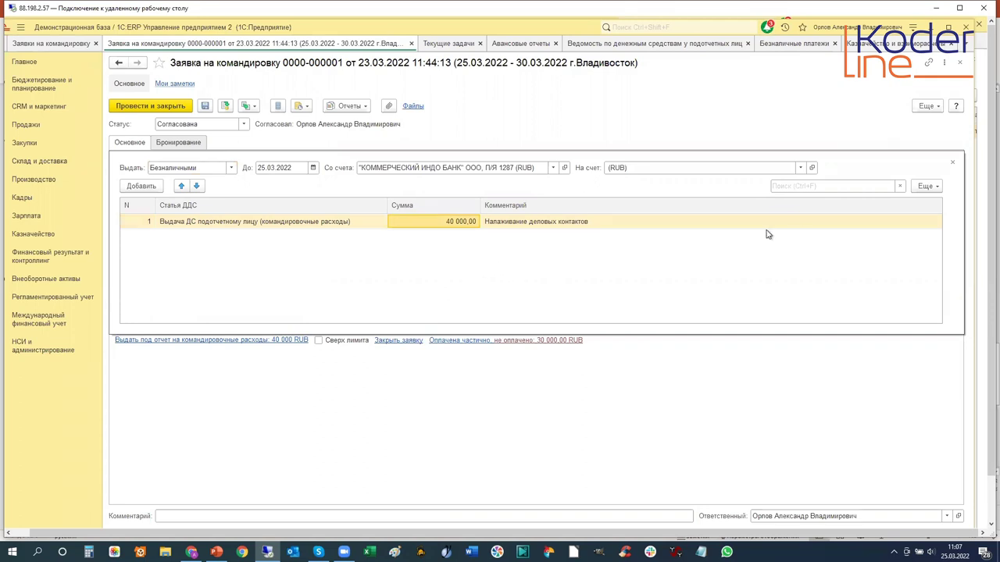
click(953, 161)
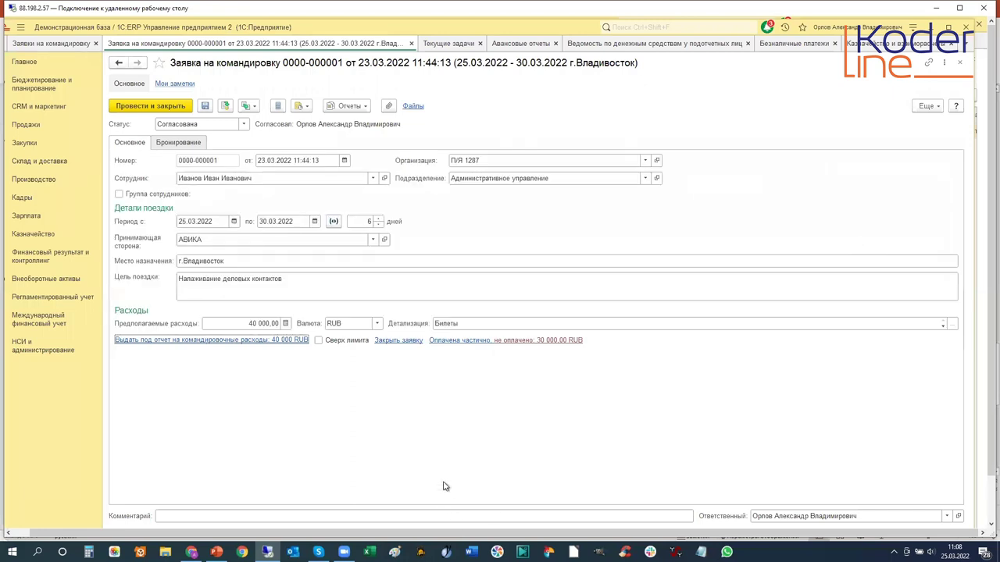
Show the request's booking details and try the accommodation booking option, leaving it switched off
click(184, 144)
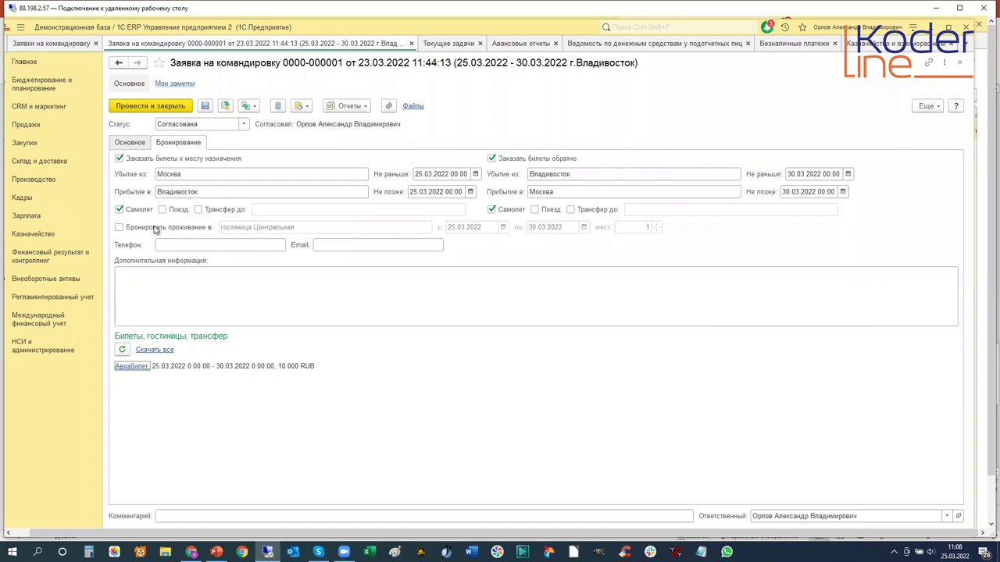
click(119, 228)
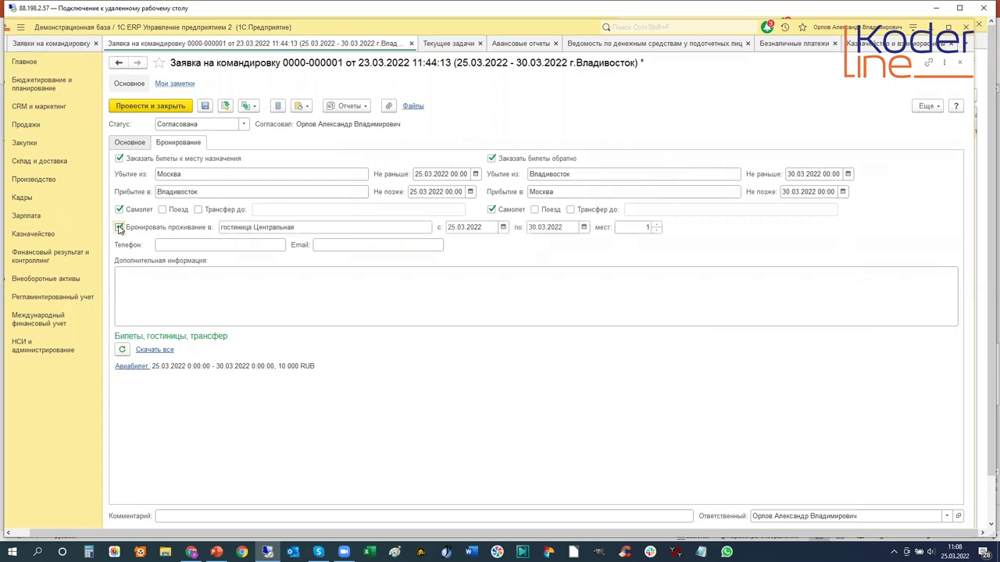
click(120, 228)
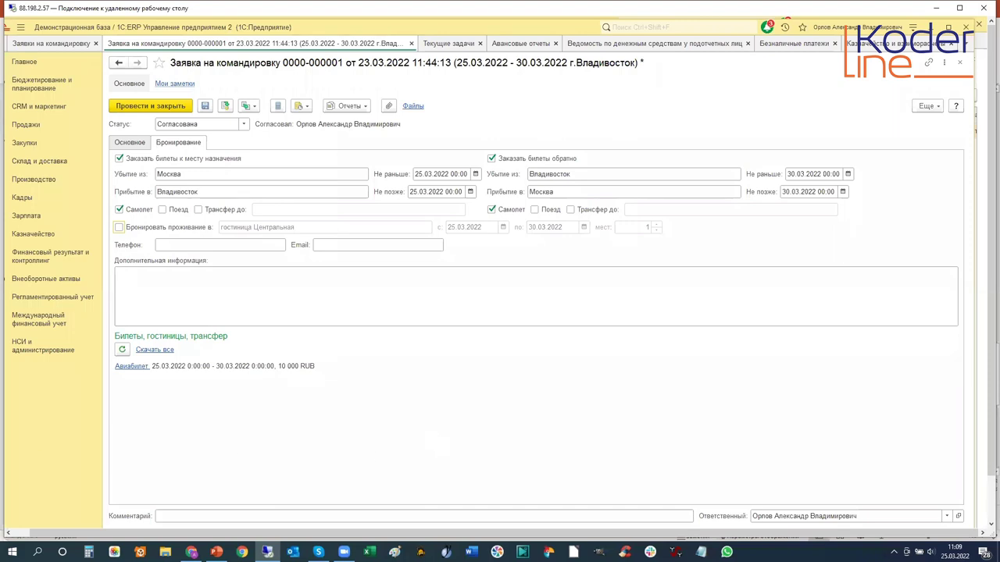
Return to the "Казначейство и взаиморасчеты" settings and open the Smartway booking service integration settings
click(29, 356)
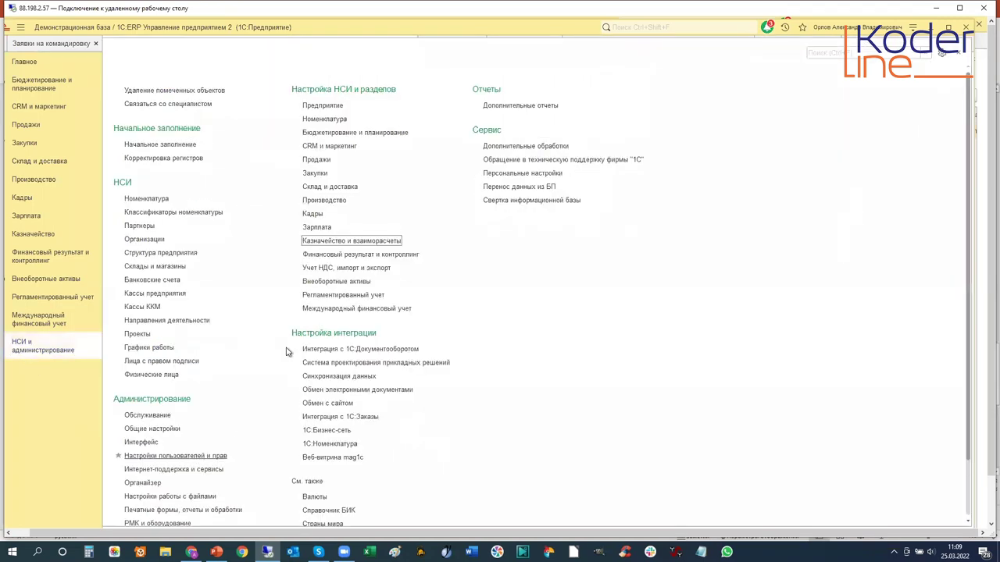
click(325, 244)
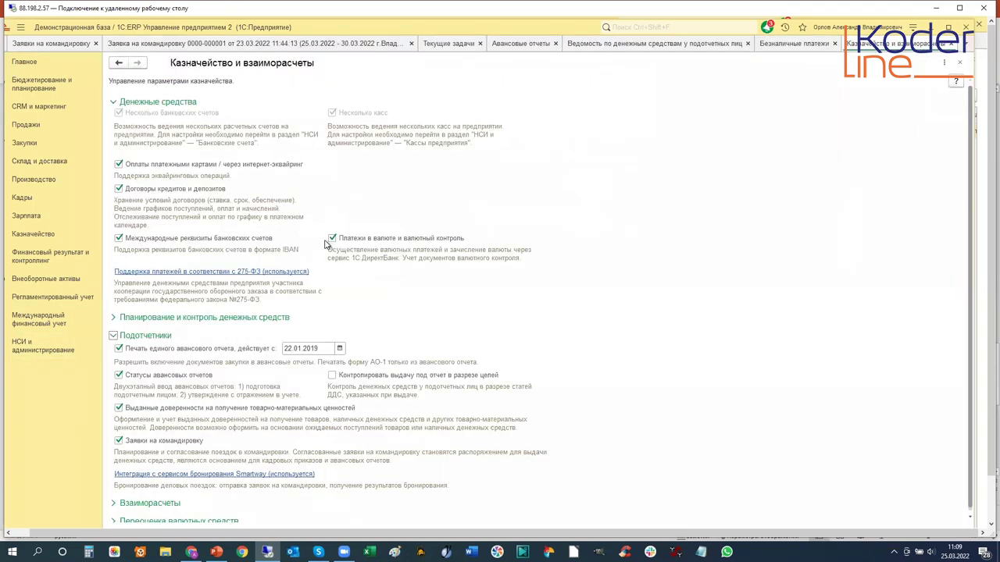
scroll(156, 500, down, 1)
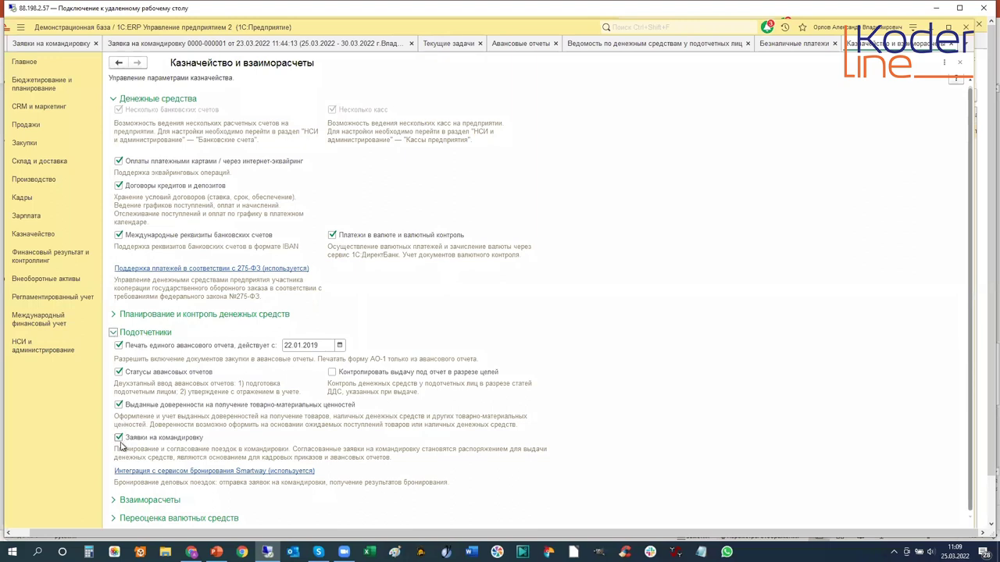
click(242, 472)
click(243, 472)
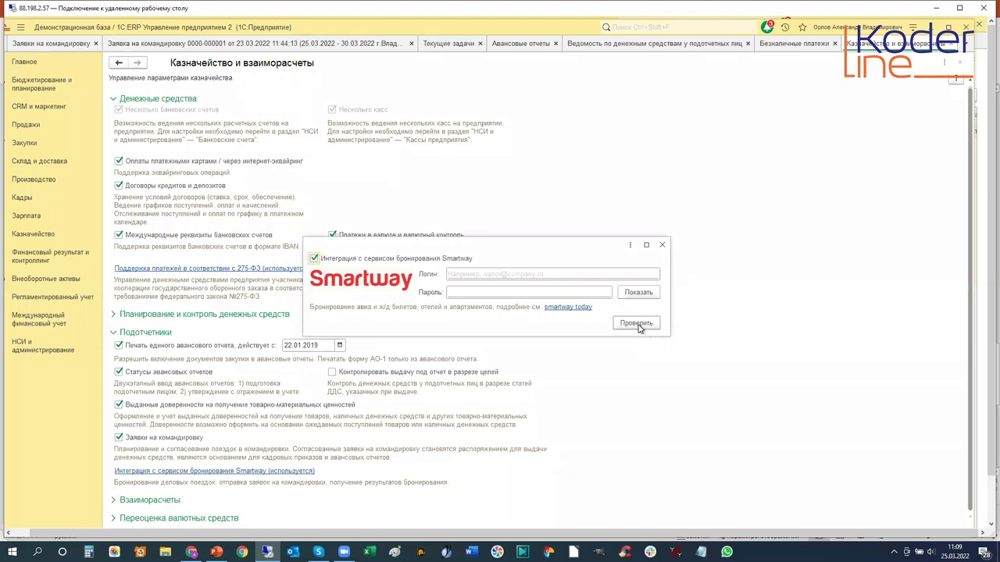
Open the smartway.today site from the integration settings, look through its home page, and close the site and the integration settings
click(571, 308)
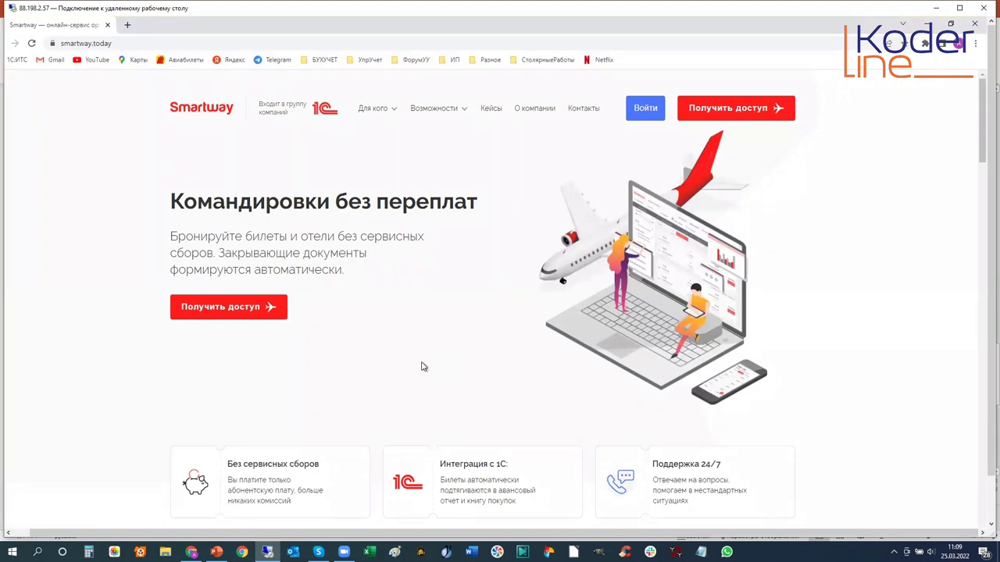
scroll(467, 352, down, 1)
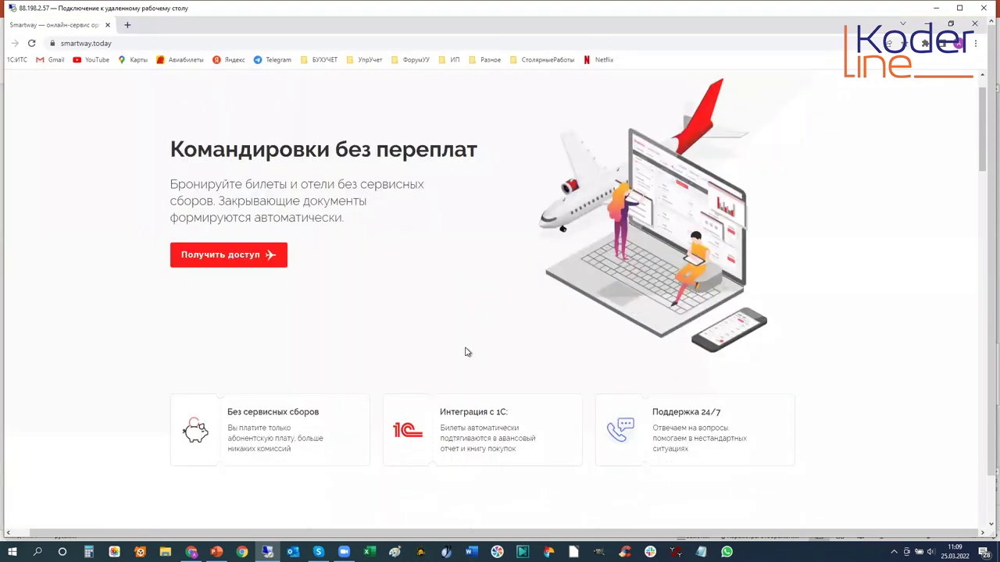
scroll(466, 353, down, 4)
scroll(465, 352, up, 5)
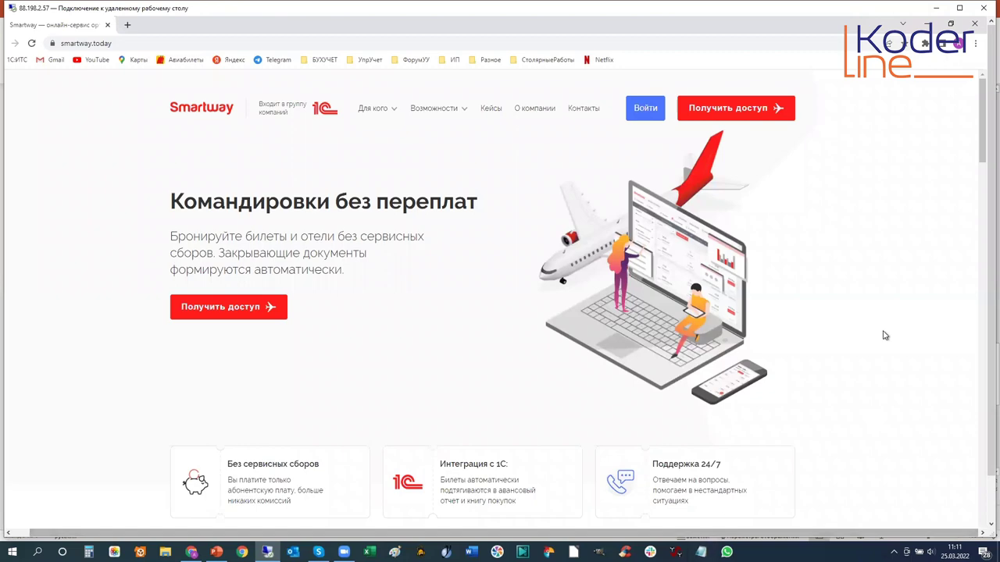
click(267, 553)
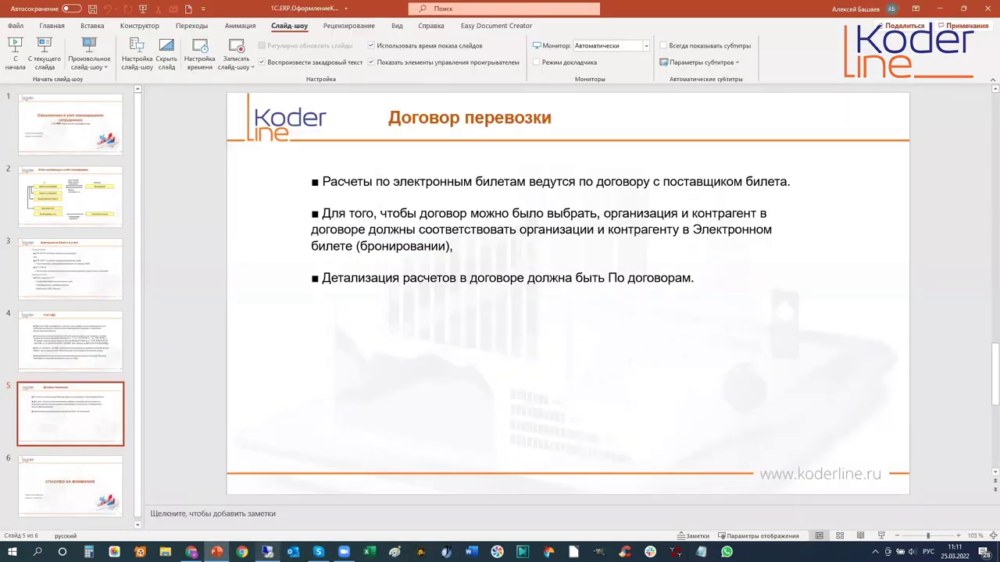
click(267, 553)
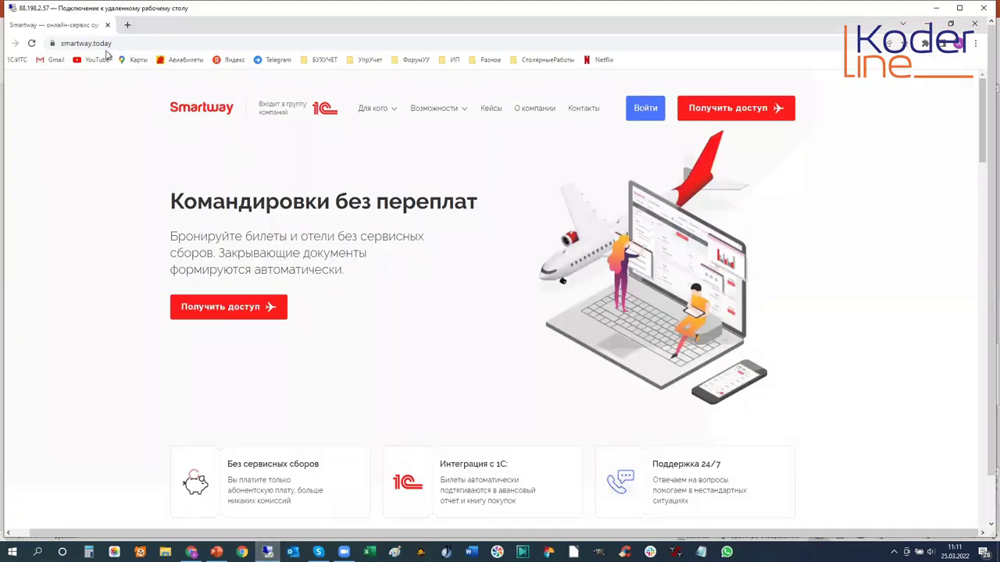
click(976, 27)
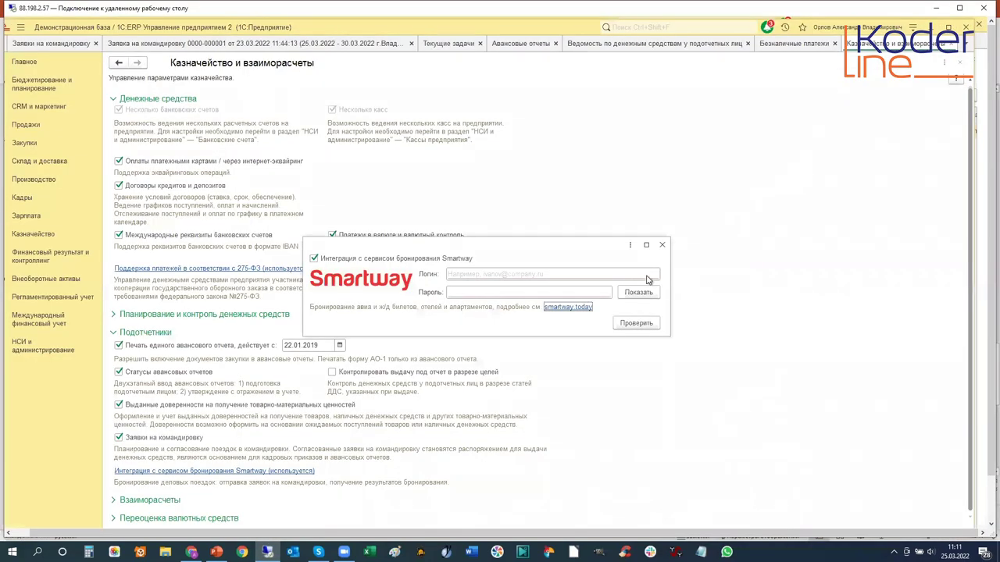
click(663, 245)
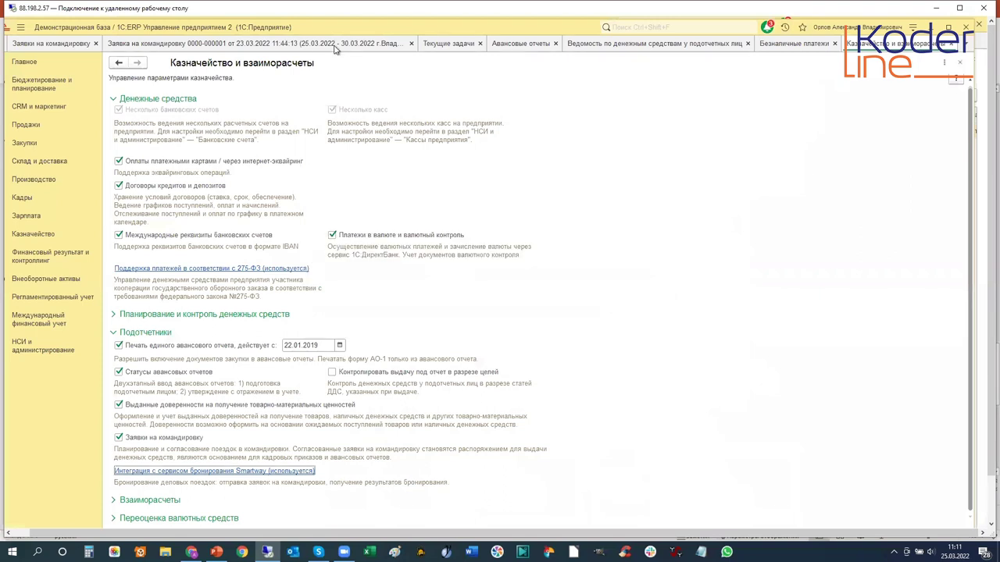
Open the "Авиабилет" electronic ticket from the trip request's bookings and add a "Возврат" correction dated 25.03.2022 for 10 000 RUB
click(307, 45)
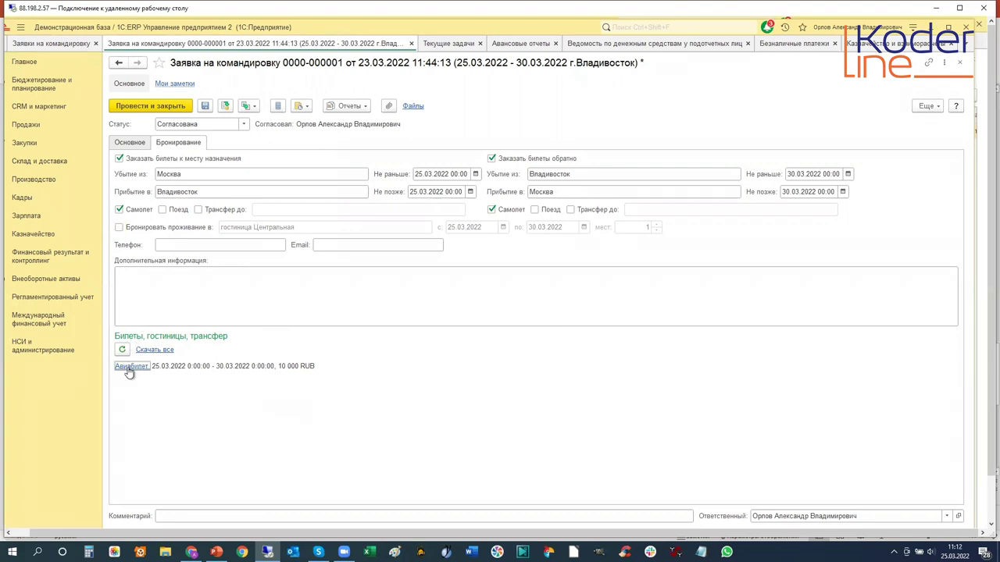
click(126, 367)
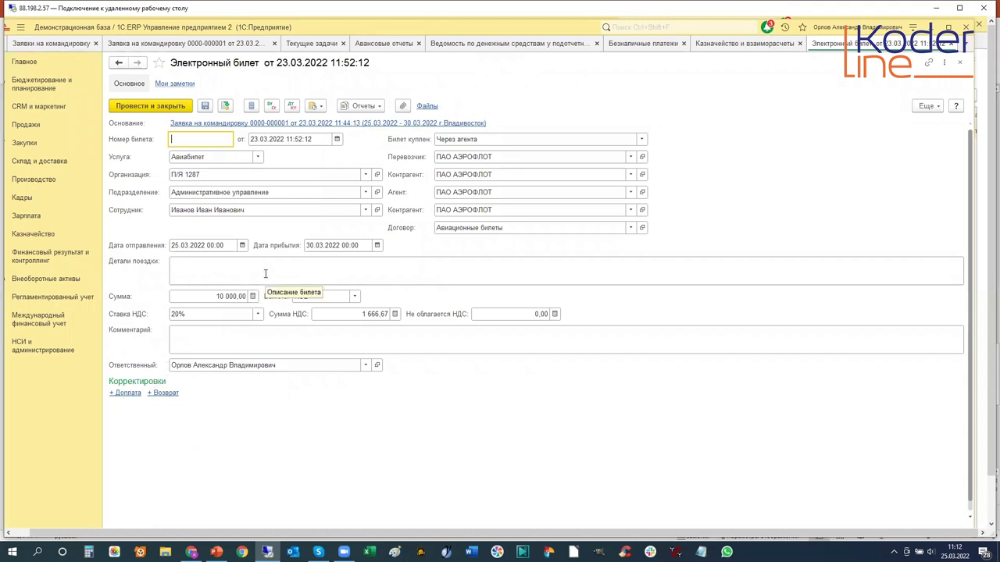
click(167, 394)
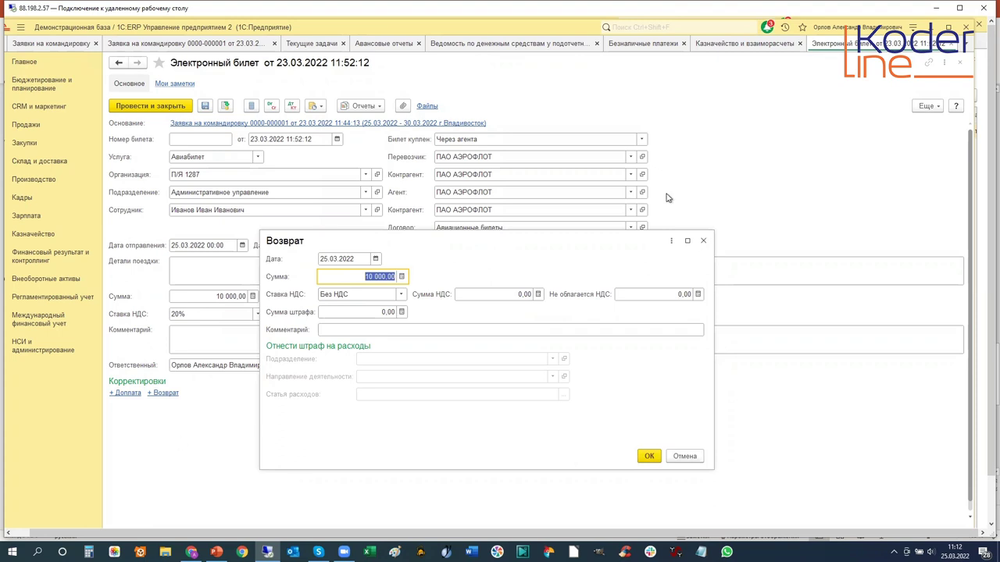
click(647, 458)
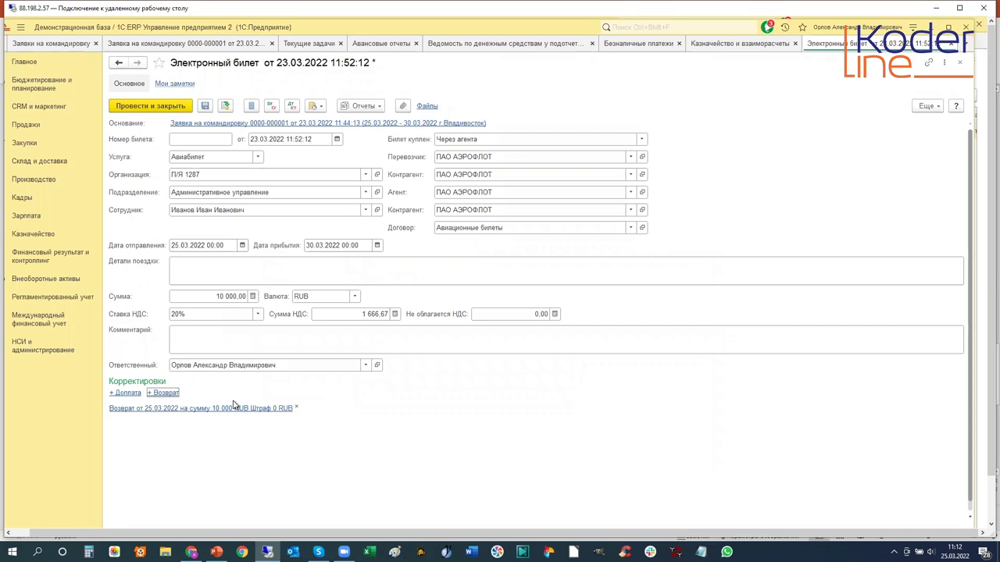
Switch off the Smartway booking service integration in the "Казначейство и взаиморасчеты" settings and close those settings
click(34, 349)
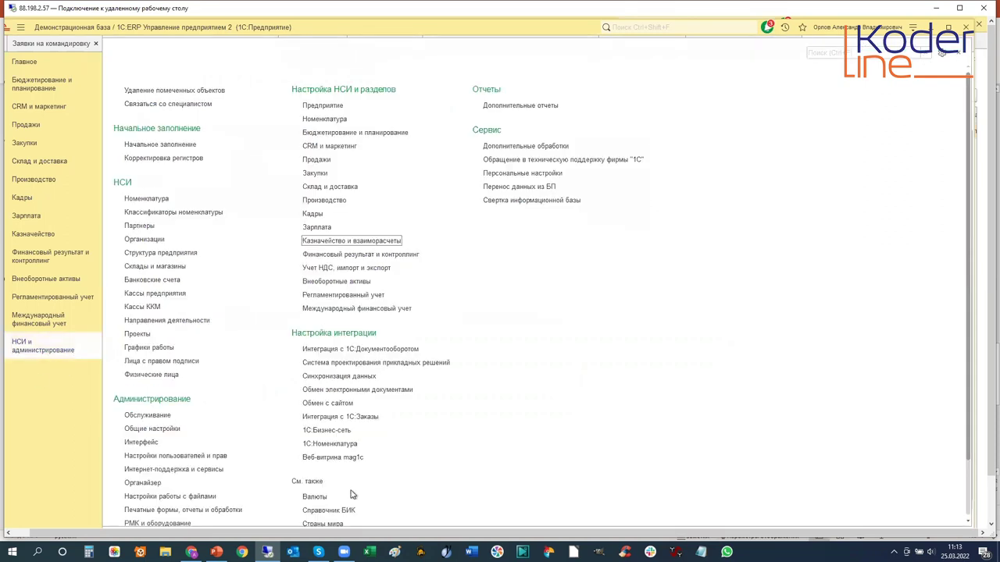
click(331, 242)
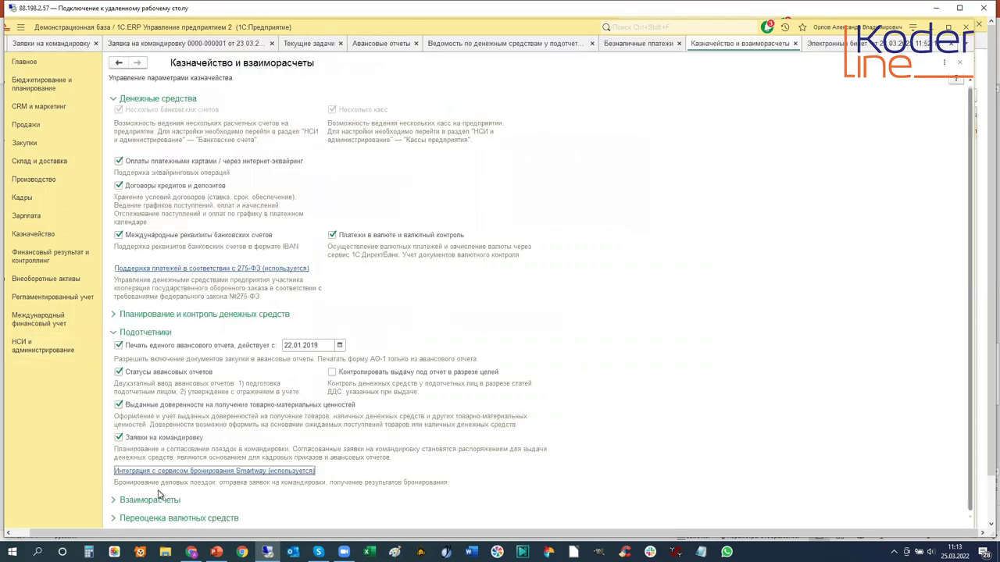
click(136, 473)
click(314, 258)
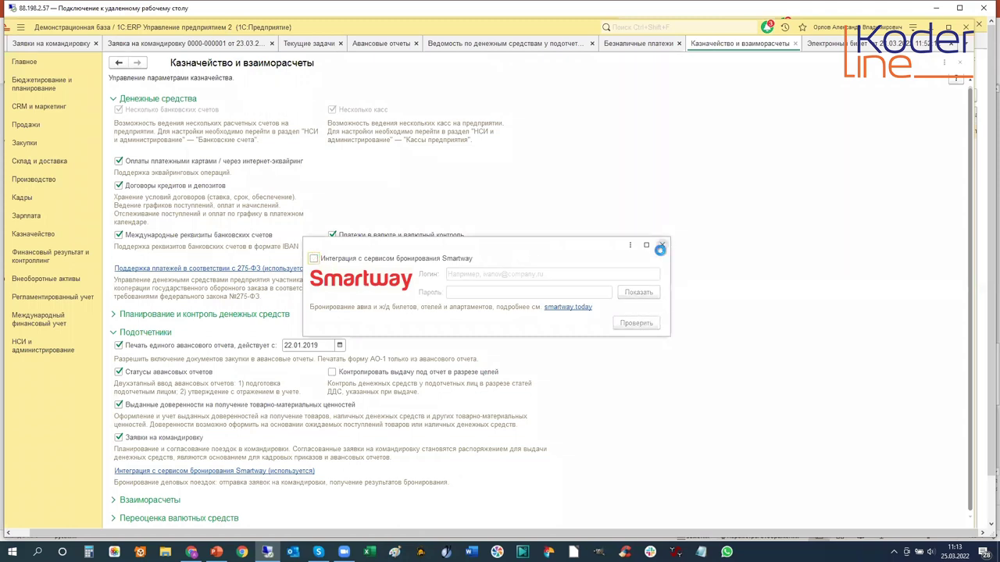
click(663, 243)
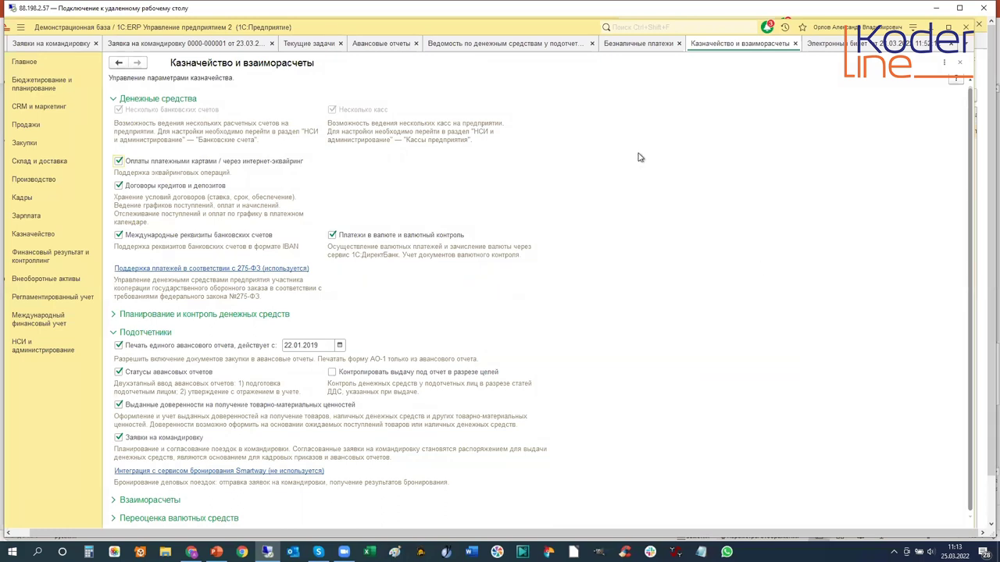
click(794, 44)
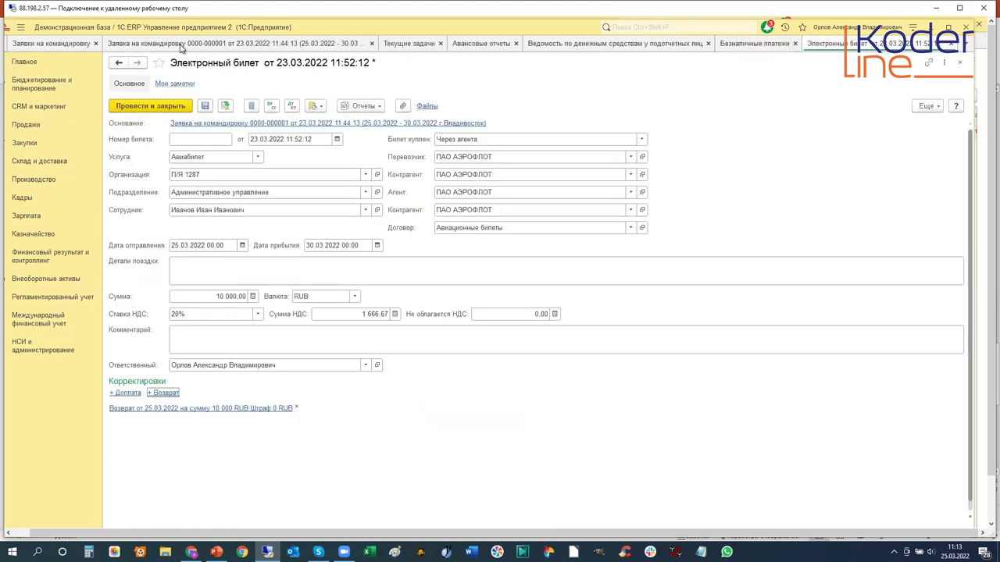
Return to the business trip request to Владивосток and show its main details
click(180, 45)
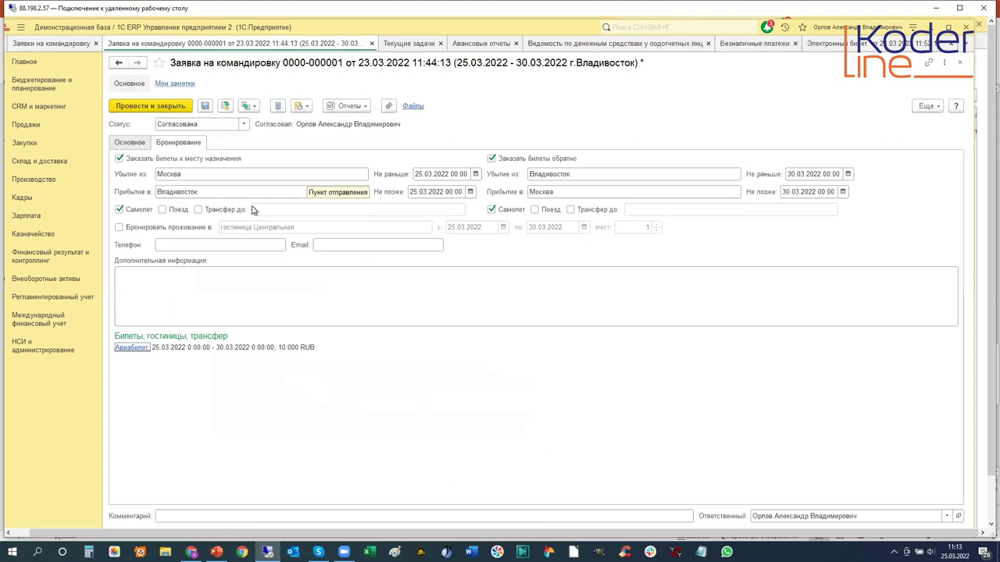
click(135, 145)
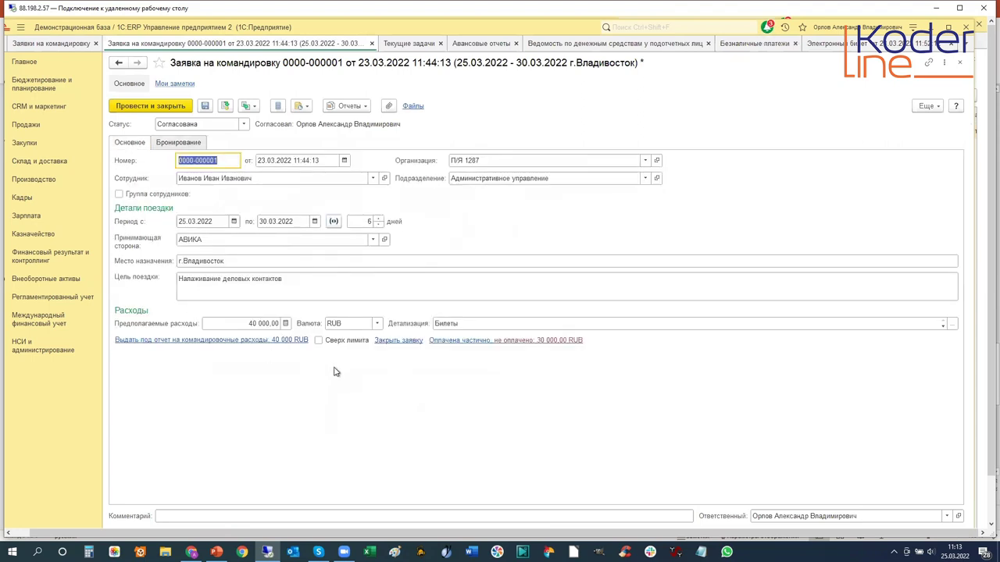
click(256, 110)
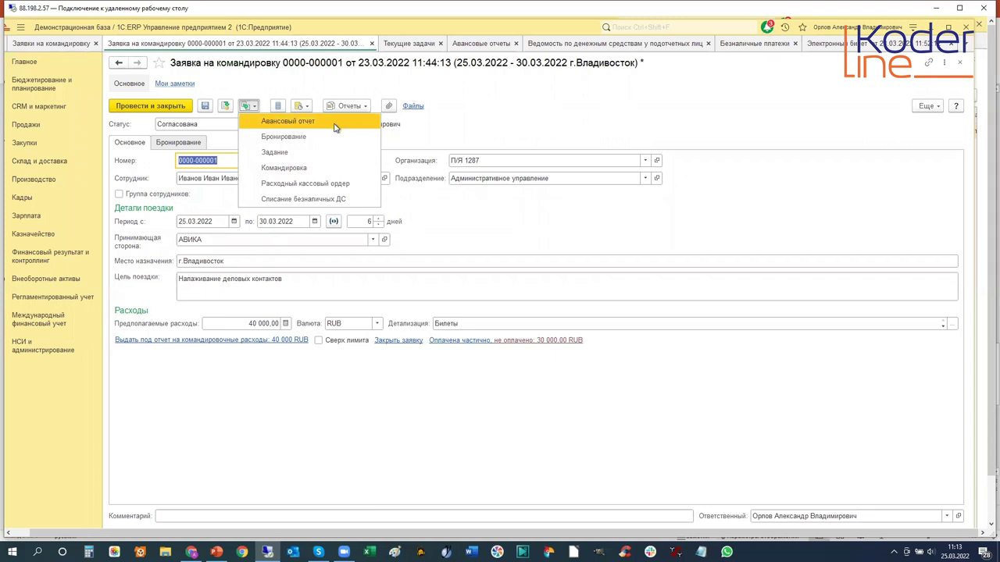
click(286, 139)
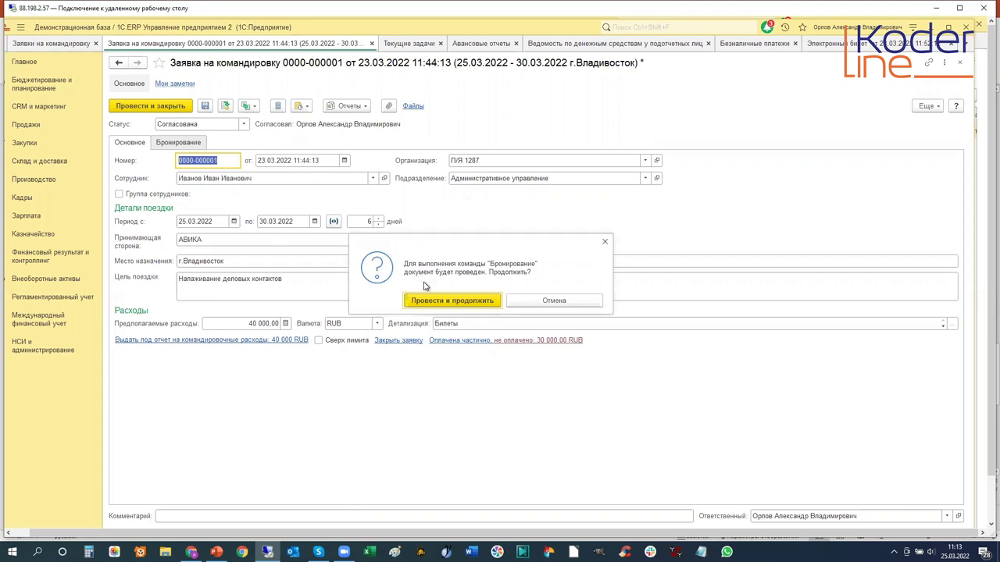
click(556, 301)
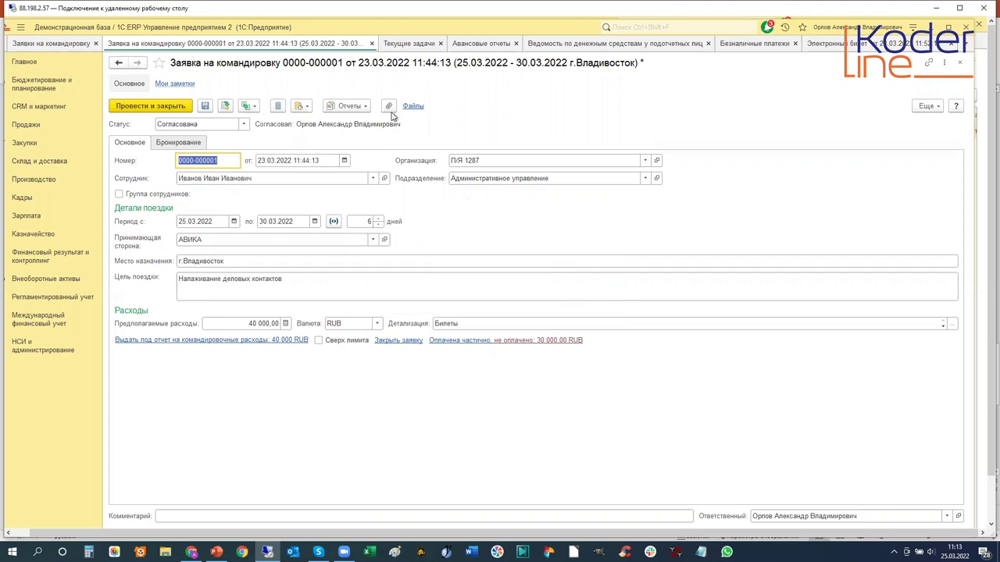
click(254, 109)
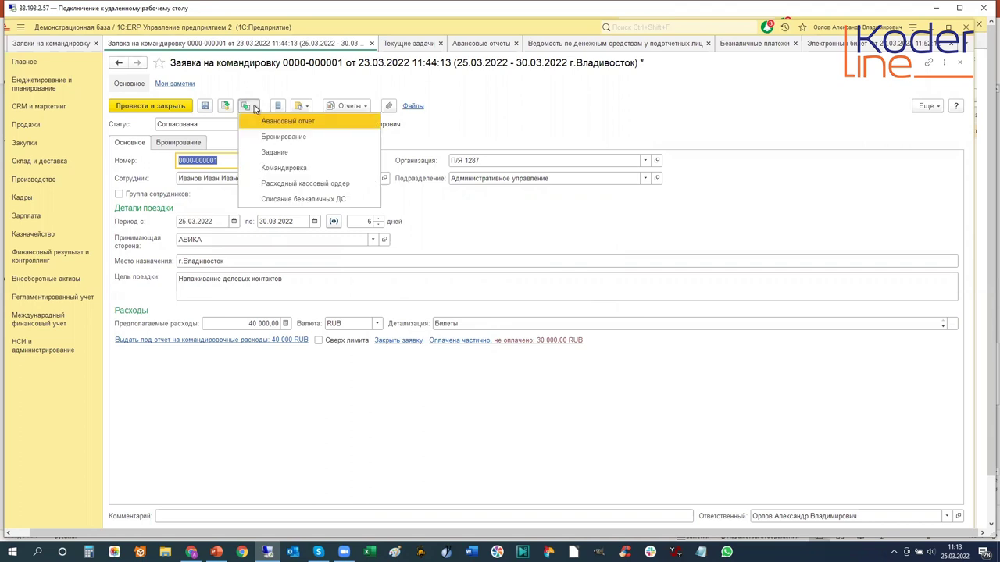
click(273, 154)
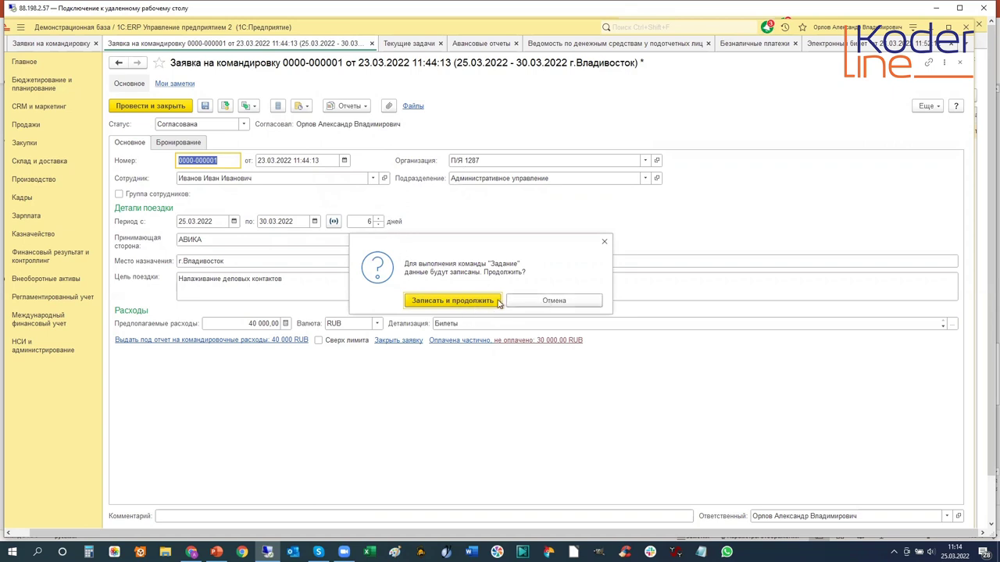
click(548, 302)
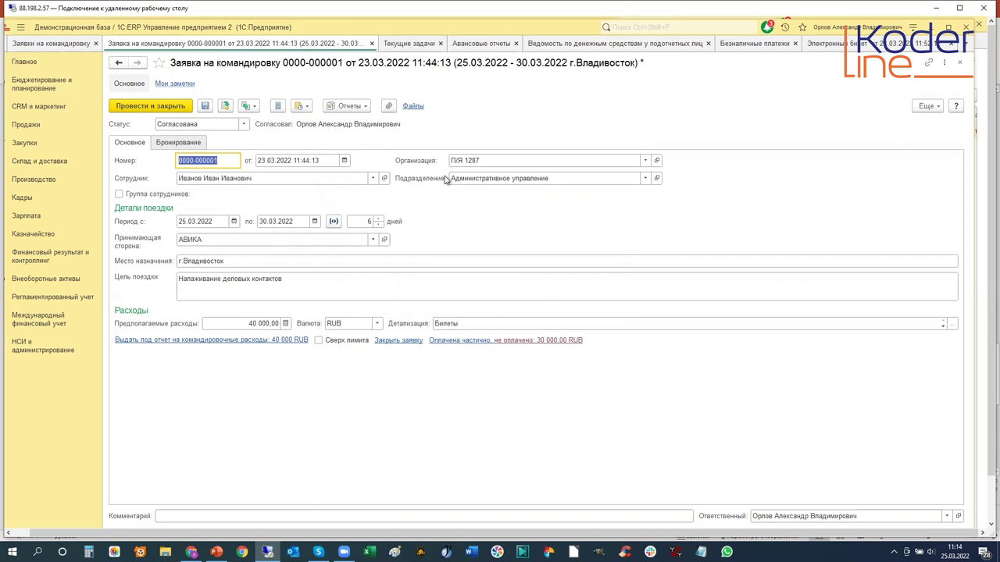
Start a new "Задание" based on the business trip request, saving the request's data
click(248, 106)
click(275, 153)
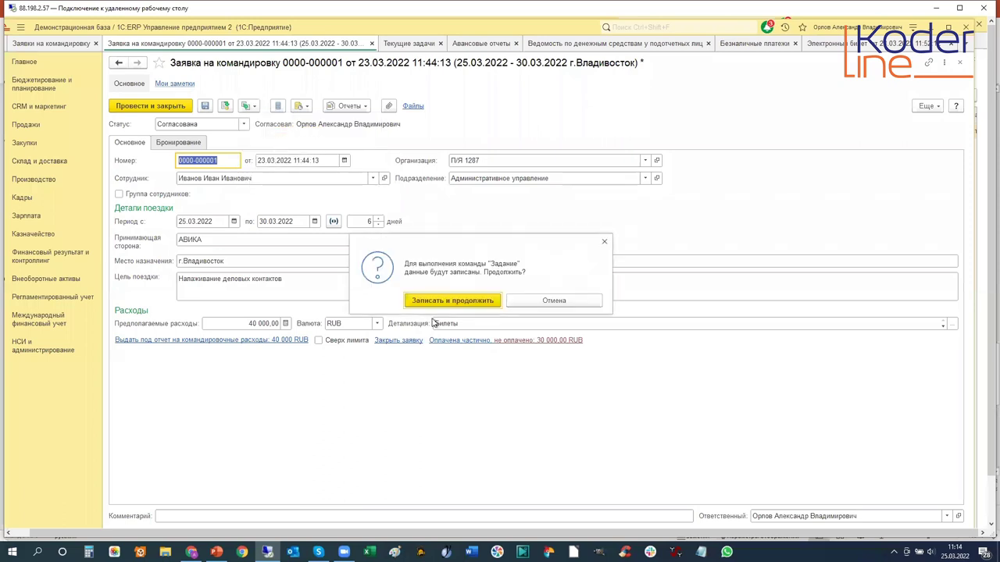
click(460, 300)
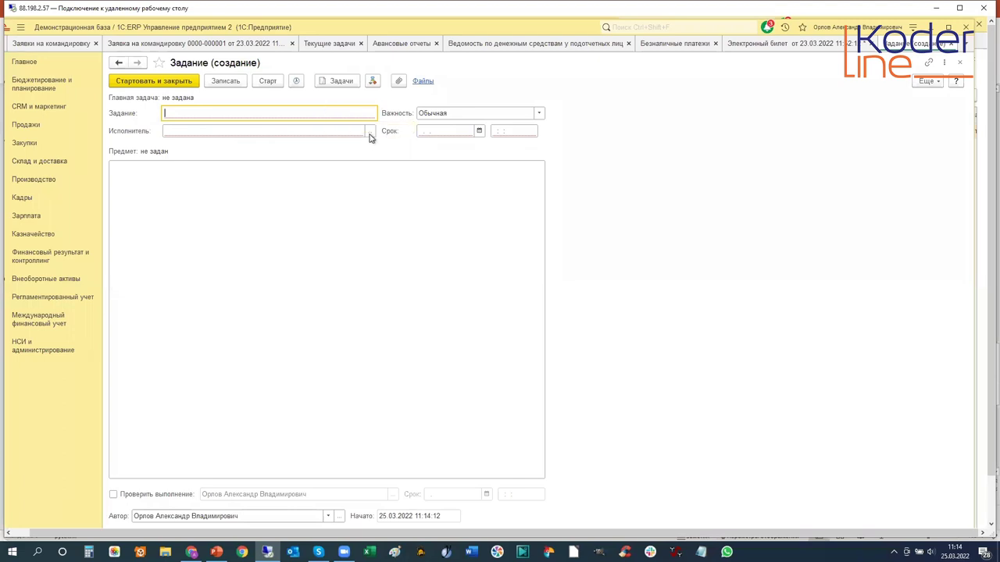
Look through the users available as the task's performer and try the "Проверить выполнение" option
click(370, 133)
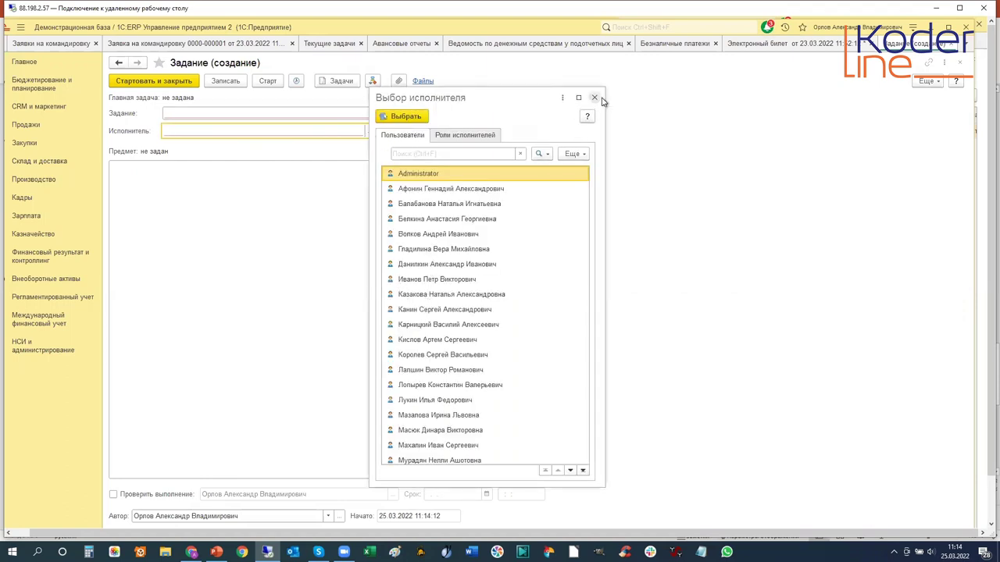
click(594, 97)
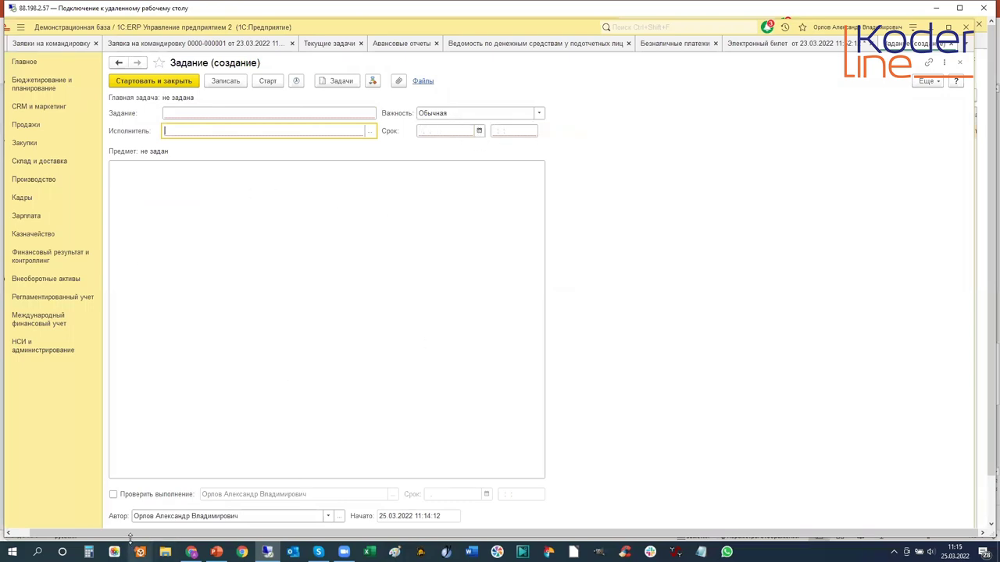
click(114, 495)
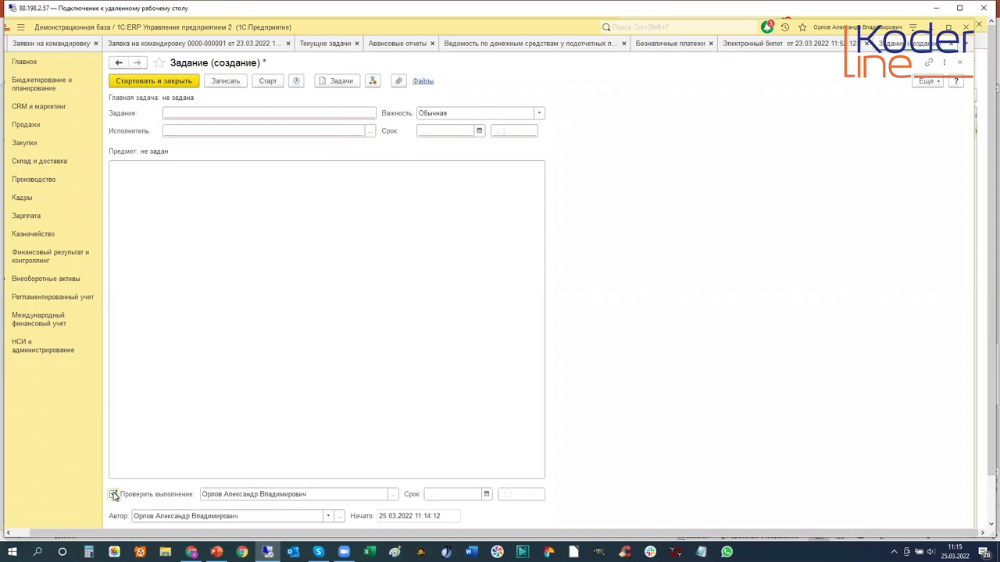
click(114, 496)
click(115, 496)
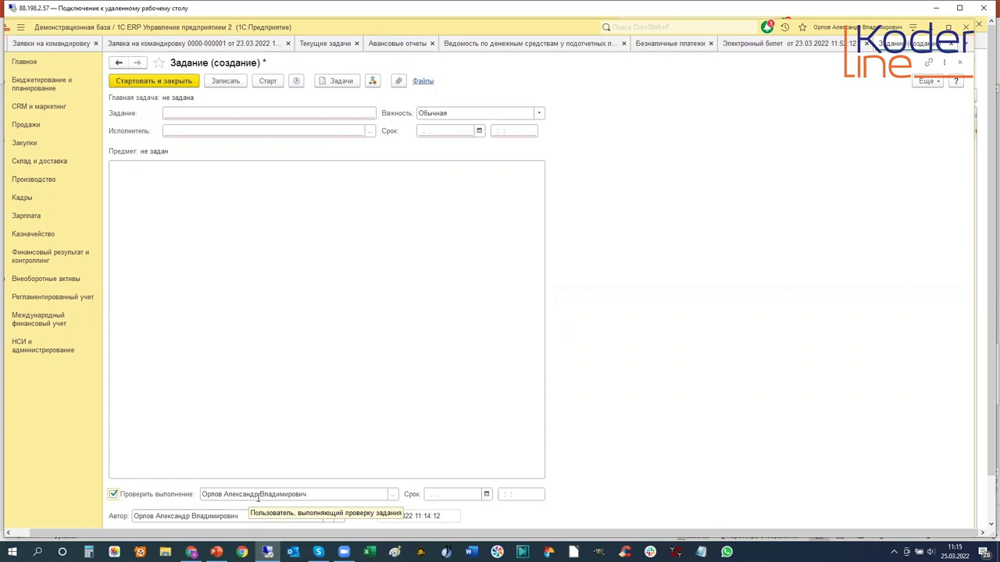
click(115, 496)
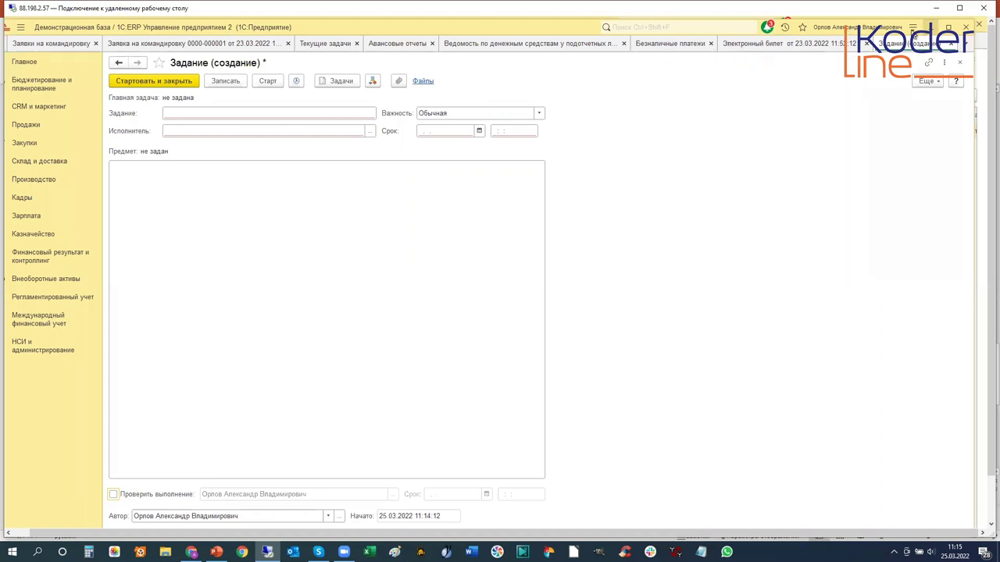
Search the technical specialist functions for "задание", view the "Задание на перевозку" document list, and close it
click(913, 30)
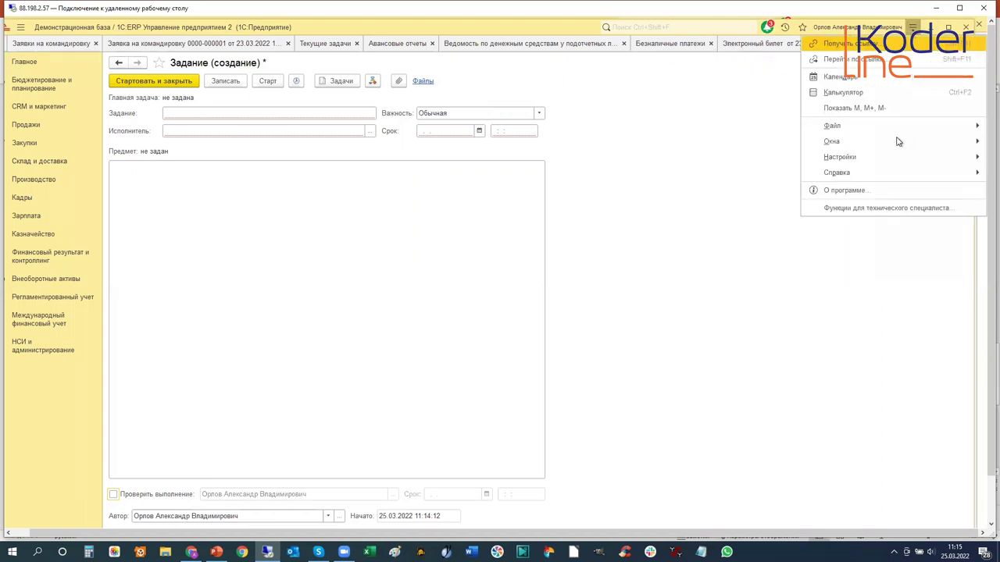
click(867, 209)
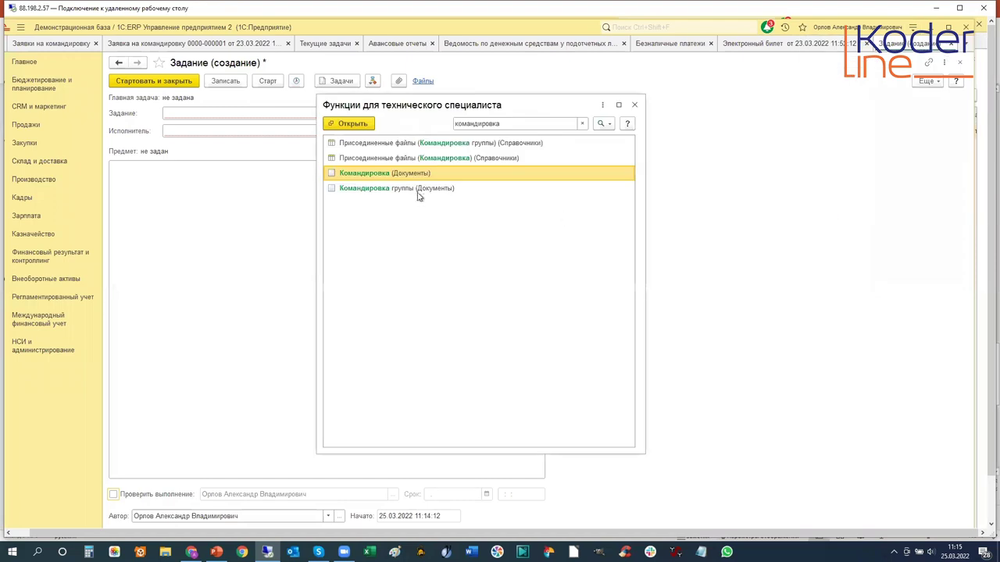
double_click(507, 124)
text(задан)
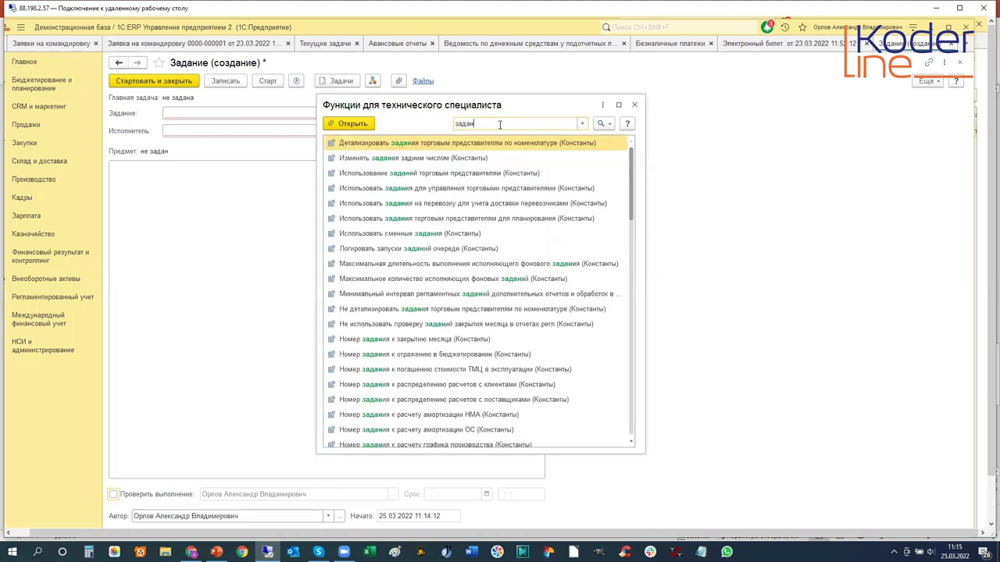
text(еие)
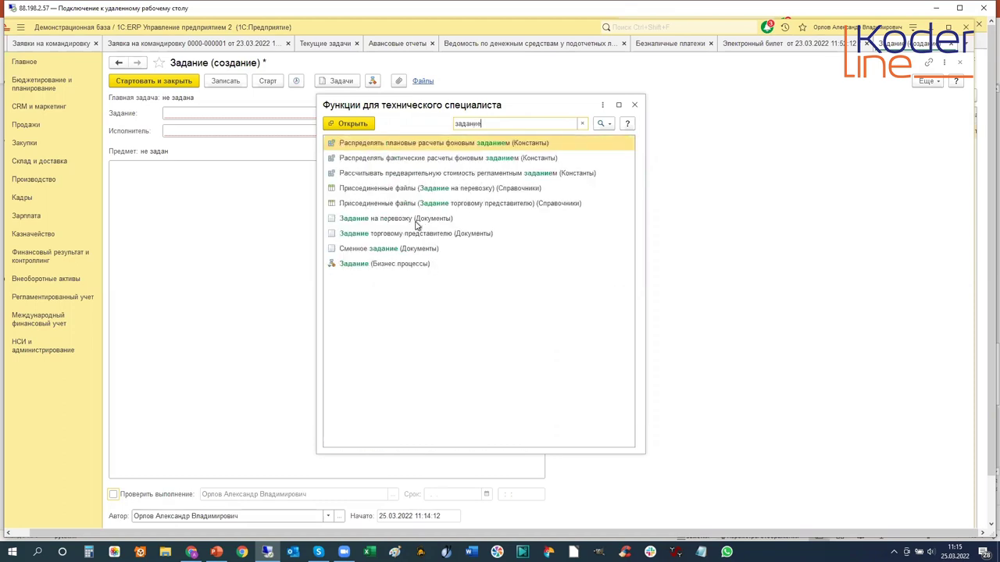
click(348, 252)
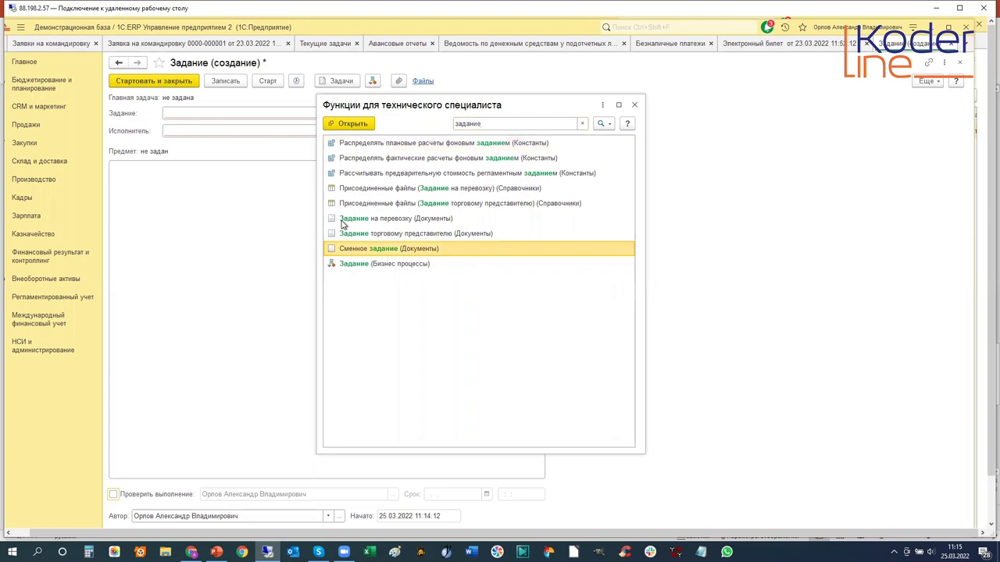
click(343, 222)
key(ctrl+Tab)
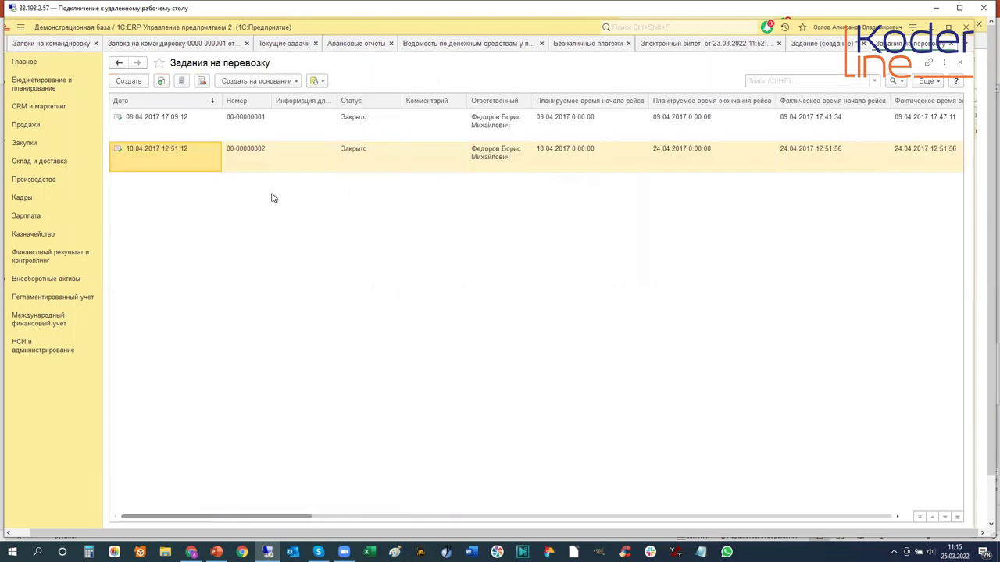
click(963, 64)
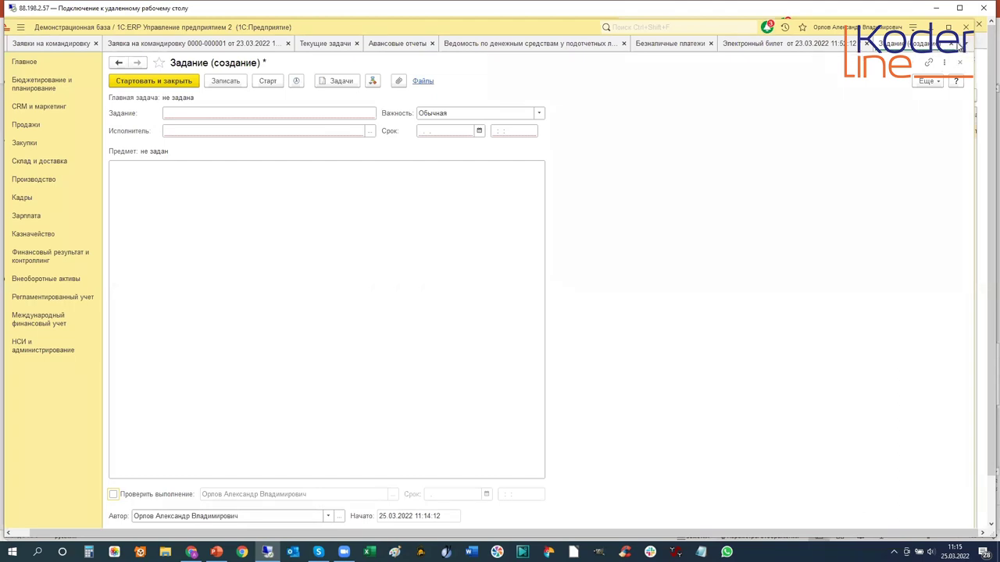
Close the new task without saving and review the air ticket and Владивосток hotel booking tasks in the "Текущие задачи" report
click(953, 45)
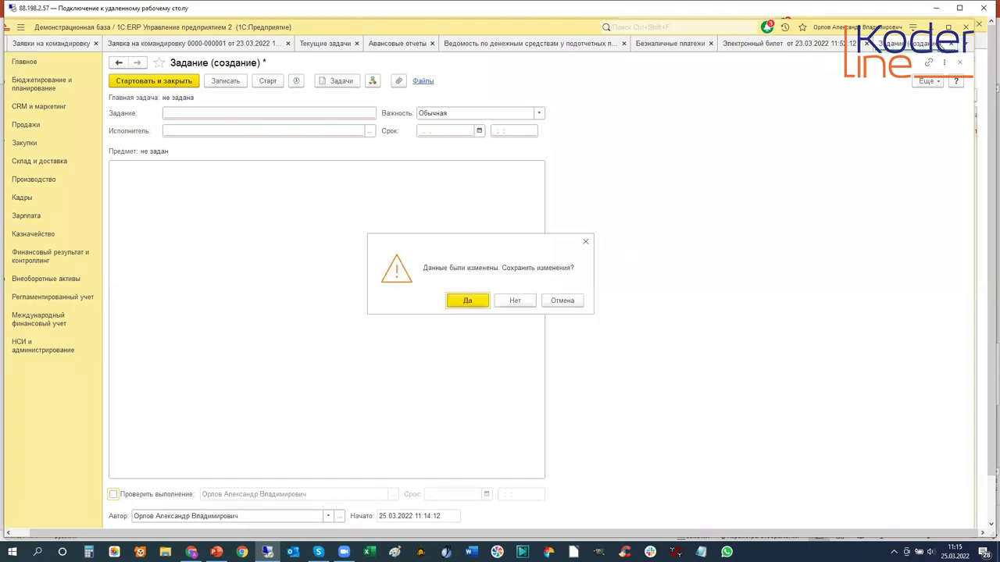
click(515, 301)
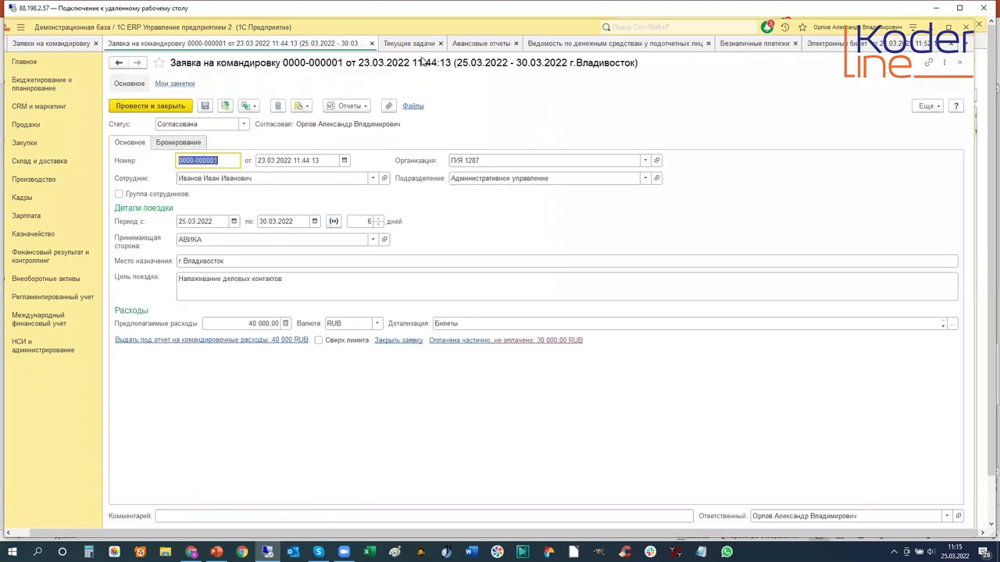
click(409, 43)
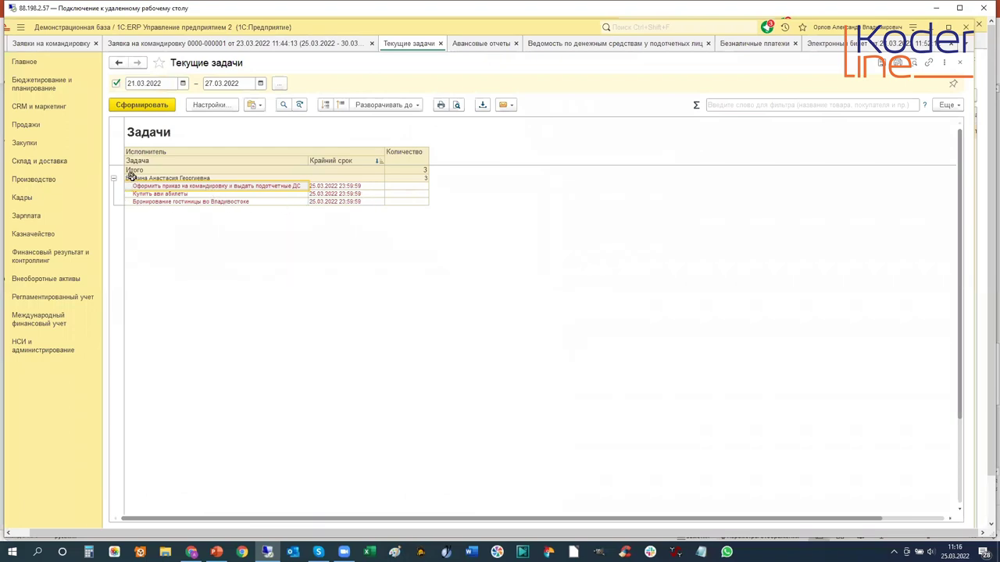
click(196, 195)
click(211, 202)
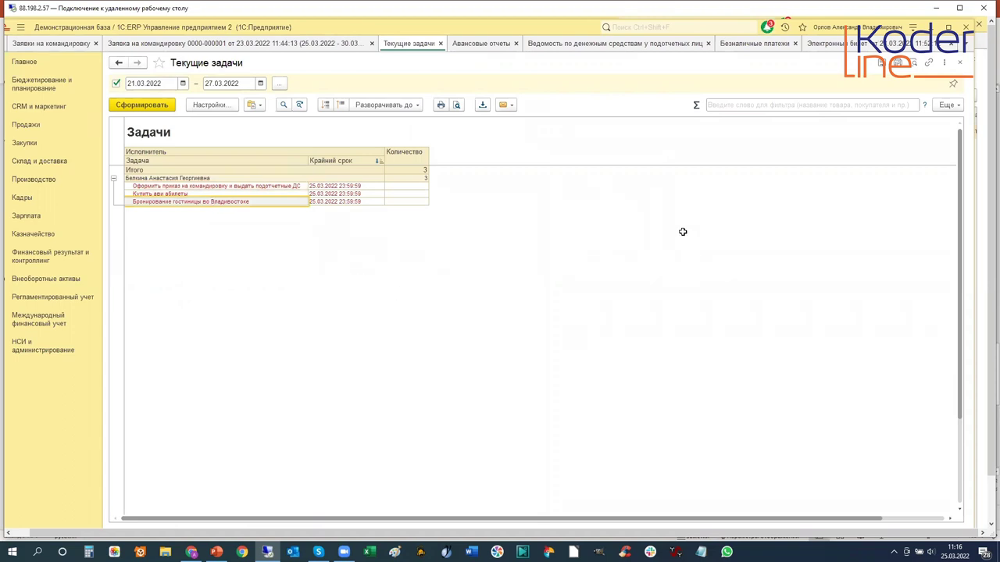
Open the task "Оформить приказ на командировку и выдать подотчетные ДС" from the "Текущие задачи" report
click(246, 195)
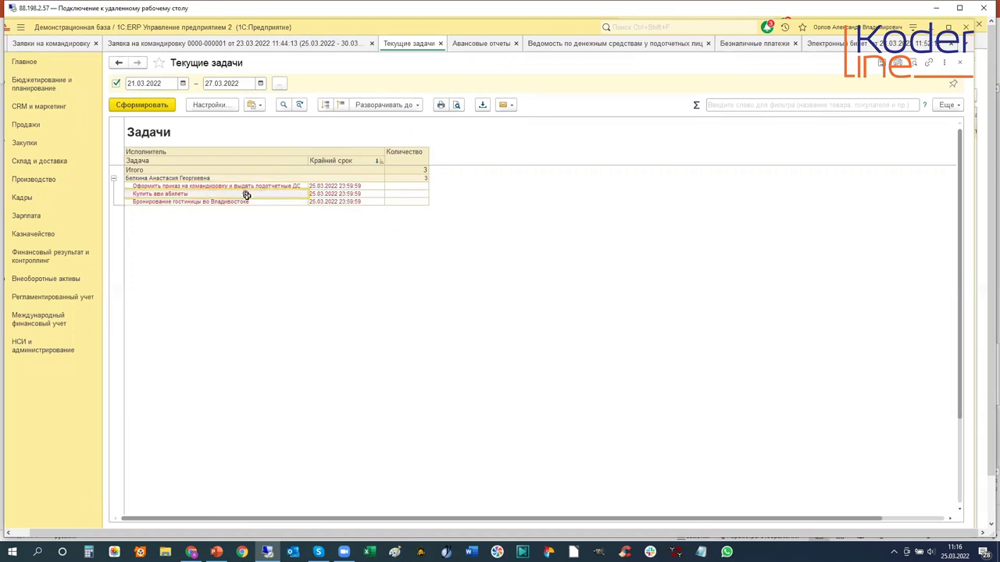
click(257, 201)
click(255, 187)
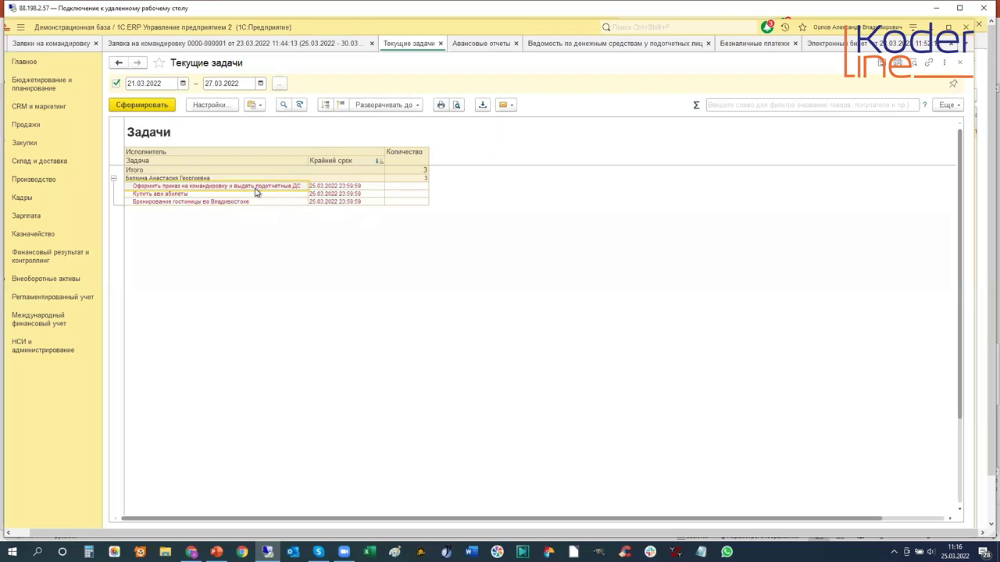
double_click(255, 189)
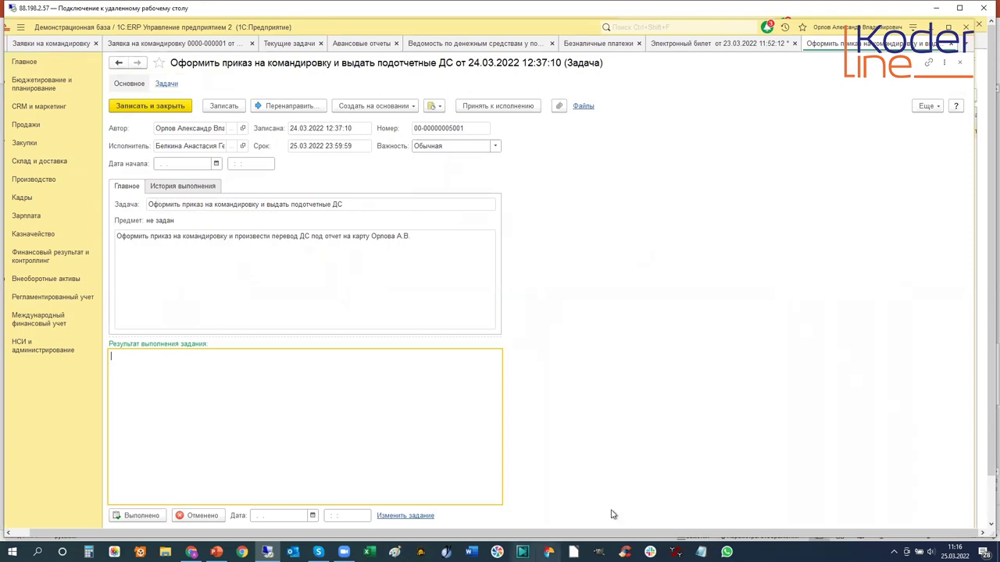
Switch to the task performer's 1C session and open "Оформить приказ на командировку и выдать подотчетные ДС" from the home page task list
click(990, 518)
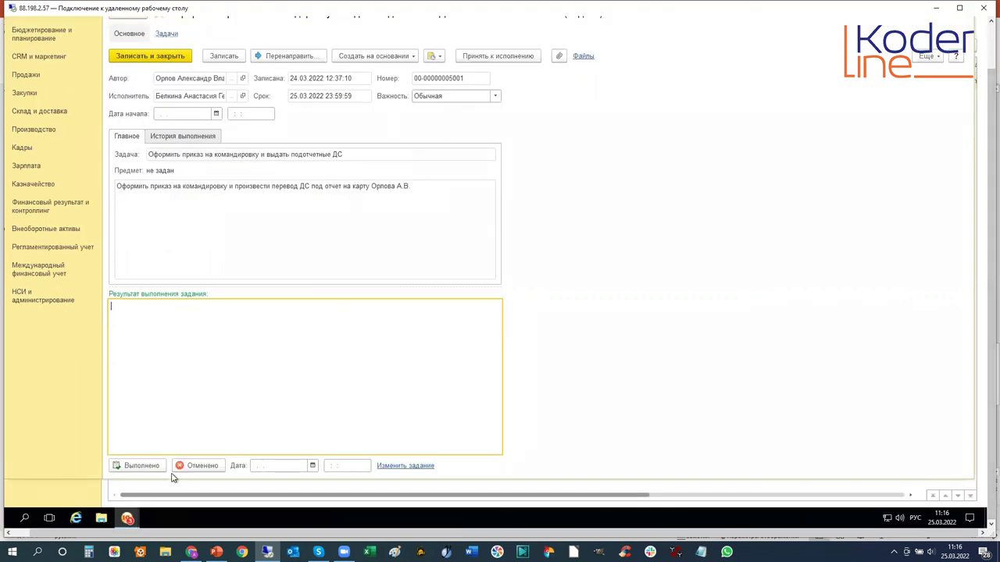
mouse_move(129, 519)
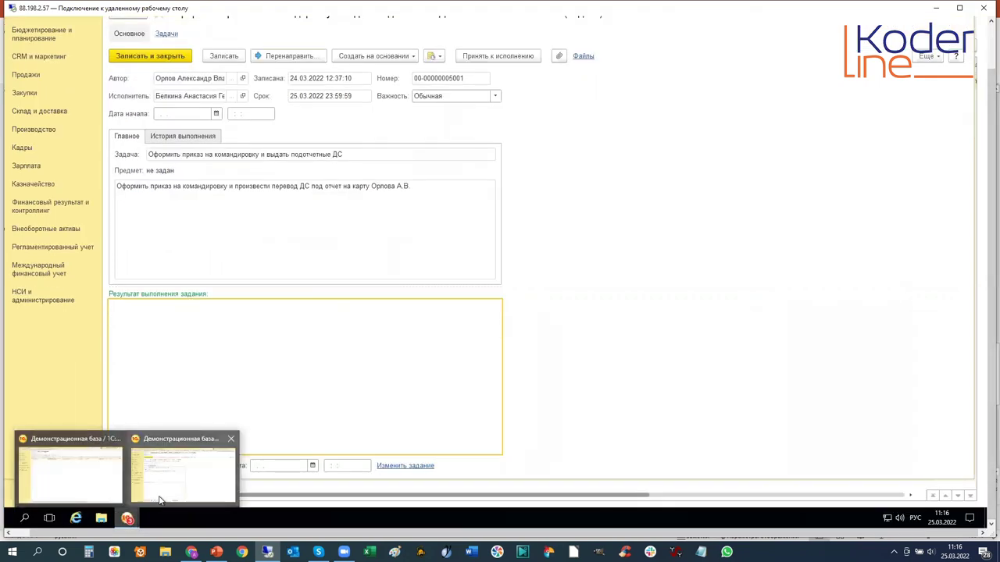
click(67, 482)
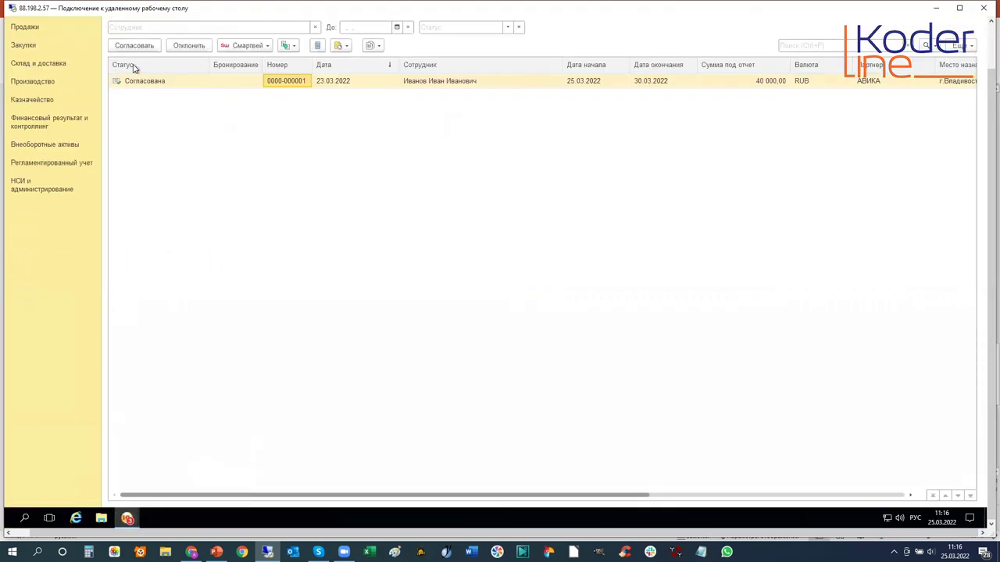
click(988, 51)
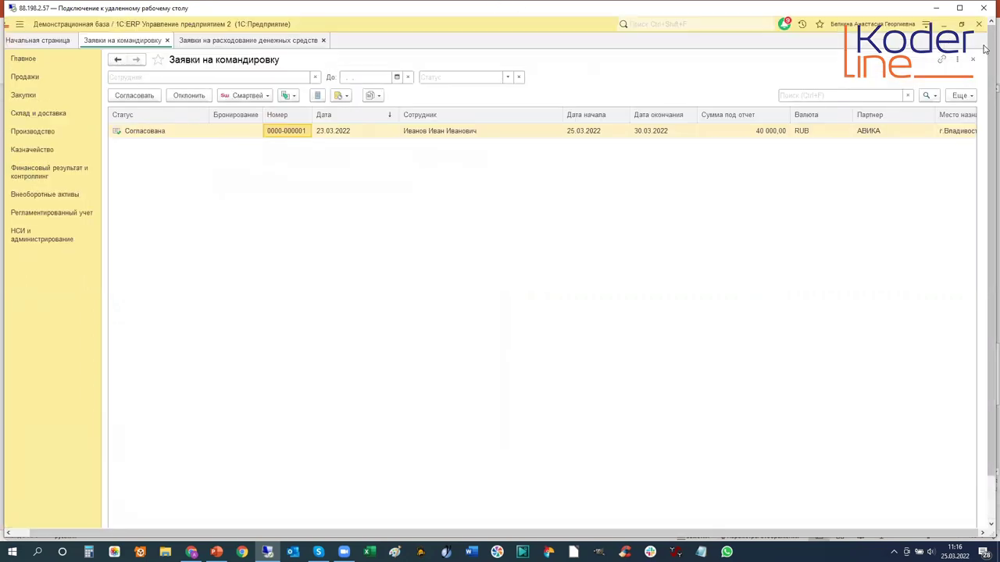
click(36, 43)
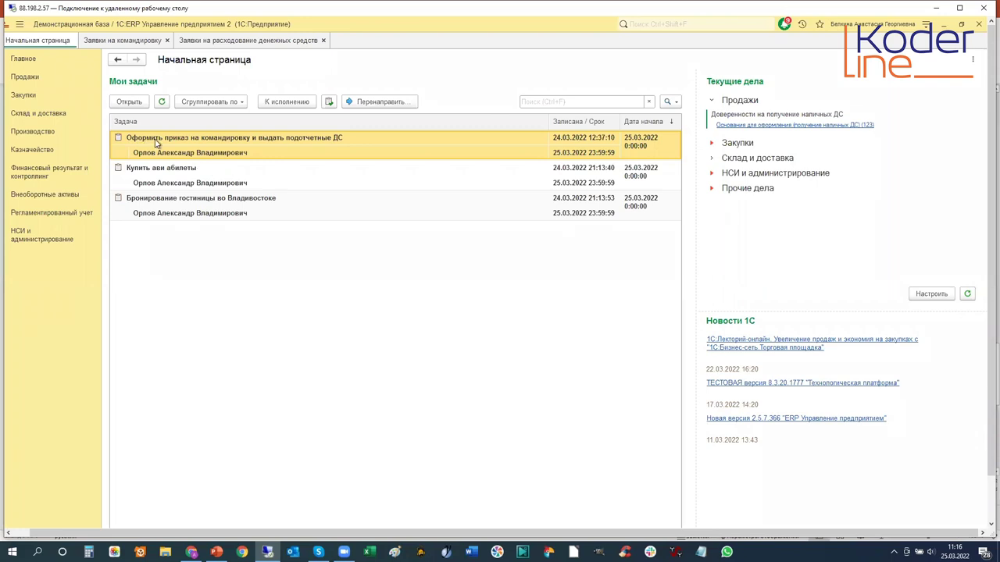
double_click(227, 137)
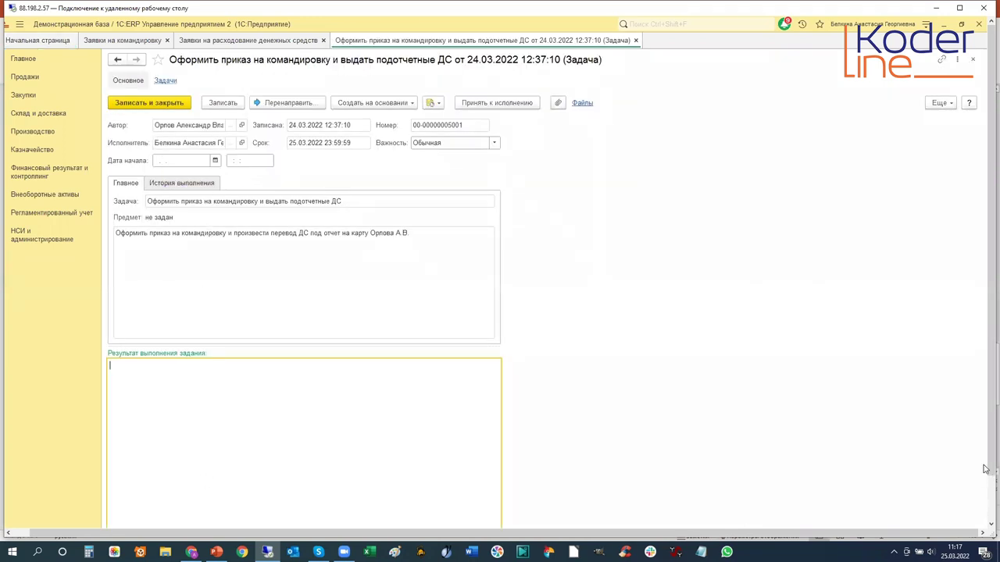
Open the approved business trip request from the treasury's "Заявки на командировку" and view the documents that can be created from it
scroll(986, 492, down, 1)
click(29, 149)
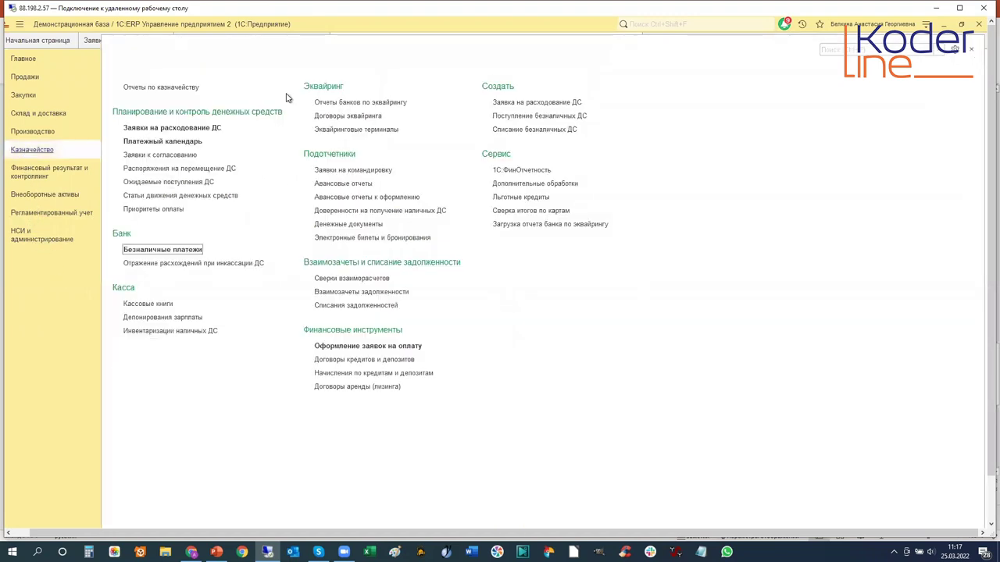
click(340, 170)
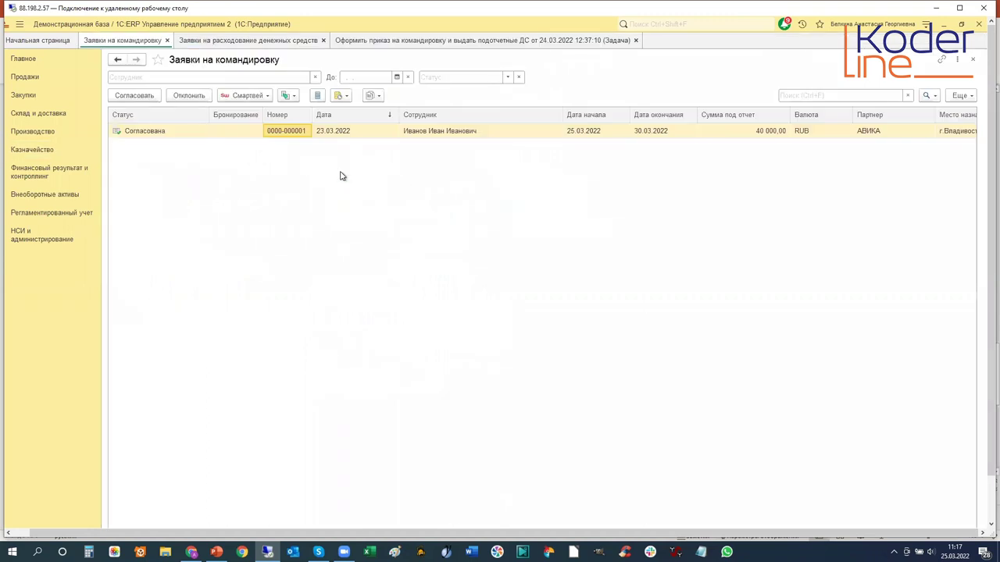
click(185, 131)
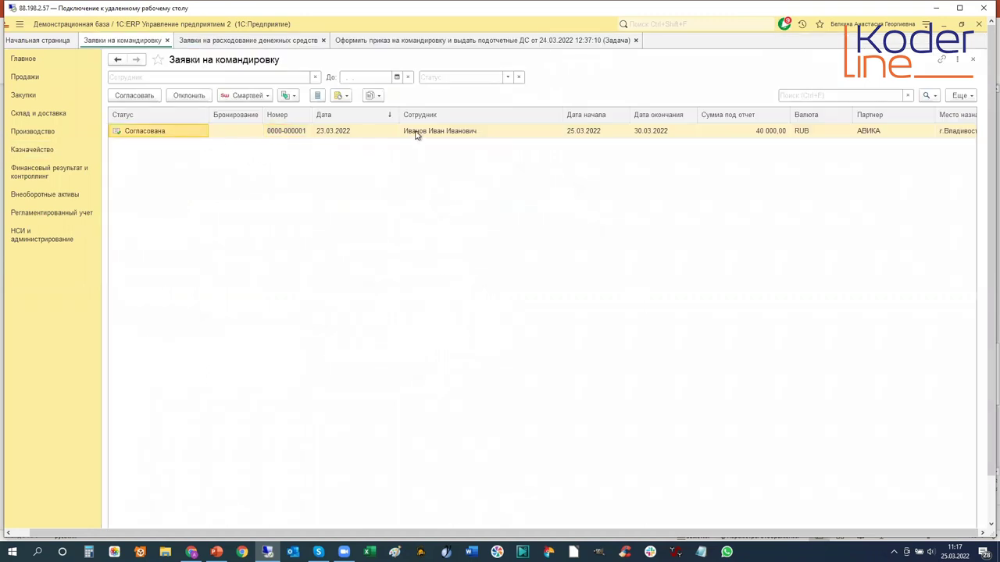
double_click(188, 131)
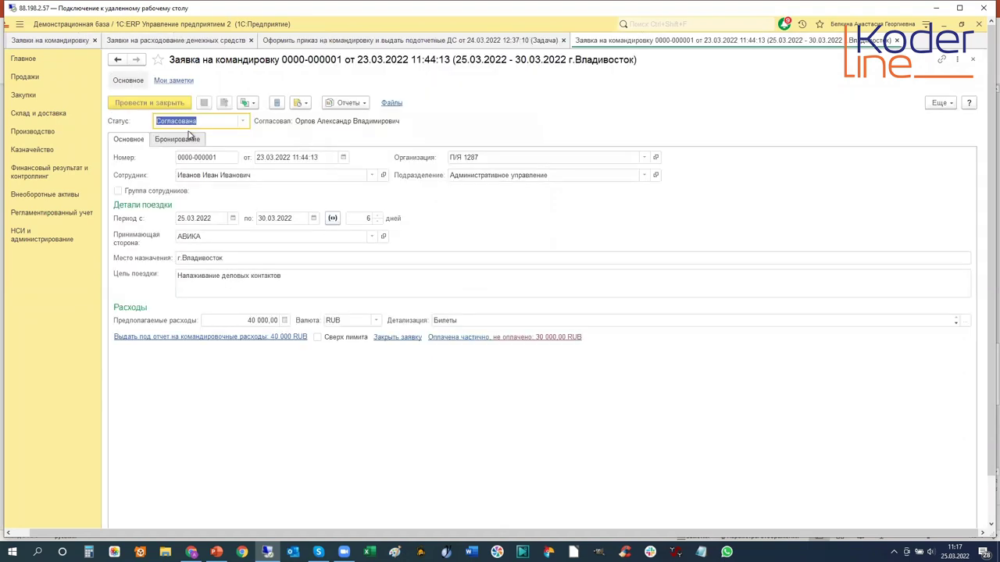
click(247, 103)
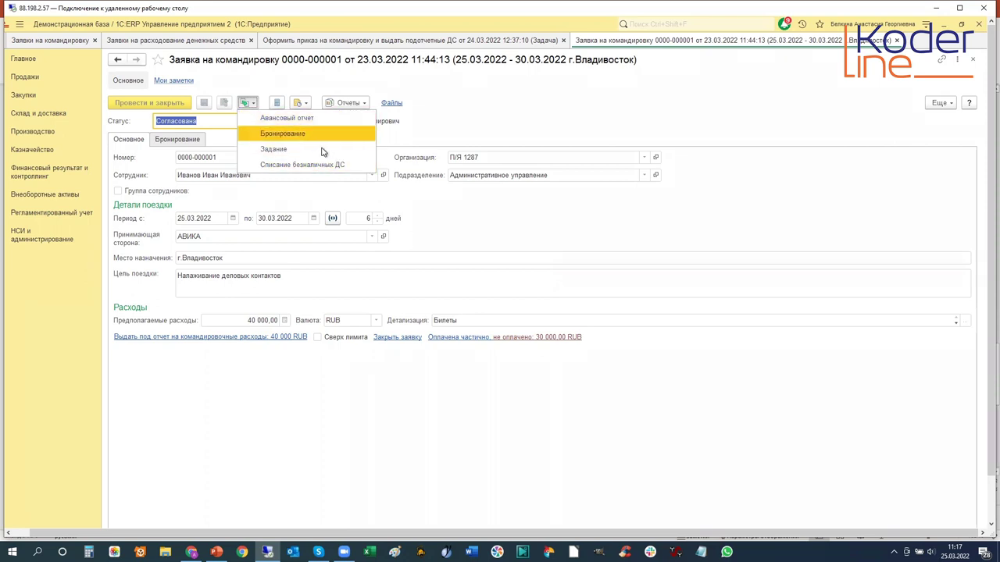
Return to the task author's 1C session and create a "Командировка" document based on the Владивосток business trip request
click(991, 510)
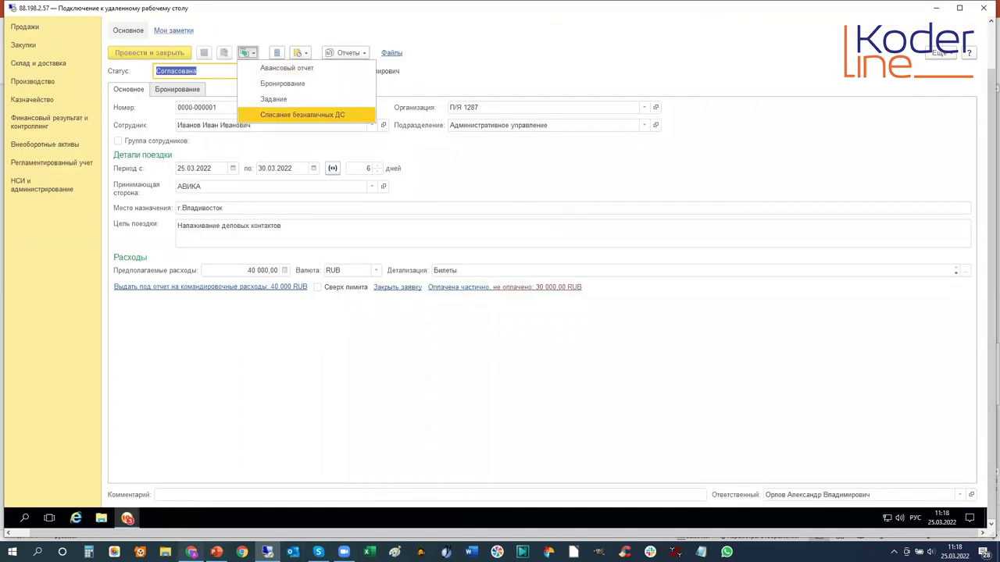
mouse_move(128, 518)
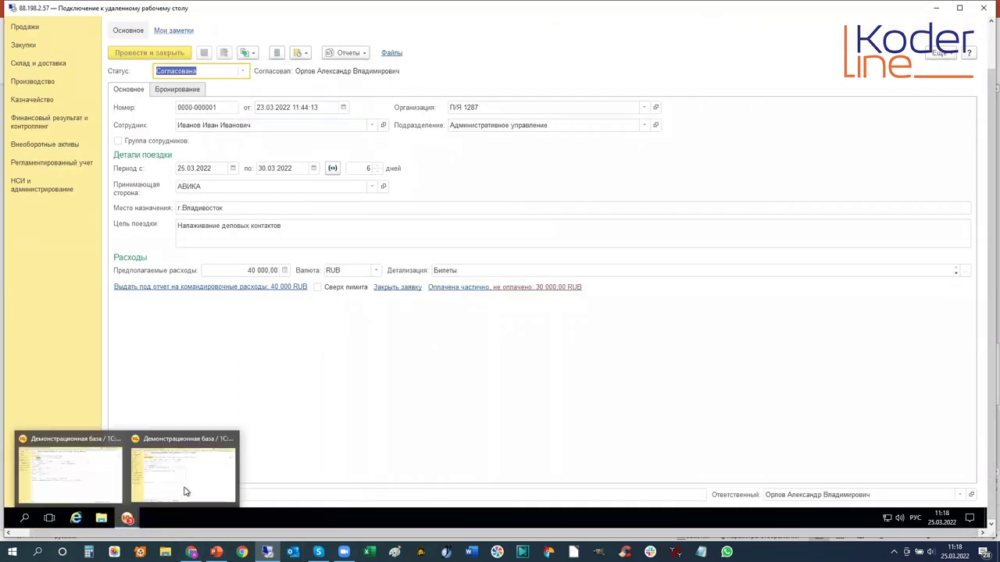
mouse_move(187, 492)
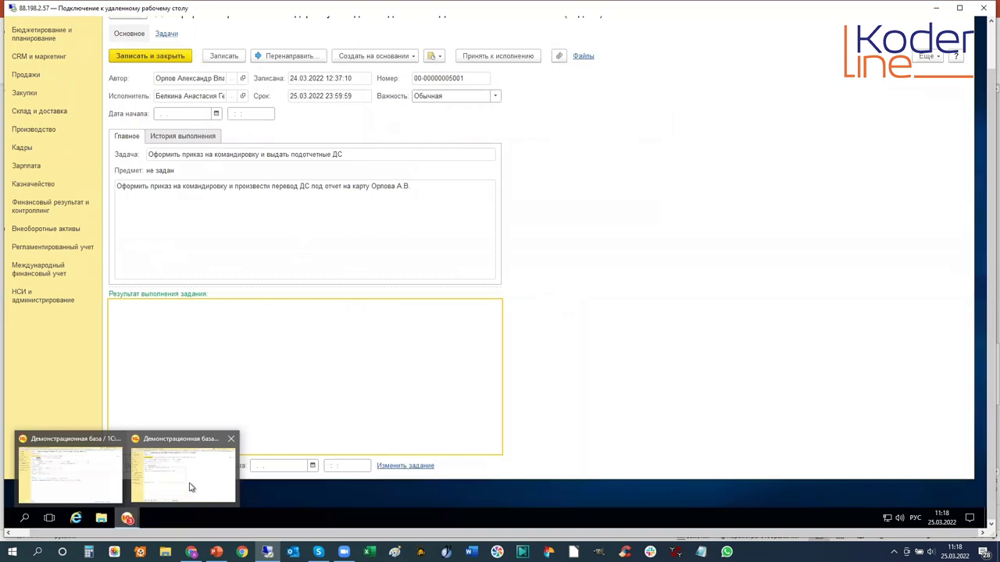
click(189, 488)
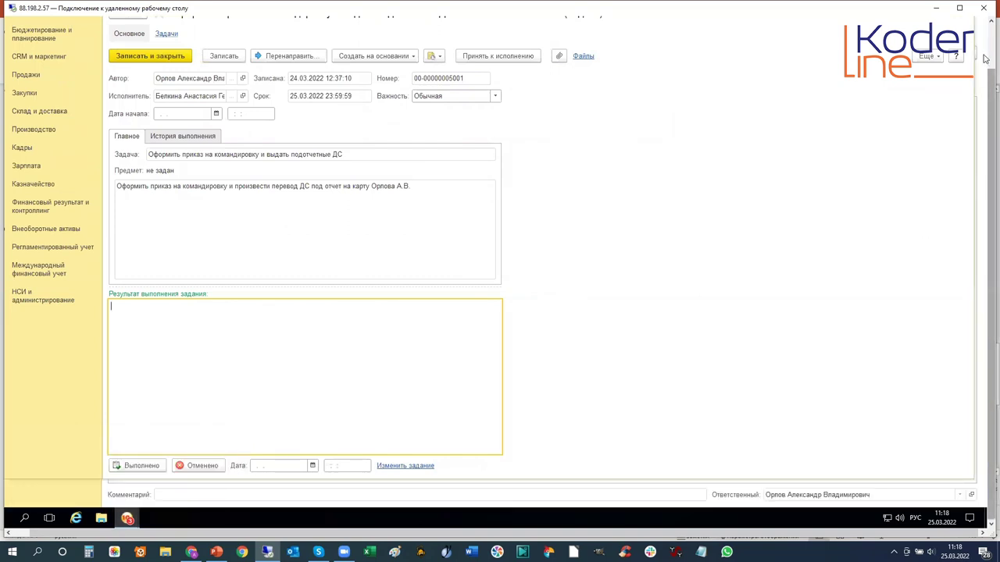
click(990, 107)
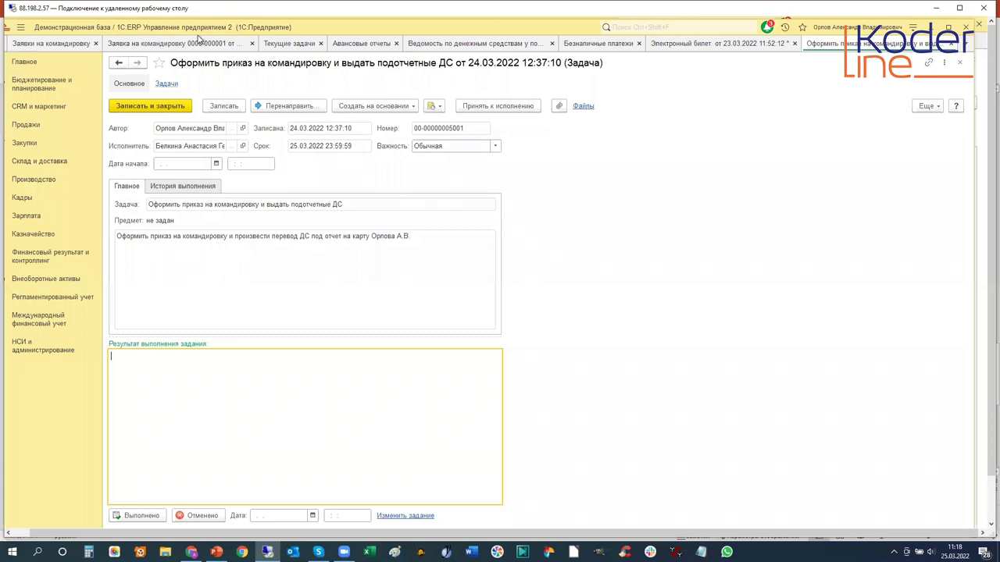
click(173, 45)
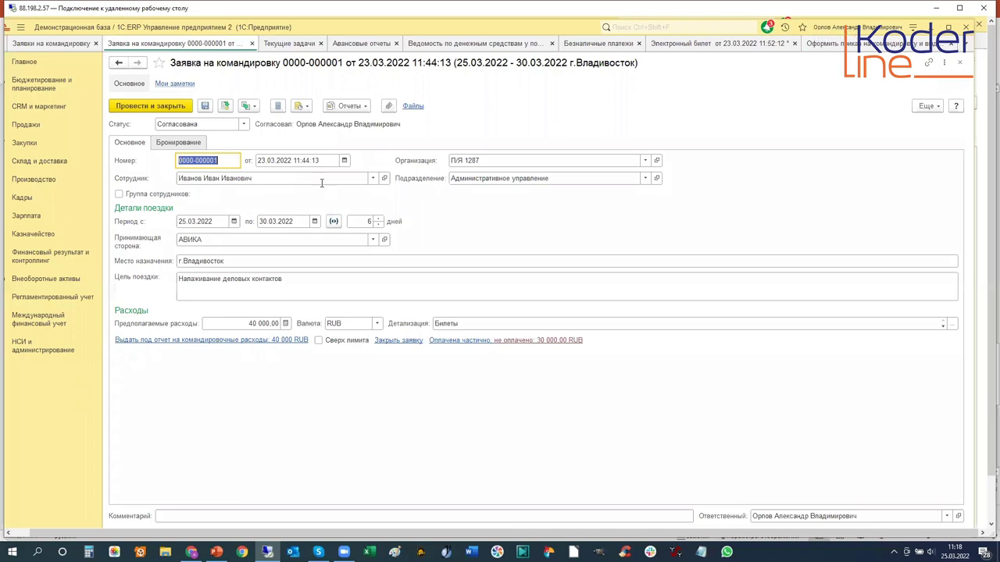
click(253, 110)
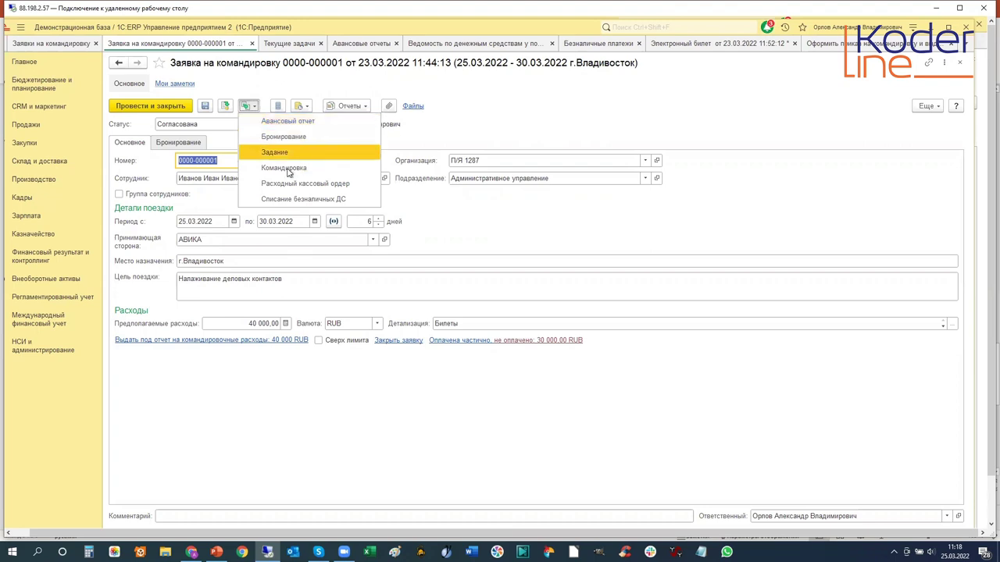
click(331, 168)
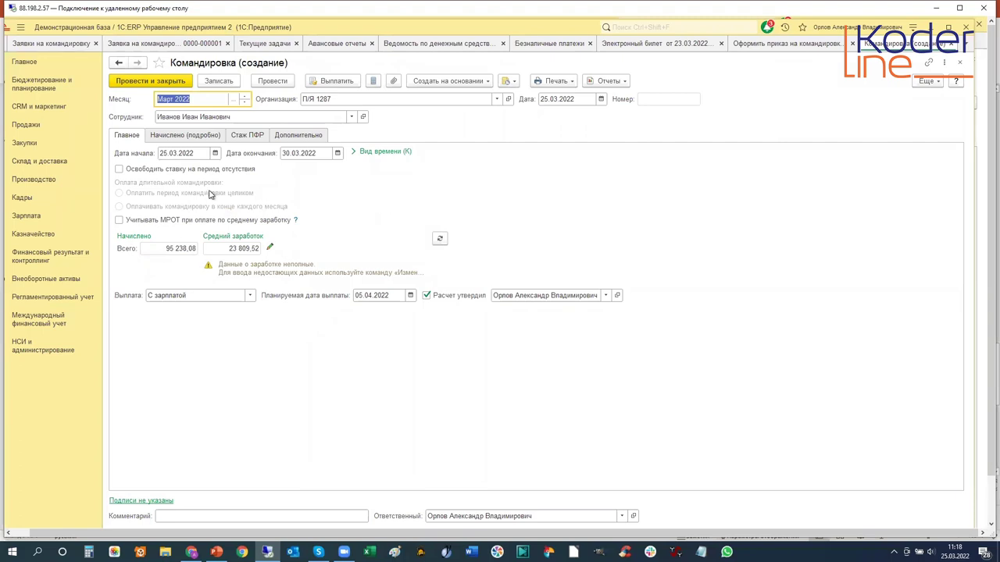
Review the new trip document's detailed accruals, pension service record and additional data, and check its total accrual and average earnings
click(179, 136)
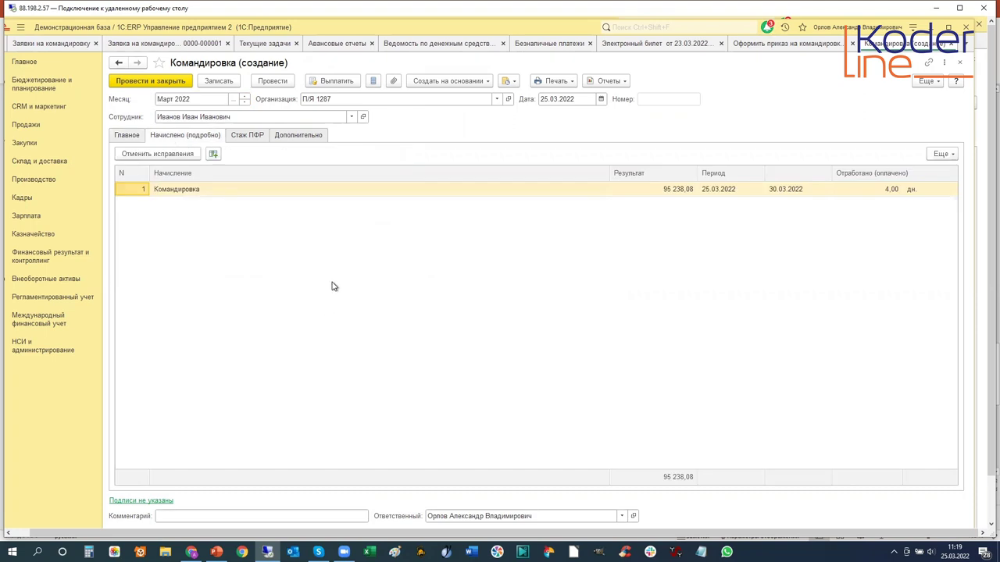
click(247, 137)
click(286, 139)
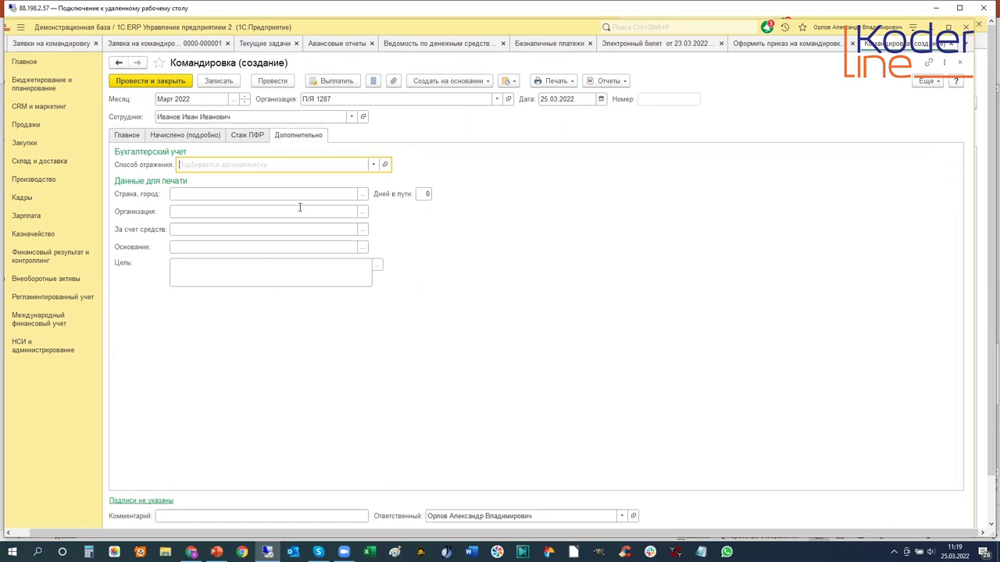
click(129, 139)
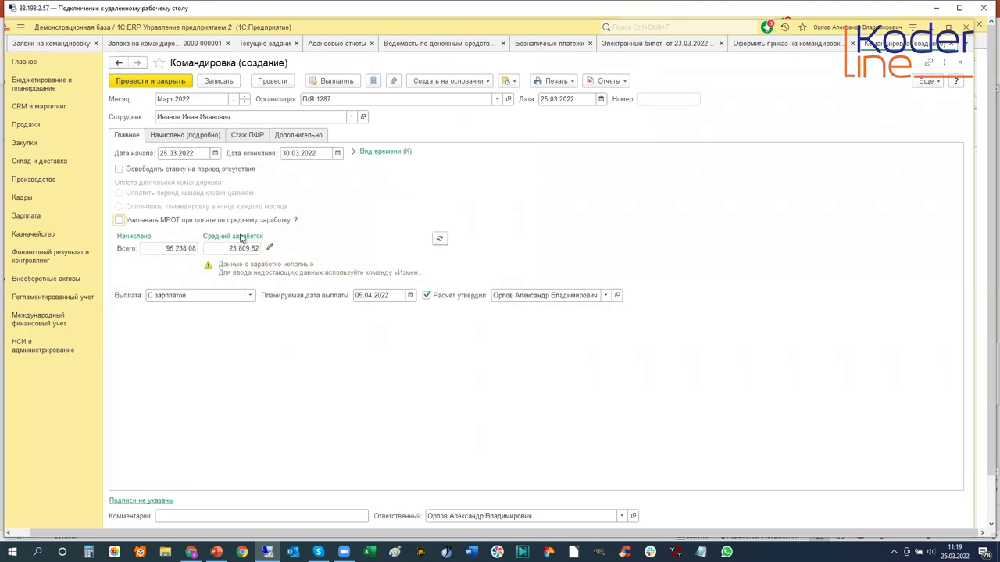
click(152, 248)
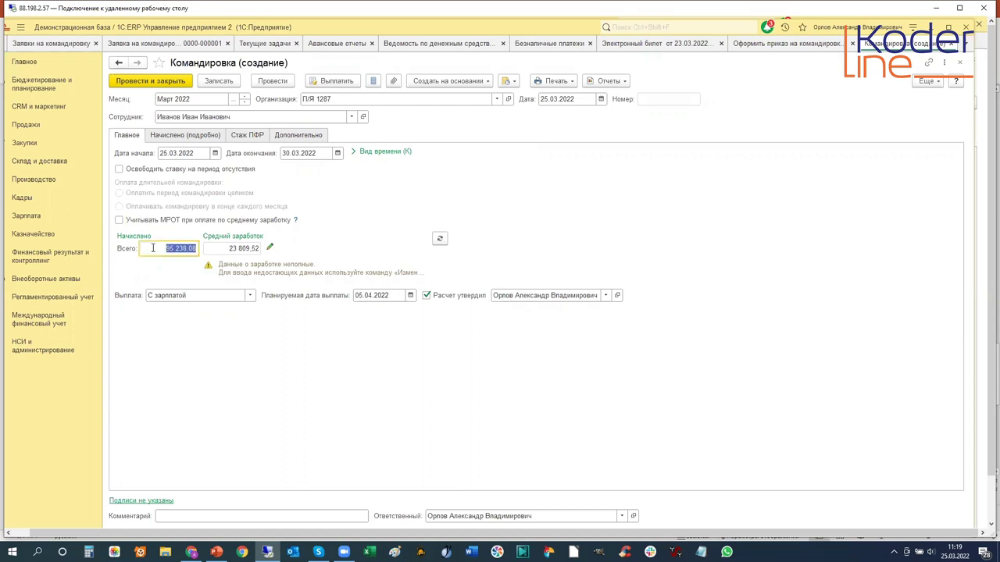
click(228, 249)
click(151, 247)
click(224, 247)
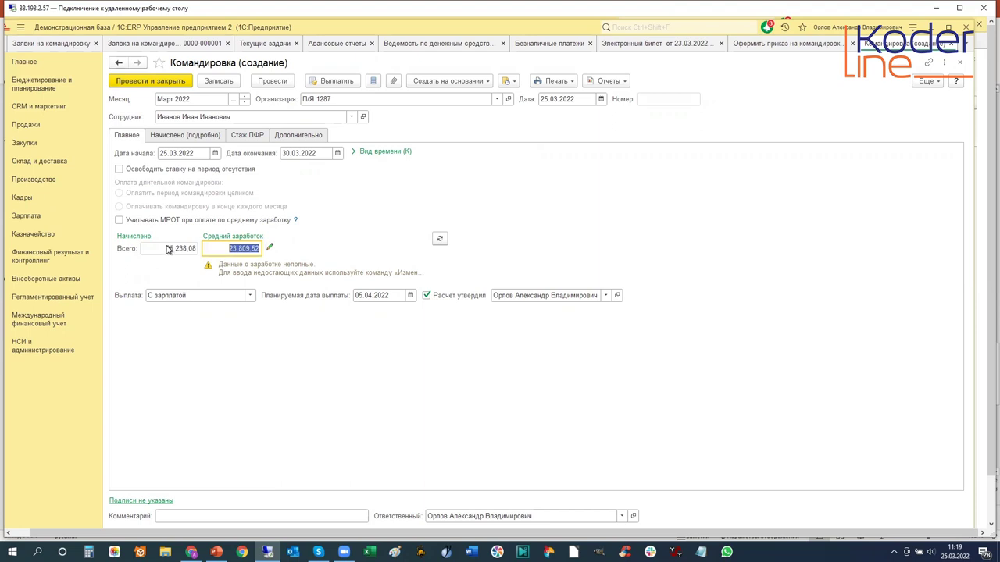
click(188, 250)
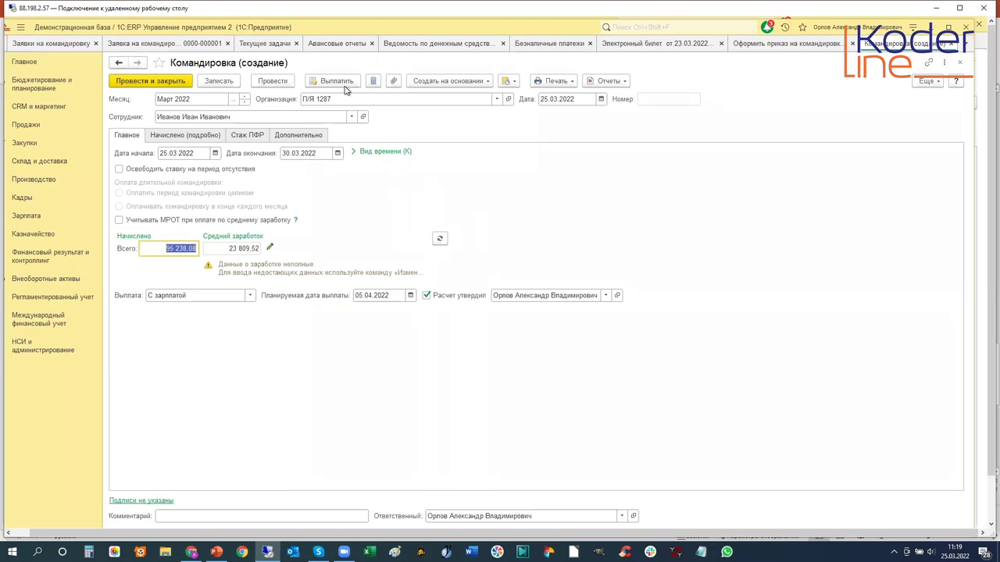
Generate the printed form "Приказ о направлении в командировку (Т-9)", saving the trip document's data
click(511, 82)
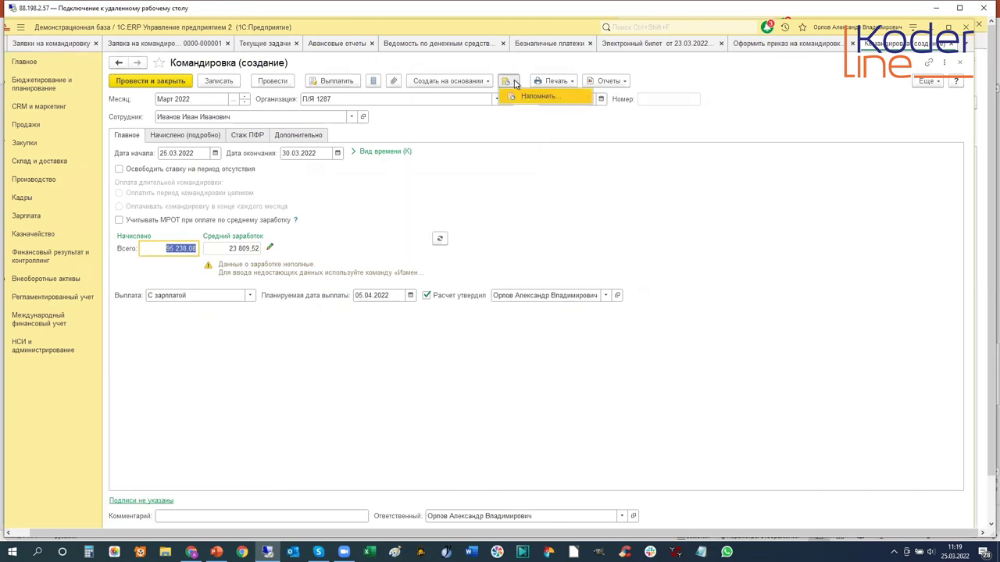
click(573, 81)
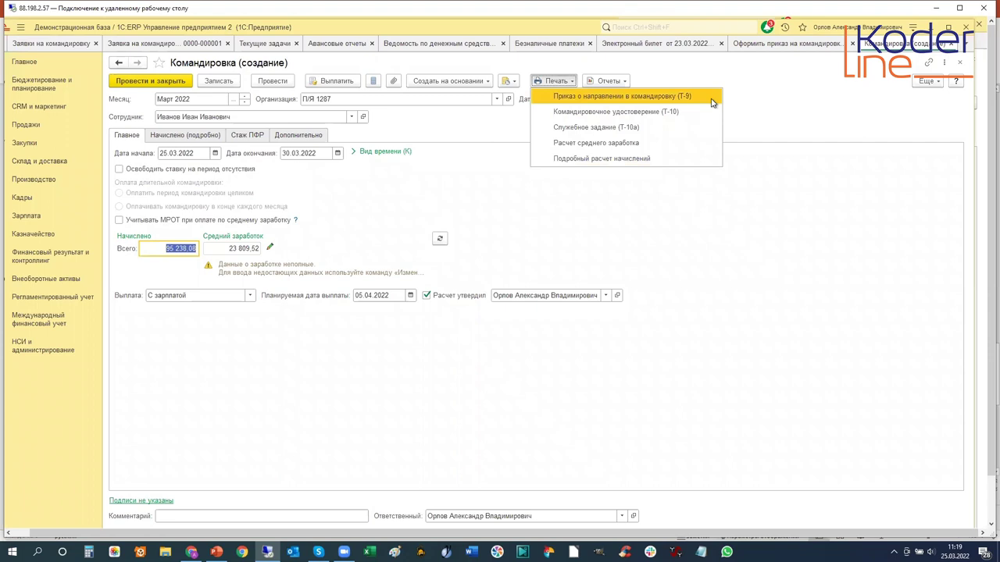
click(591, 97)
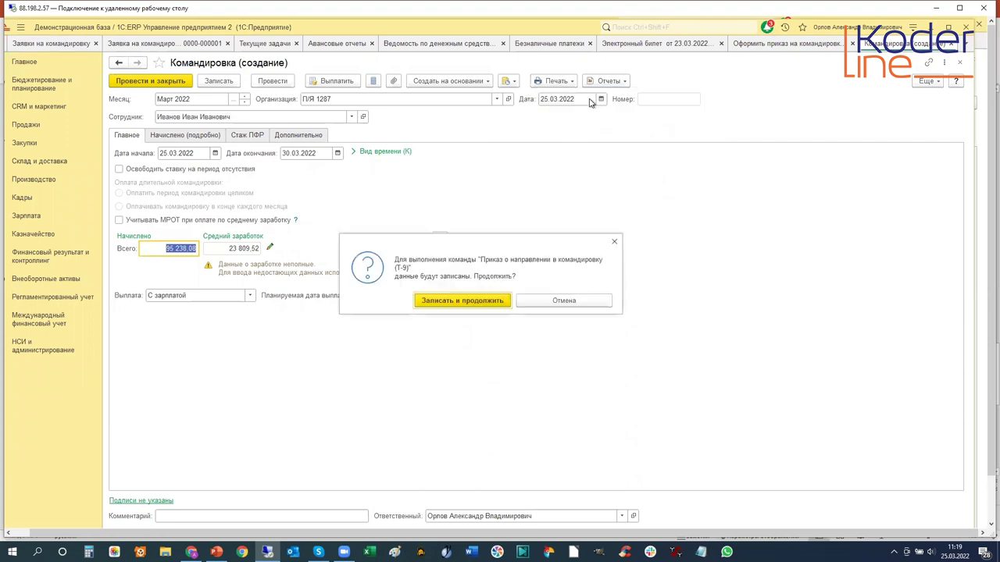
click(458, 306)
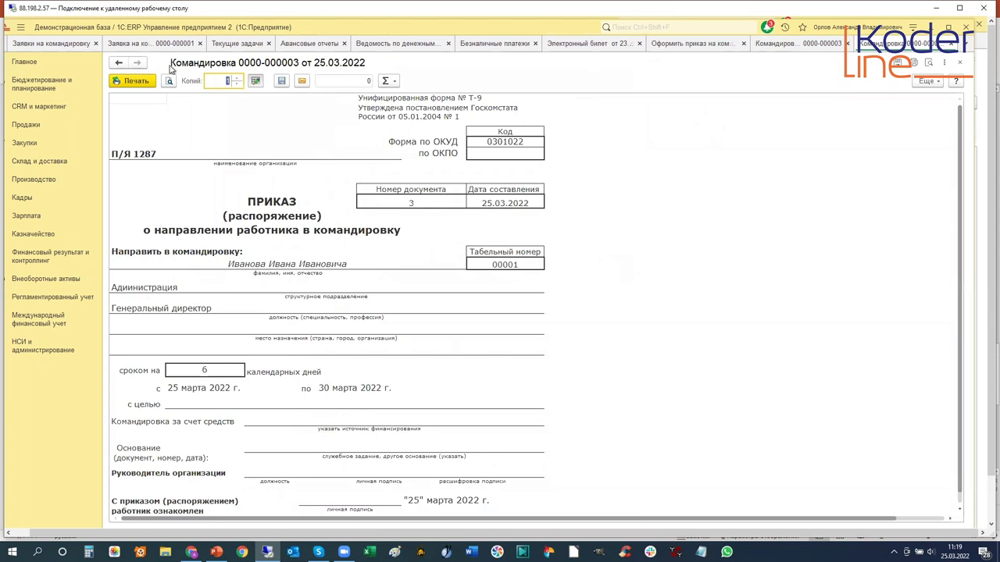
Generate the printed form "Командировочное удостоверение (Т-10)" for the same trip document
click(787, 46)
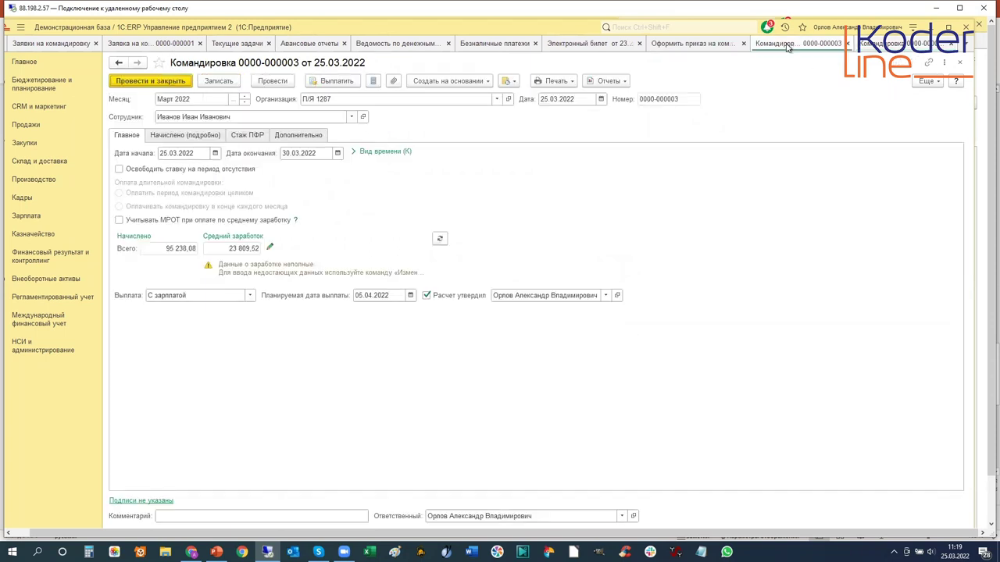
click(574, 81)
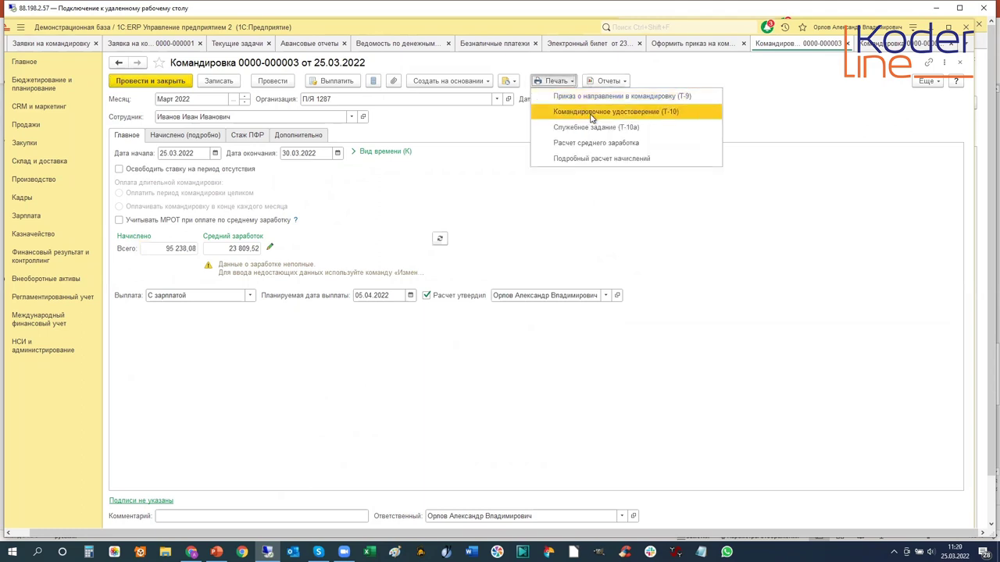
click(591, 114)
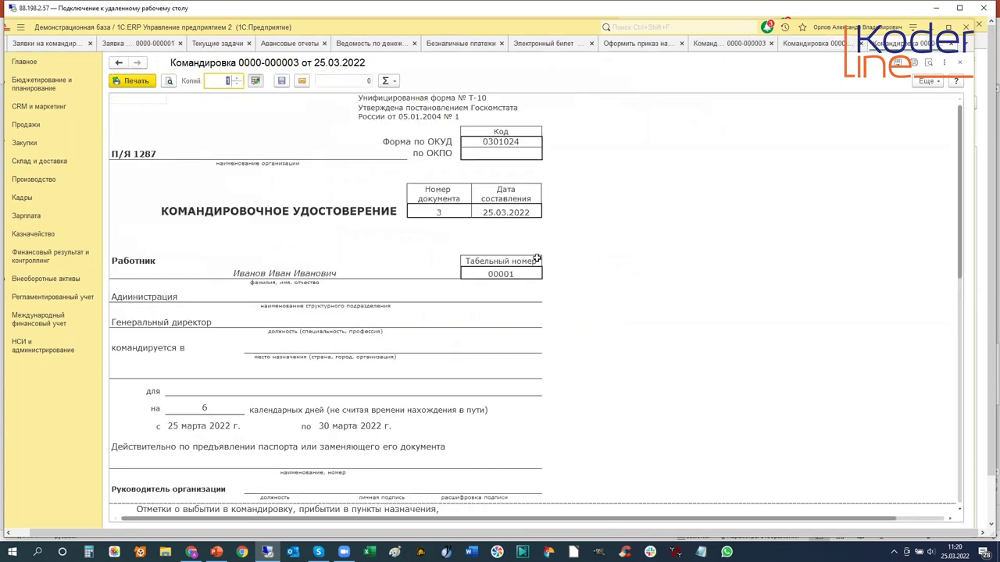
Generate the printed form "Служебное задание (Т-10а)" for the same trip document and look through it
scroll(595, 234, down, 5)
scroll(596, 232, up, 5)
click(732, 43)
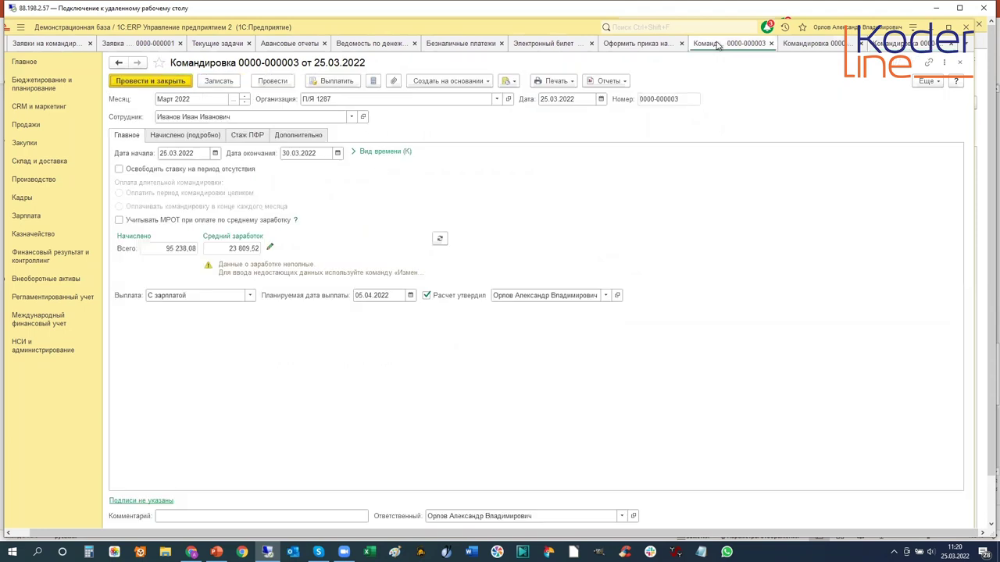
click(569, 81)
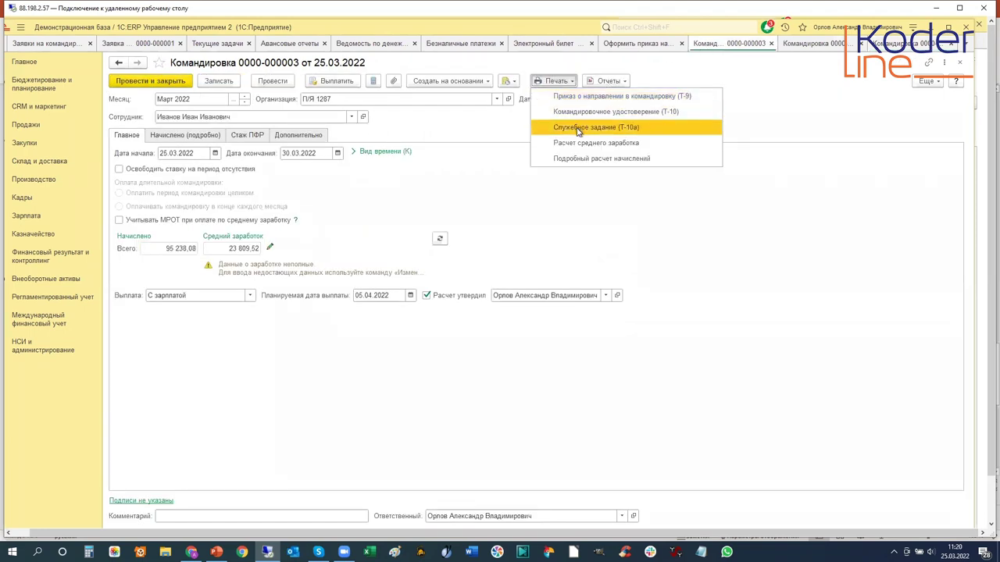
click(578, 130)
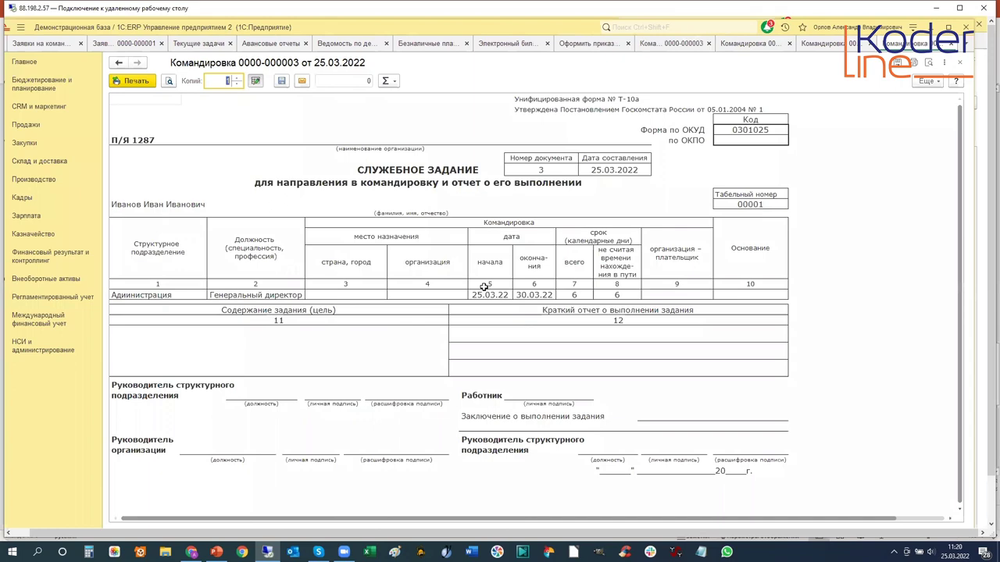
scroll(484, 287, down, 5)
scroll(484, 287, up, 5)
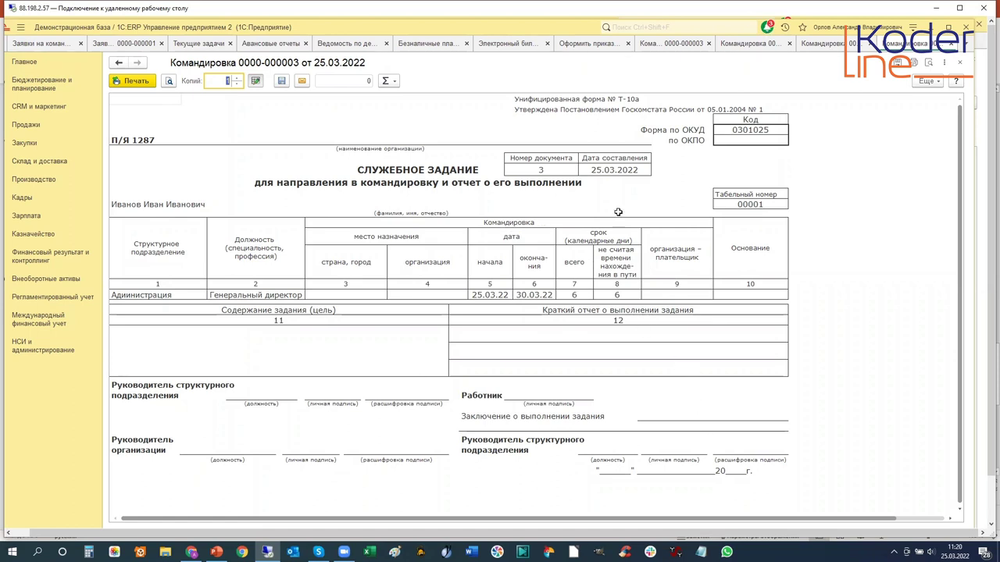
Switch to the other 1C session and create a "Списание безналичных ДС" document based on the Владивосток business trip request
click(987, 514)
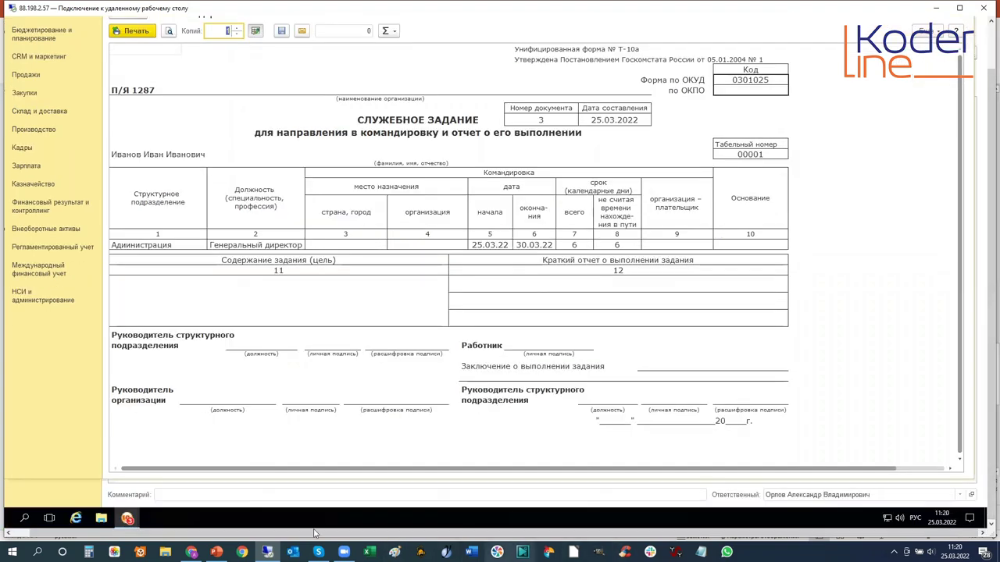
mouse_move(126, 518)
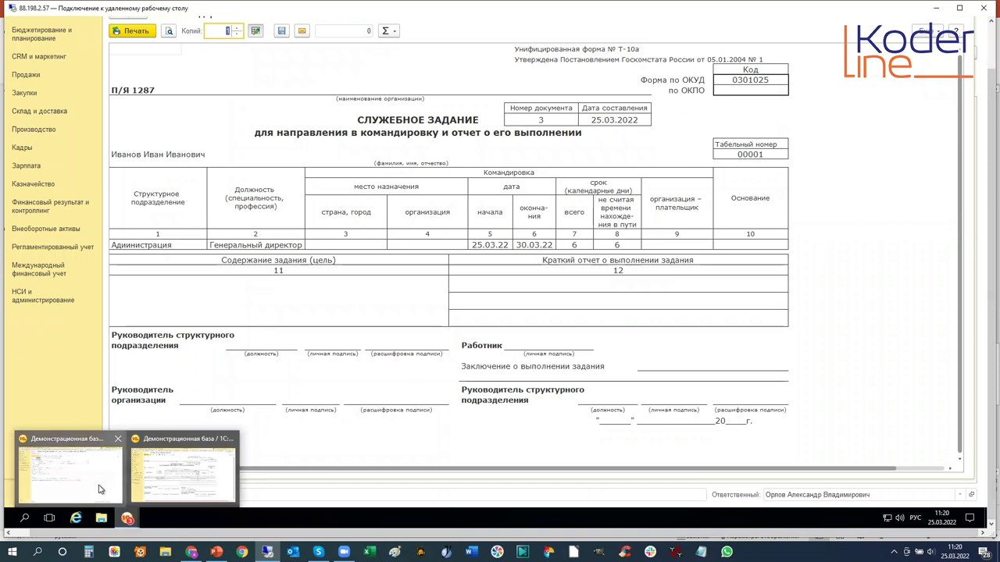
click(231, 455)
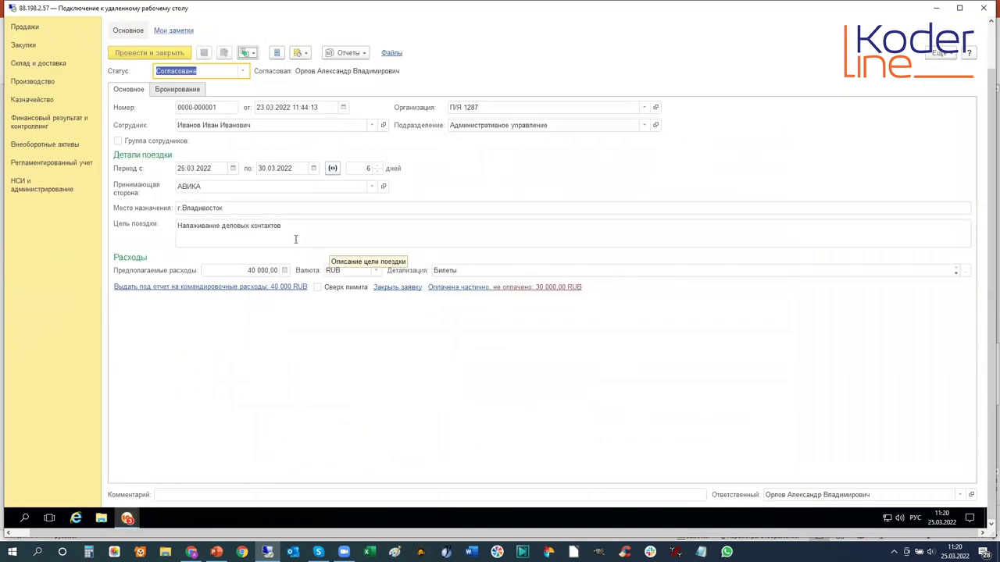
click(986, 45)
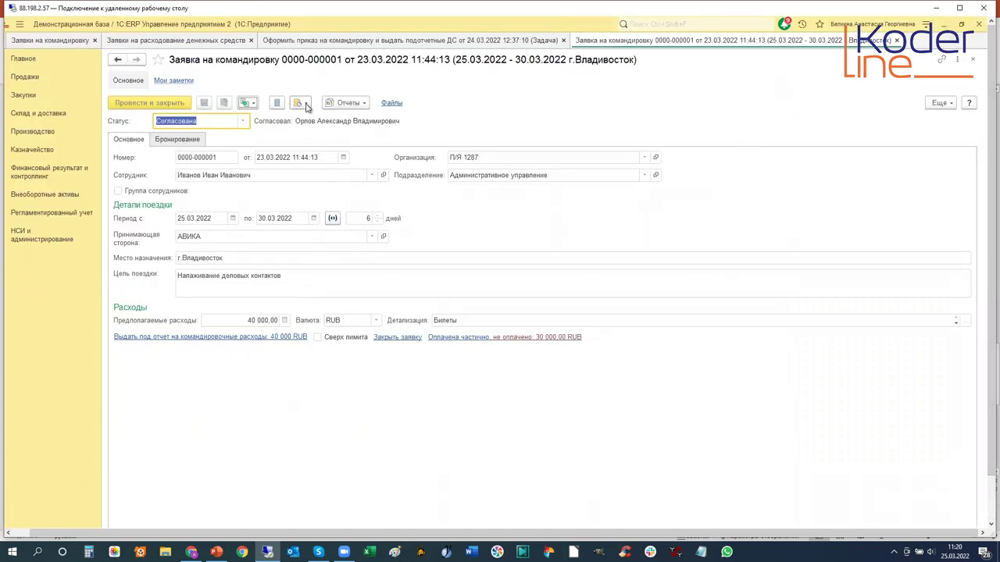
click(250, 103)
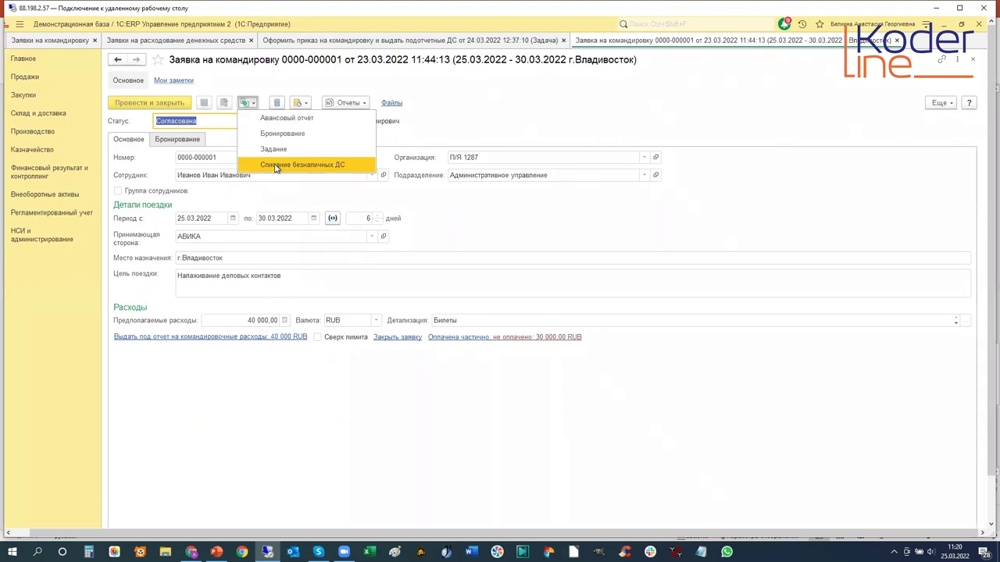
click(275, 165)
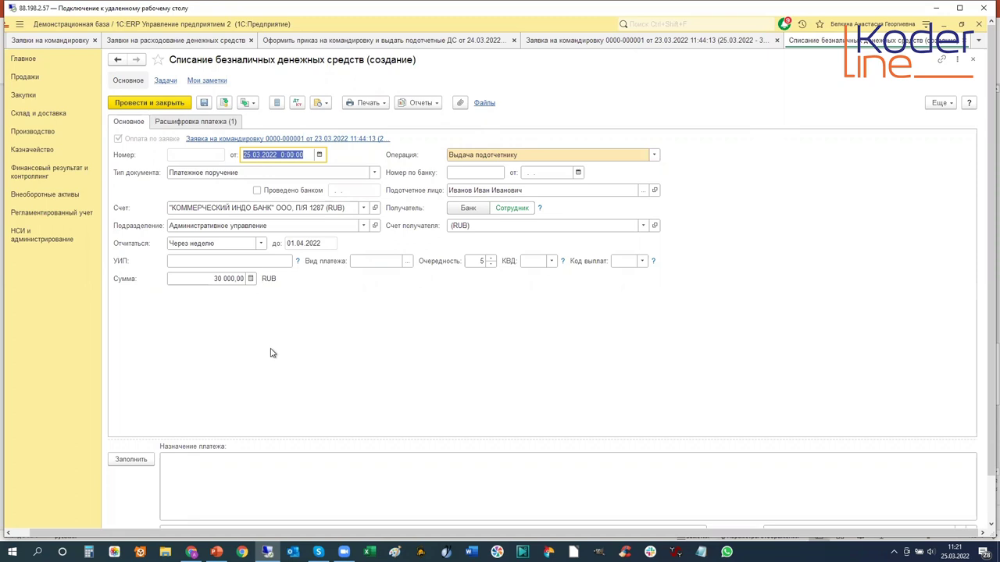
Open the treasury list of cash expenditure requests and create a new request with the operation "Выдача подотчетнику"
click(34, 151)
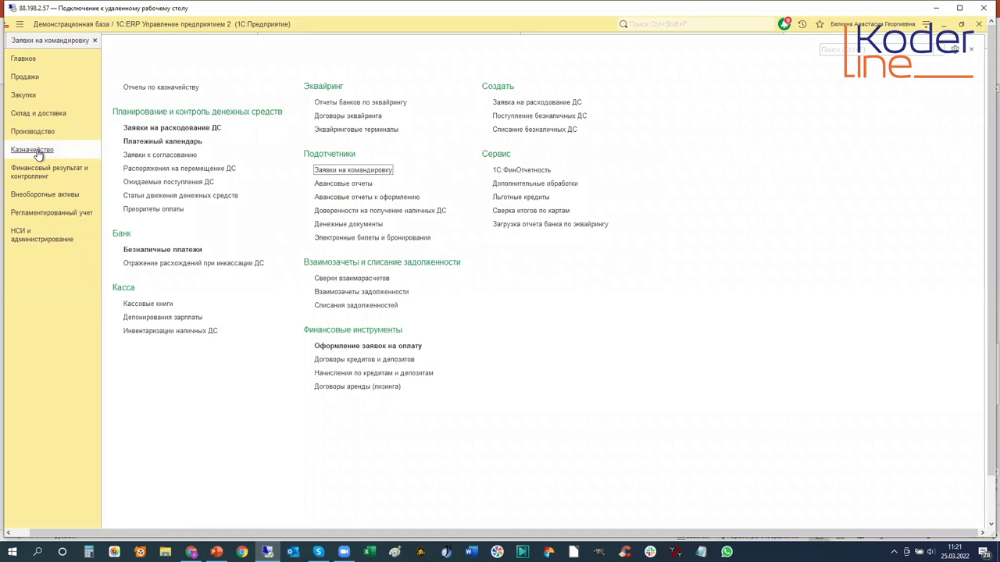
click(138, 131)
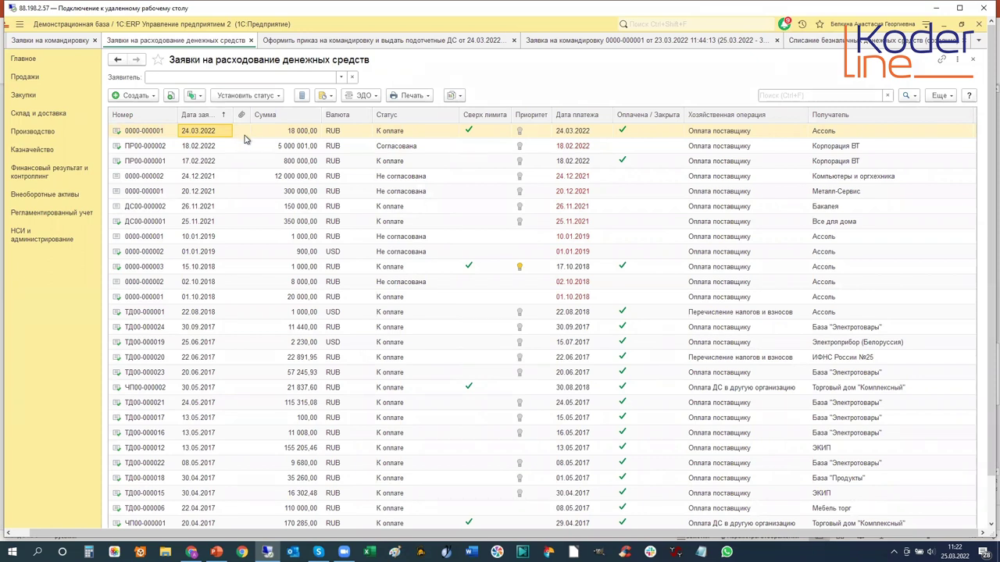
click(134, 96)
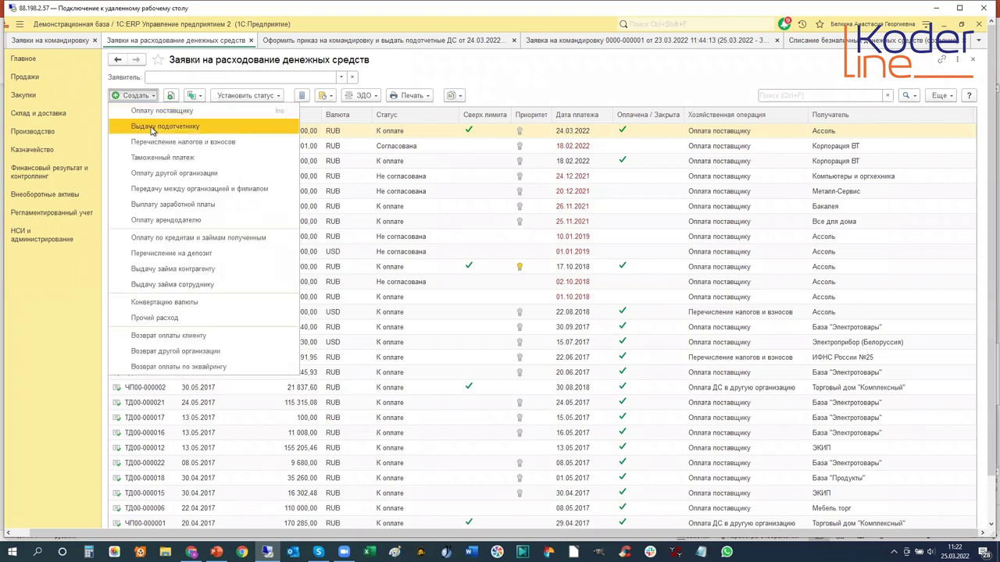
click(151, 127)
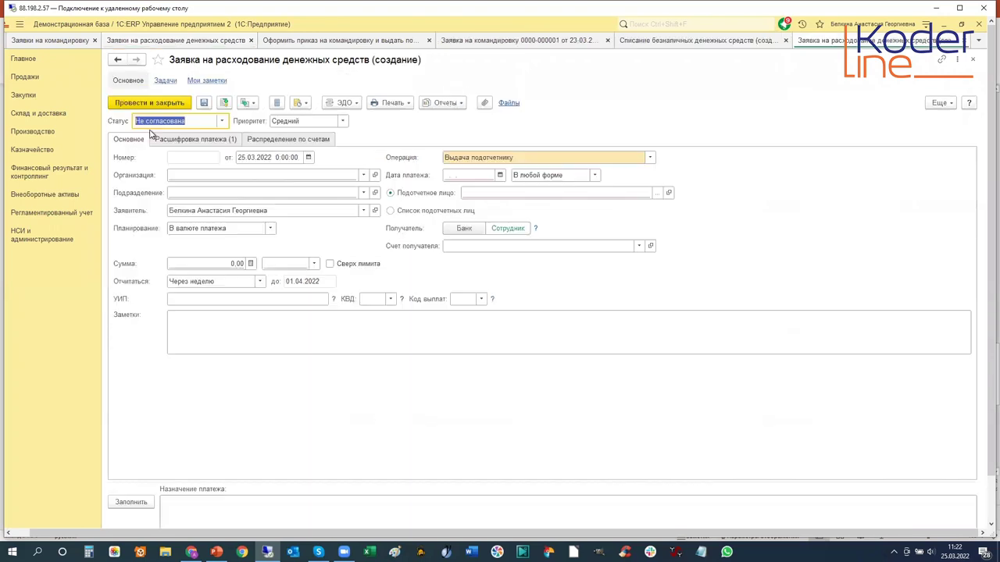
Set the request's organization to П/Я 1287, department to Административное управление, and payment date to 25.03.2022
click(363, 175)
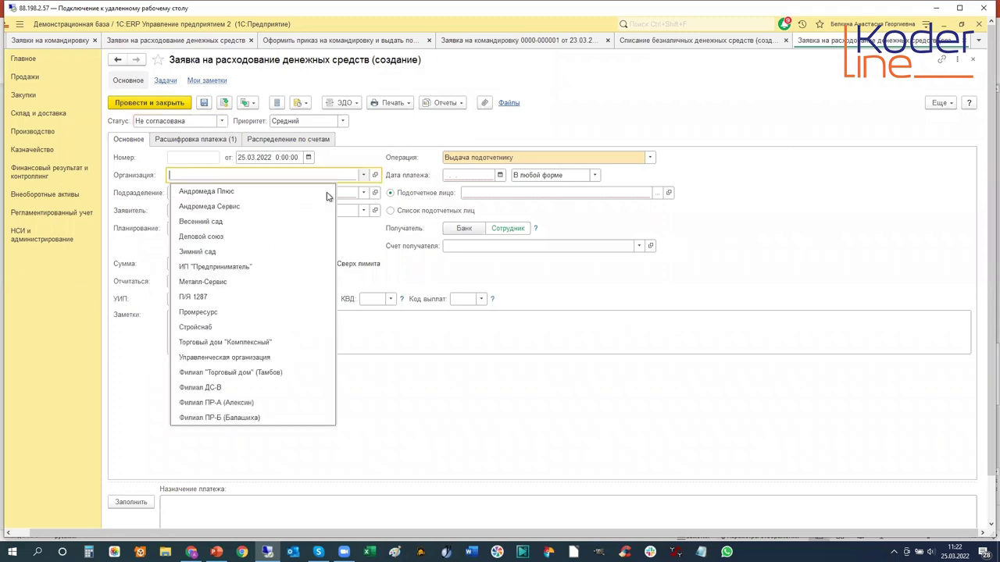
click(216, 297)
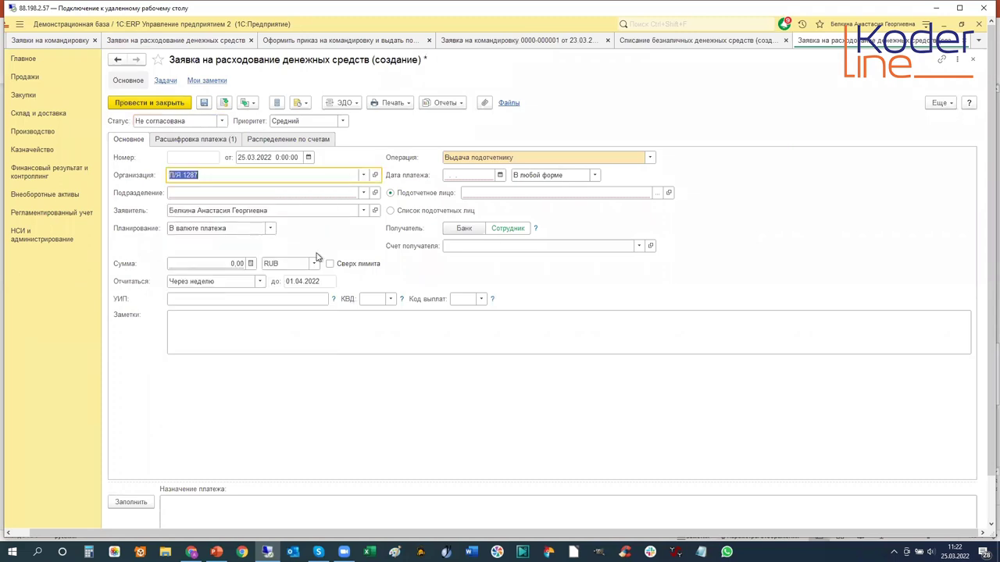
click(363, 192)
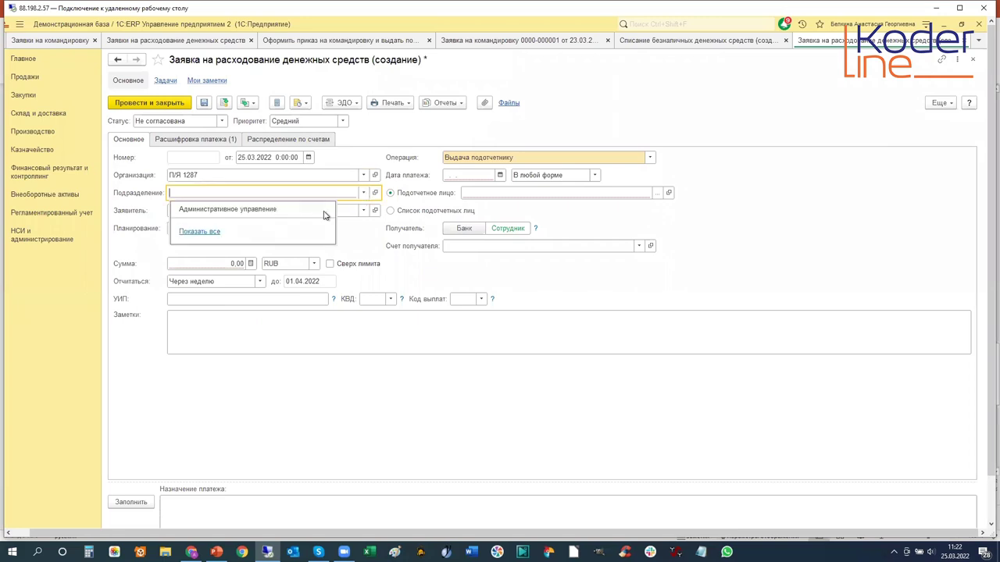
click(298, 211)
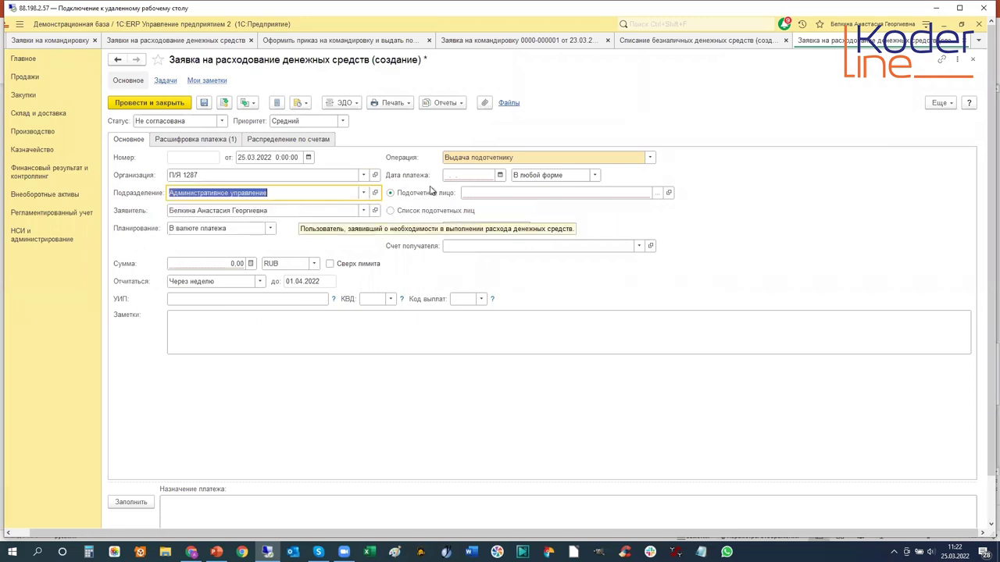
click(500, 175)
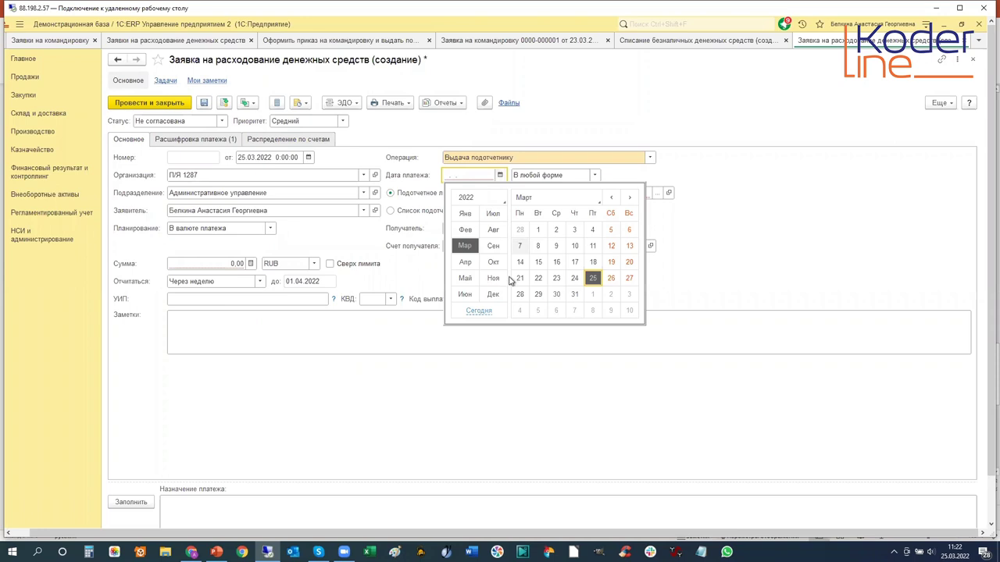
click(592, 279)
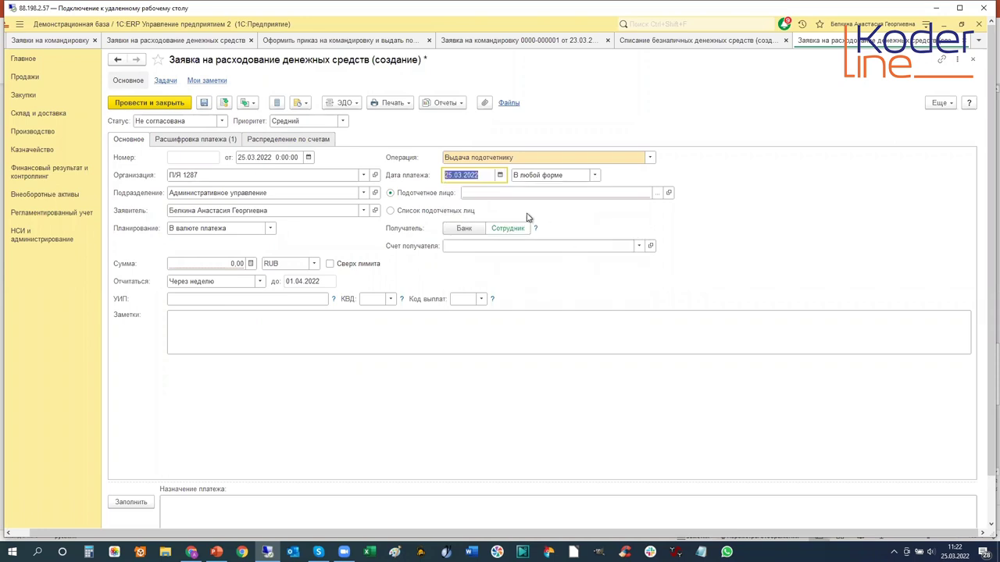
Find the travelling employee by surname in the list of individuals and assign them as the request's accountable person
click(655, 194)
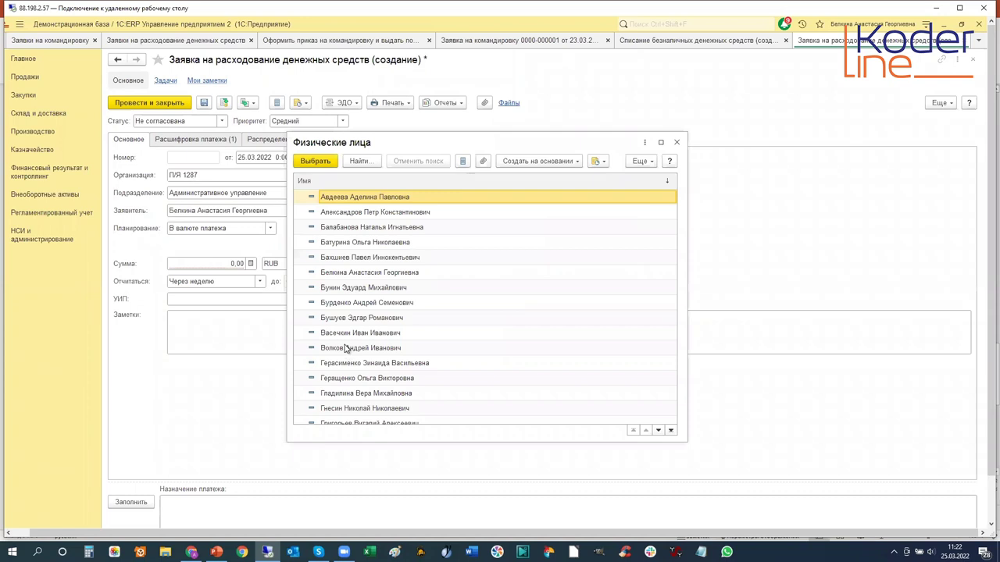
text(иванов)
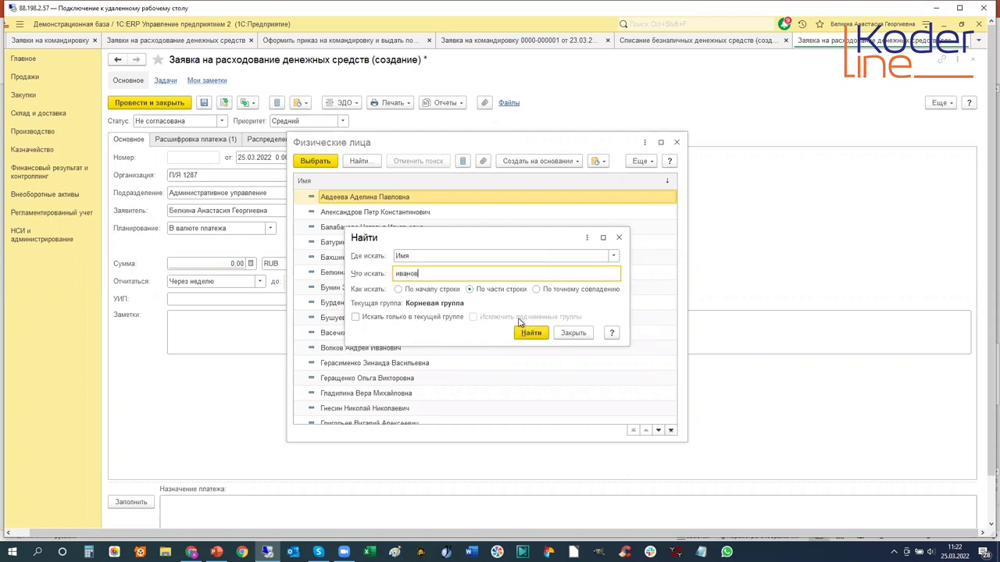
click(523, 336)
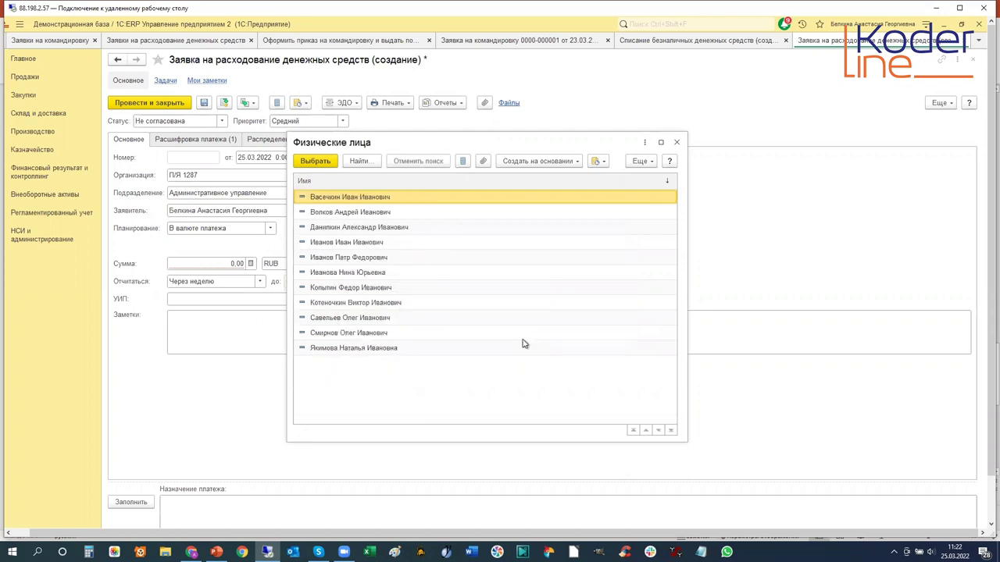
double_click(331, 243)
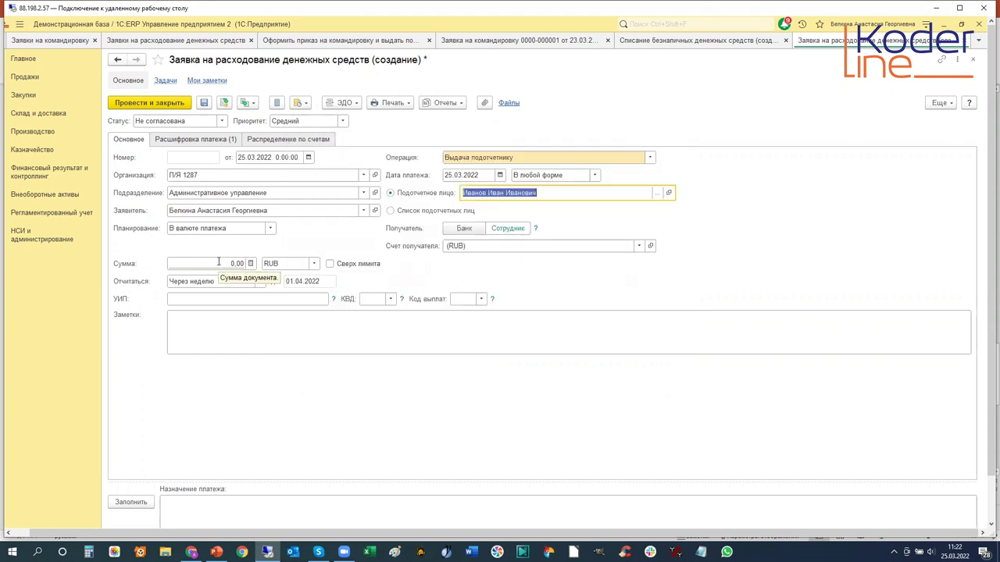
Compare the expenditure request with the Владивосток business trip request, checking its expected expenses and payment state
click(200, 43)
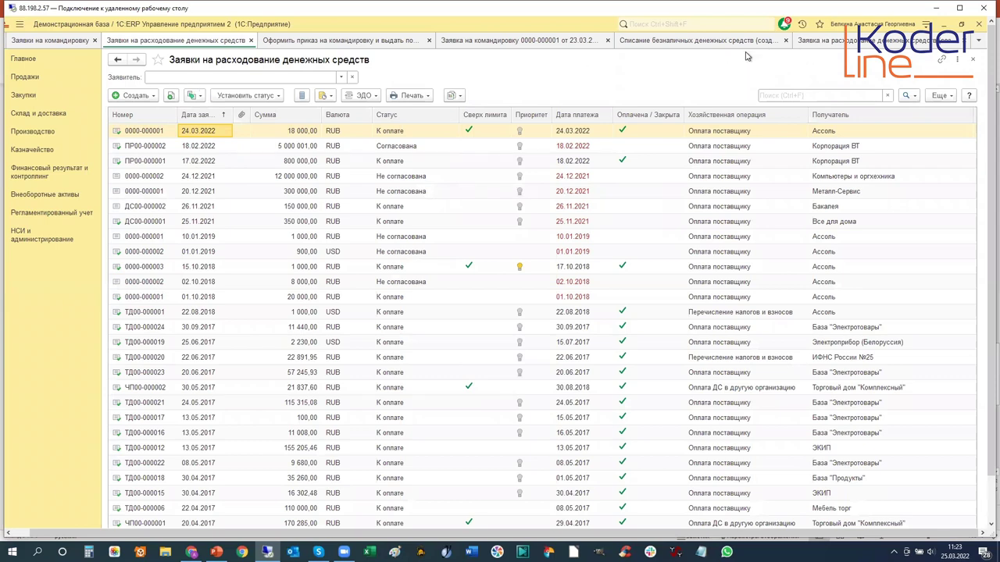
click(502, 42)
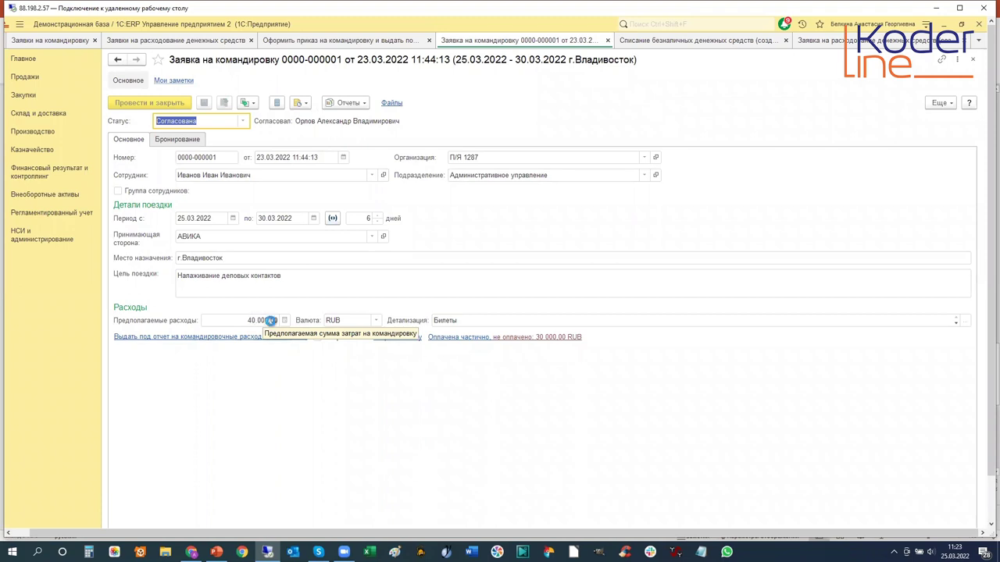
click(817, 46)
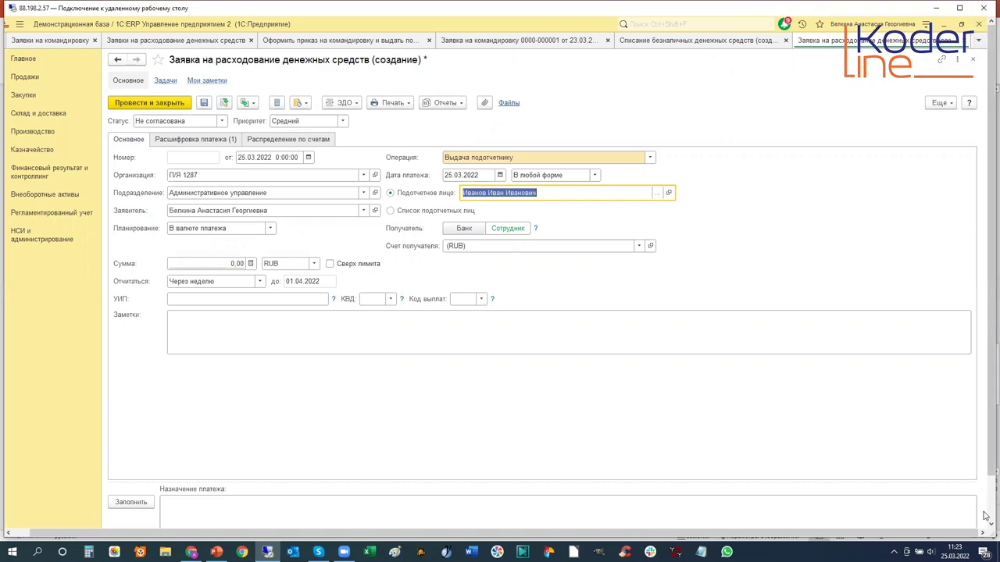
Return to the task author's 1C session, check the Владивосток trip request's advance payment details, and close the request
mouse_move(127, 518)
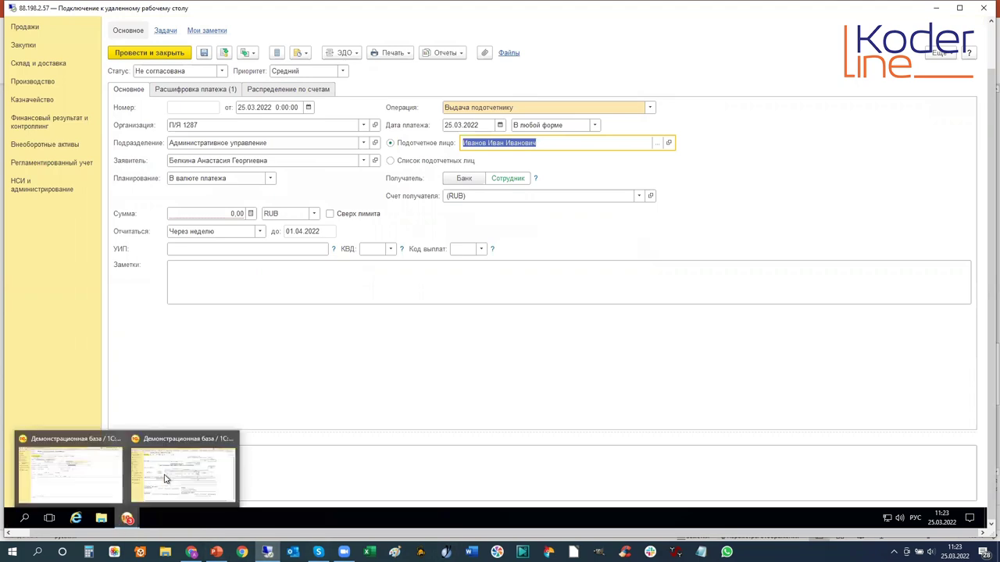
click(165, 479)
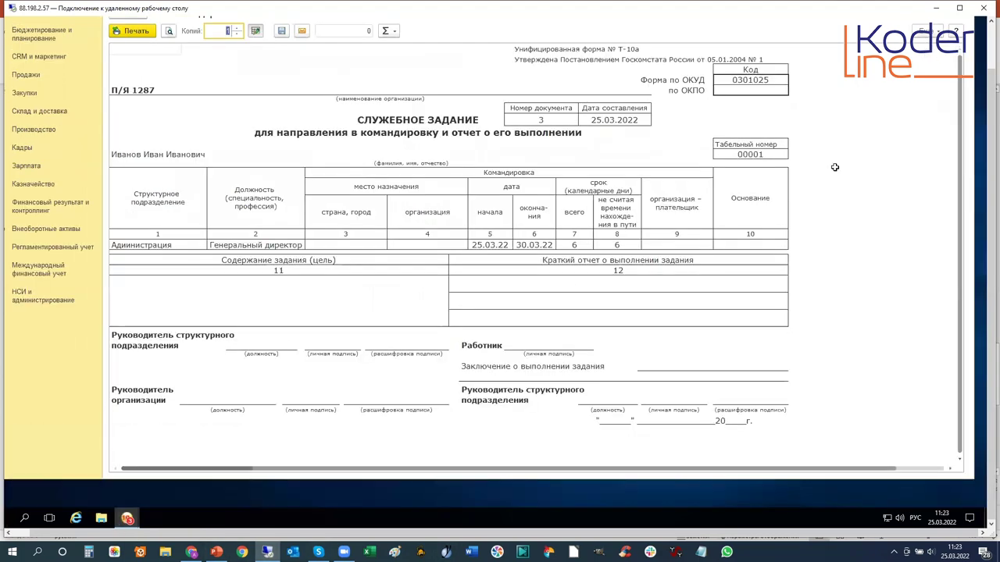
click(991, 47)
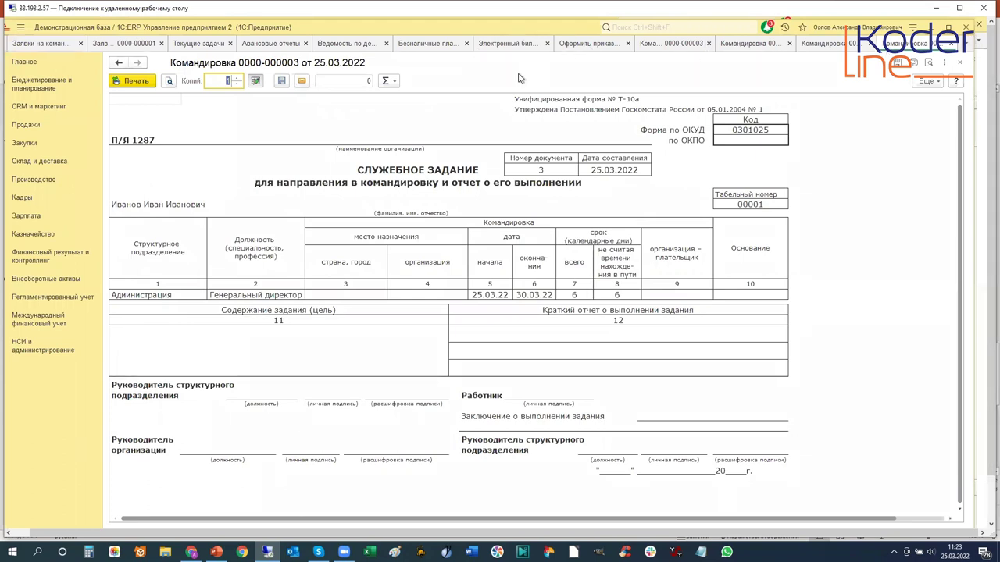
click(110, 45)
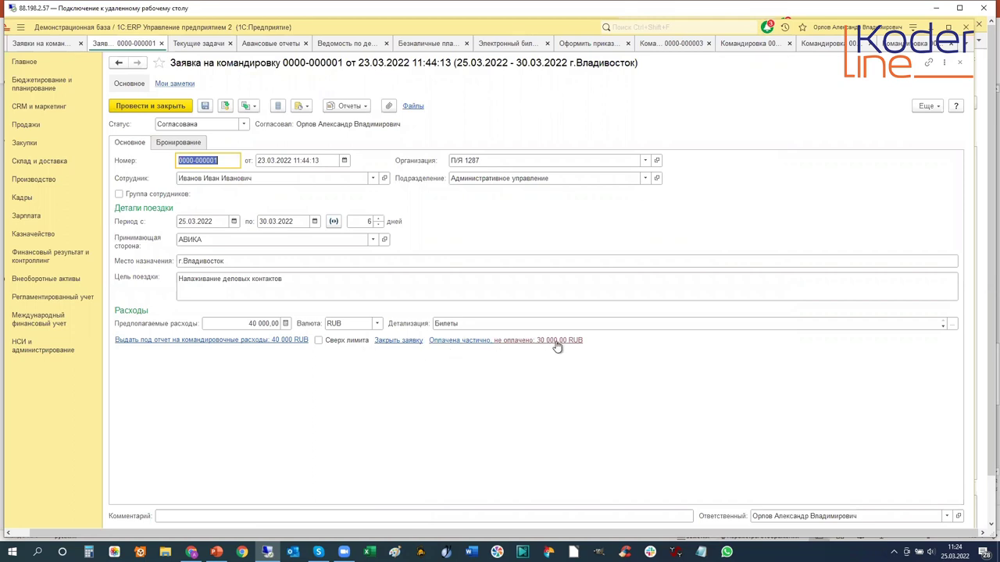
click(275, 341)
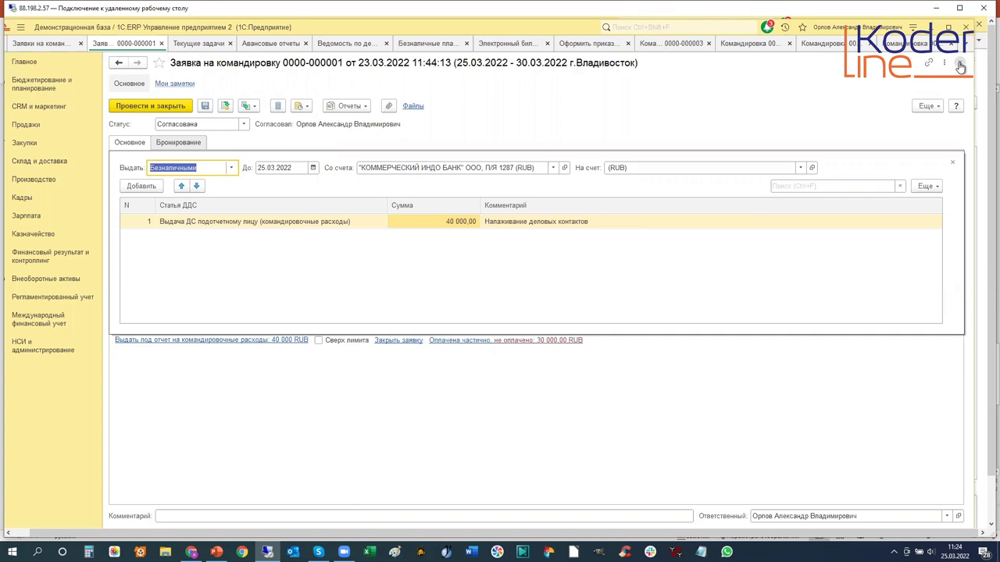
click(961, 67)
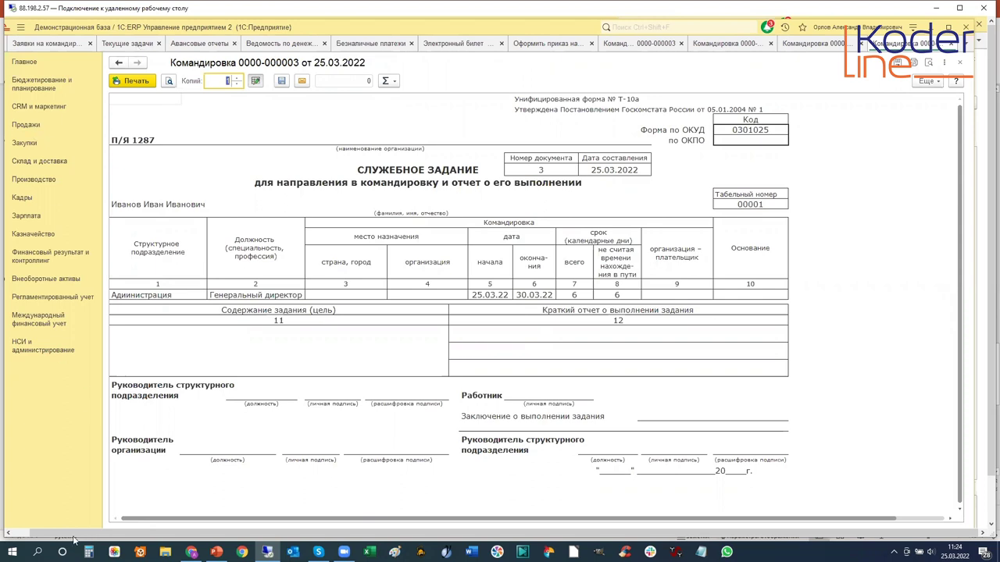
Open the treasury's list of cash expenditure requests (Заявки на расходование ДС)
click(9, 534)
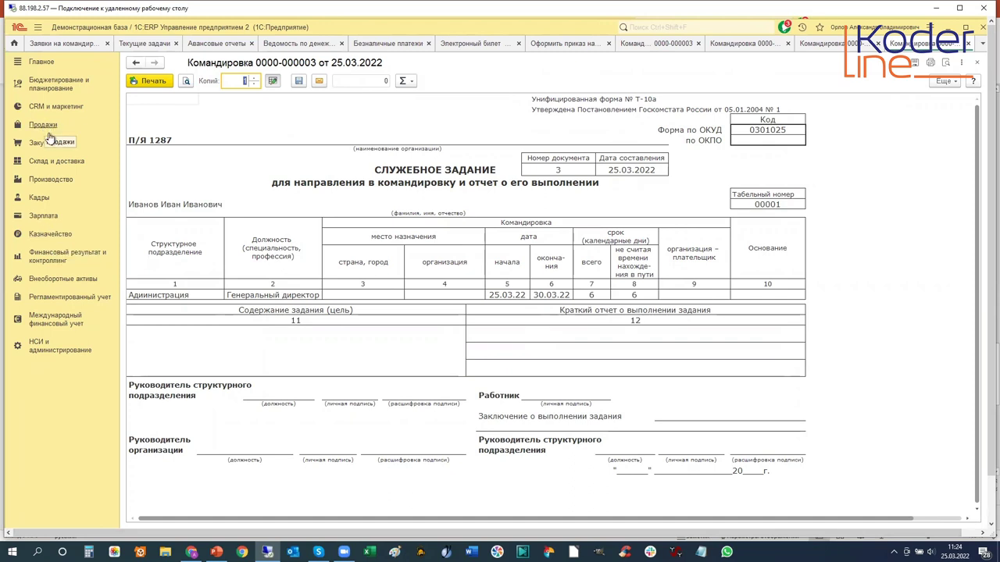
click(53, 238)
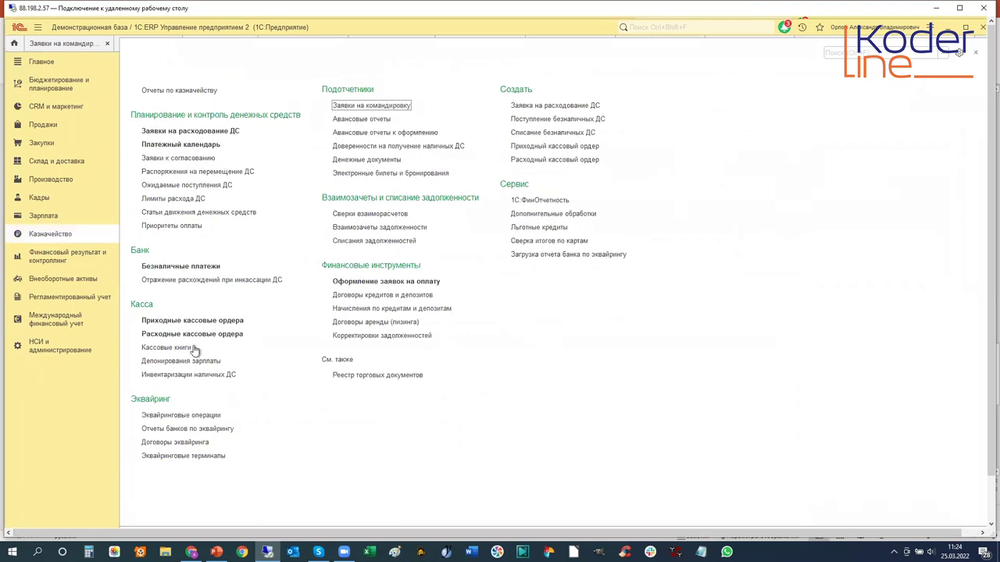
click(159, 134)
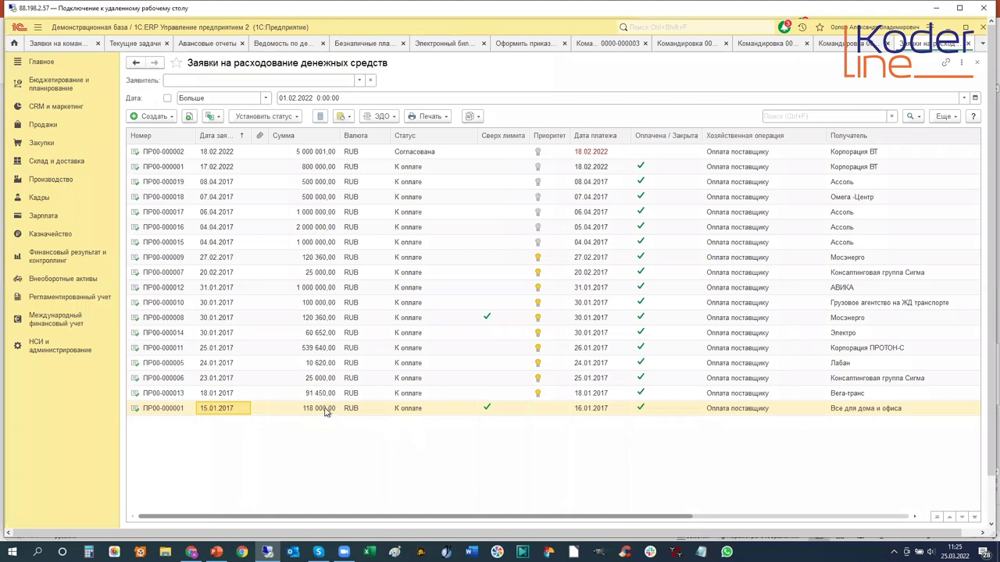
Switch off the Организация filter for Промресурс in the expenditure requests list settings
click(947, 117)
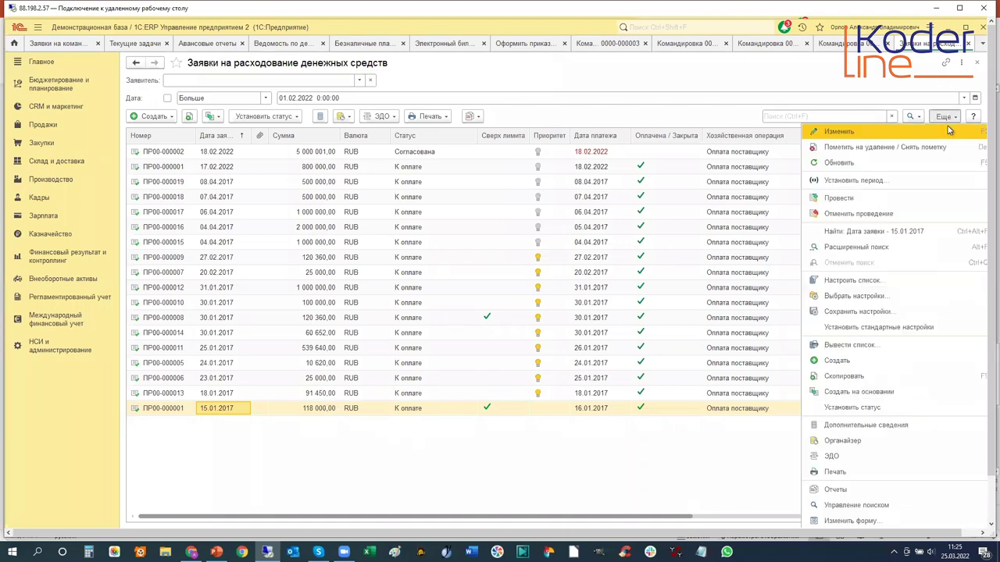
click(845, 283)
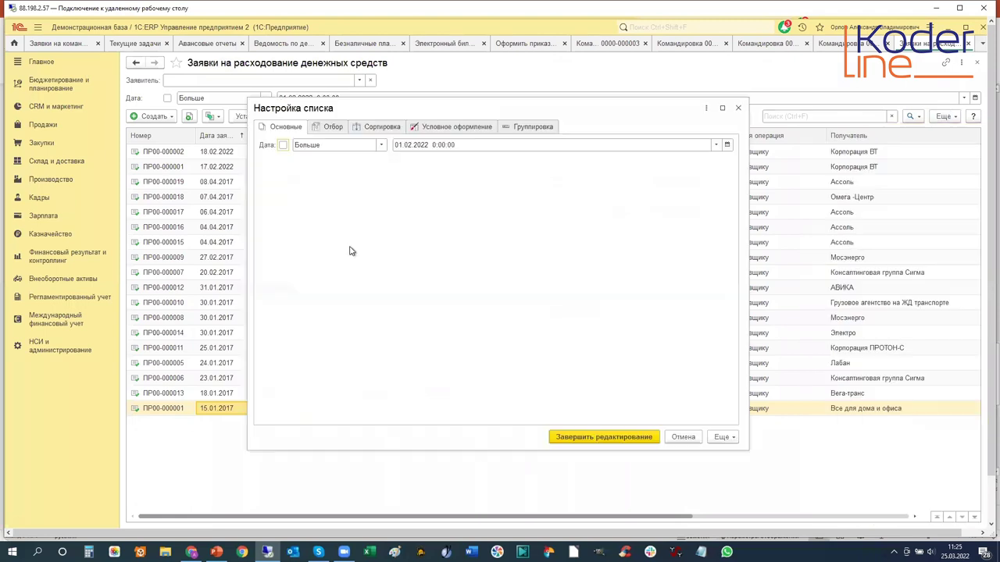
click(327, 127)
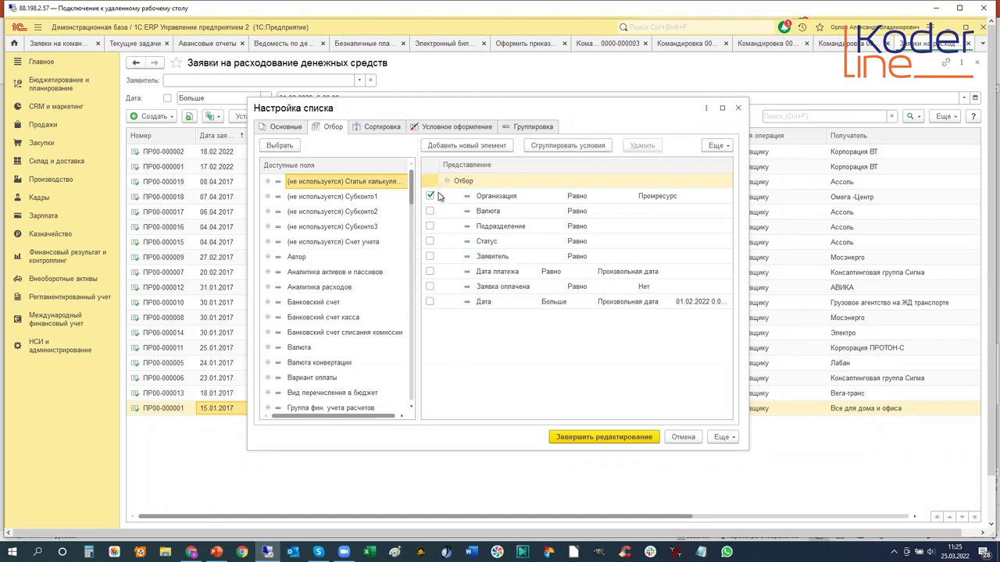
click(430, 197)
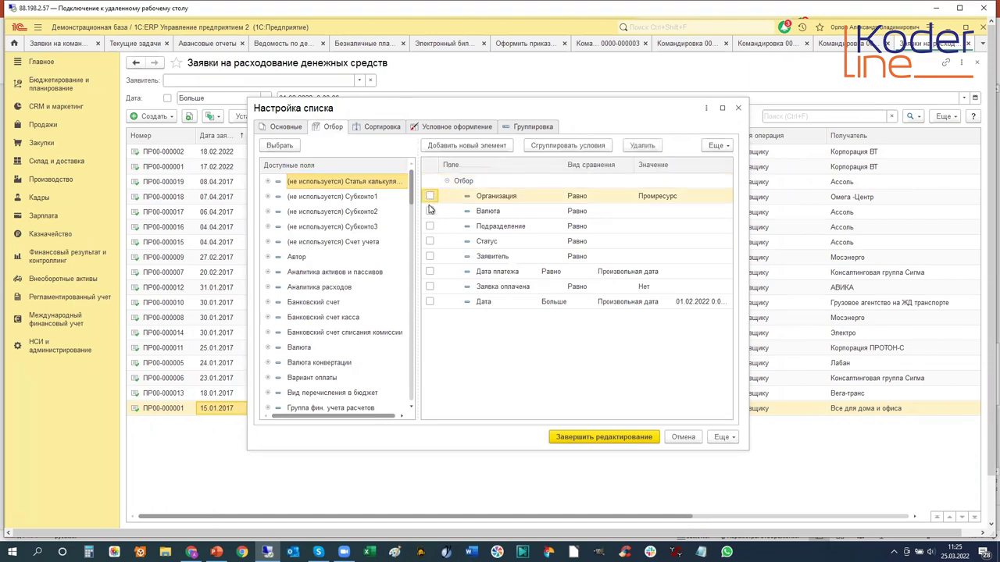
click(571, 438)
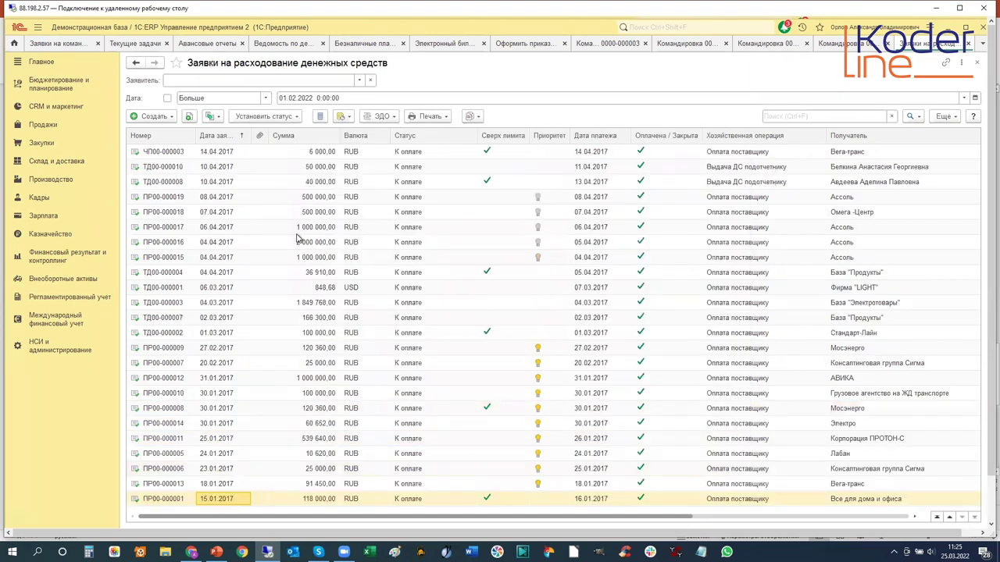
Go to the newest expenditure request, check its status, and review the list's filter conditions
click(218, 167)
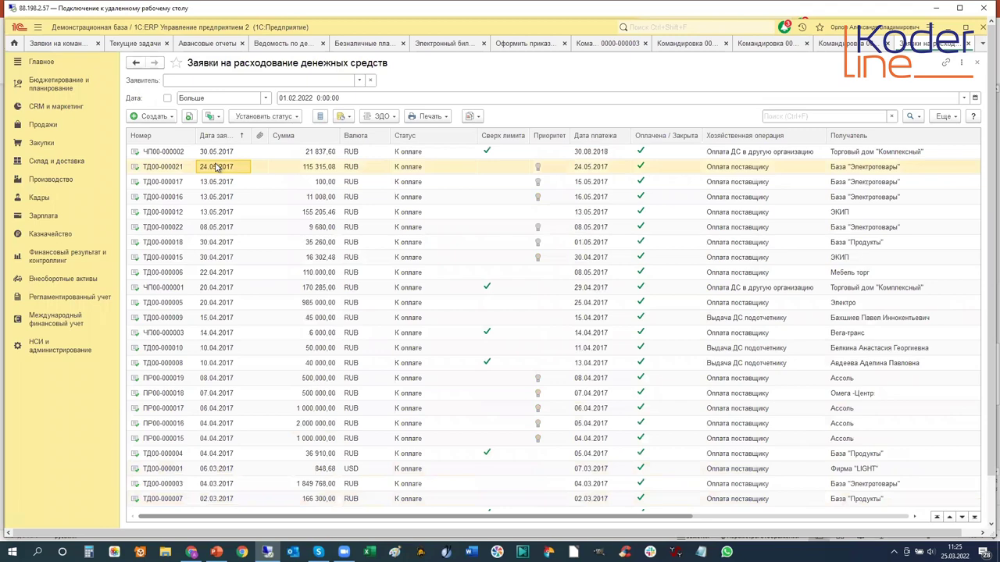
key(ctrl+Home)
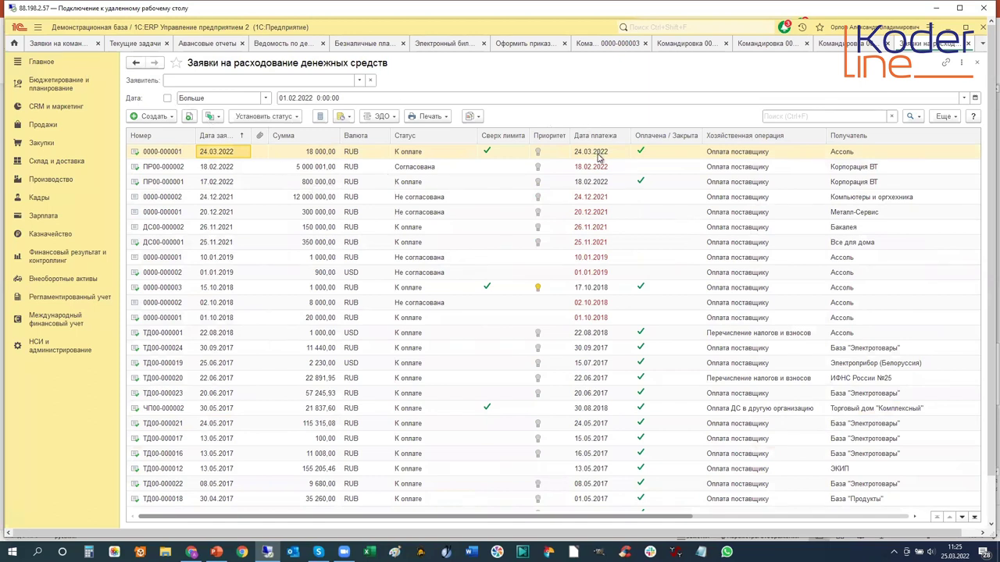
click(436, 154)
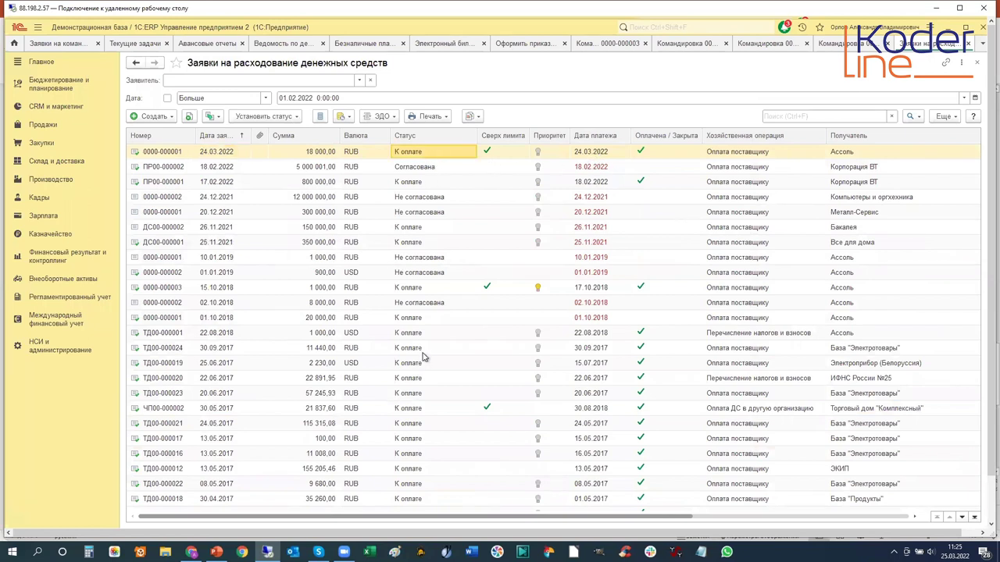
click(954, 116)
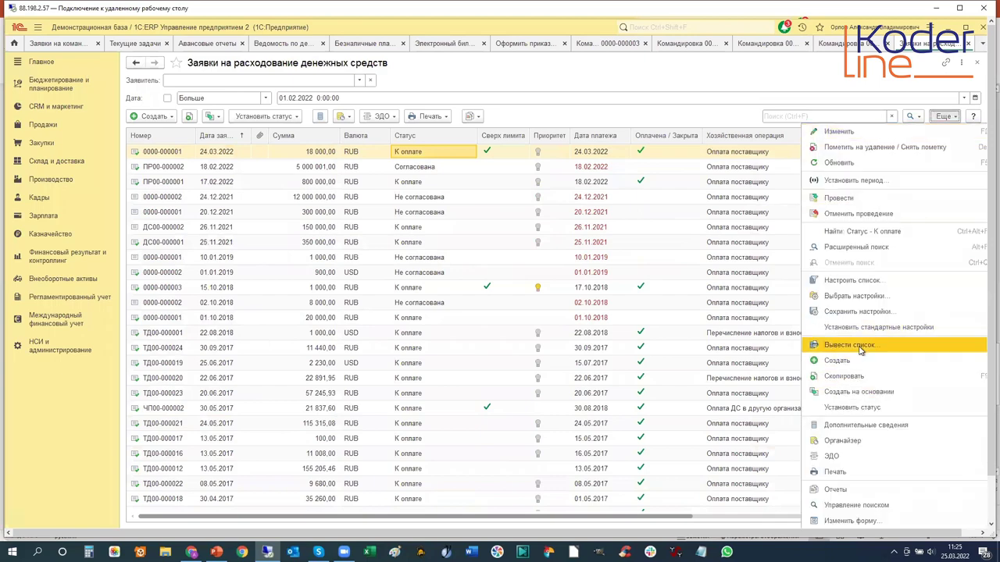
click(851, 281)
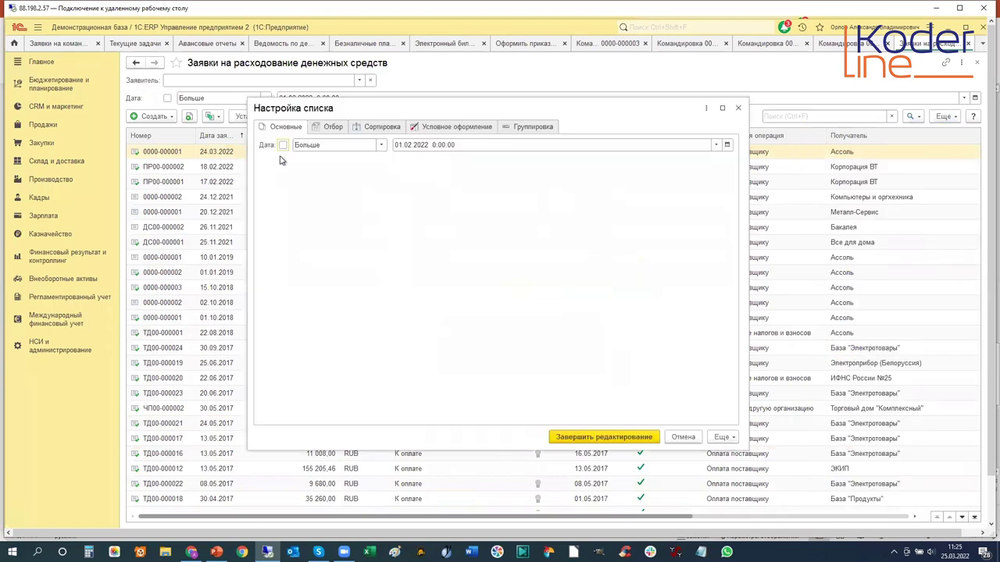
click(336, 128)
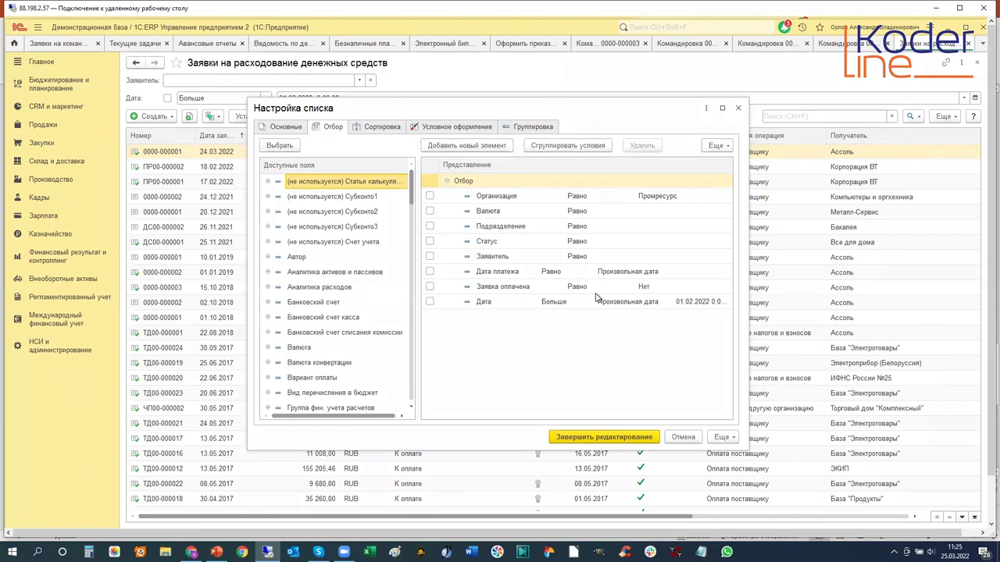
click(593, 437)
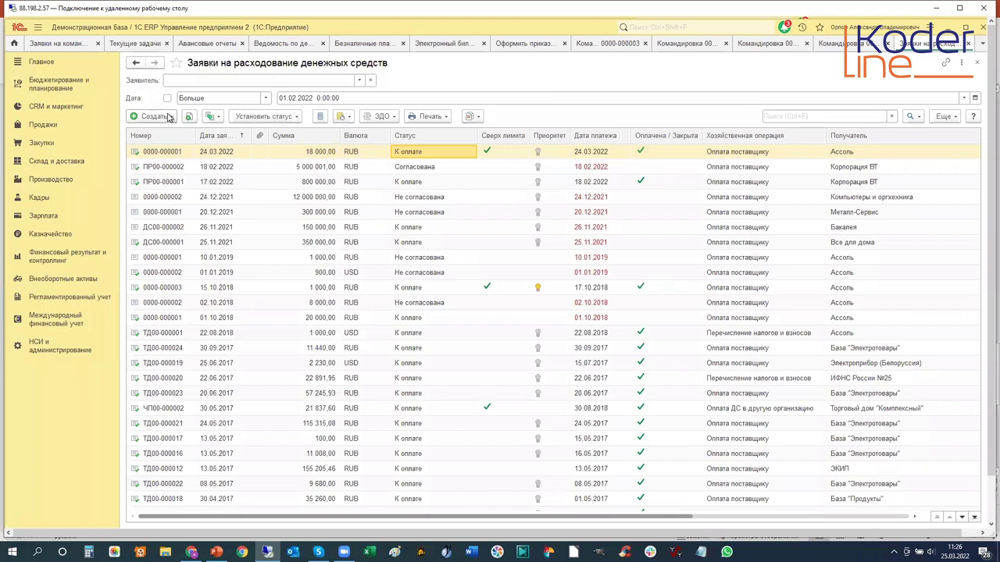
Review the expenditure request dated 24.03.2022 and close both it and the requests list
click(228, 155)
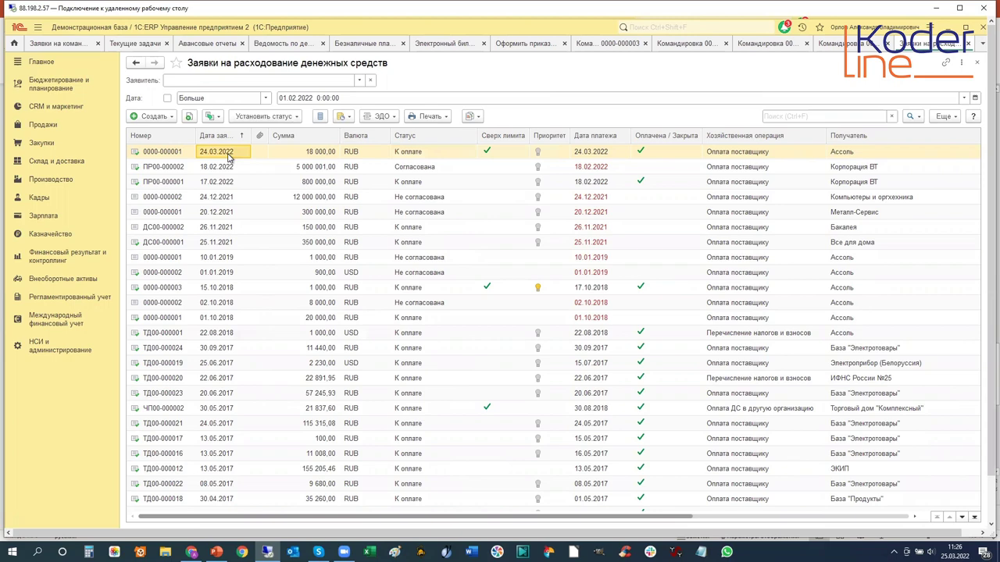
double_click(228, 155)
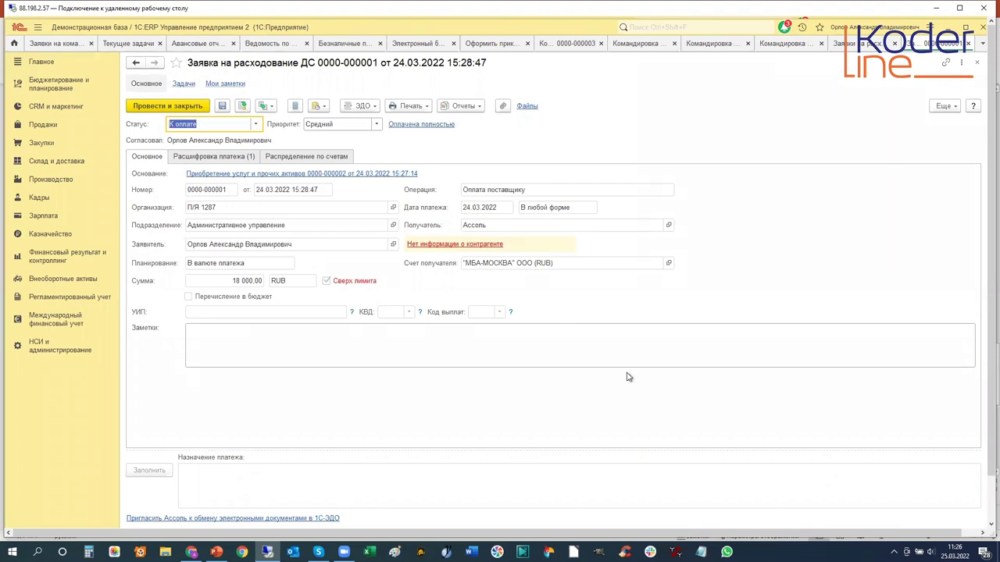
click(969, 43)
click(968, 44)
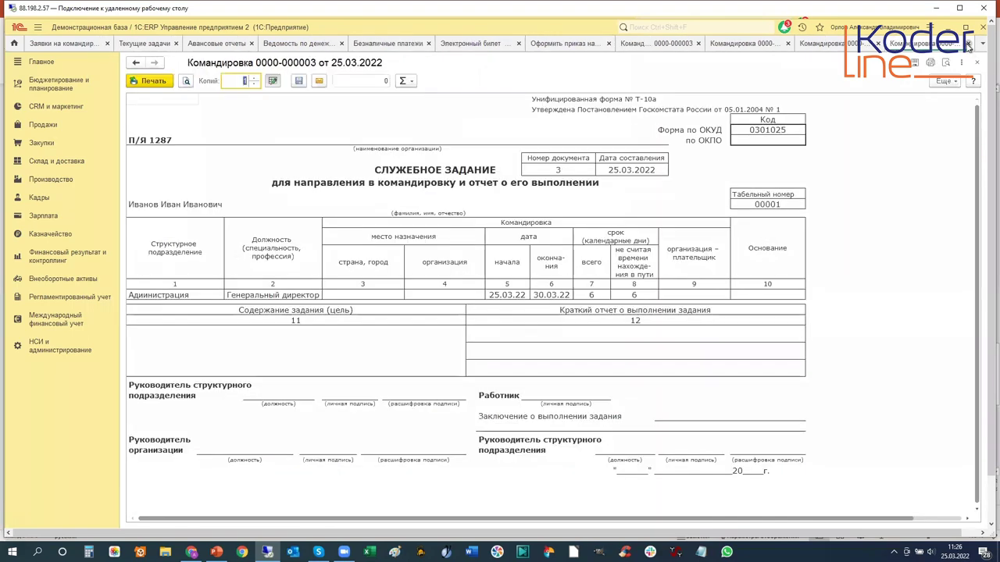
click(969, 44)
click(968, 44)
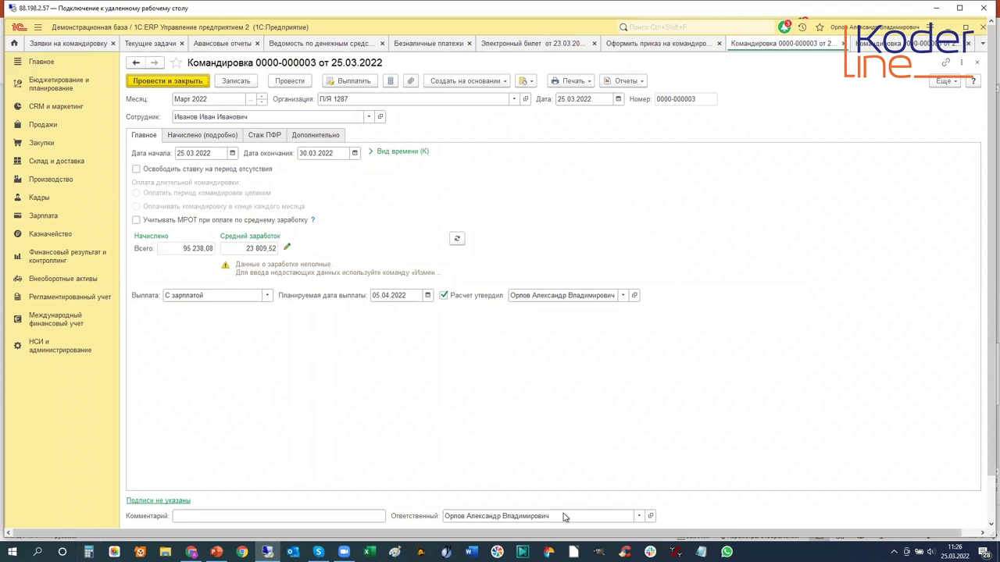
click(988, 505)
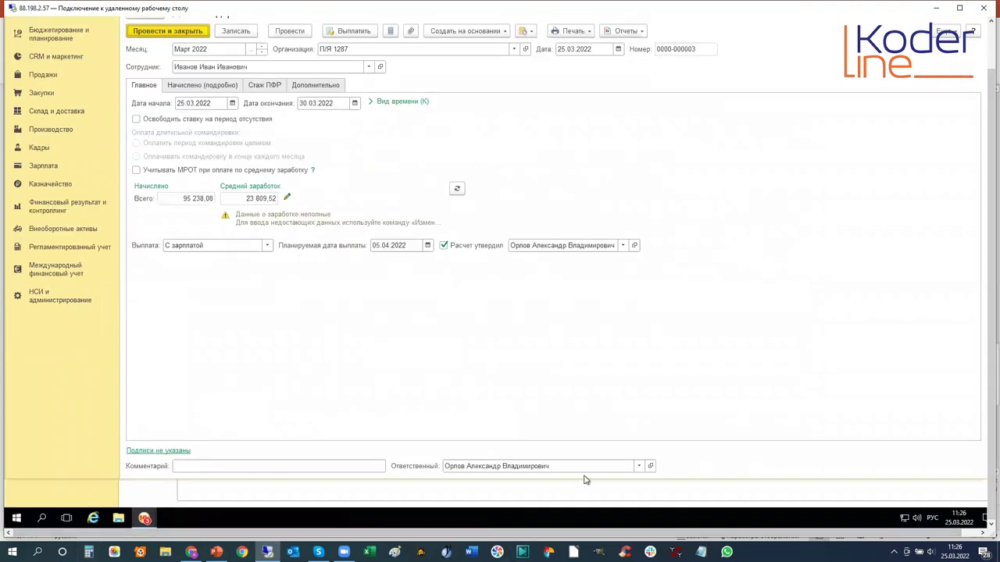
click(987, 47)
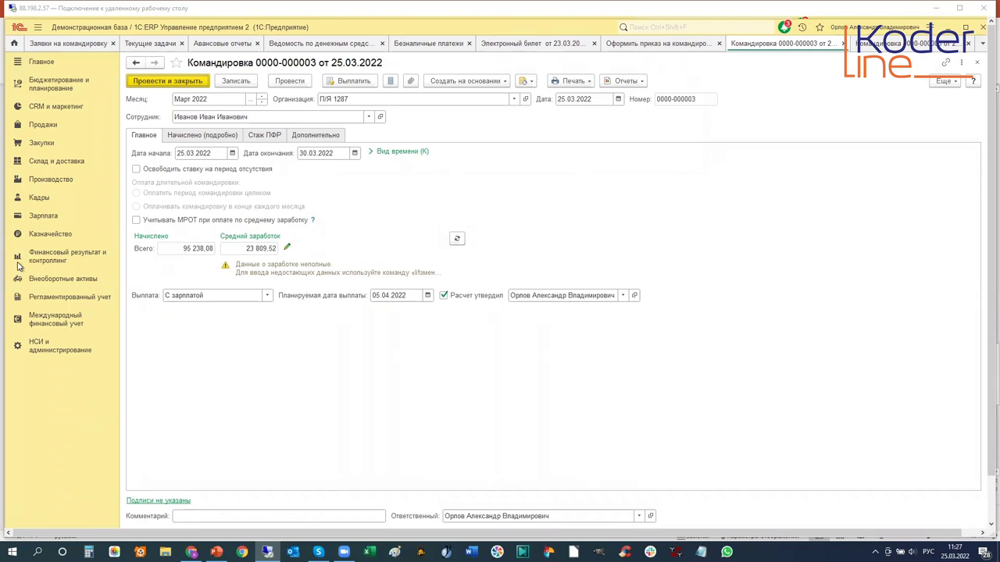
Reopen the treasury's cash expenditure requests list and go to its newest entry
click(43, 235)
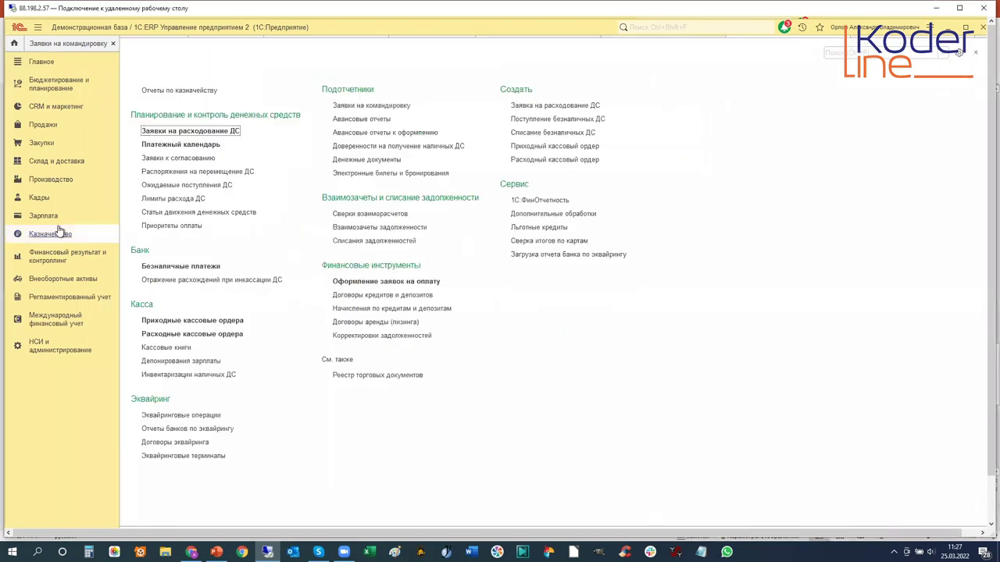
click(164, 134)
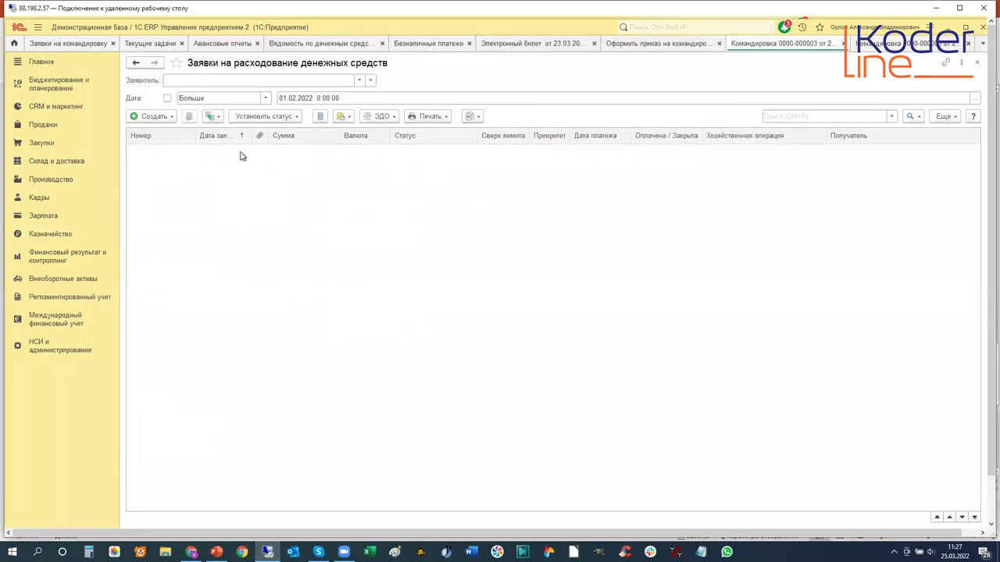
click(218, 154)
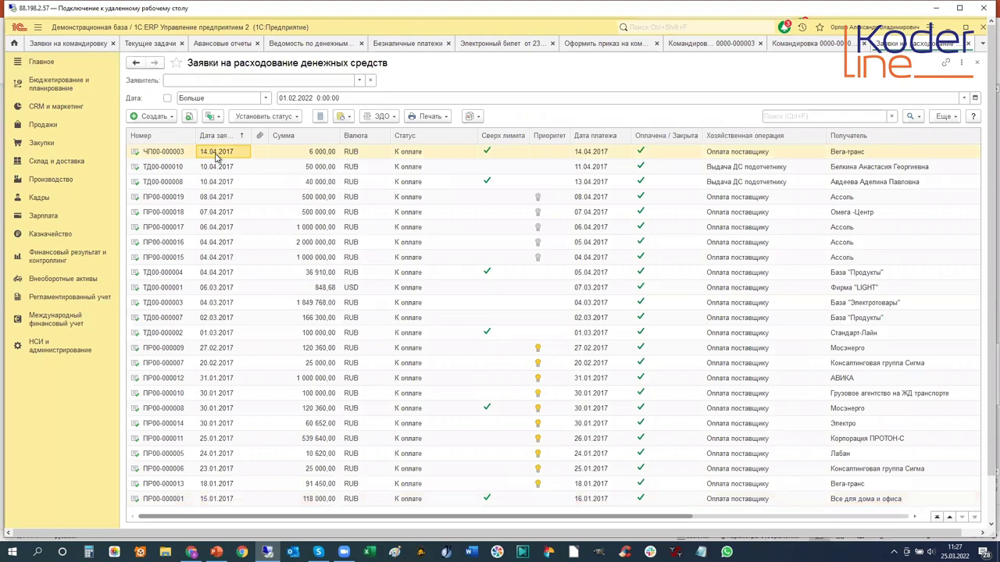
key(ctrl+Home)
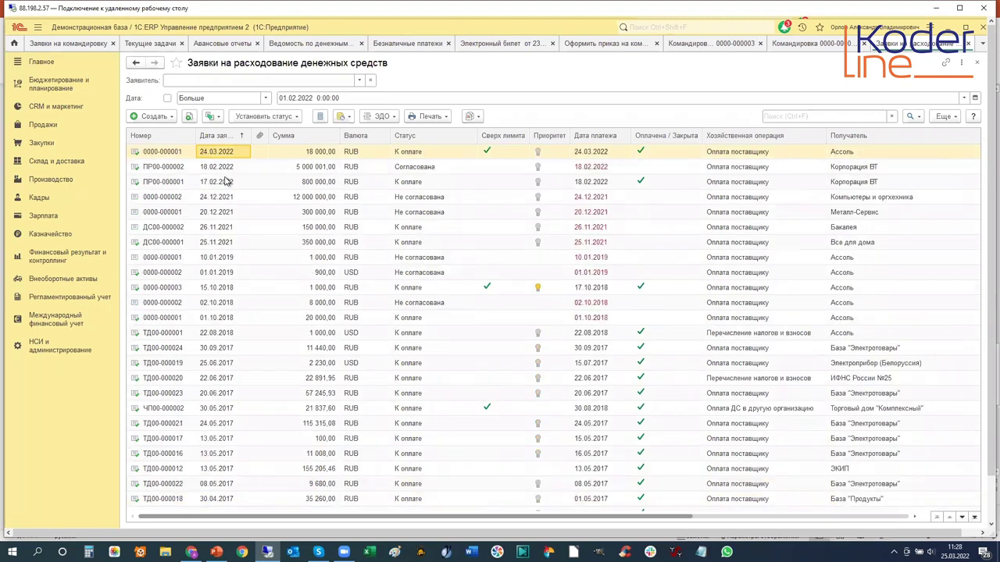
Create an expenditure request of the type Выдача подотчетнику with payment date 25.03.2022
click(154, 118)
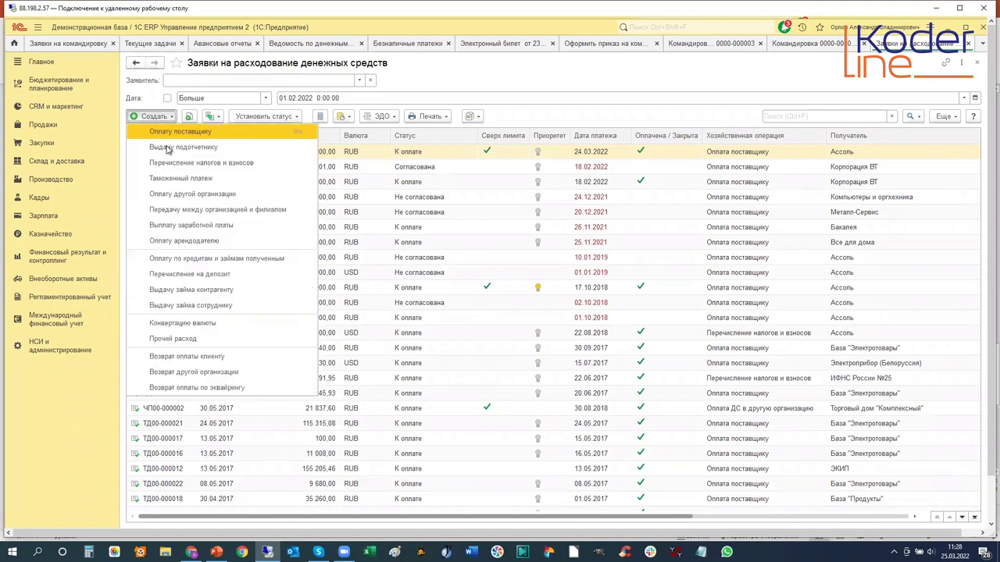
click(169, 147)
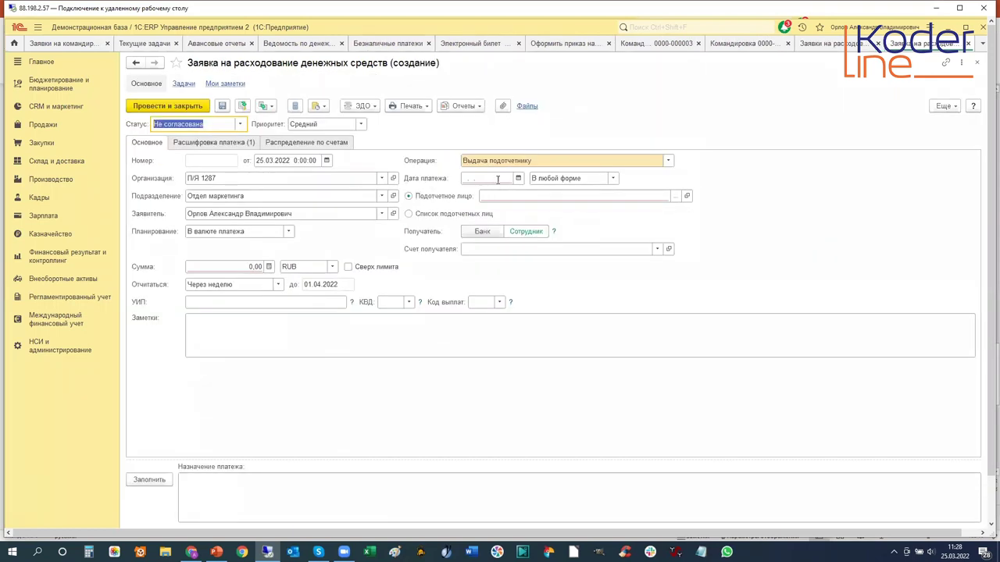
click(518, 178)
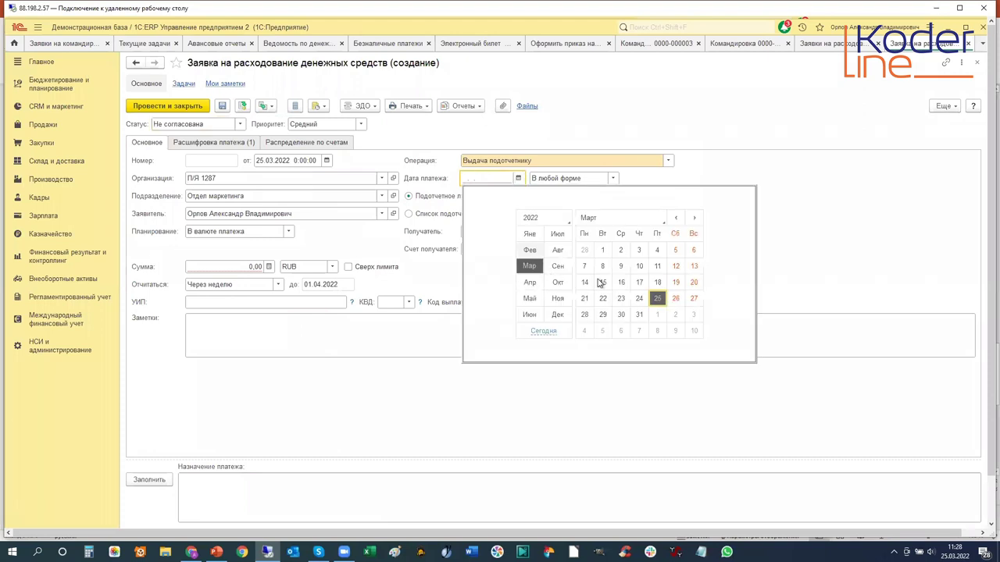
click(657, 298)
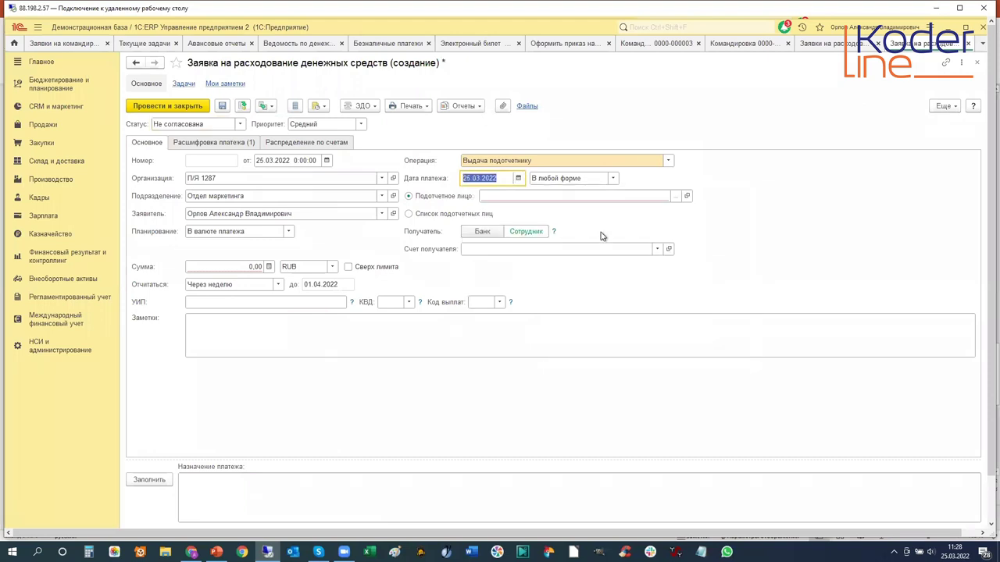
Open the list of individuals for the accountable person of the new expenditure request
click(671, 197)
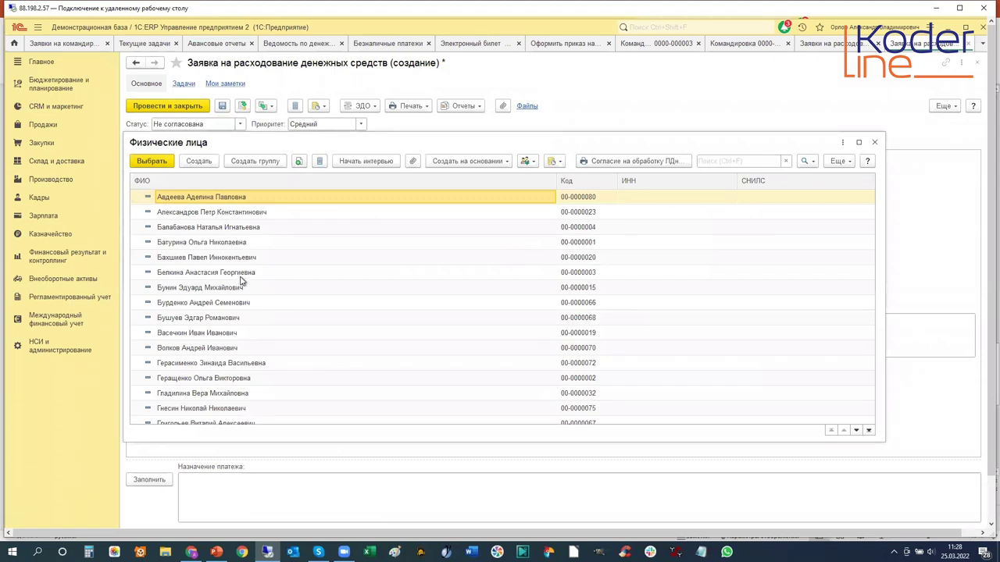
text(ви)
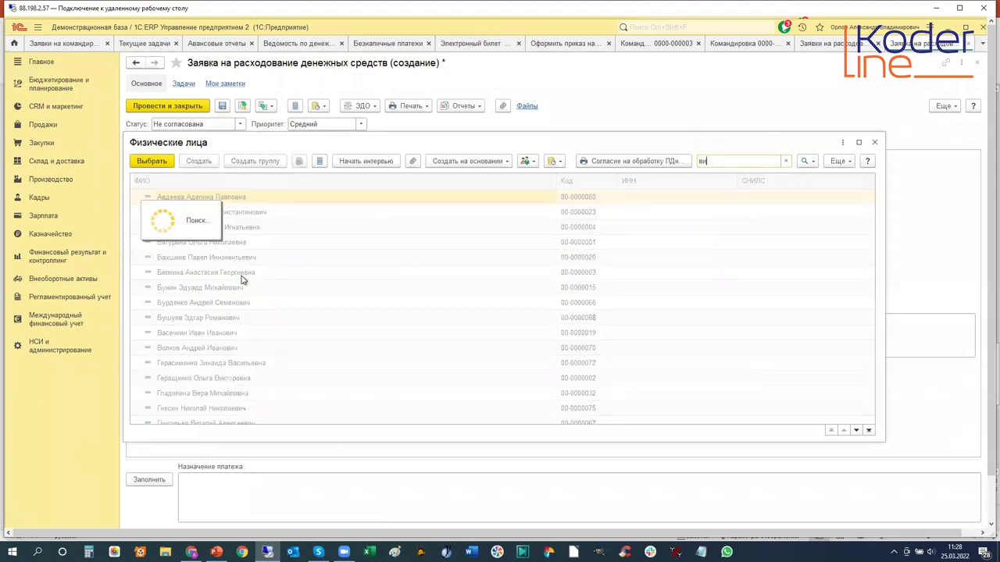
key(BackSpace)
text(в)
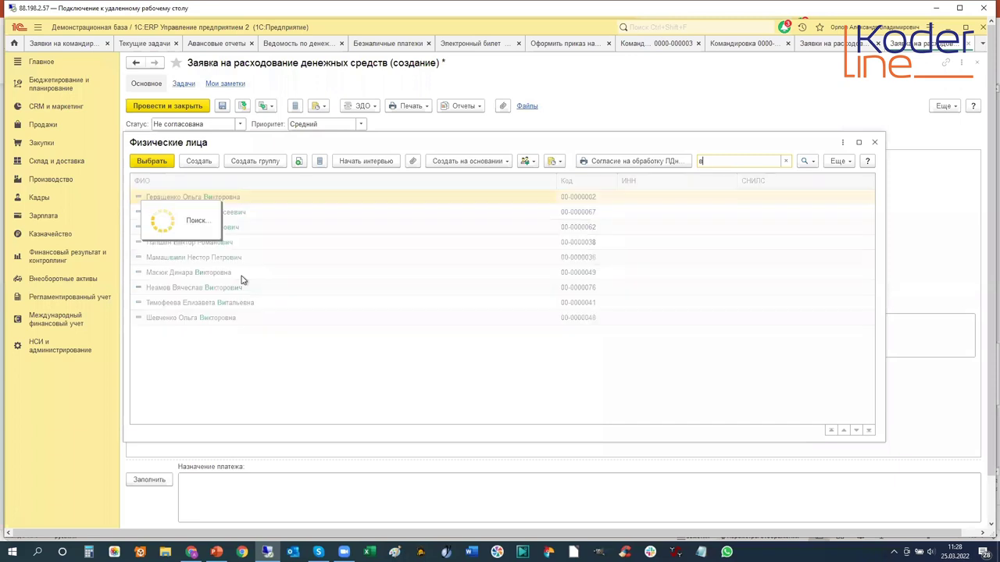
key(BackSpace)
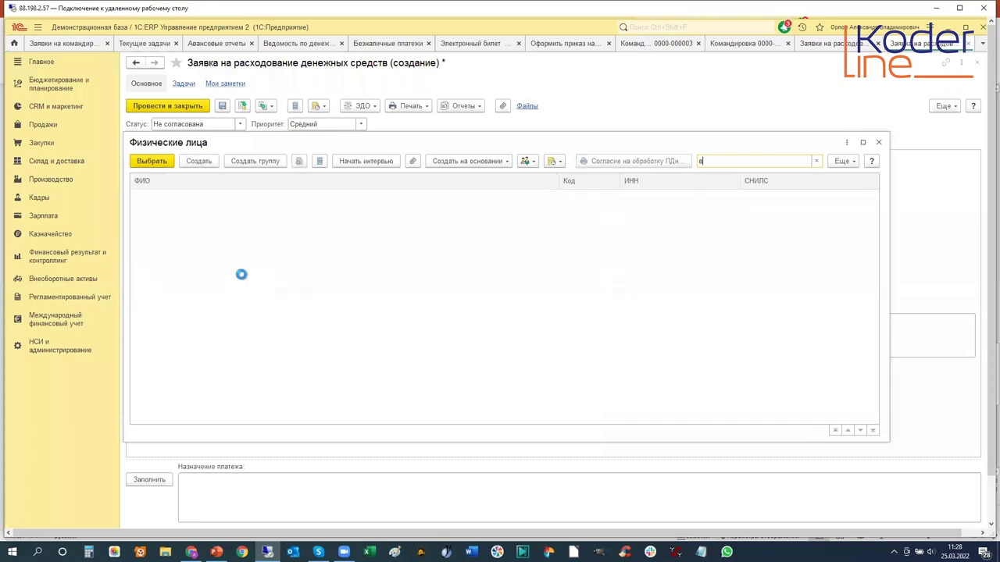
text(ивано)
key(BackSpace)
key(BackSpace)
key(BackSpace)
key(BackSpace)
key(BackSpace)
key(BackSpace)
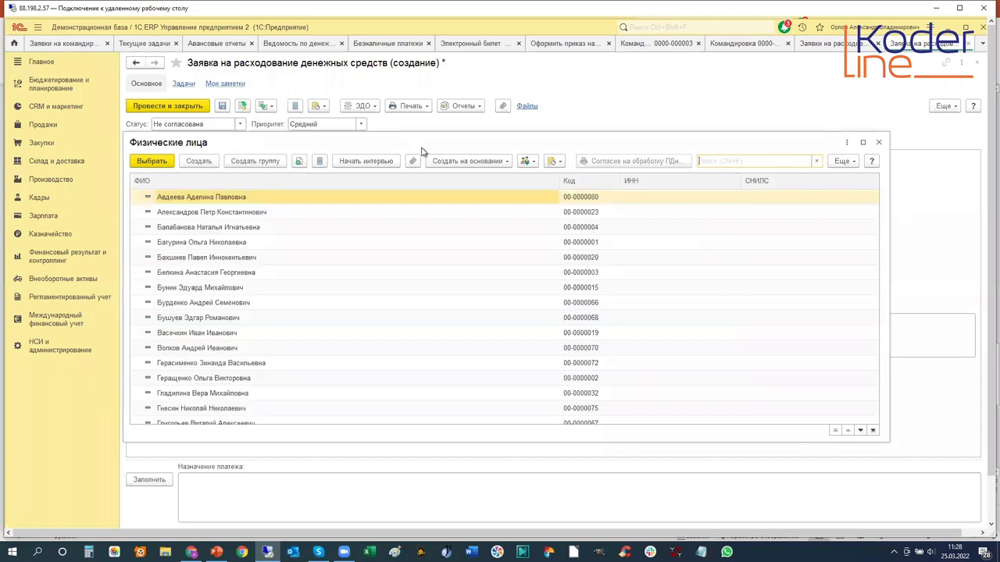
Choose the travelling employee from the list of individuals as the request's accountable person
scroll(197, 328, down, 5)
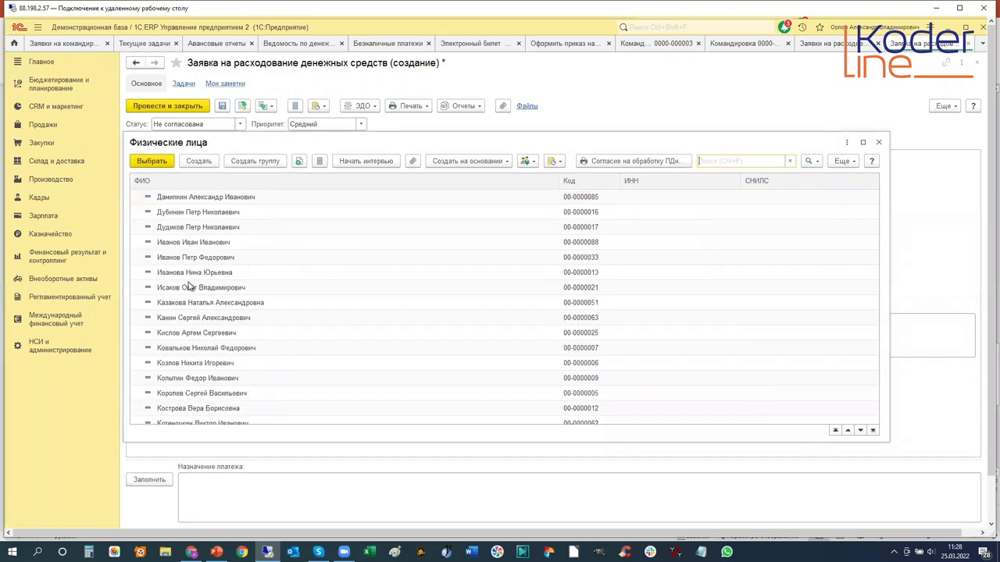
click(178, 246)
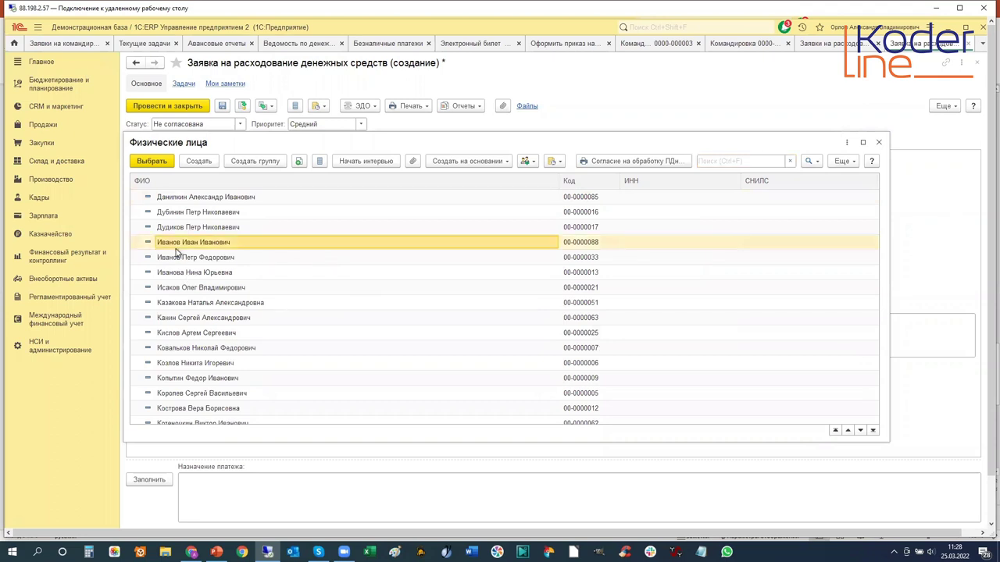
click(152, 162)
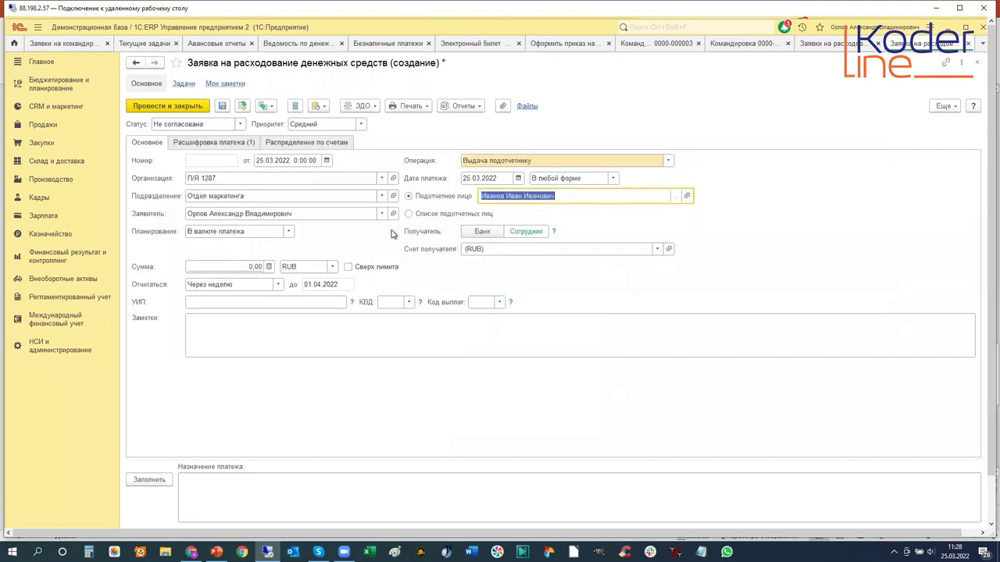
Set the request amount to 30 000 RUB and its cash flow item to "Выдача ДС подотчетному лицу (командировочные расходы)"
click(252, 267)
text(30 00)
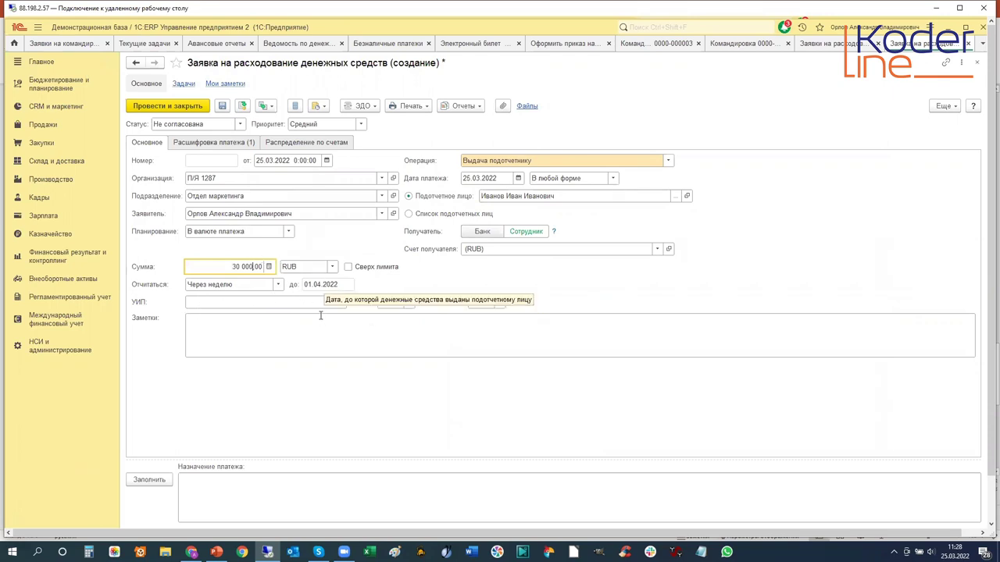
click(190, 146)
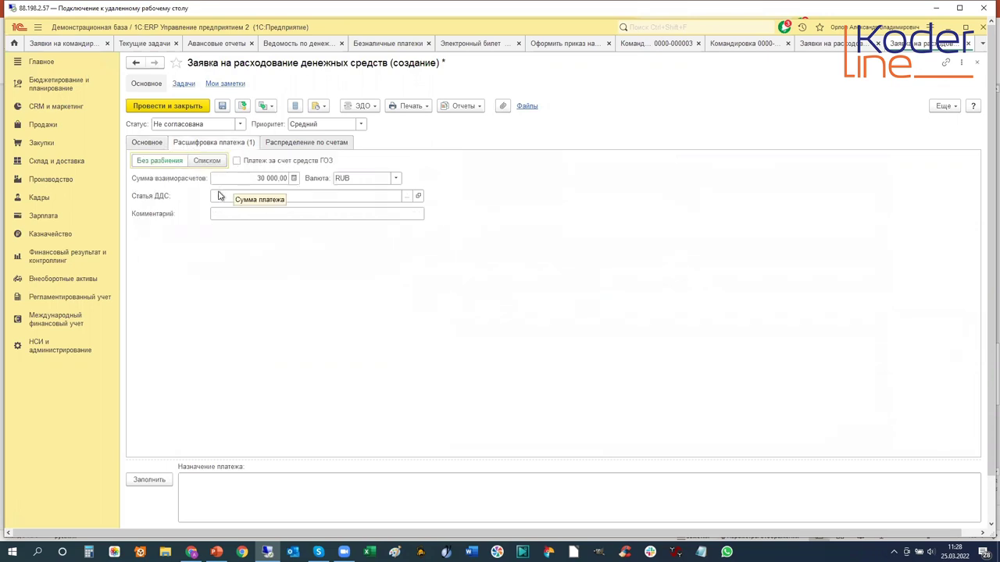
click(407, 197)
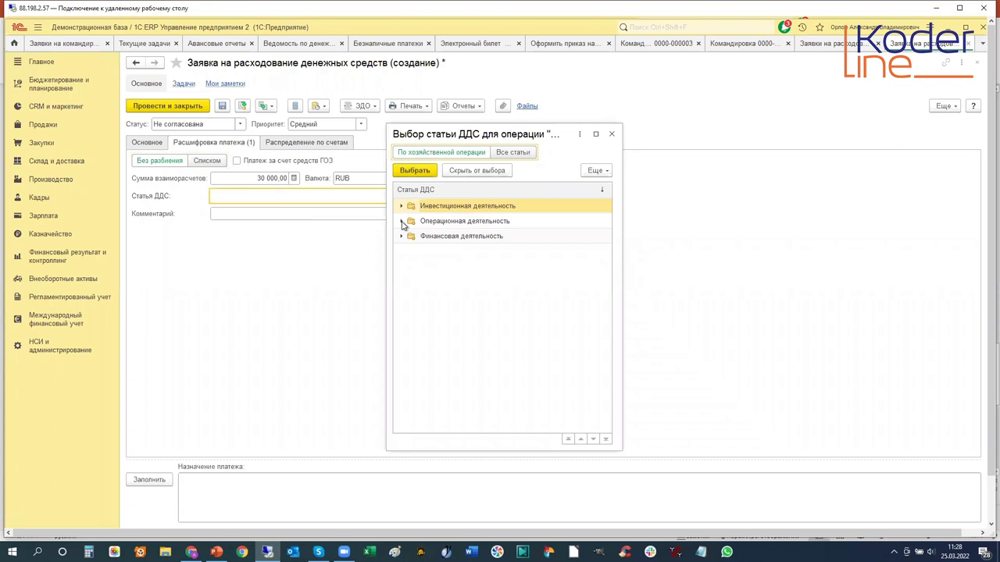
click(403, 222)
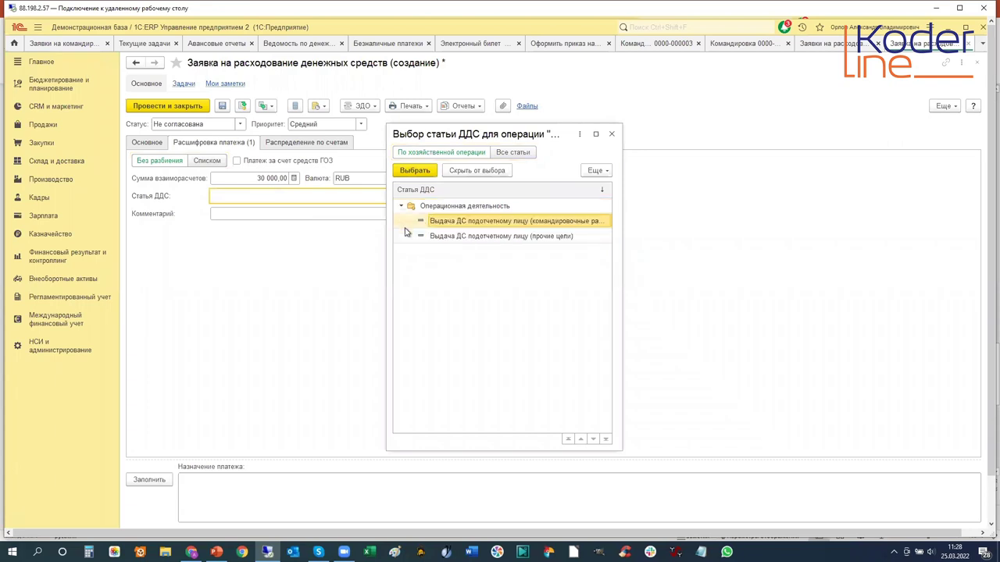
click(460, 221)
click(419, 176)
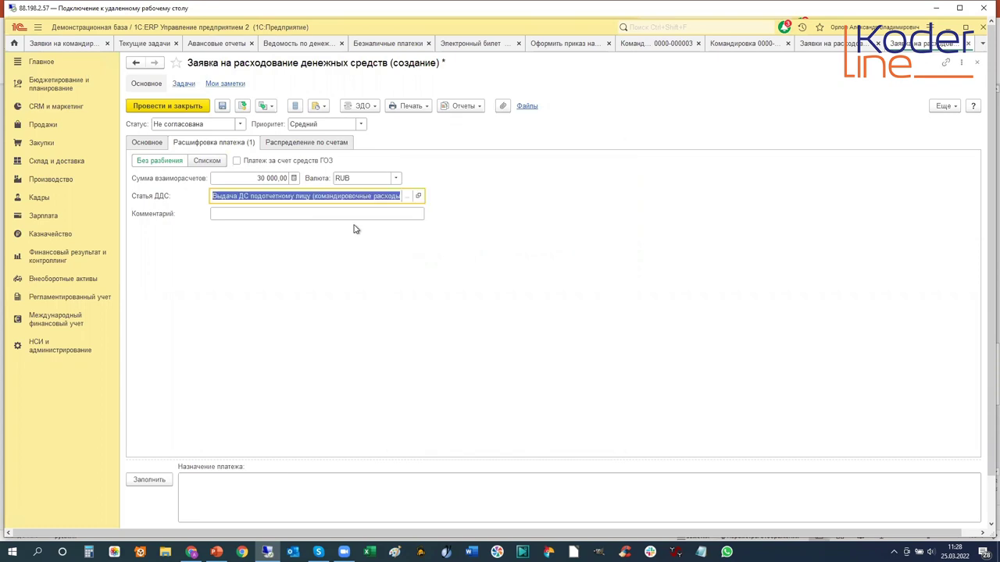
Save the expenditure request and try to create a Списание безналичных ДС document based on it
click(282, 144)
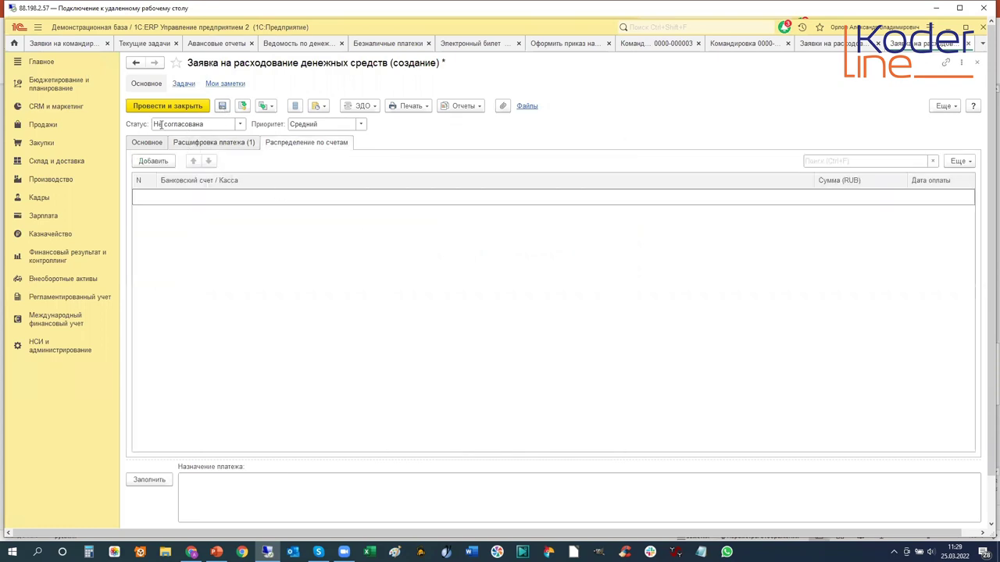
click(267, 107)
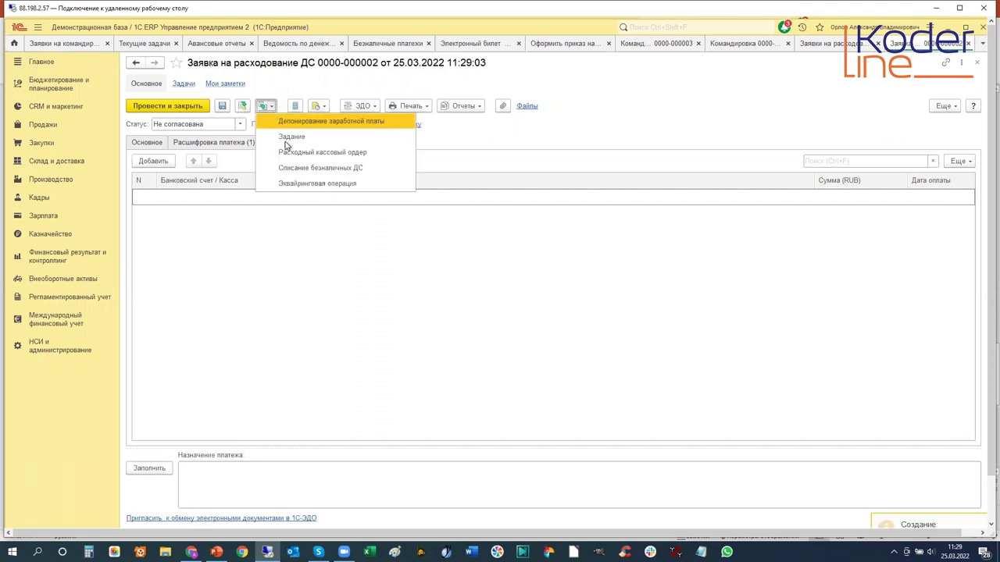
click(303, 170)
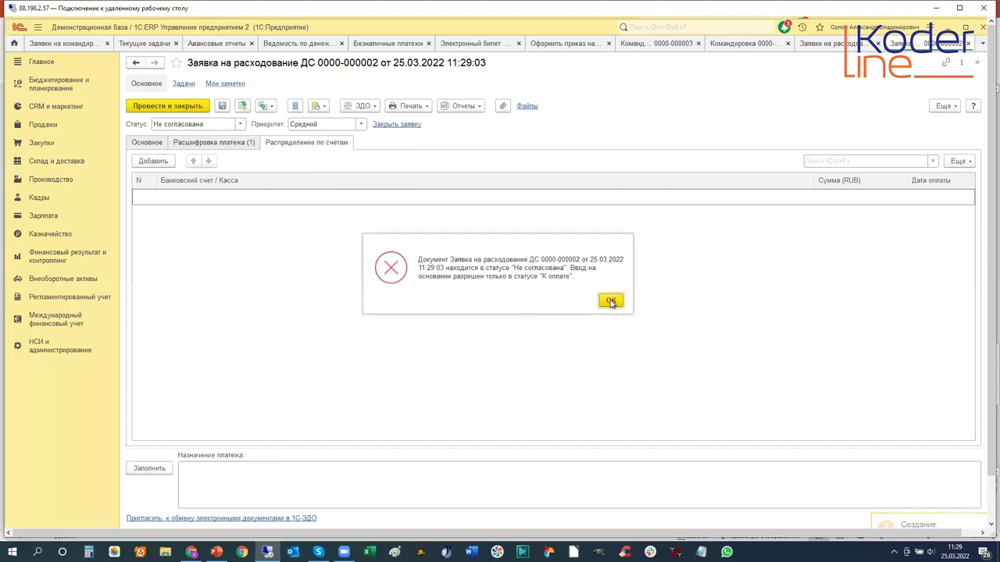
click(610, 302)
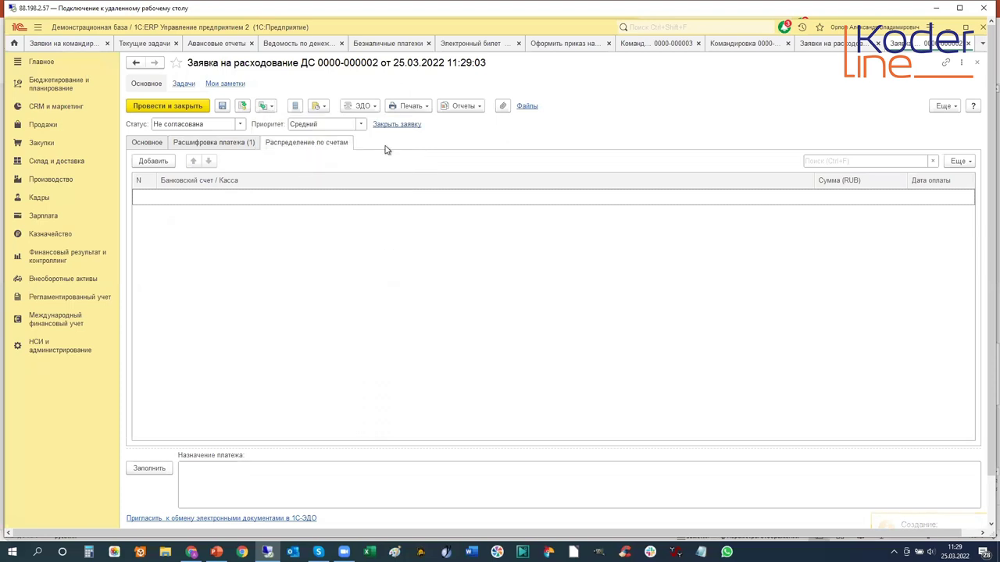
click(270, 107)
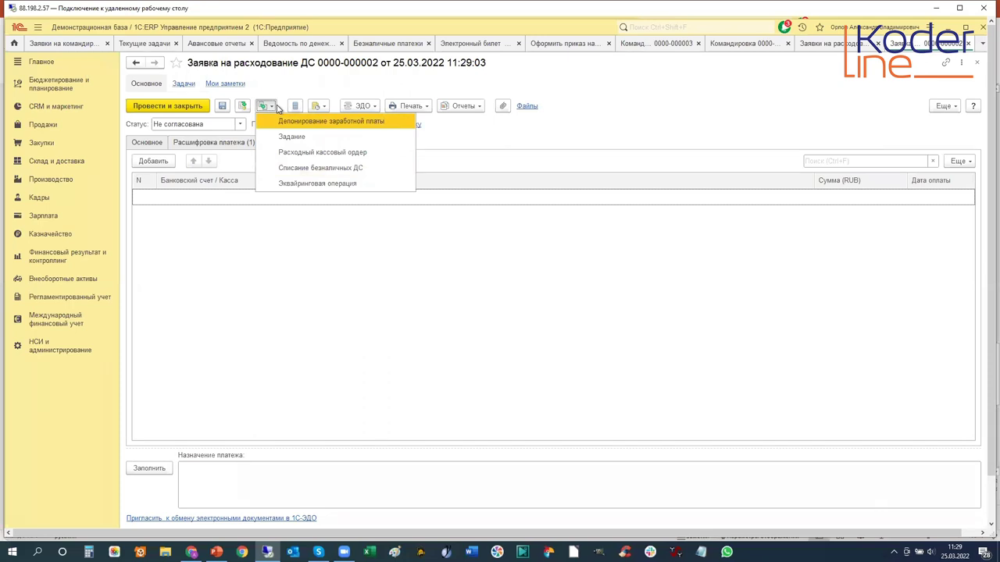
click(304, 170)
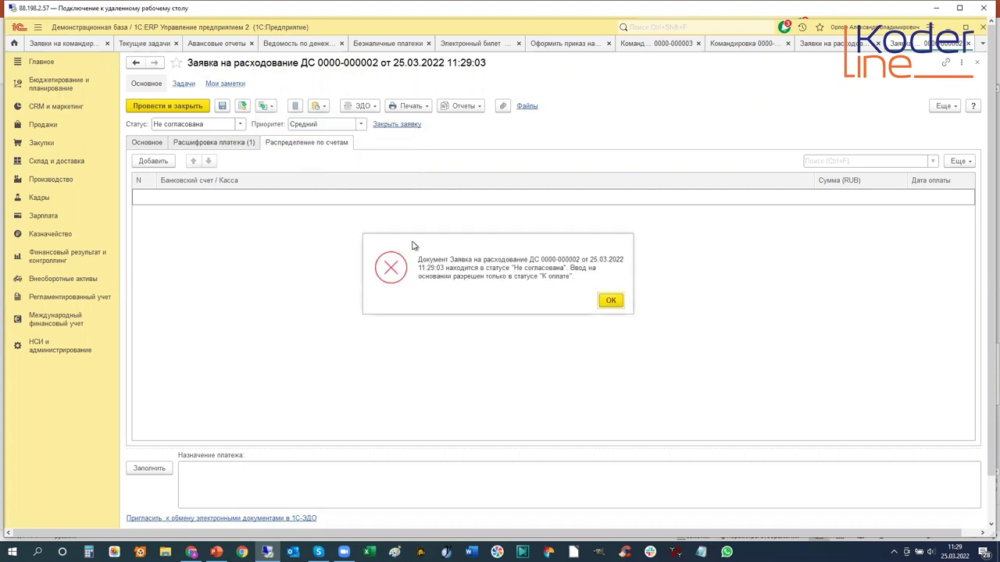
click(612, 301)
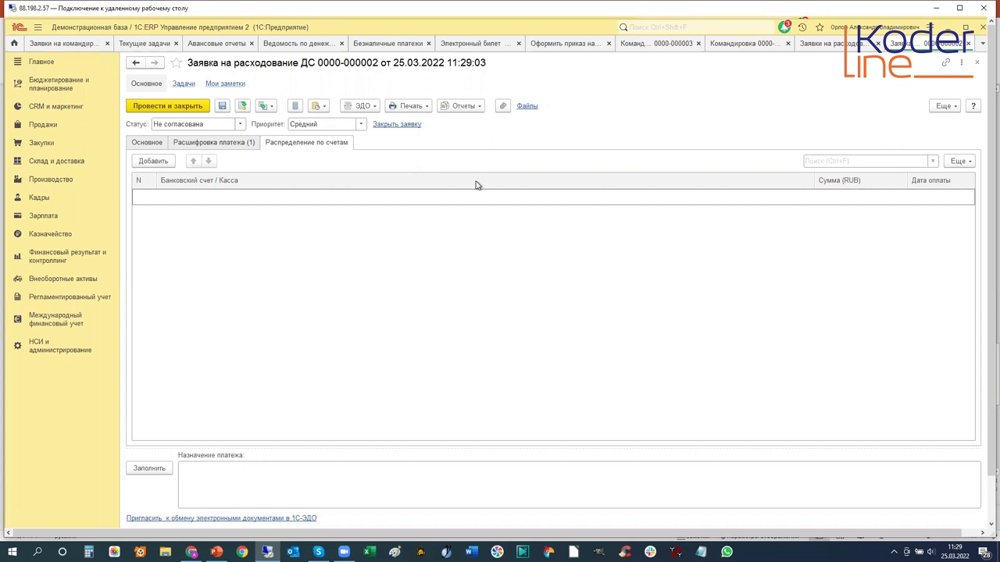
Set the request's status to К оплате, saving it while creating a Списание безналичных ДС document based on it
click(242, 126)
click(183, 172)
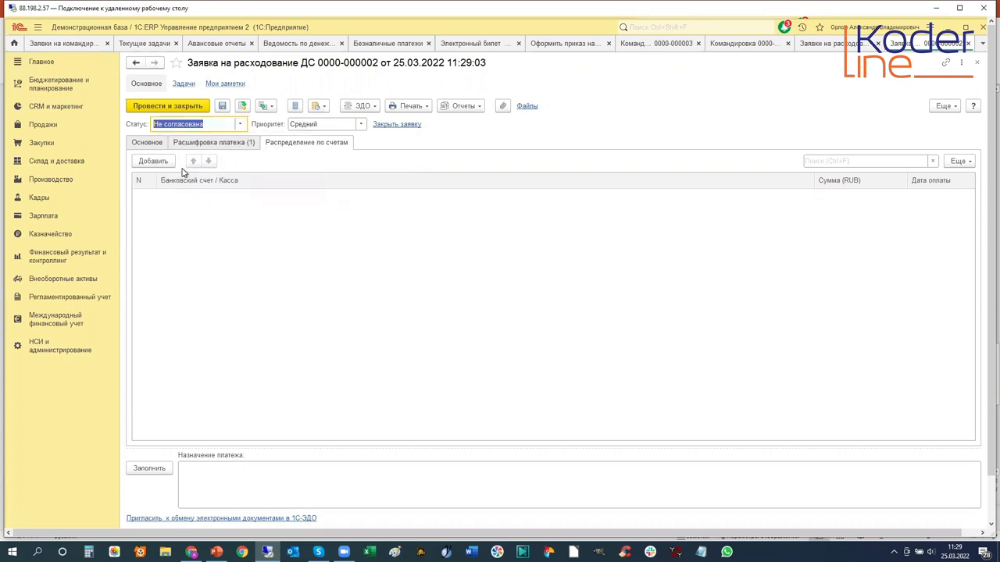
click(271, 109)
click(302, 169)
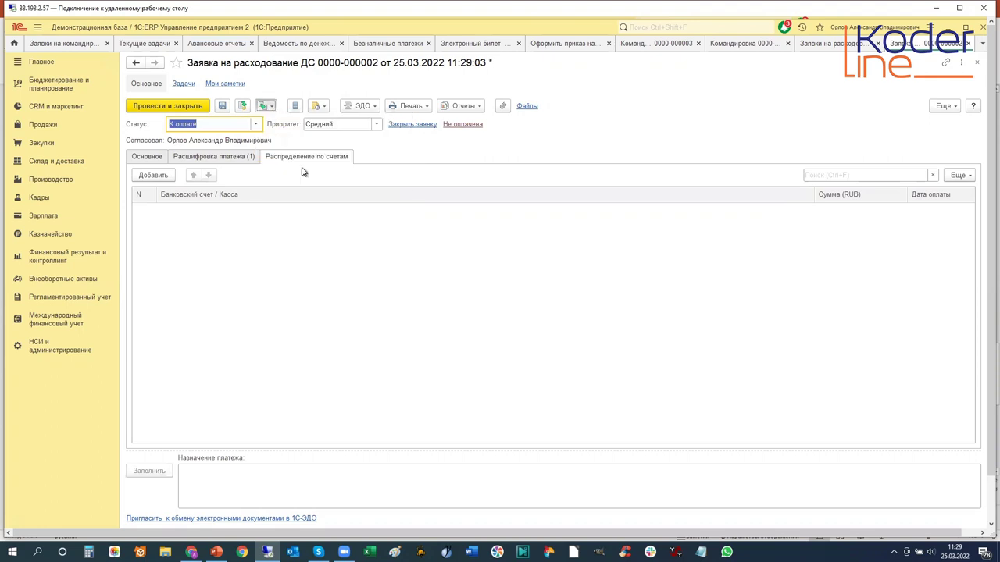
click(461, 301)
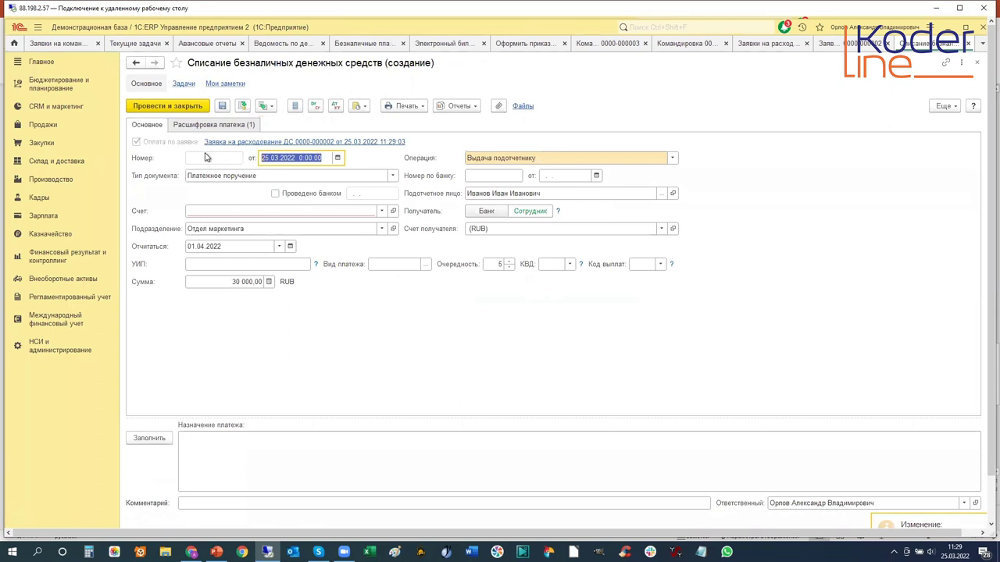
Select the "КОММЕРЧЕСКИЙ ИНДО БАНК" ООО, П/Я 1287 (RUB) account for the cashless write-off and post the document
click(382, 214)
click(277, 230)
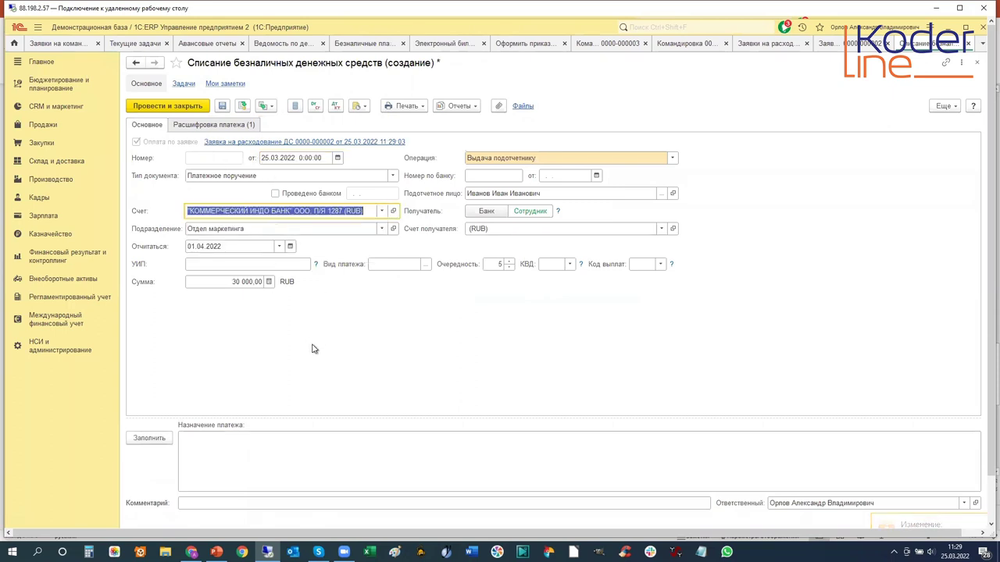
click(243, 107)
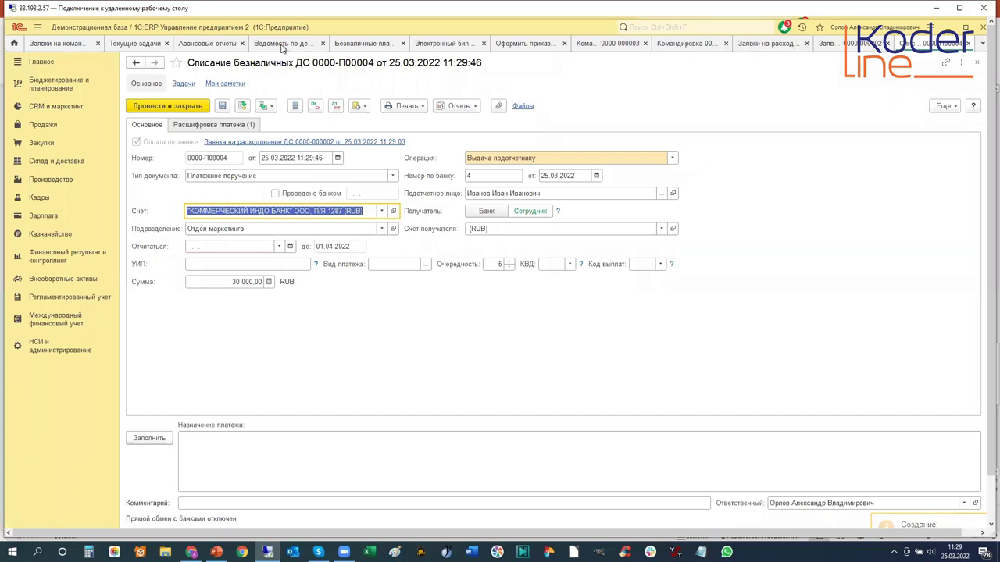
click(834, 43)
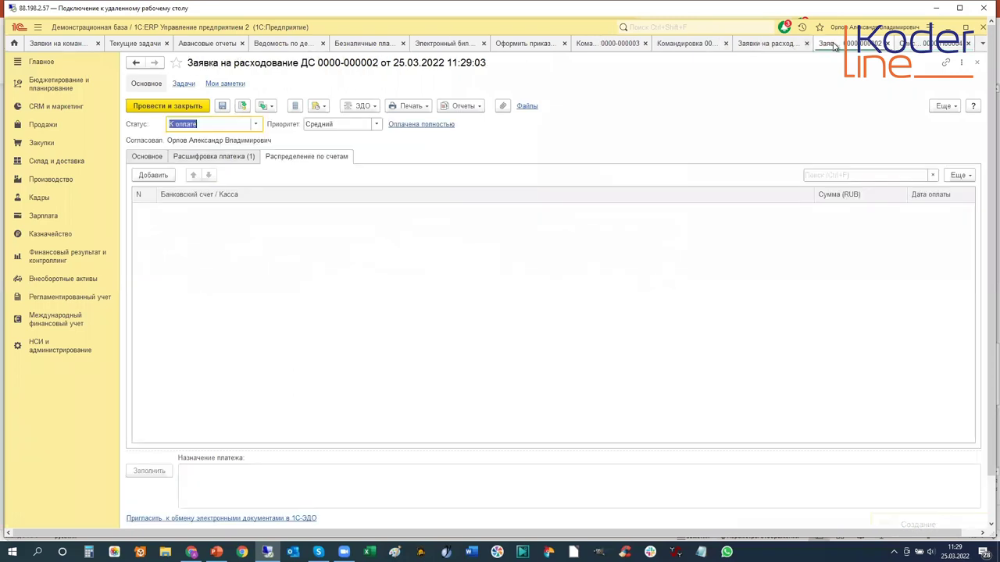
click(774, 44)
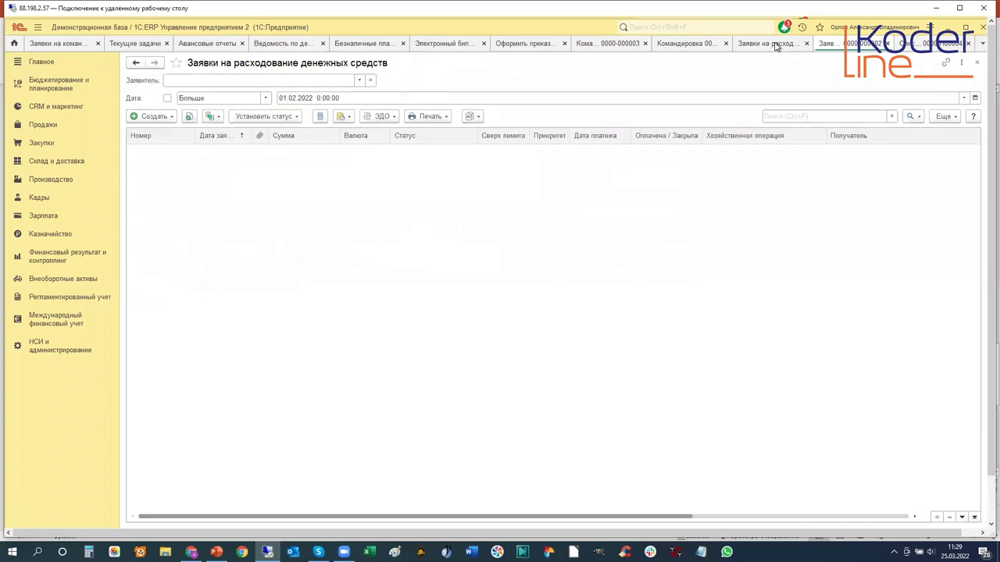
click(597, 43)
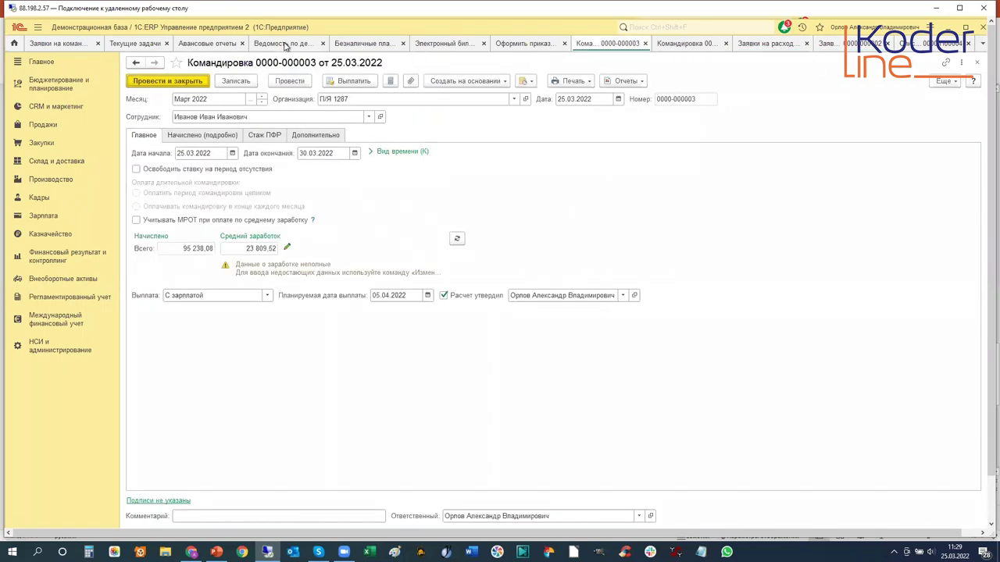
click(48, 44)
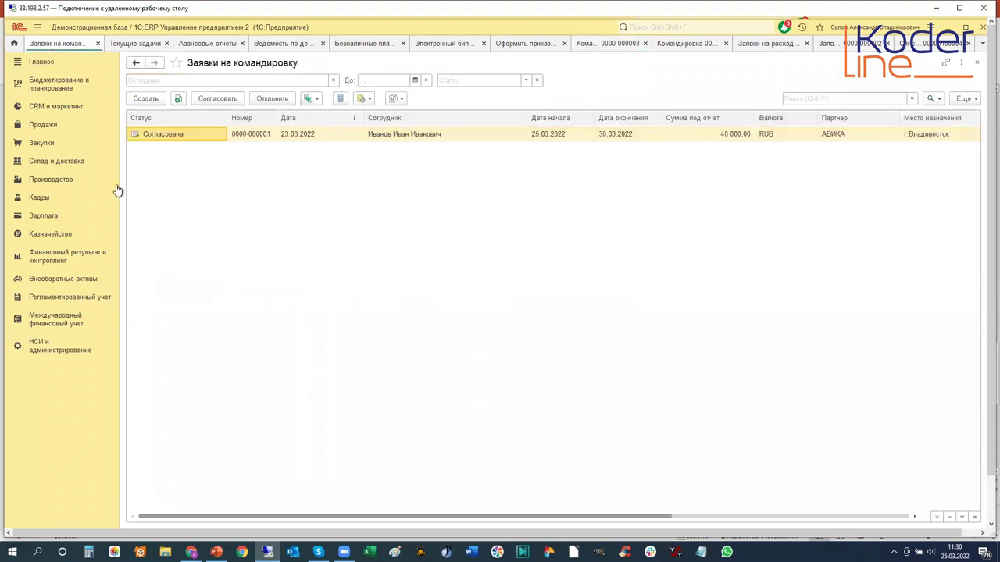
double_click(178, 135)
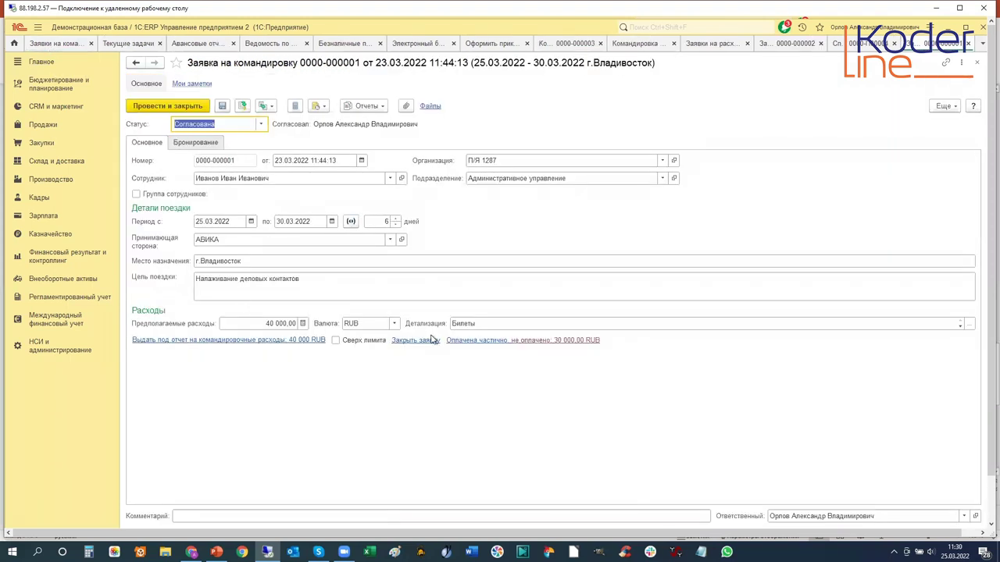
click(954, 108)
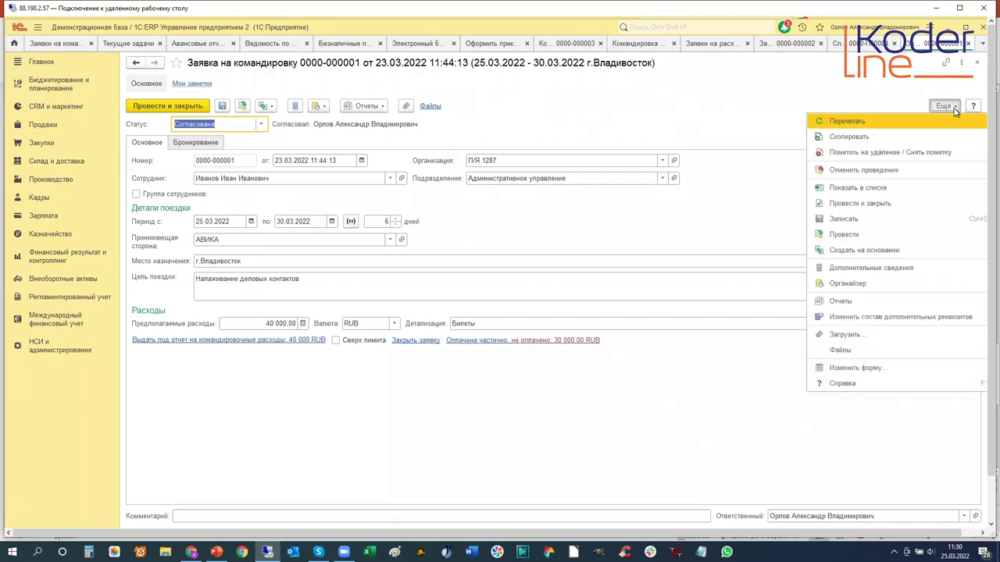
click(847, 122)
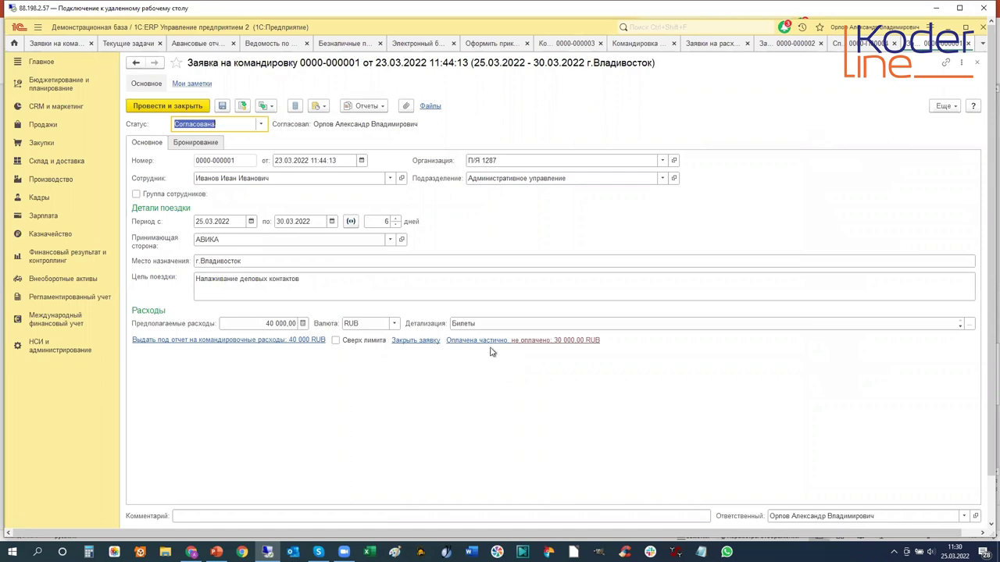
Check the advance payout breakdown of the business trip request and mark the request as closed
click(298, 342)
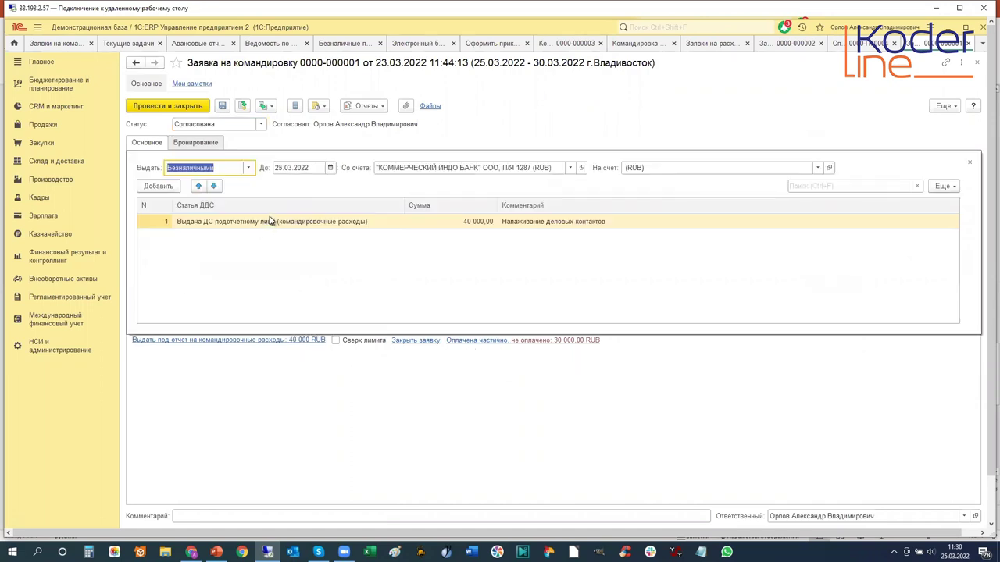
click(268, 224)
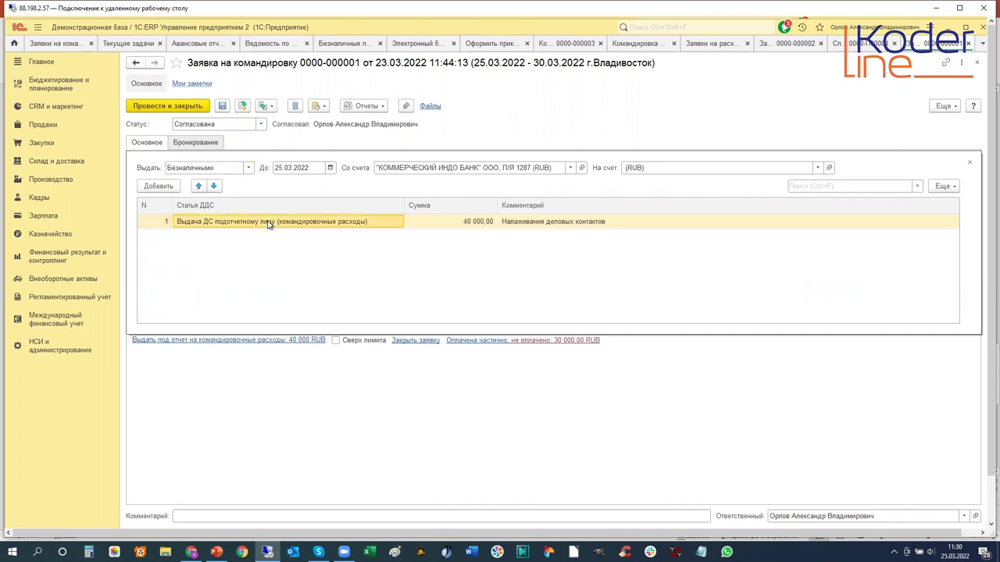
click(412, 344)
click(407, 345)
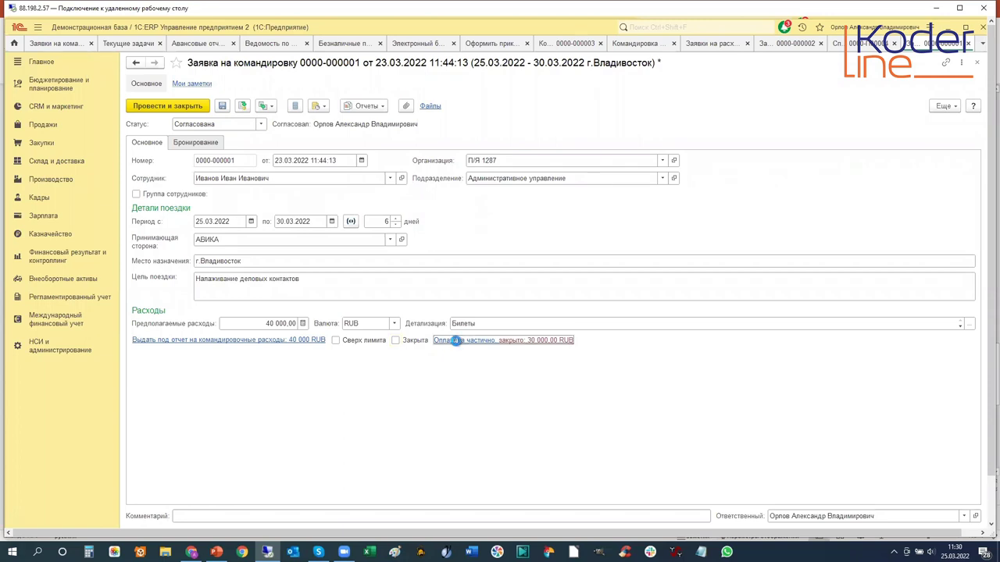
Open the Фактическая оплата заявки report for the business trip request, regenerate it and examine the planned, paid, closed and remaining amounts
click(457, 341)
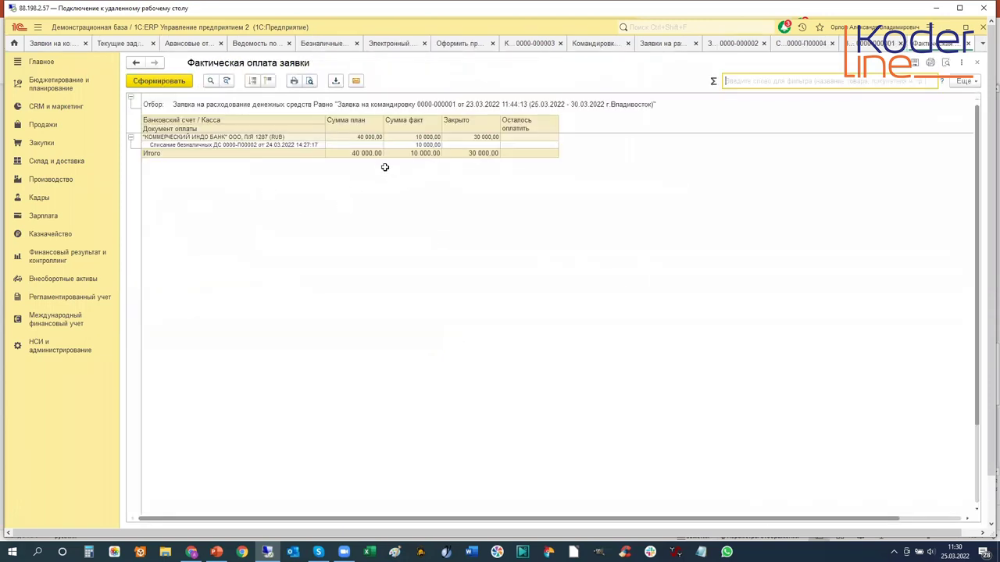
click(242, 146)
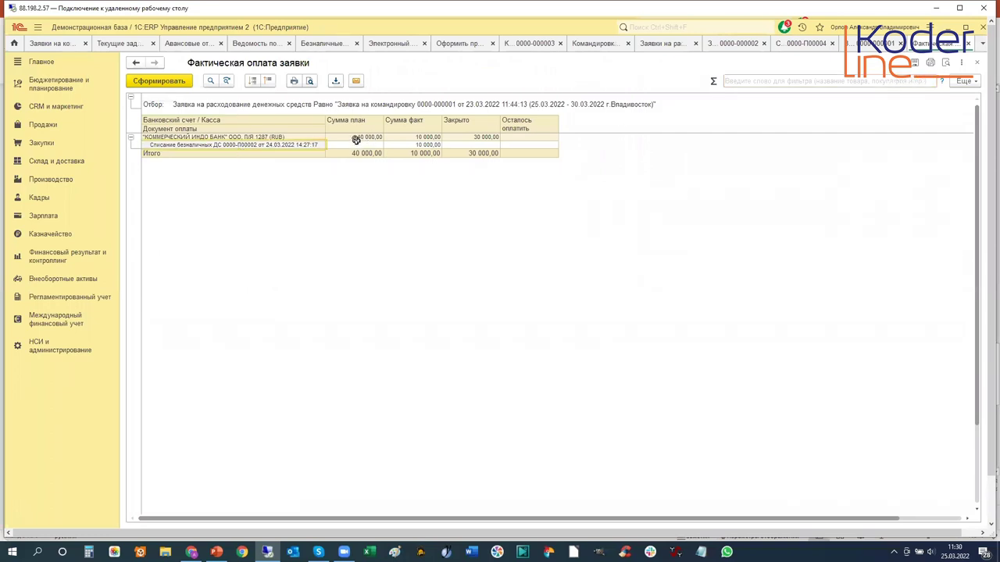
click(966, 81)
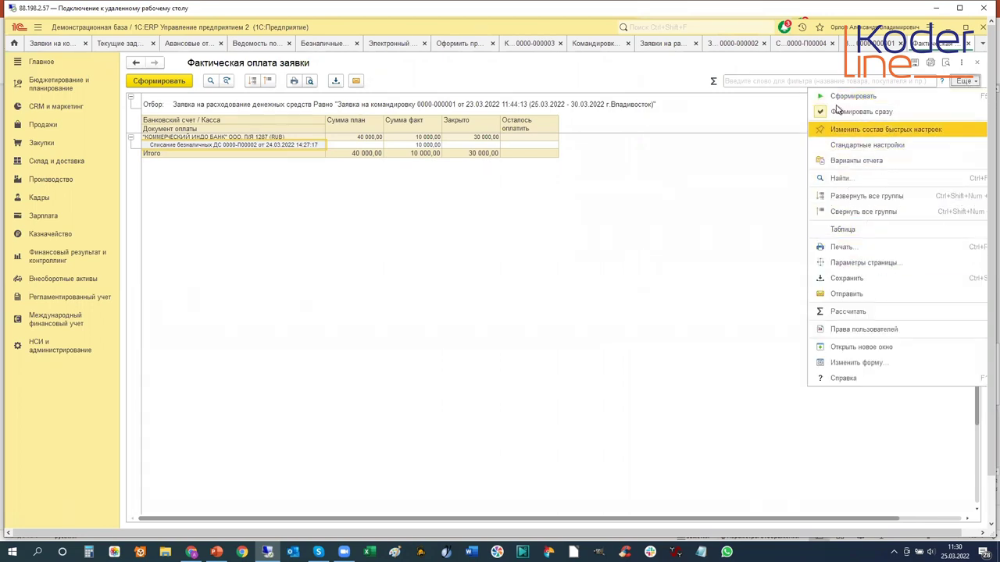
click(552, 302)
click(530, 153)
click(173, 82)
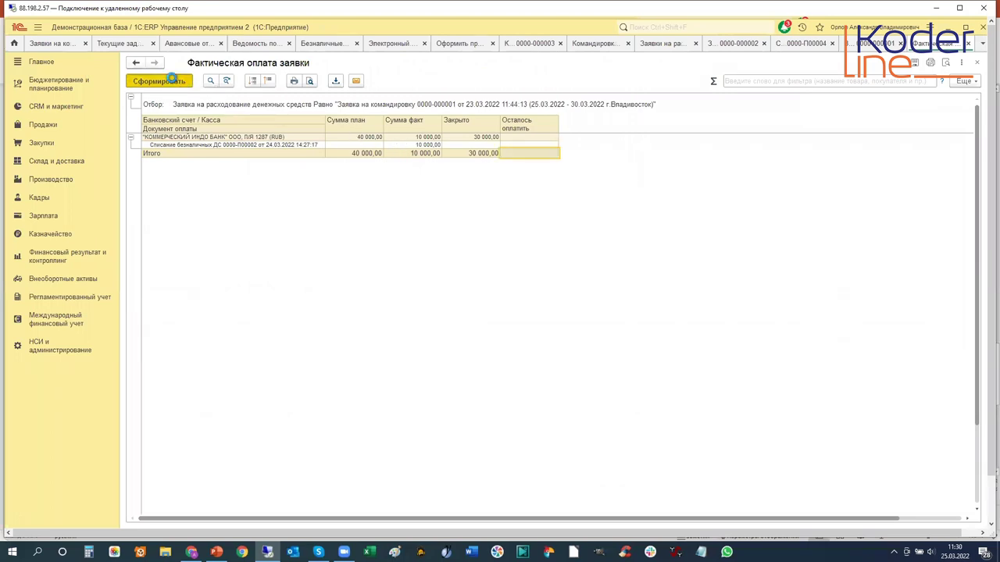
click(181, 145)
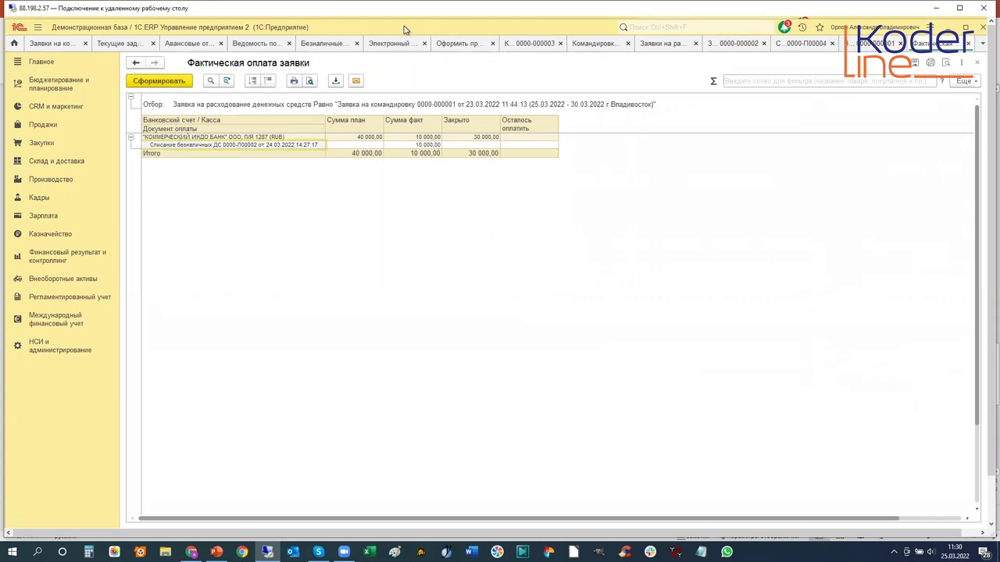
Open the Безналичные платежи list of the treasury section
click(57, 236)
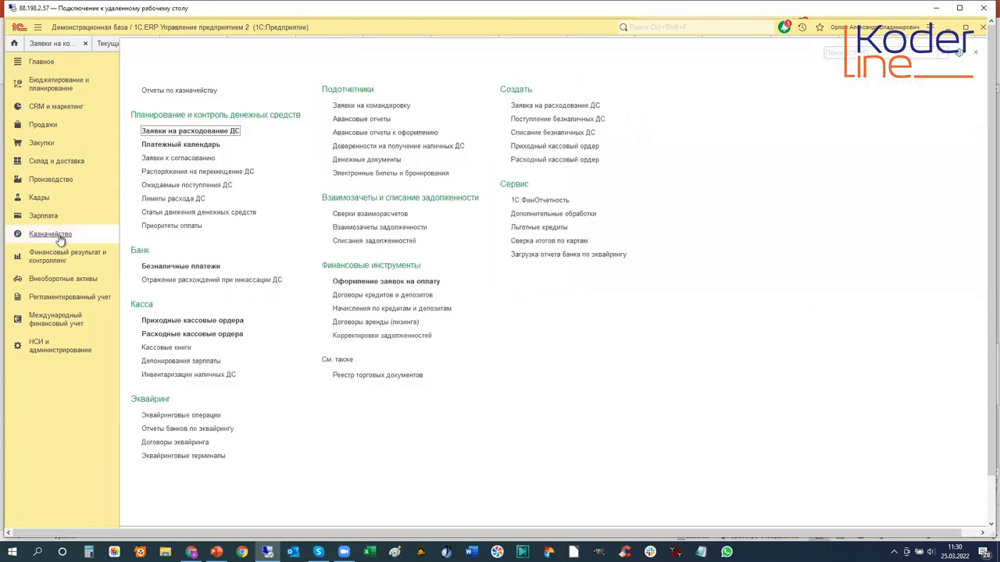
click(173, 266)
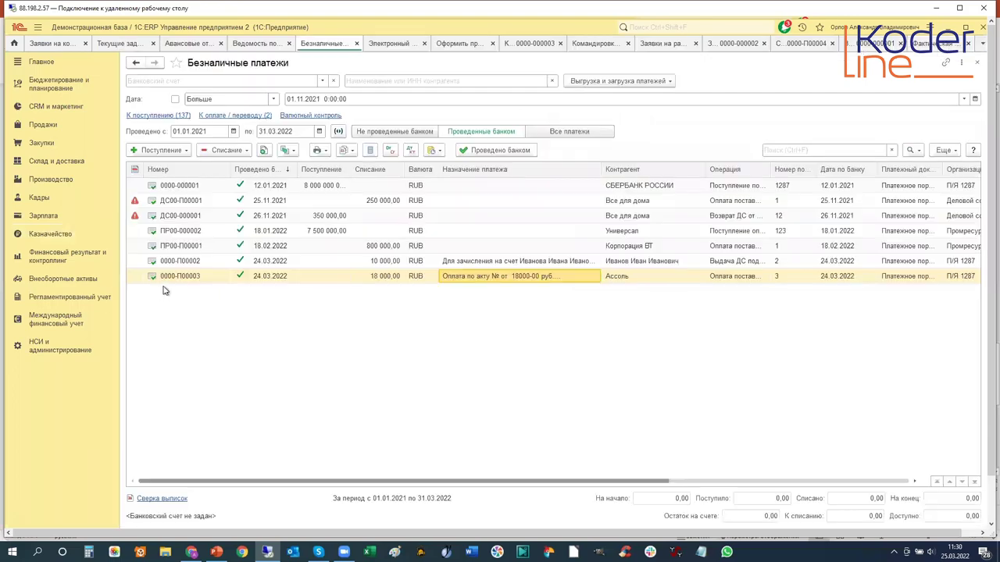
click(216, 151)
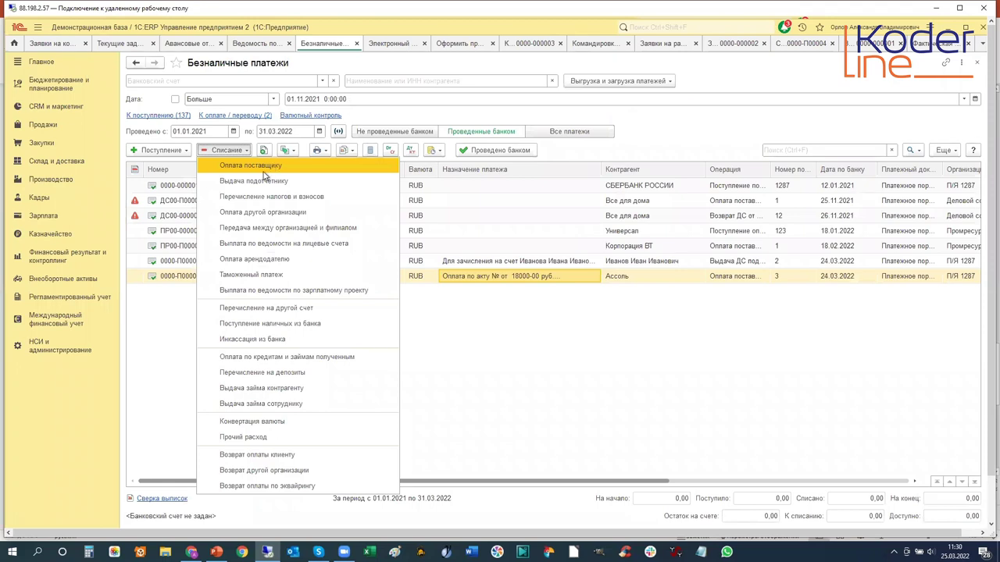
click(257, 183)
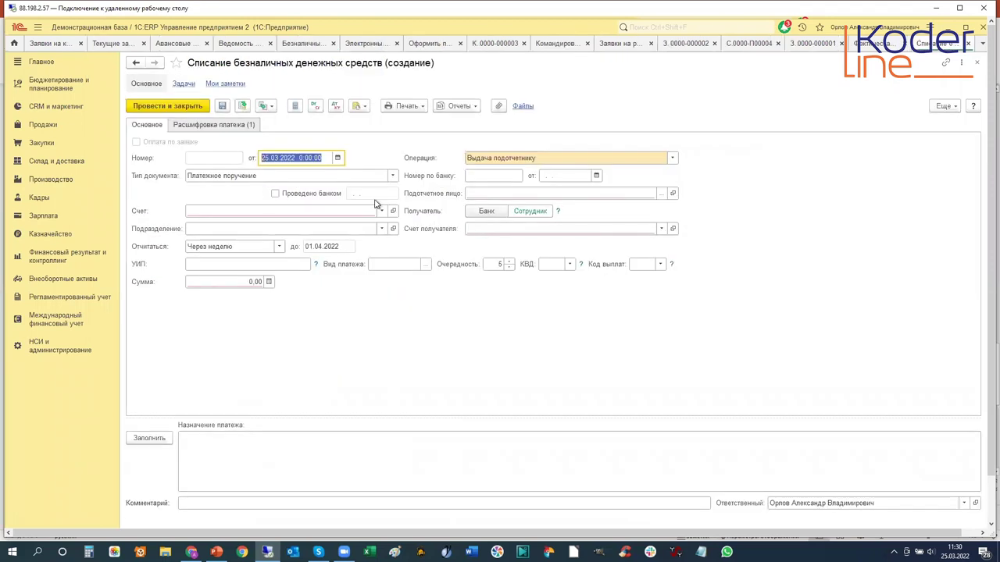
click(968, 44)
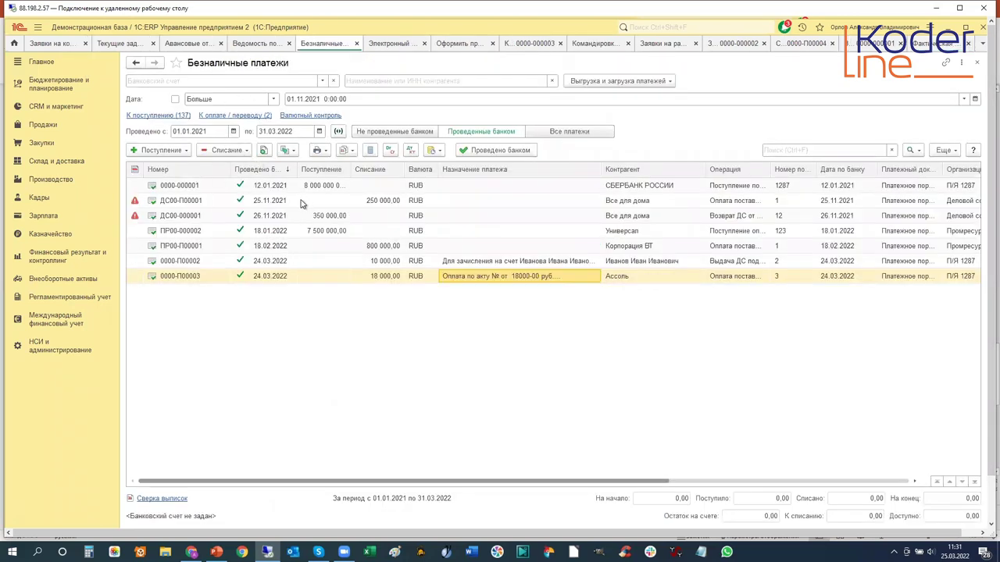
click(207, 278)
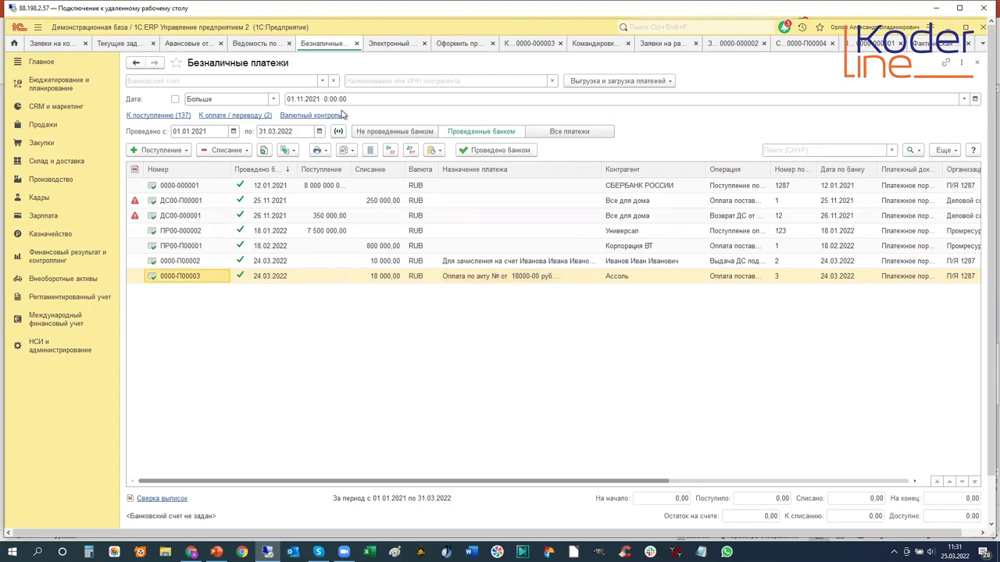
click(957, 153)
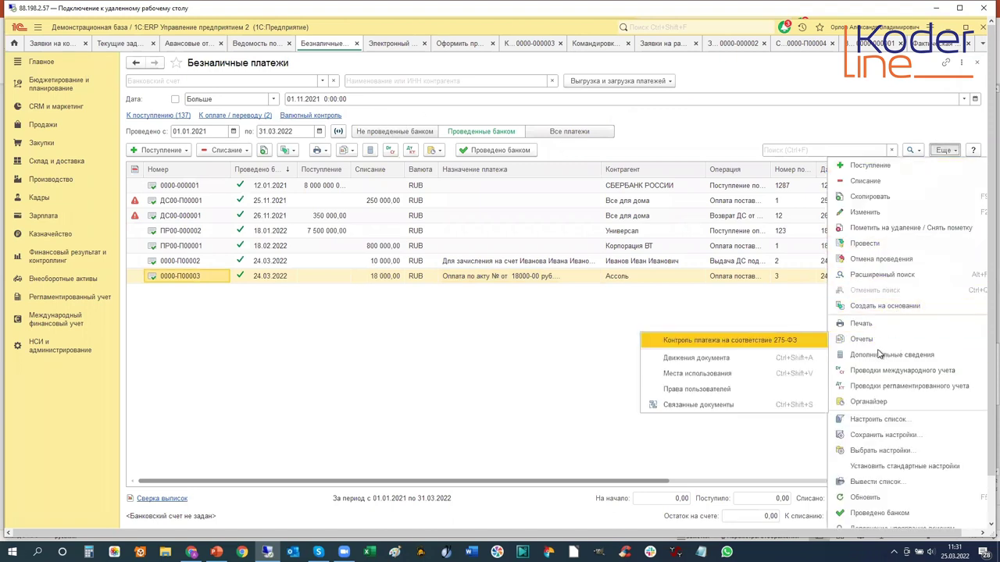
click(952, 126)
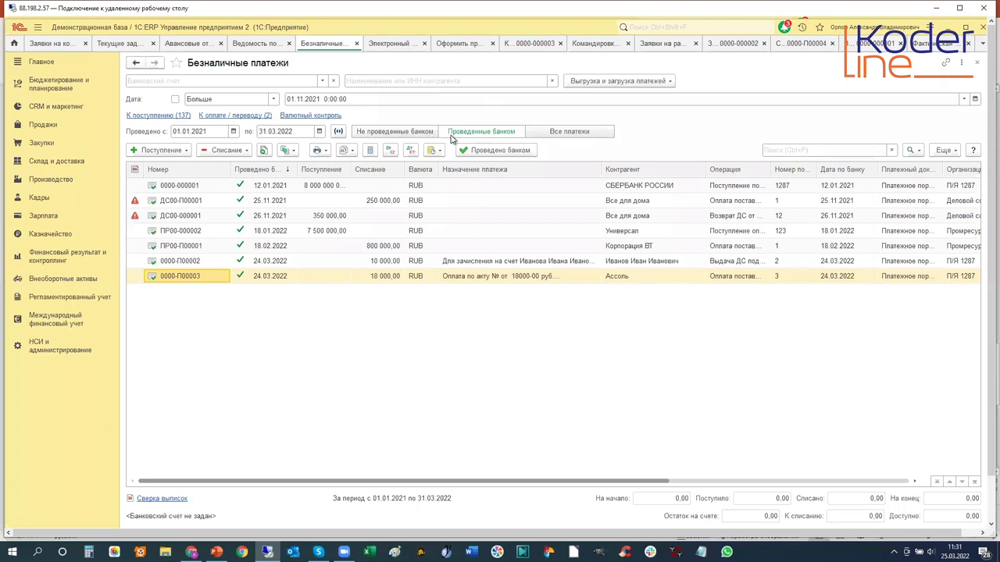
Show the payments not yet processed by the bank and open the accountable-person write-off 0000-П00004
click(415, 132)
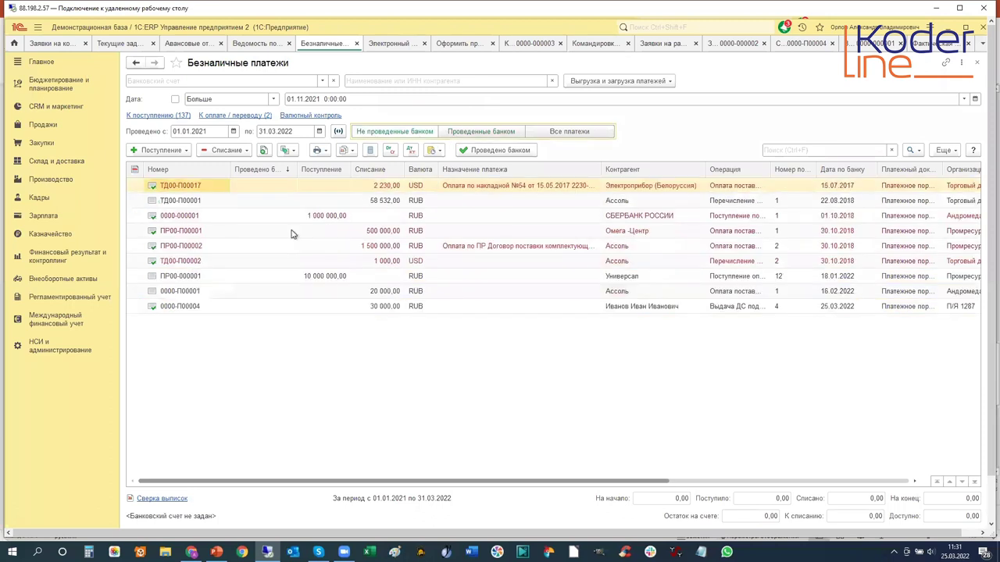
click(331, 311)
double_click(334, 311)
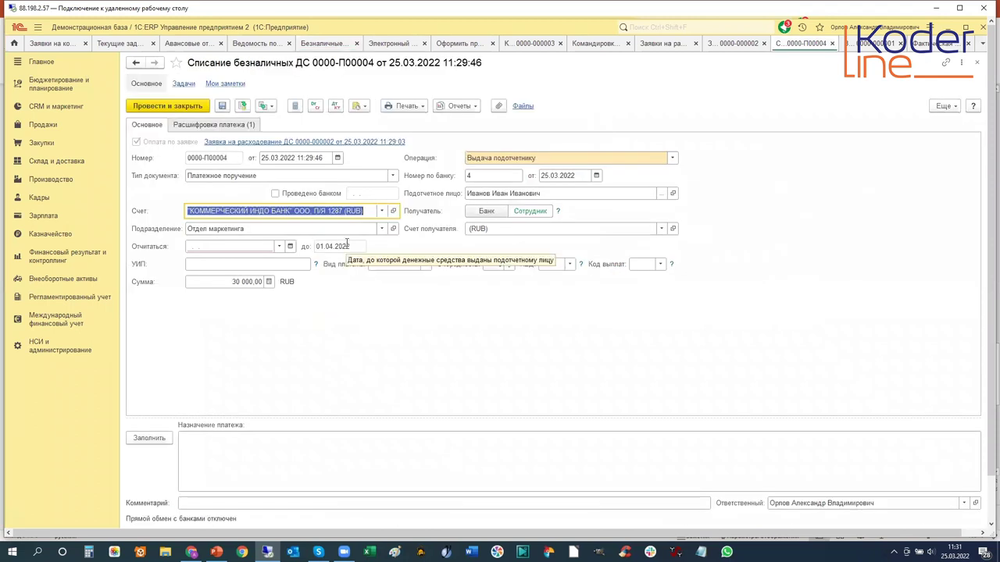
Mark the write-off as processed by the bank, set its reporting term to Через неделю, and post and close it
click(275, 194)
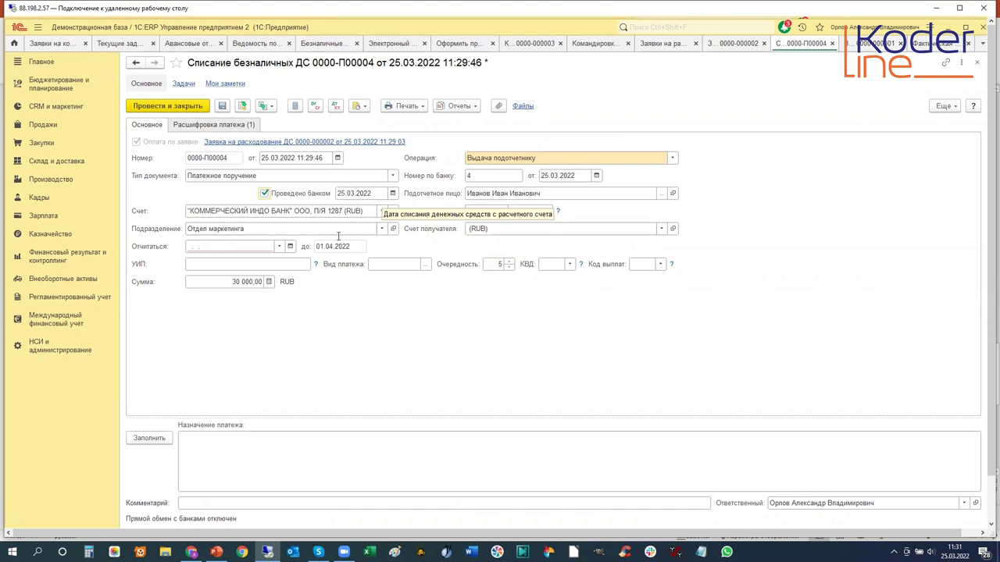
click(280, 249)
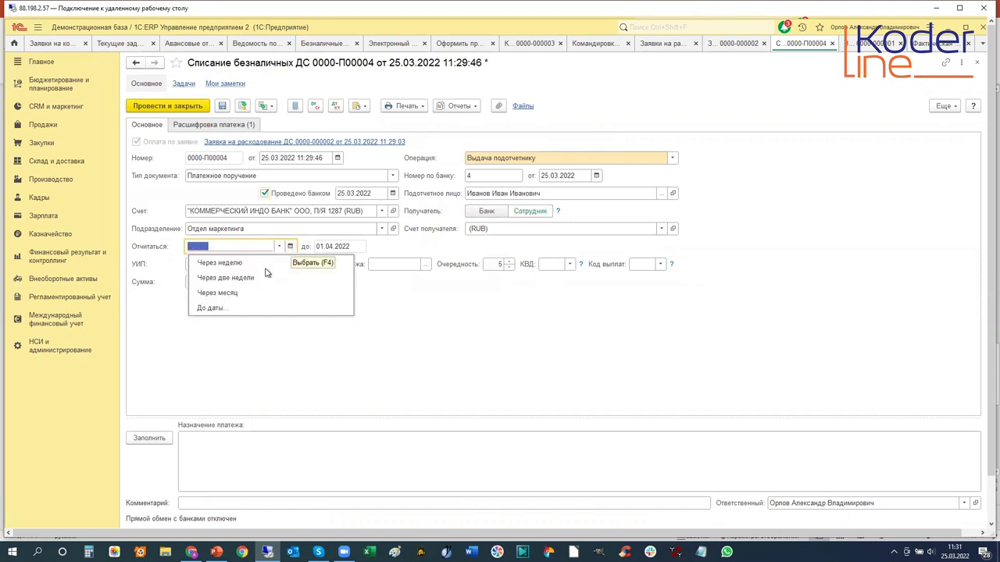
click(235, 264)
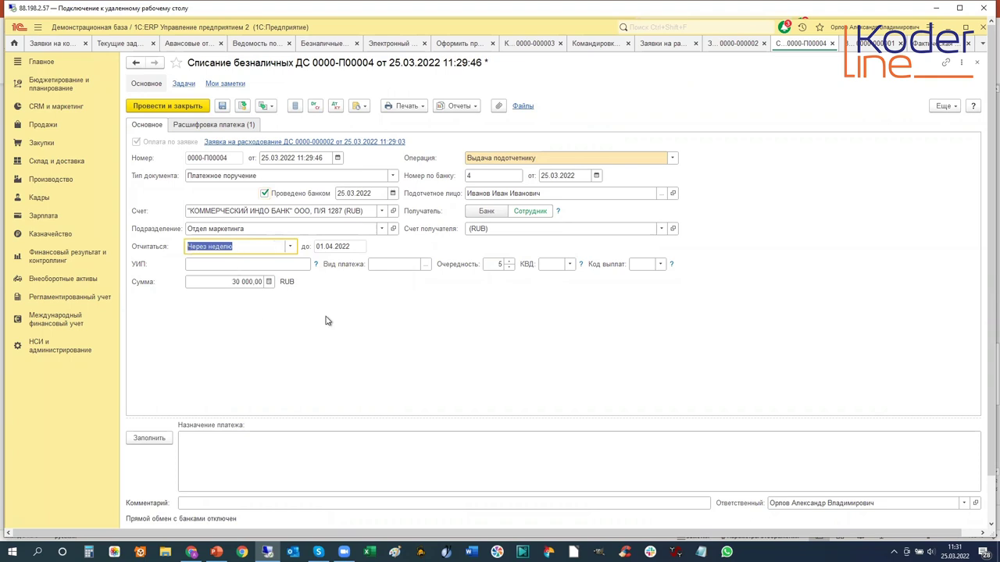
click(184, 106)
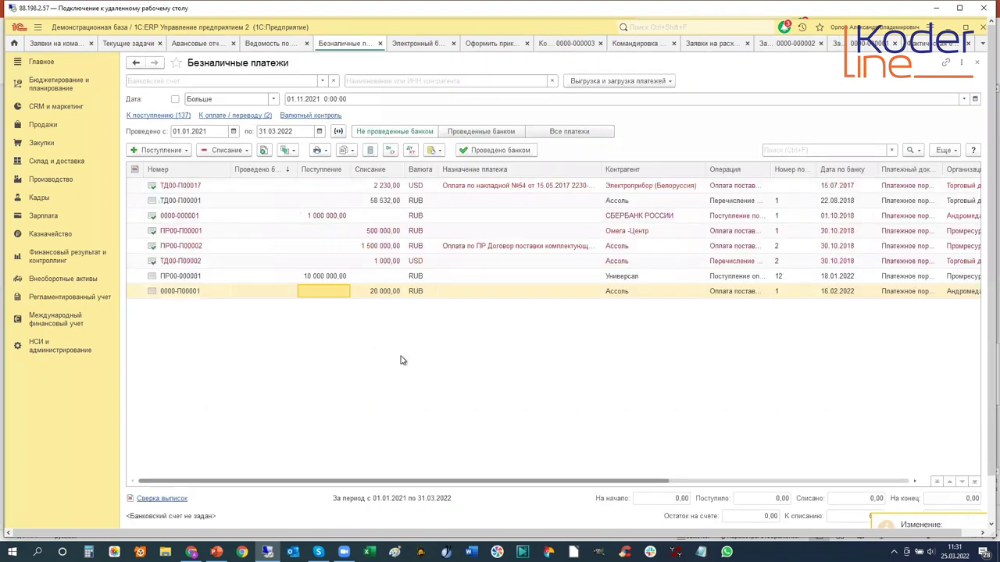
click(286, 277)
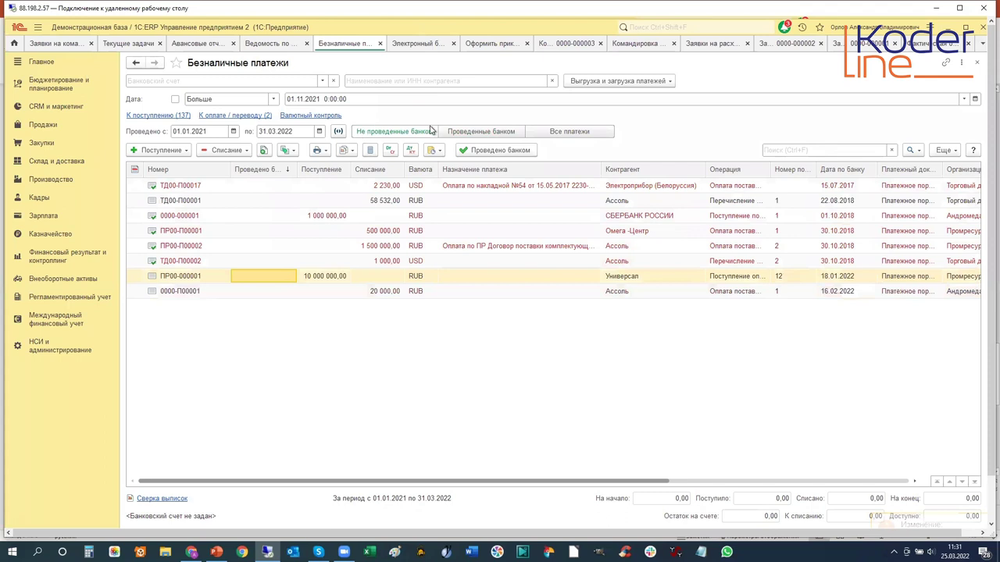
click(479, 151)
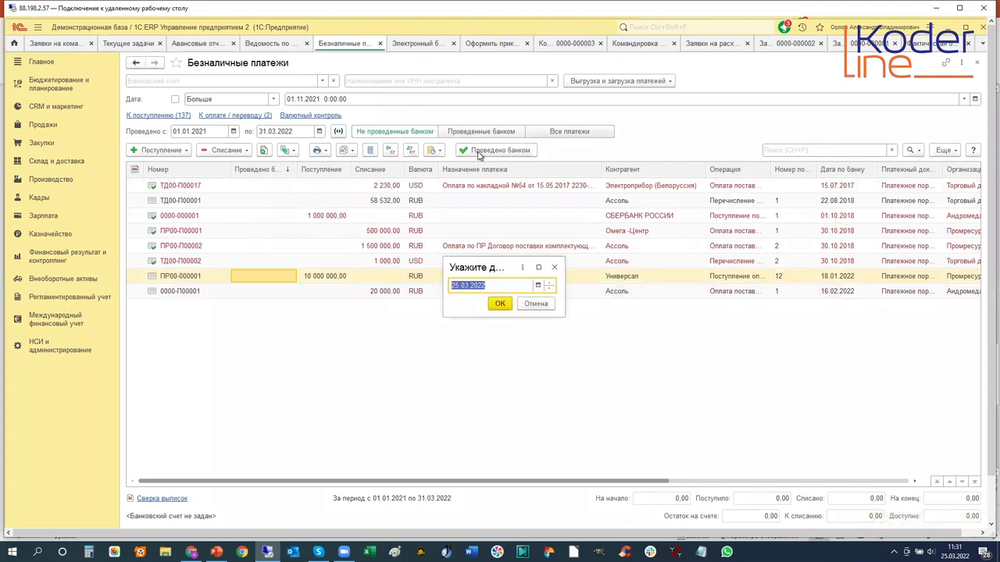
click(534, 304)
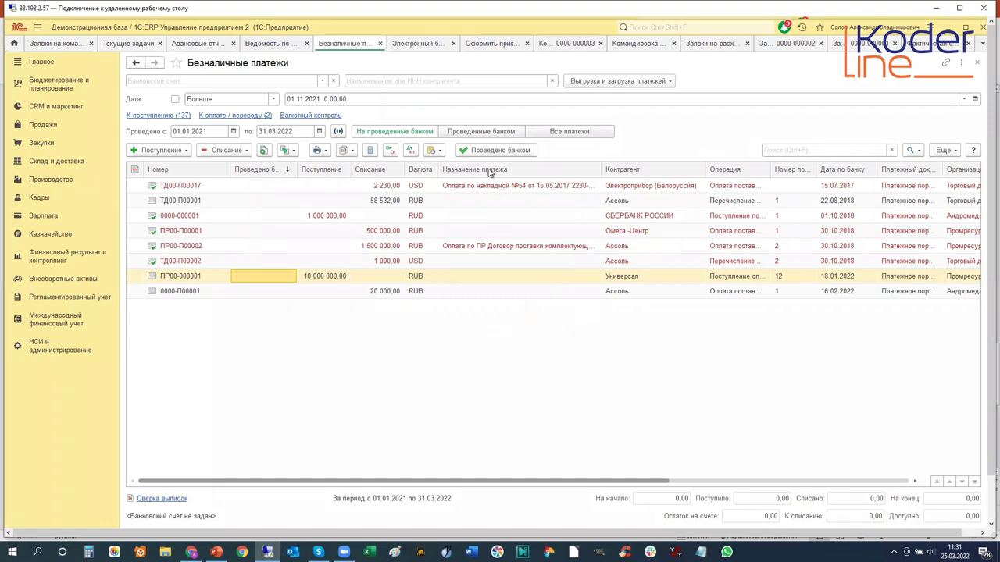
click(477, 133)
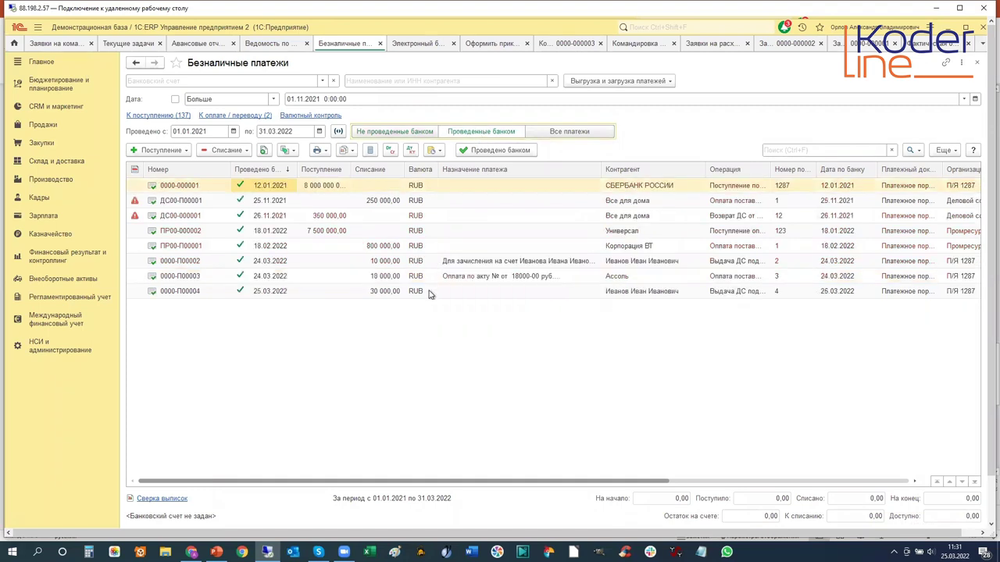
click(378, 291)
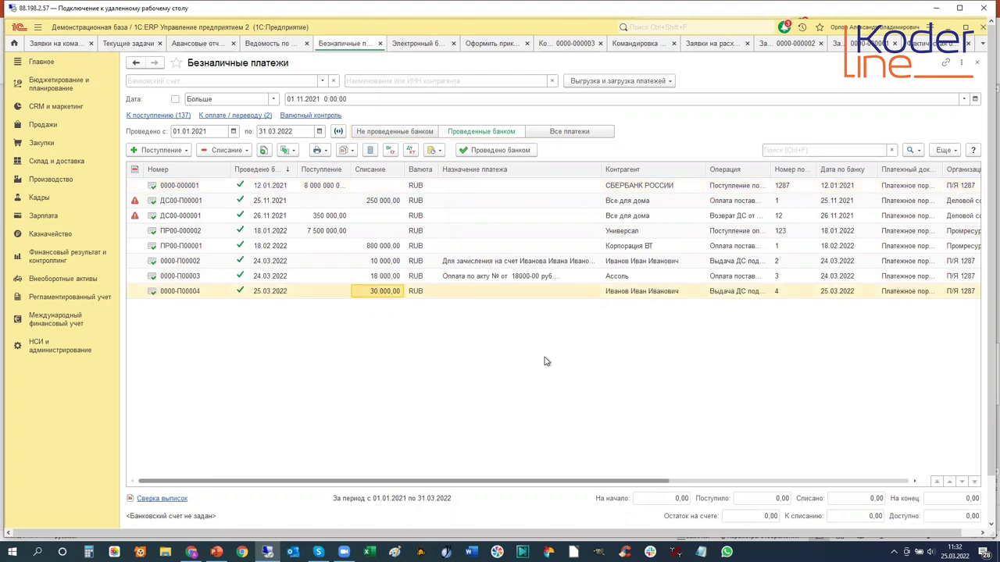
click(865, 45)
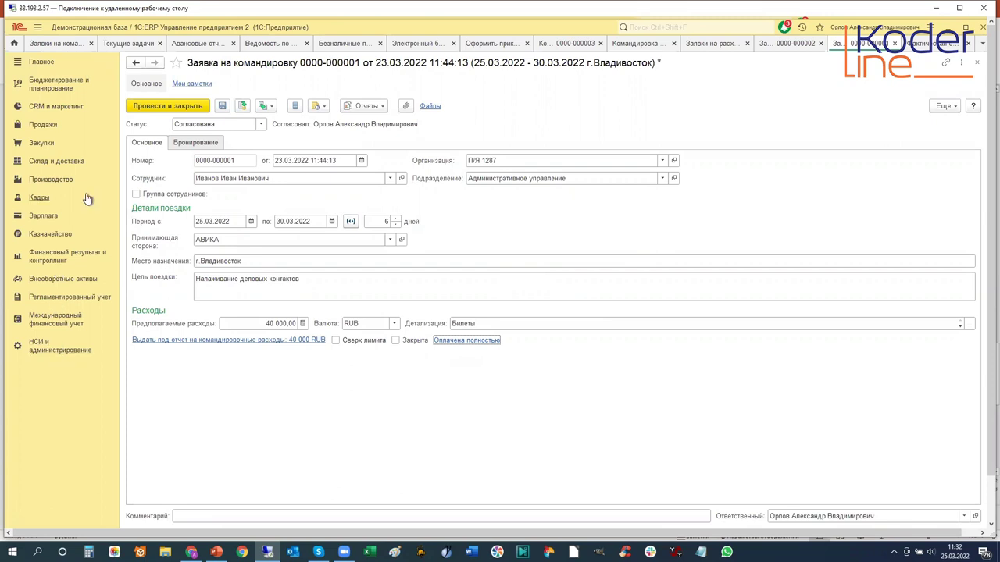
Generate the treasury report Ведомость по денежным средствам у подотчетных лиц and examine the receipts of the accountable employee by department
click(50, 234)
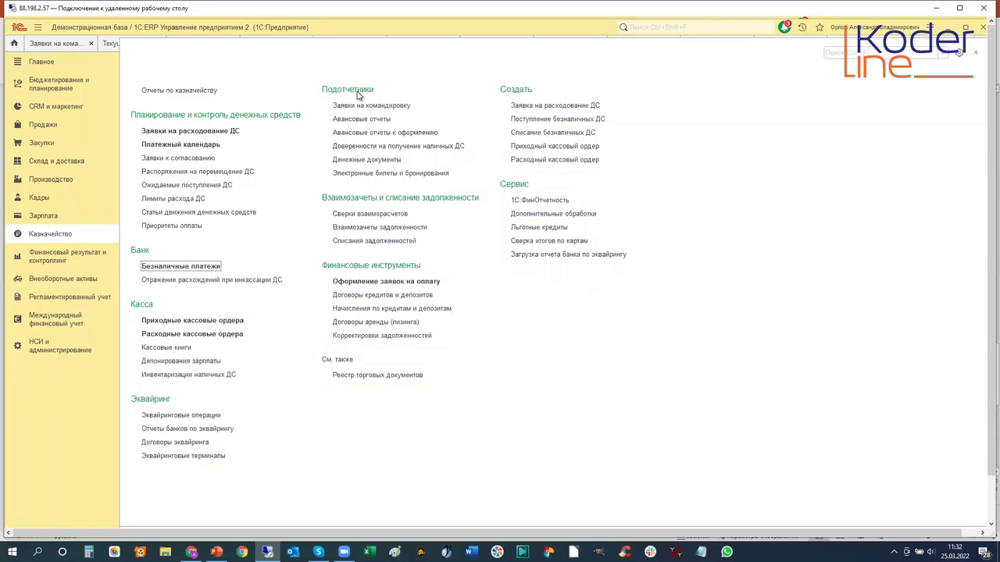
click(192, 91)
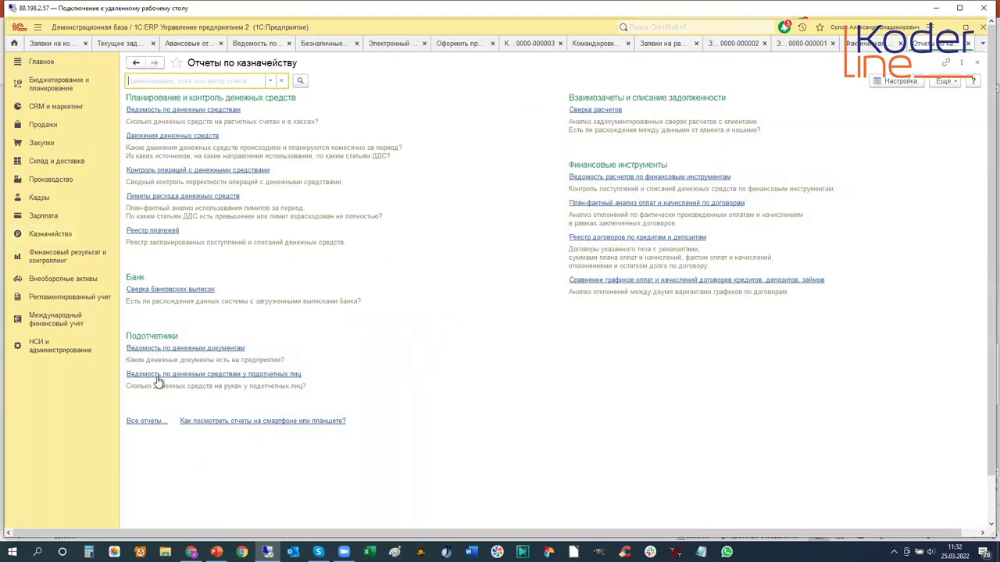
click(158, 378)
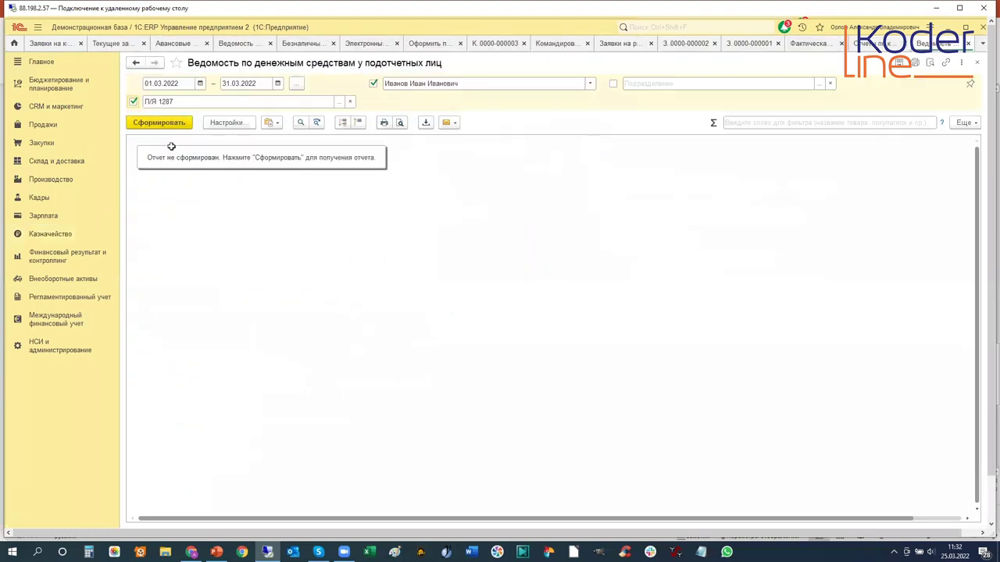
click(164, 126)
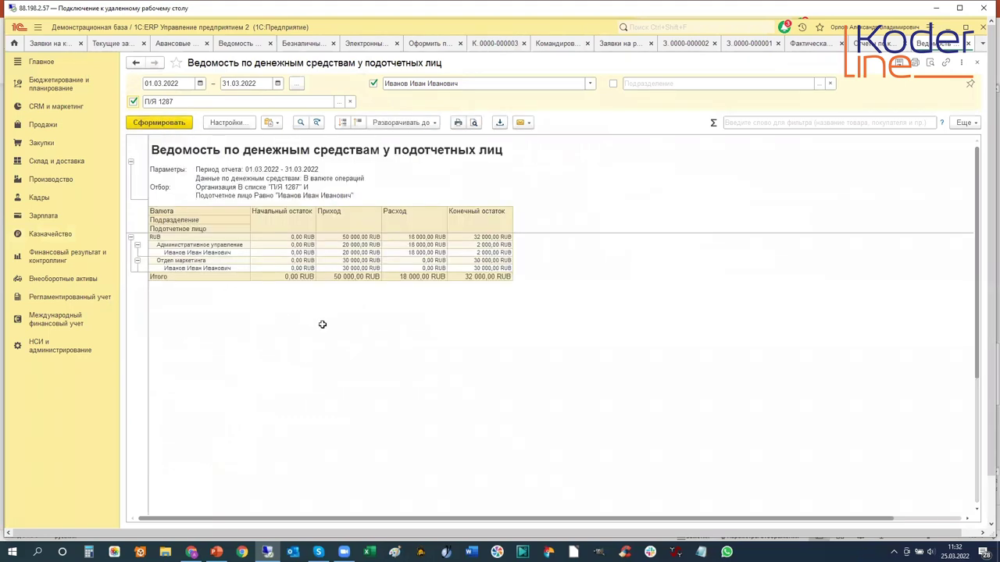
click(359, 268)
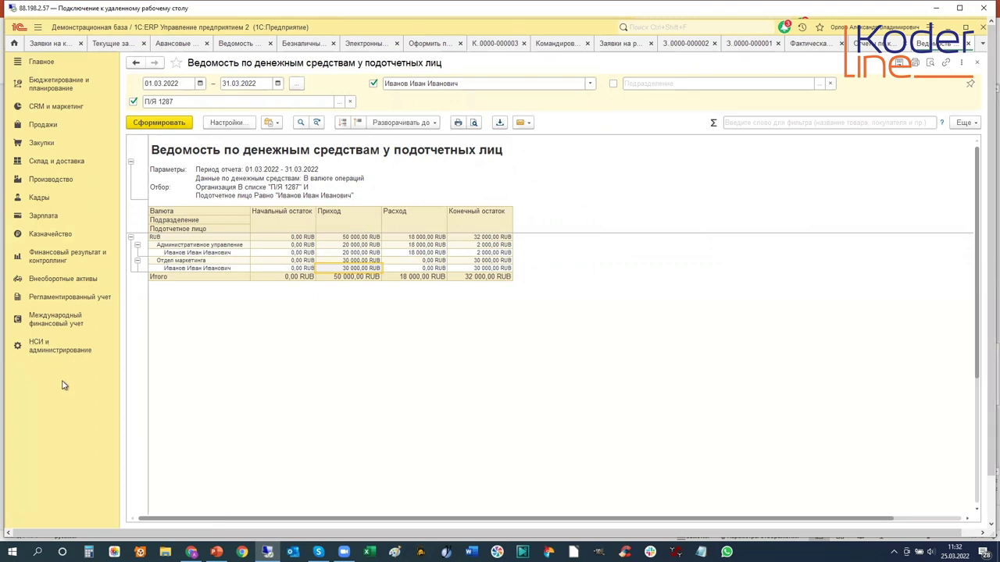
Open the Документы закупки (все) journal sorted by date with the newest purchase documents first
click(37, 147)
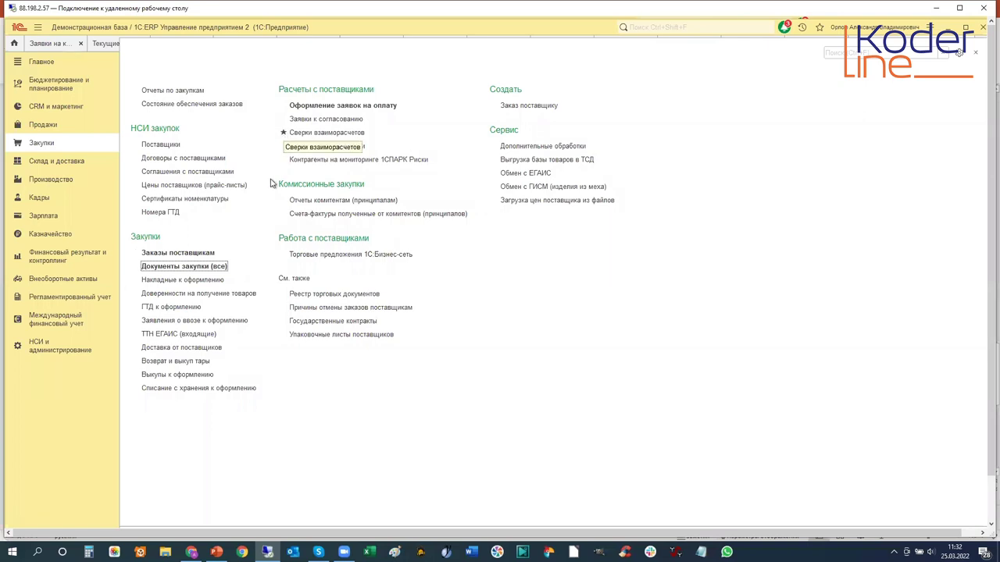
click(202, 267)
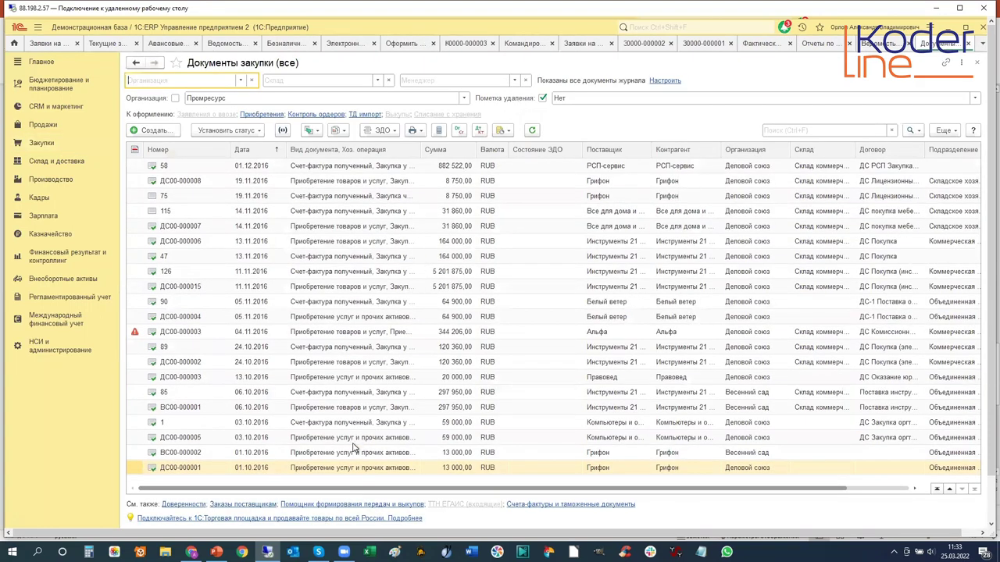
click(261, 157)
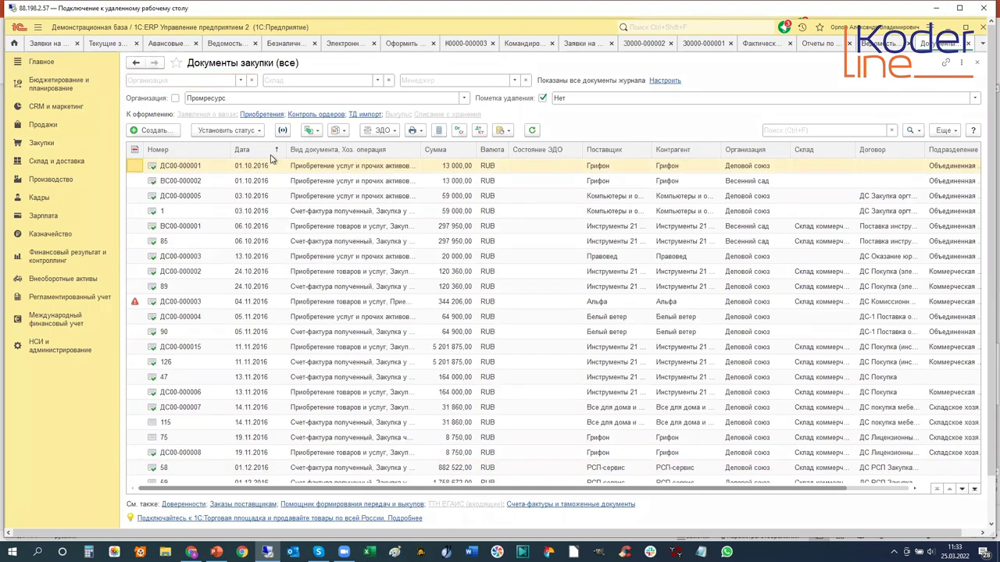
click(271, 156)
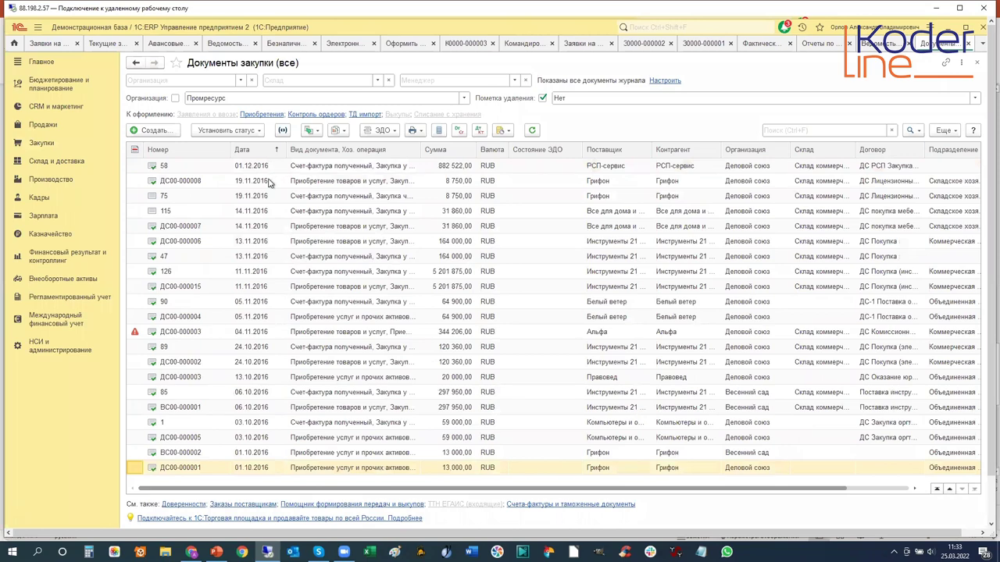
key(ctrl+Home)
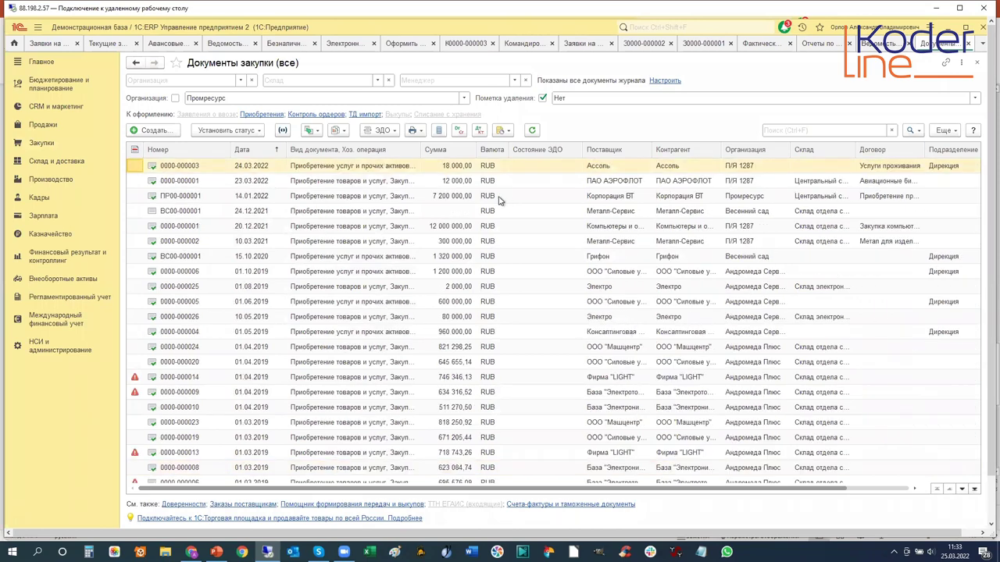
Open the 12 000 RUB goods purchase from ПАО АЭРОФЛОТ, examine its main details and goods lines, and return to the purchase journal
click(446, 182)
click(455, 181)
double_click(455, 180)
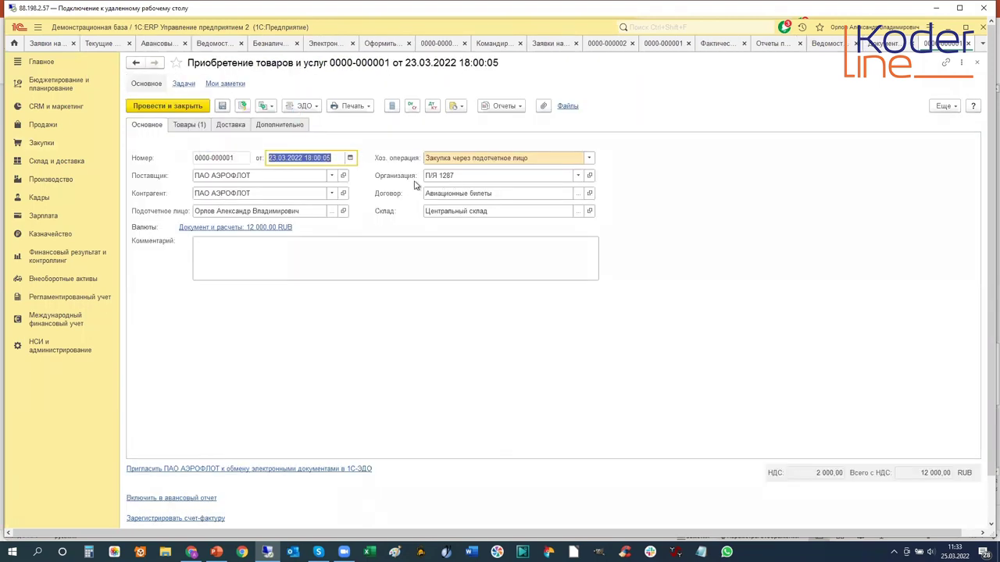
click(189, 125)
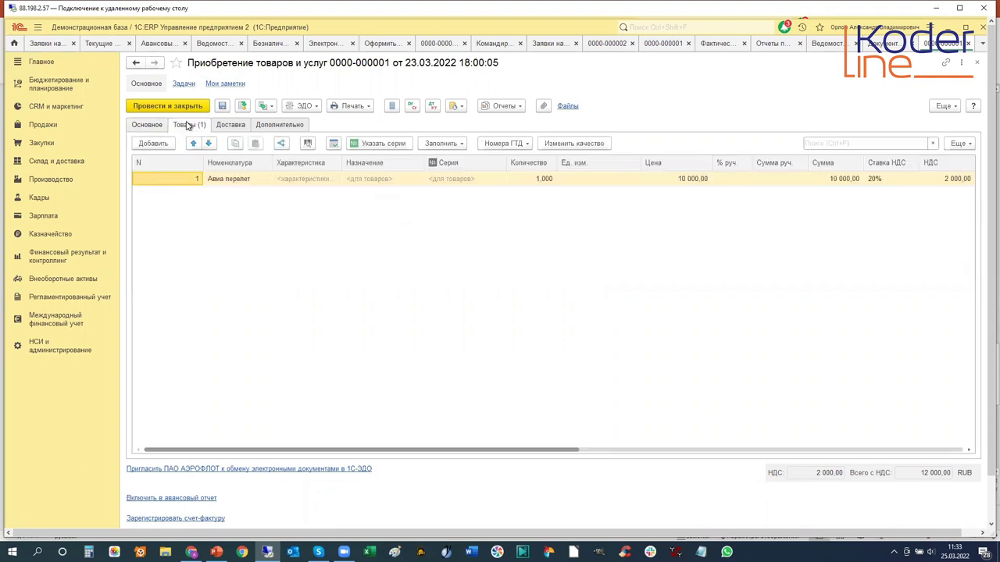
click(147, 125)
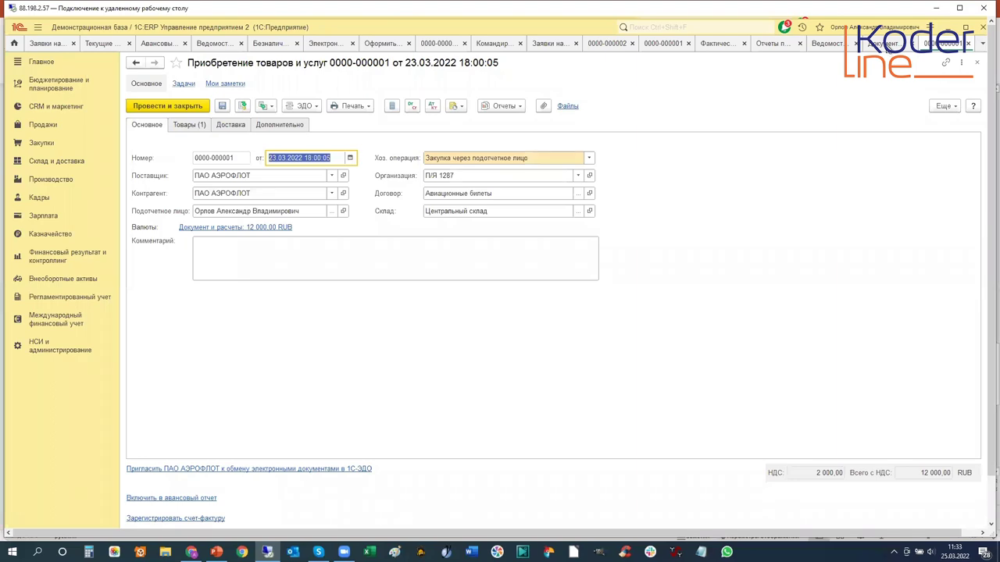
click(888, 46)
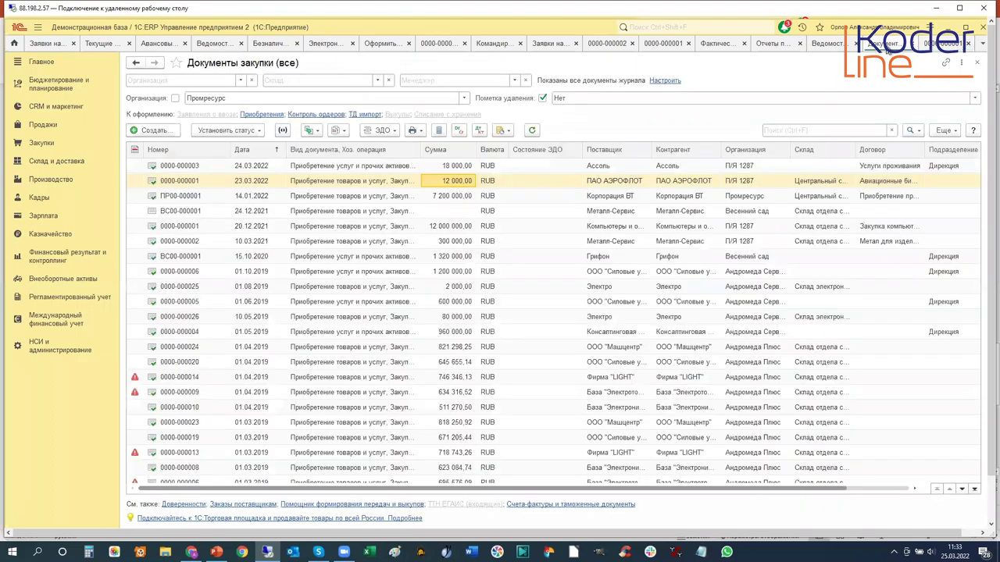
click(464, 165)
double_click(464, 165)
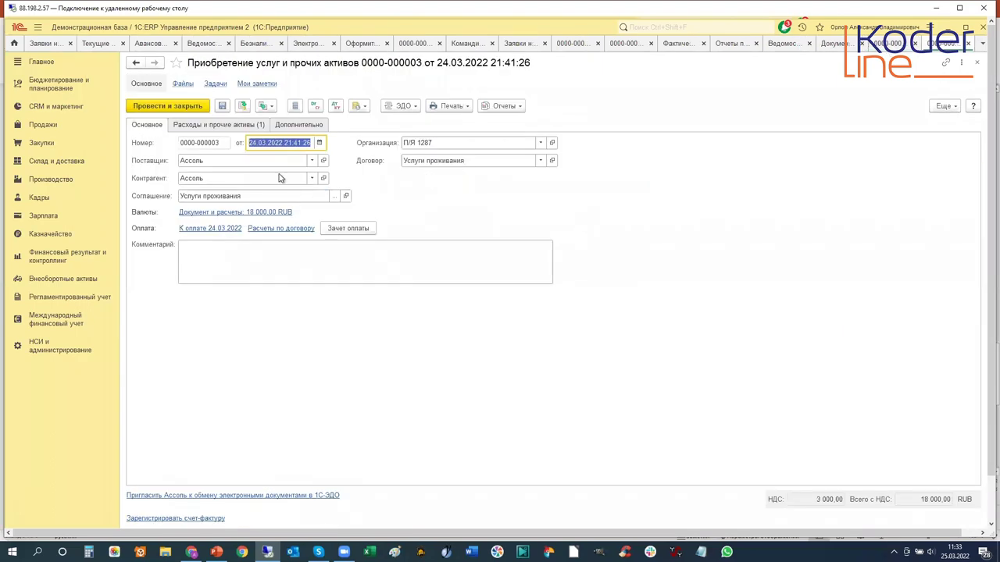
click(189, 127)
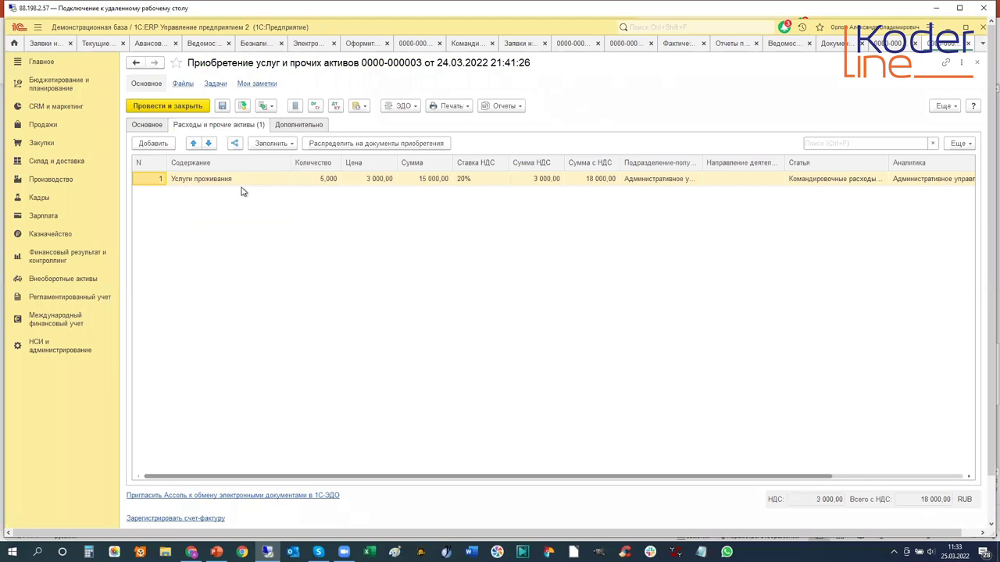
click(145, 125)
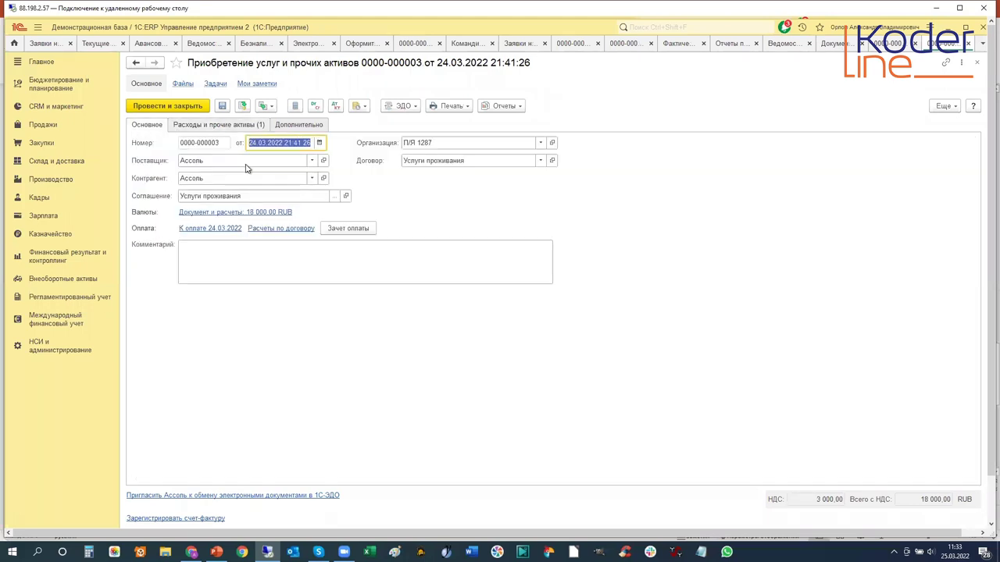
key(Tab)
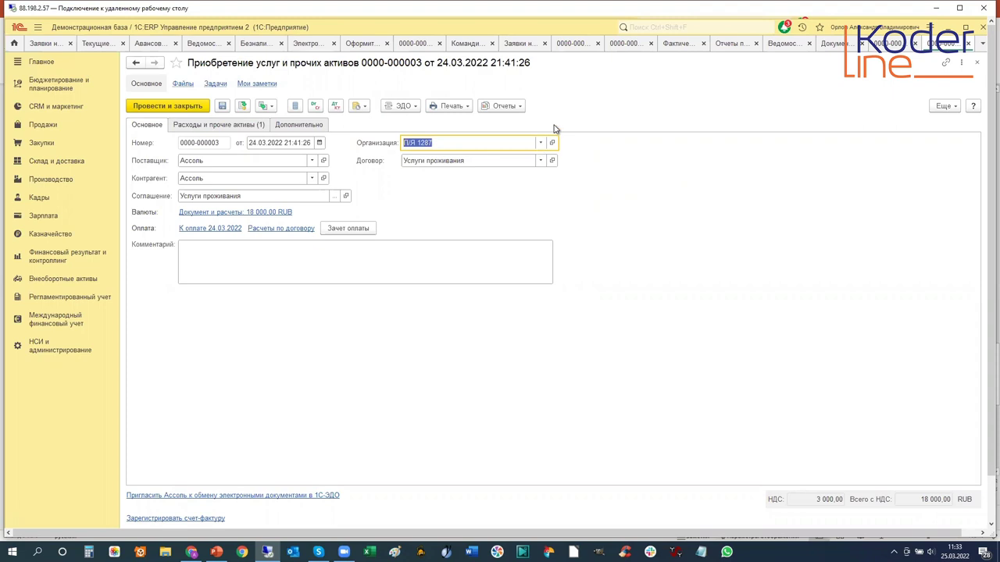
Open the Авиационные билеты contract from the ПАО АЭРОФЛОТ purchase and examine its settlement detail setting
click(896, 43)
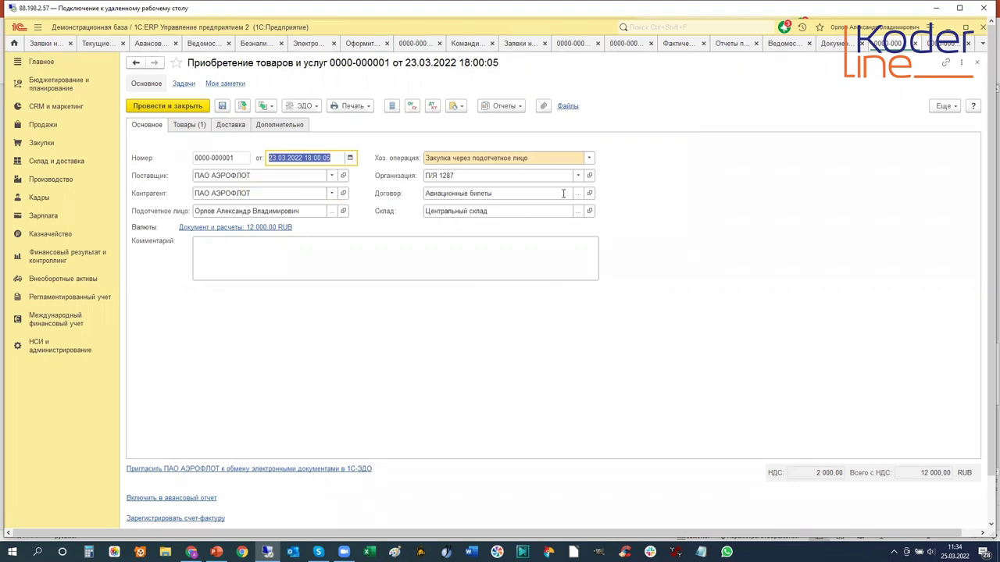
click(591, 194)
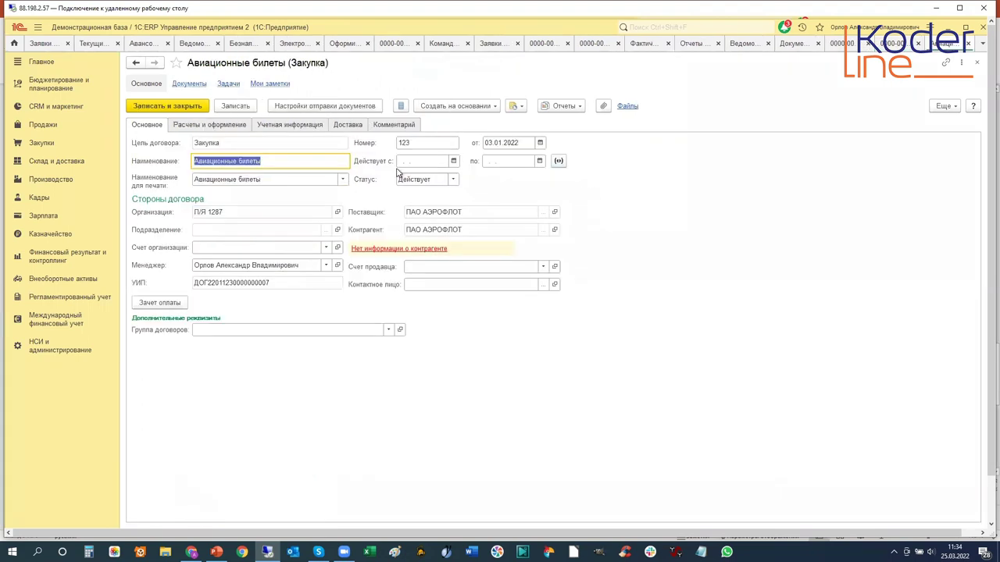
click(209, 125)
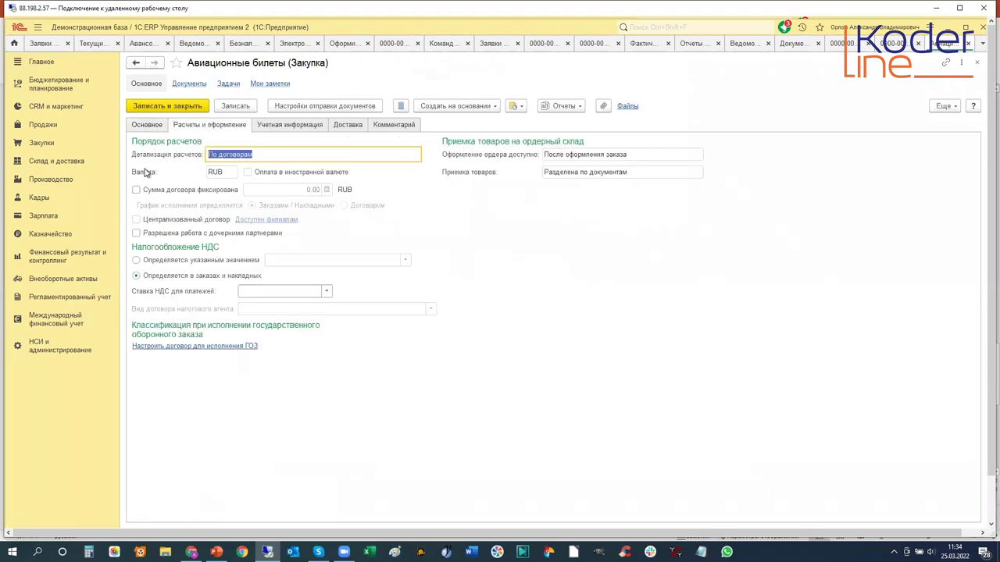
click(272, 155)
drag(264, 155, 204, 157)
Allow editing of the contract's attributes, review the Детализация расчетов options, choose По договорам, and close the contract without saving
click(950, 109)
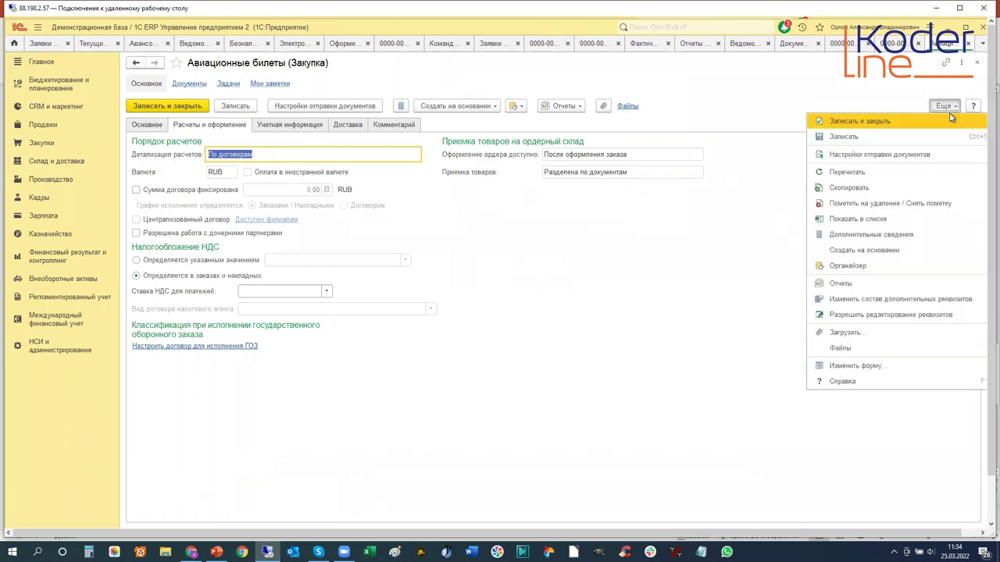
click(867, 317)
click(435, 254)
click(414, 157)
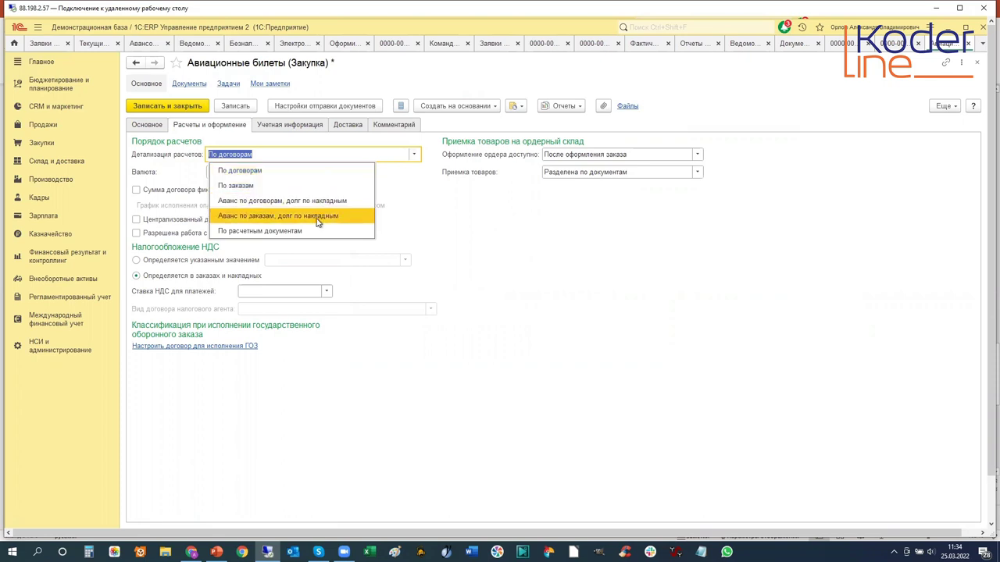
click(335, 174)
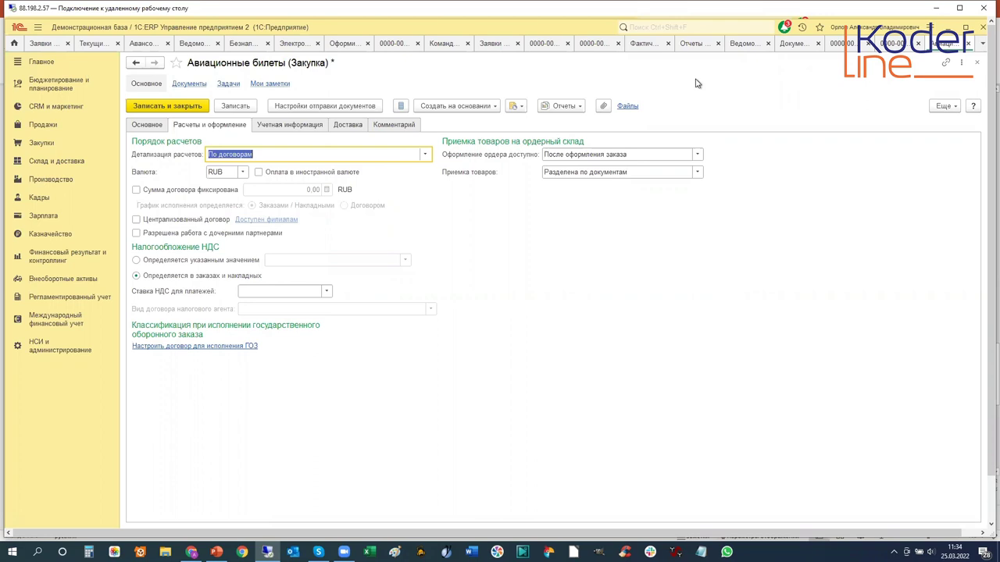
click(969, 44)
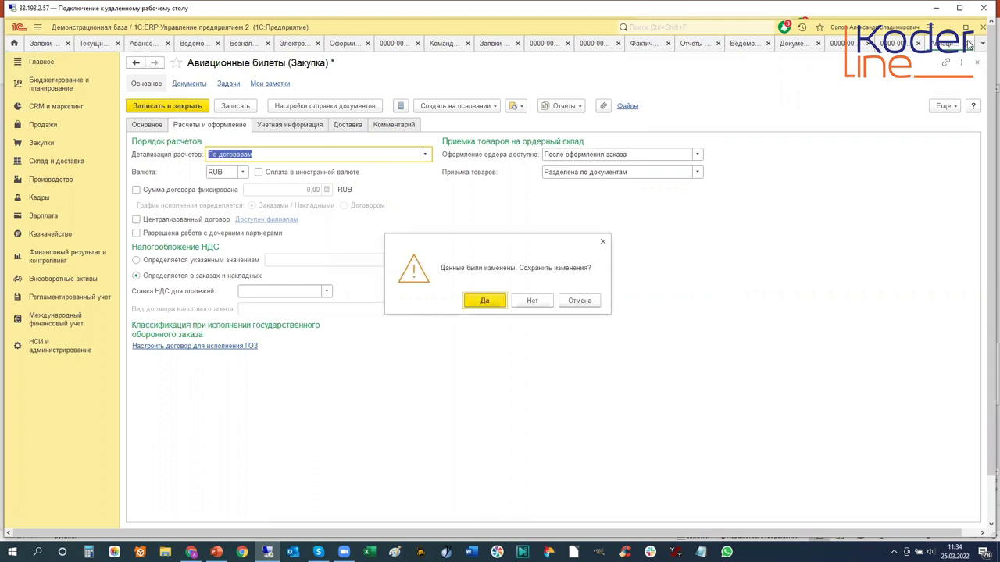
click(531, 302)
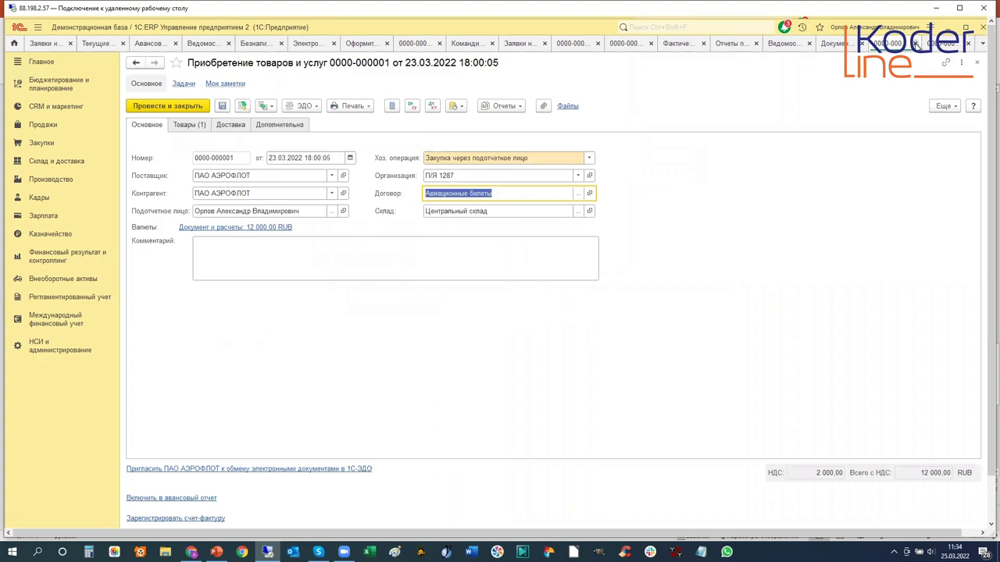
click(916, 44)
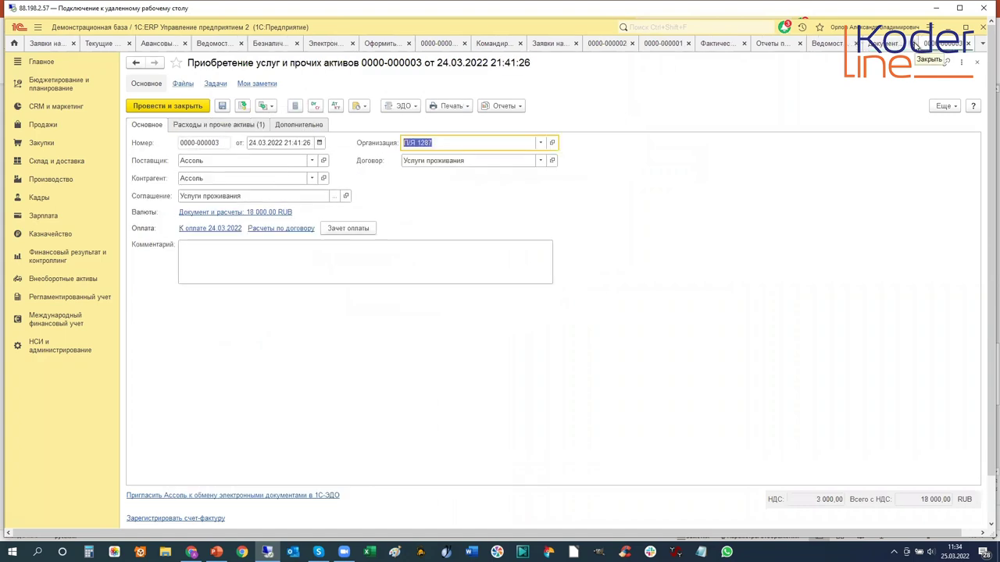
click(969, 44)
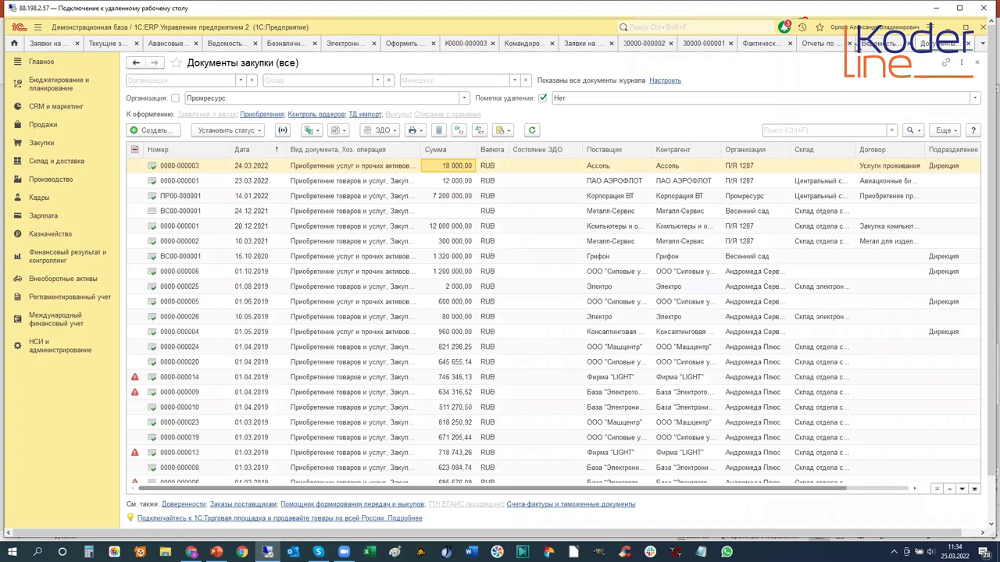
click(982, 44)
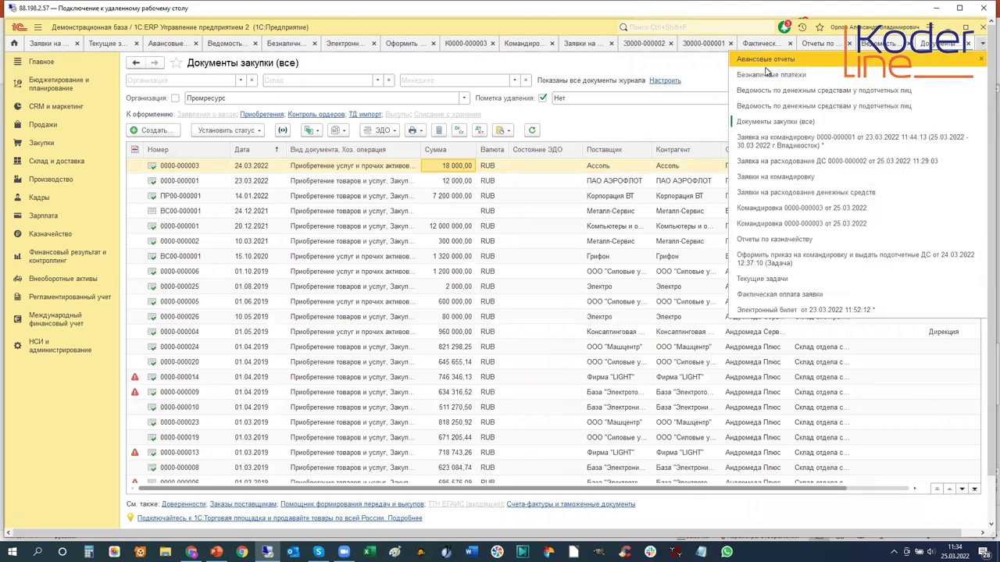
click(758, 142)
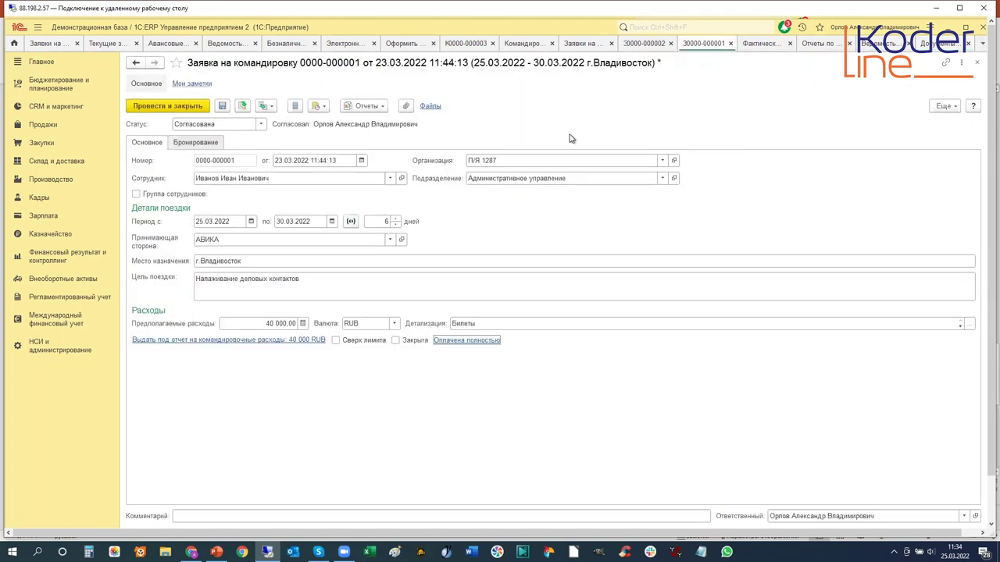
Create a Командировка document based on the request, posting the request first, and look through the order's available print forms
click(271, 107)
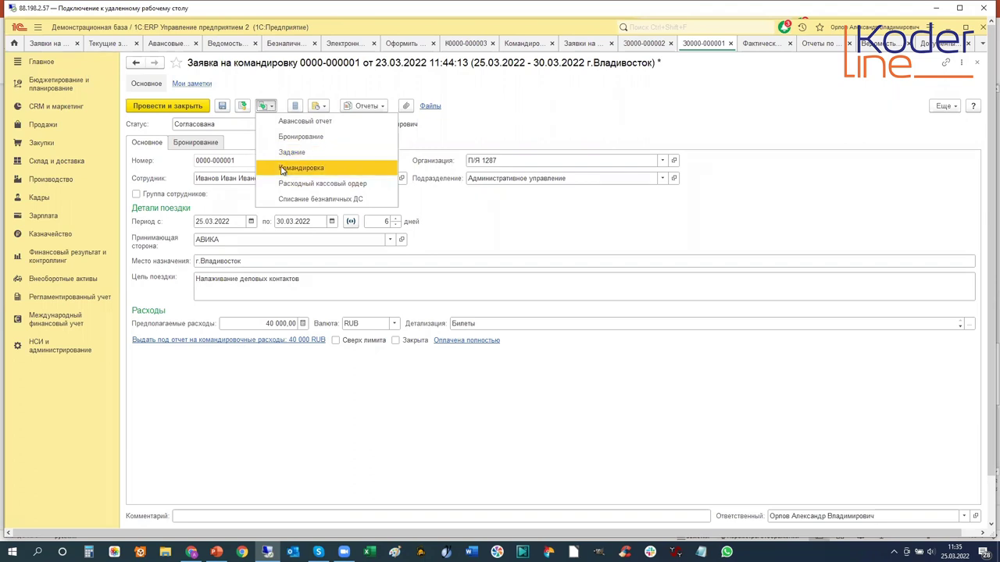
click(301, 168)
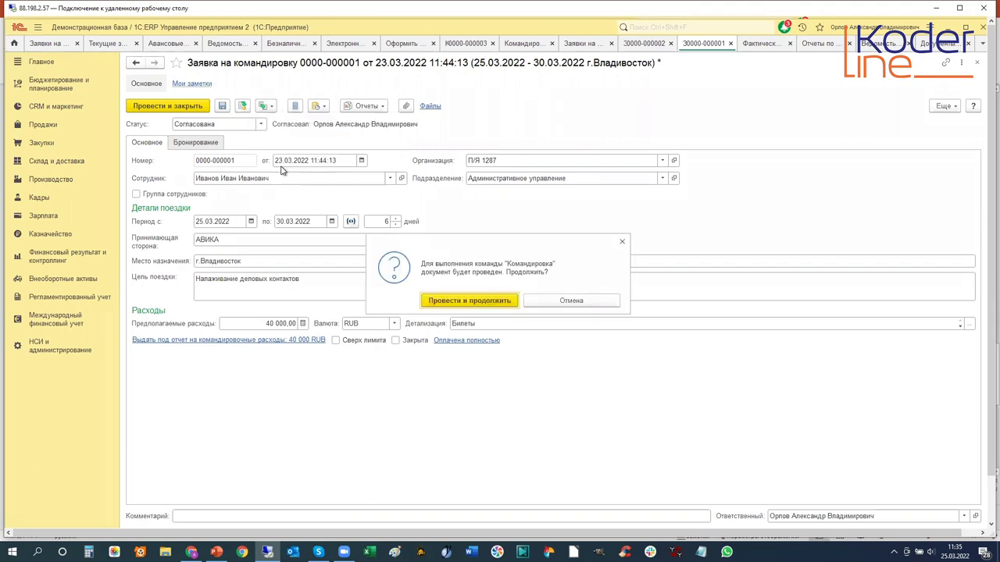
click(497, 302)
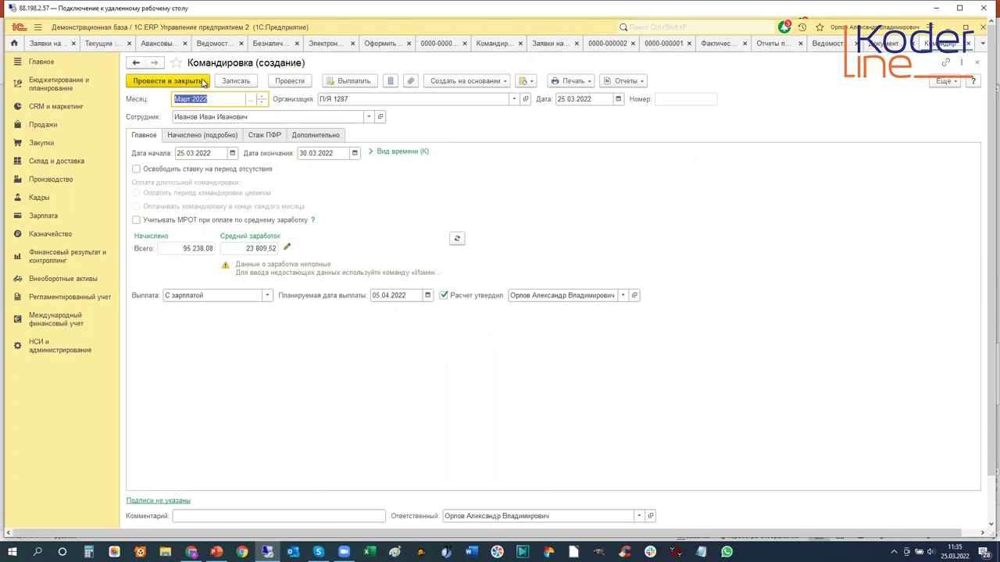
click(591, 82)
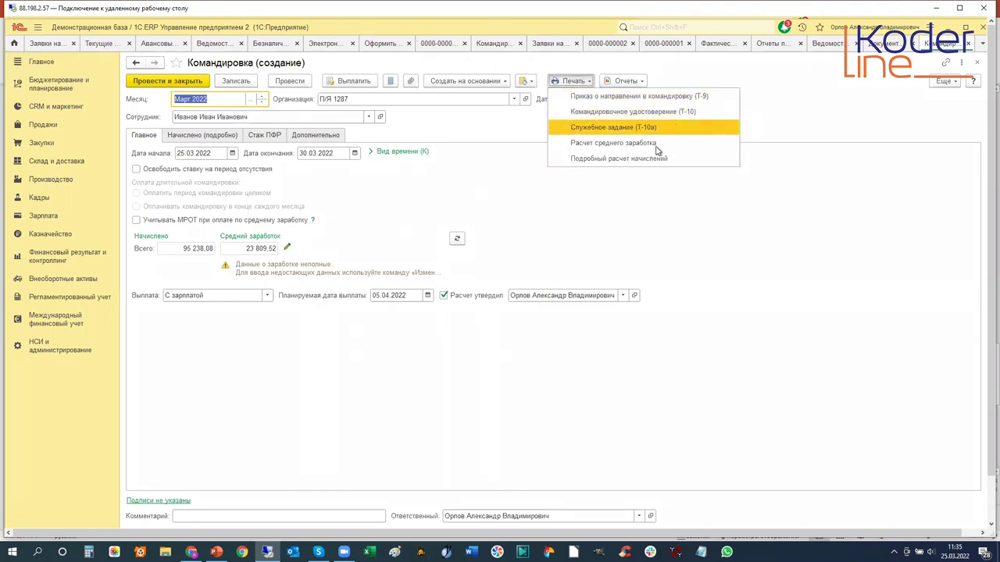
click(48, 44)
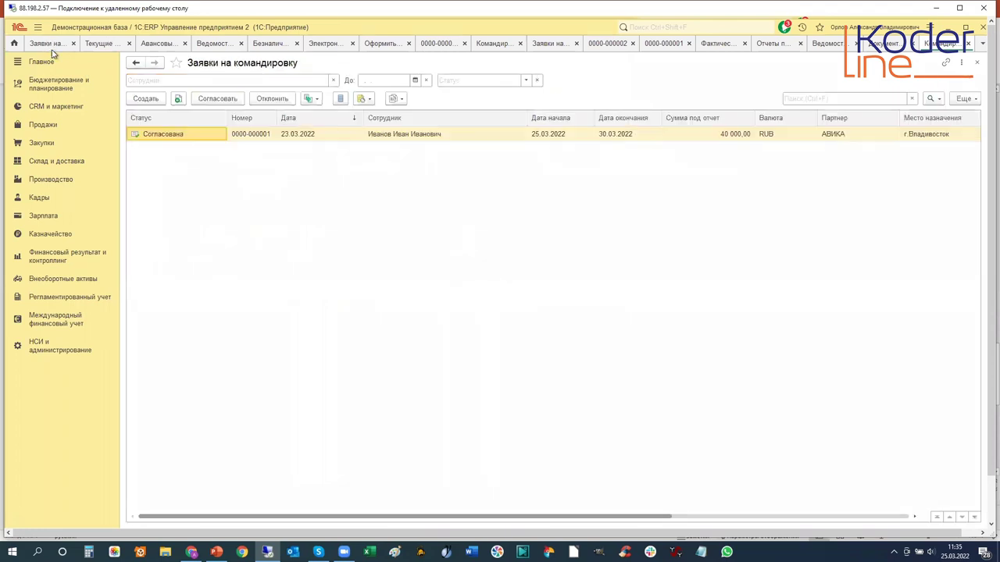
click(317, 100)
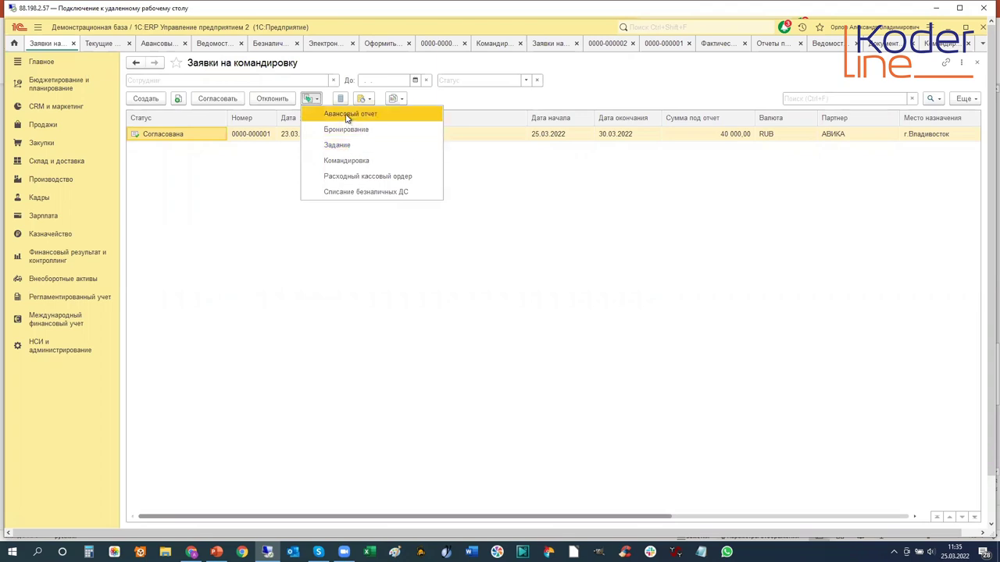
click(348, 115)
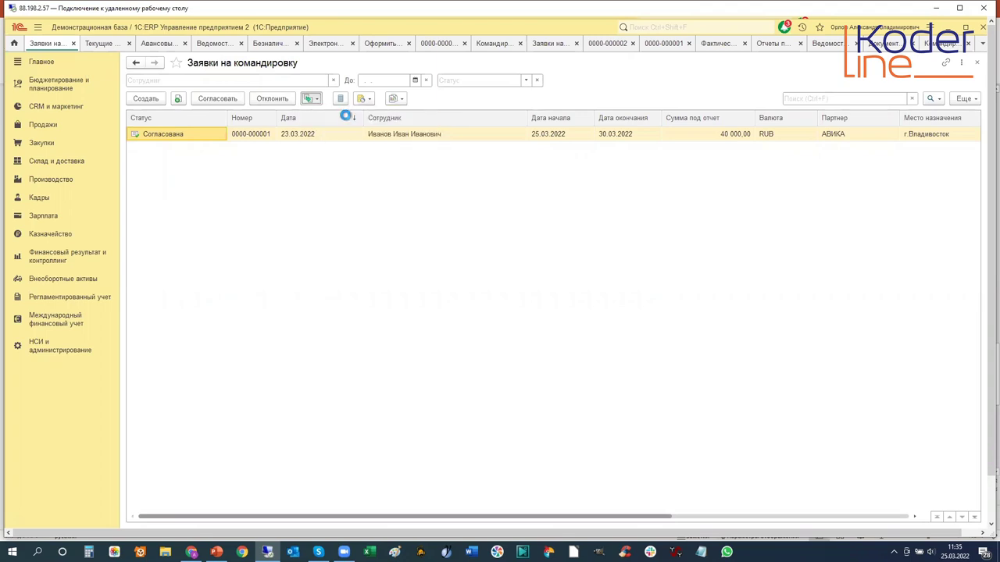
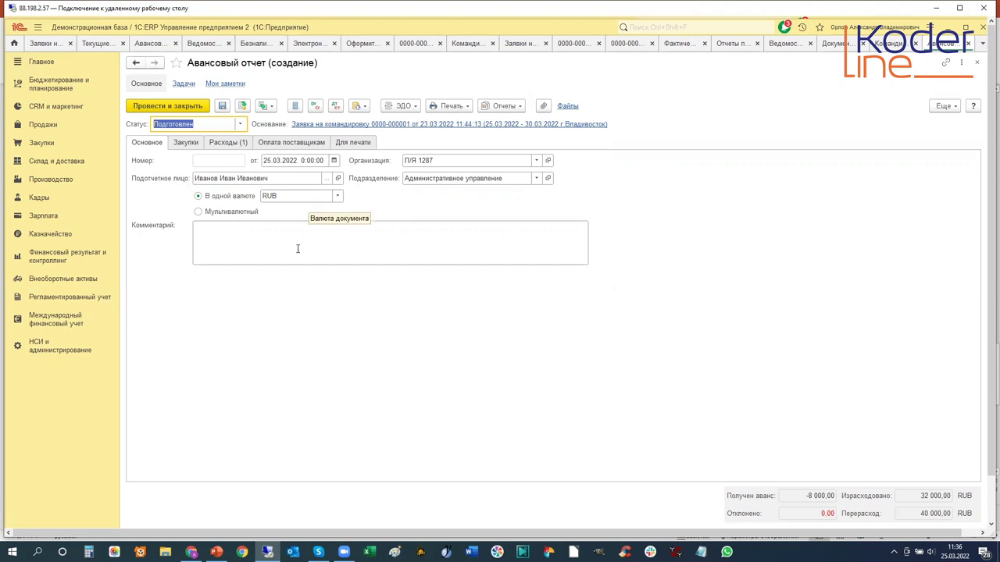
Examine the advance report's purchases, the purchase documents available for selection and its expenses, then close the report without saving
click(186, 143)
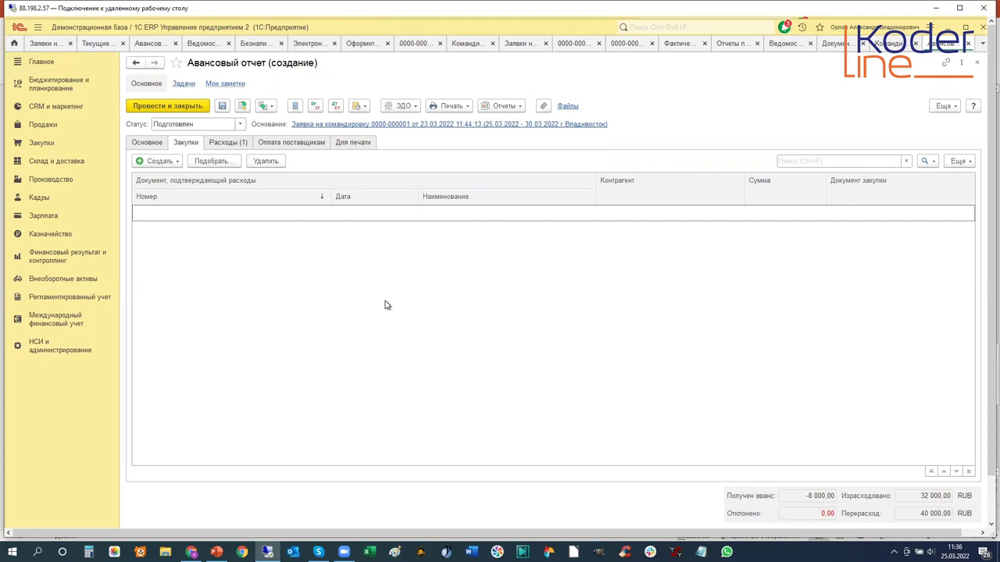
click(210, 161)
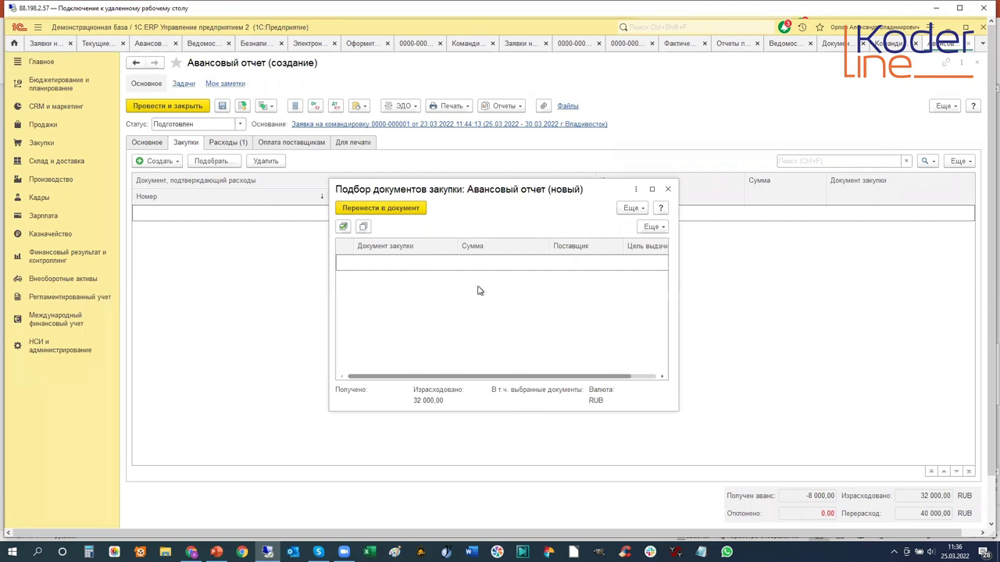
click(669, 190)
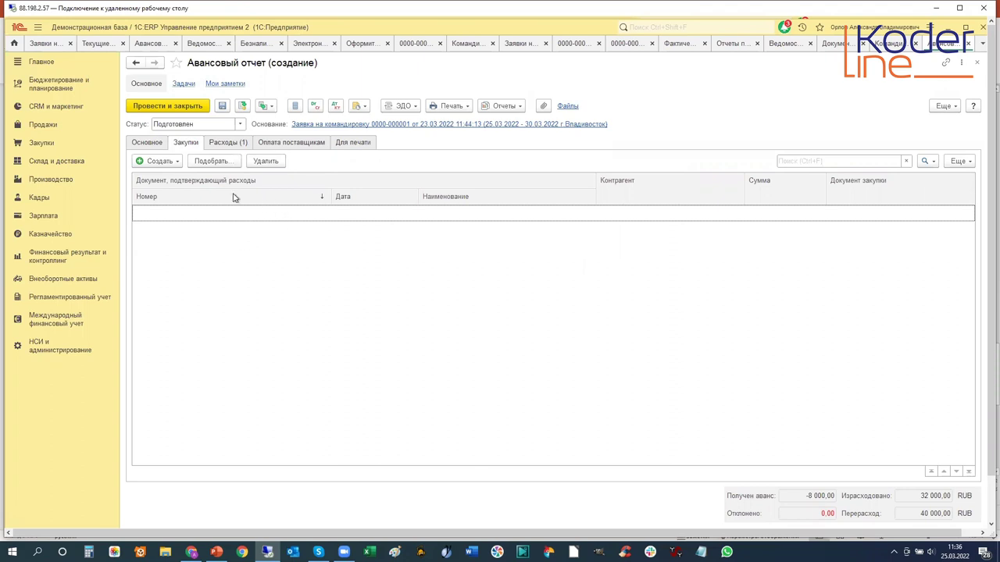
click(216, 145)
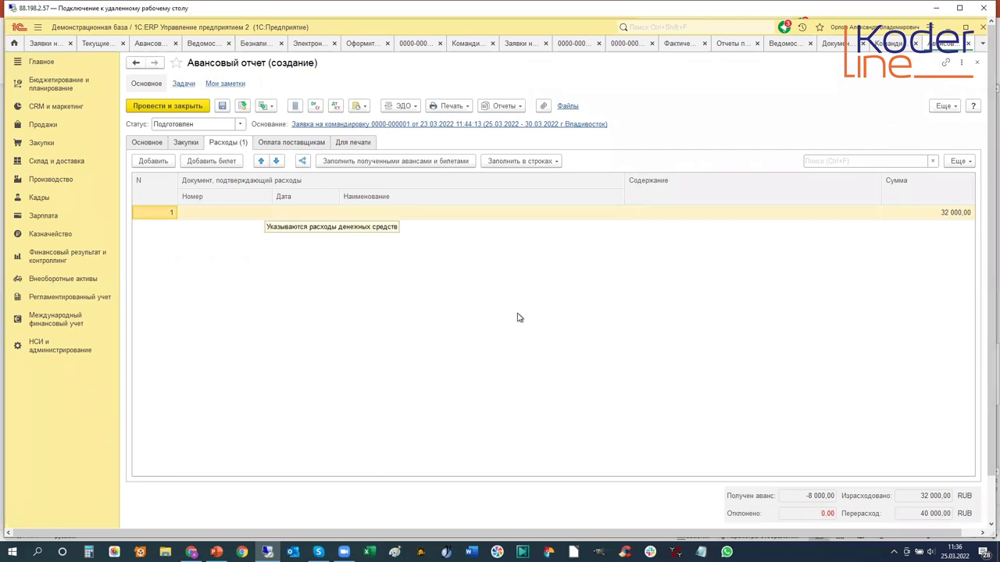
click(968, 44)
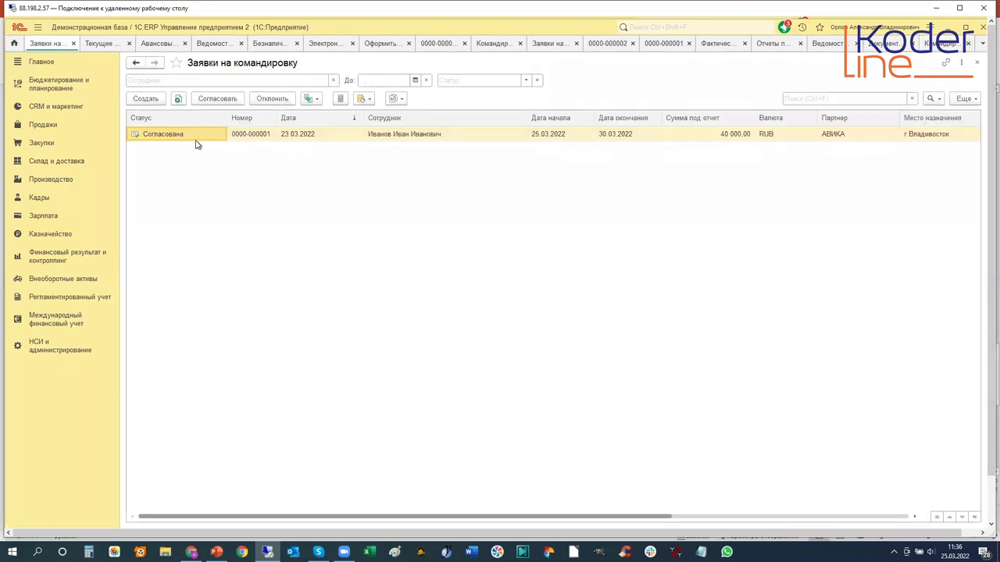
Open the treasury journal Авансовые отчеты and select its first document
click(50, 240)
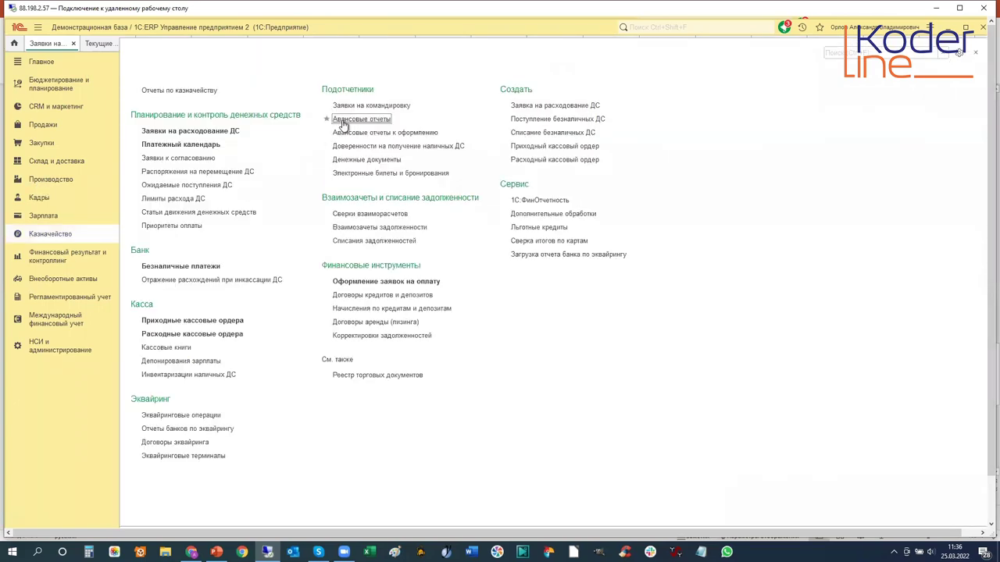
click(344, 126)
click(314, 149)
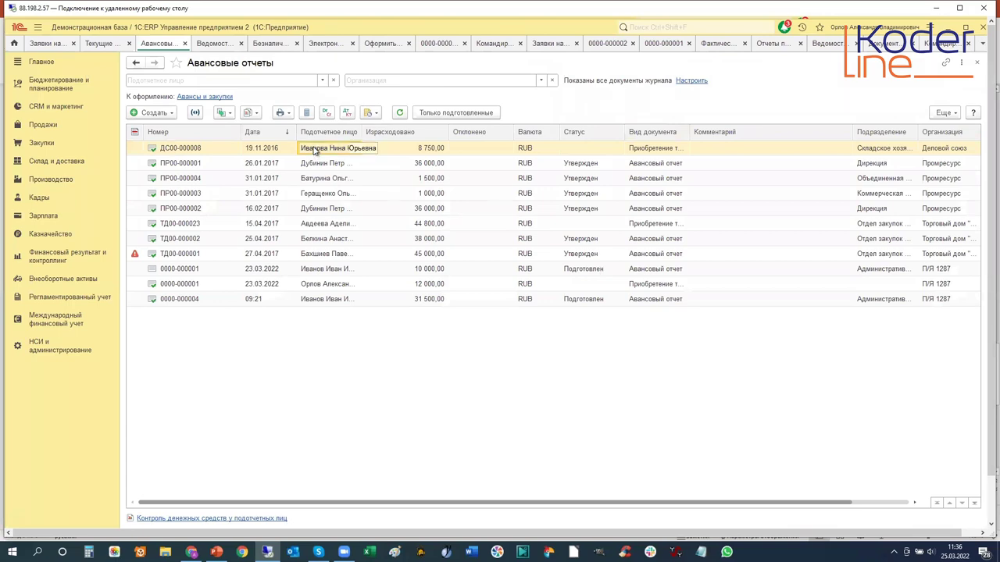
Open purchase document ДС00-000008 from the Авансовые отчеты journal, view its accountable-person purchase operation, and close it
click(312, 147)
click(312, 148)
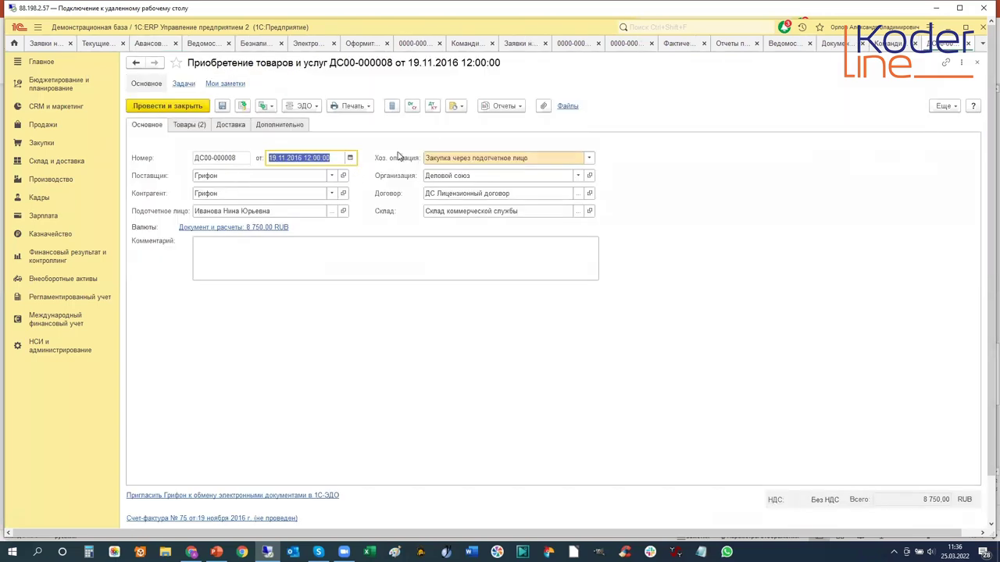
click(978, 62)
click(335, 302)
double_click(334, 301)
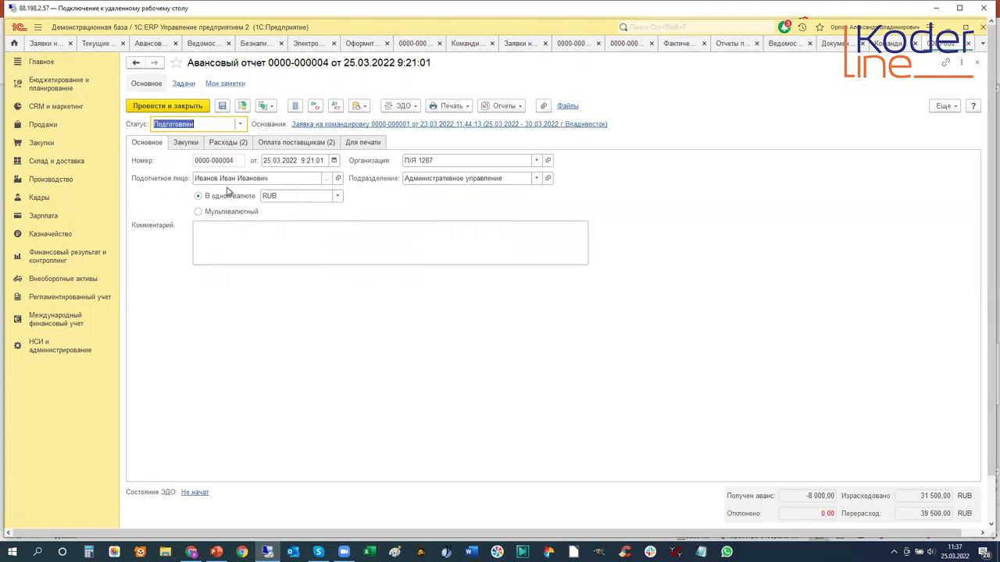
click(186, 144)
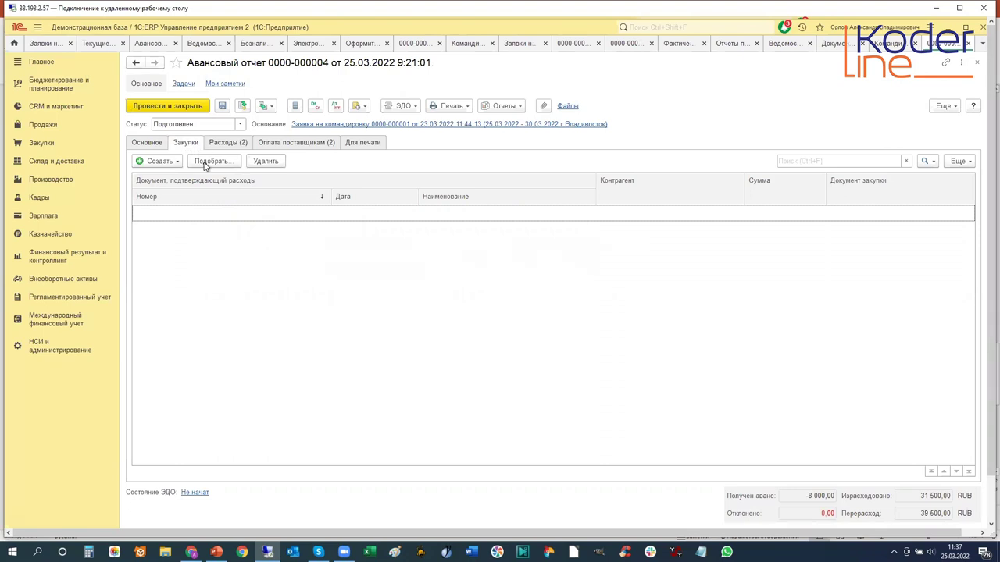
click(209, 161)
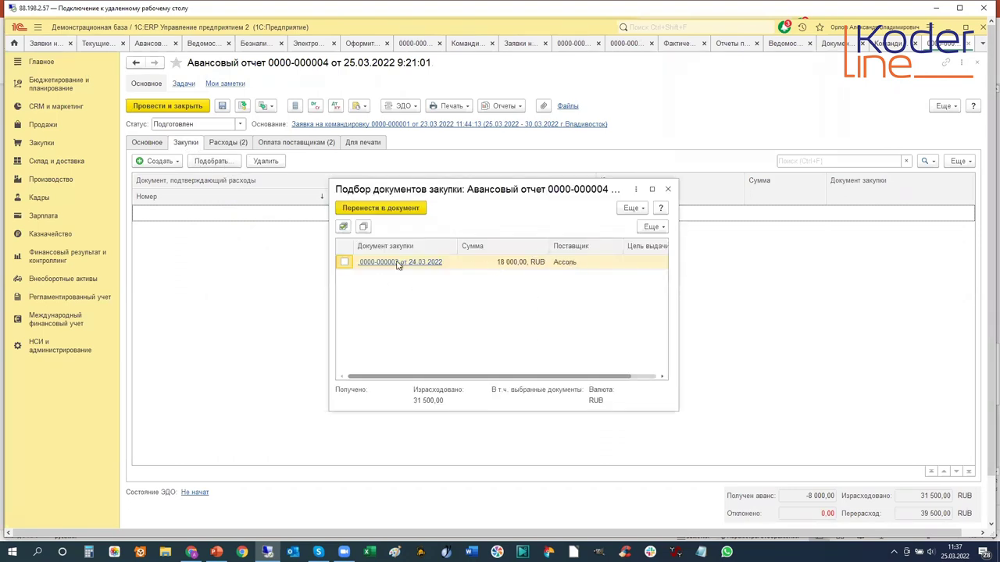
click(668, 189)
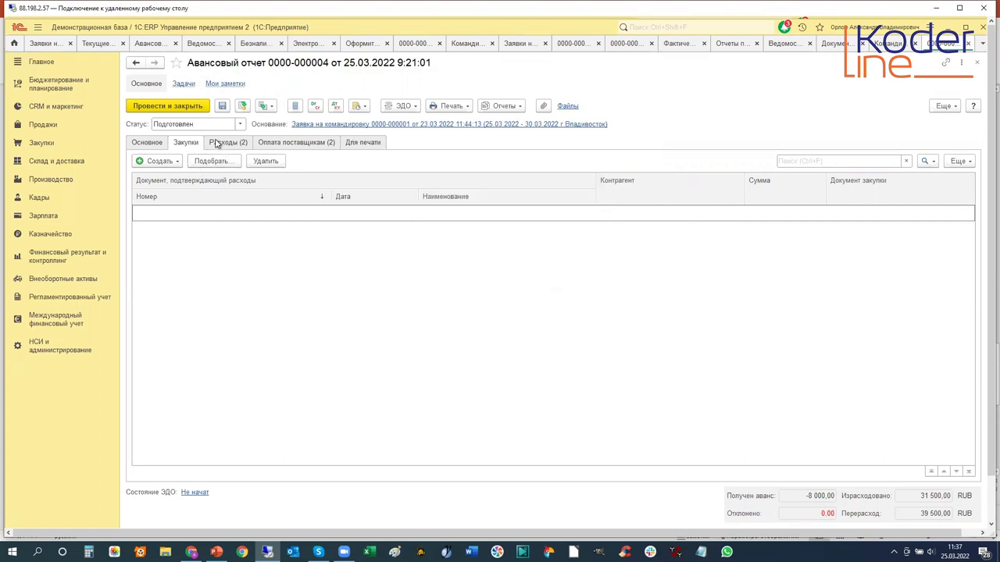
Examine the report's expense lines for the airport transfer and the notary services
click(217, 144)
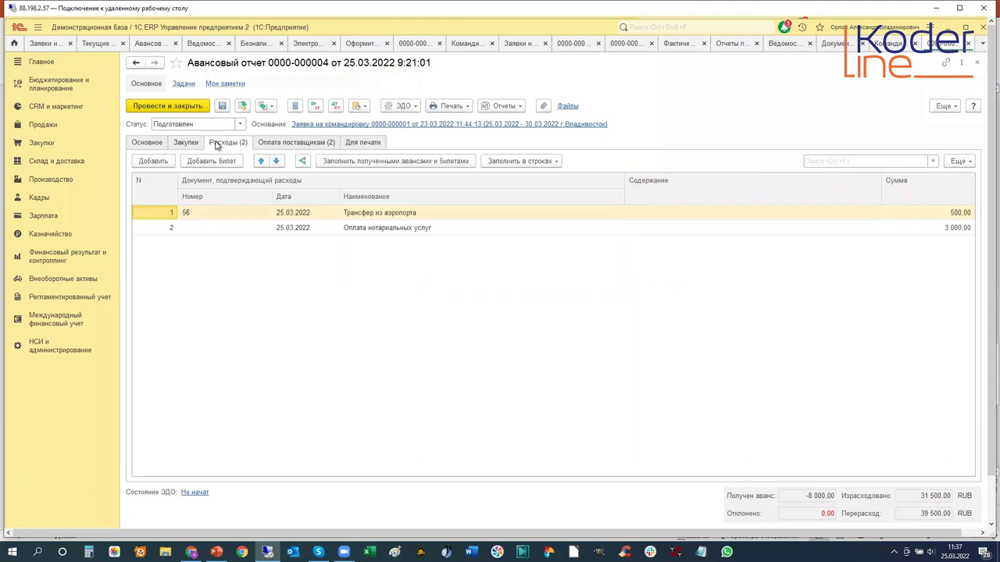
click(450, 216)
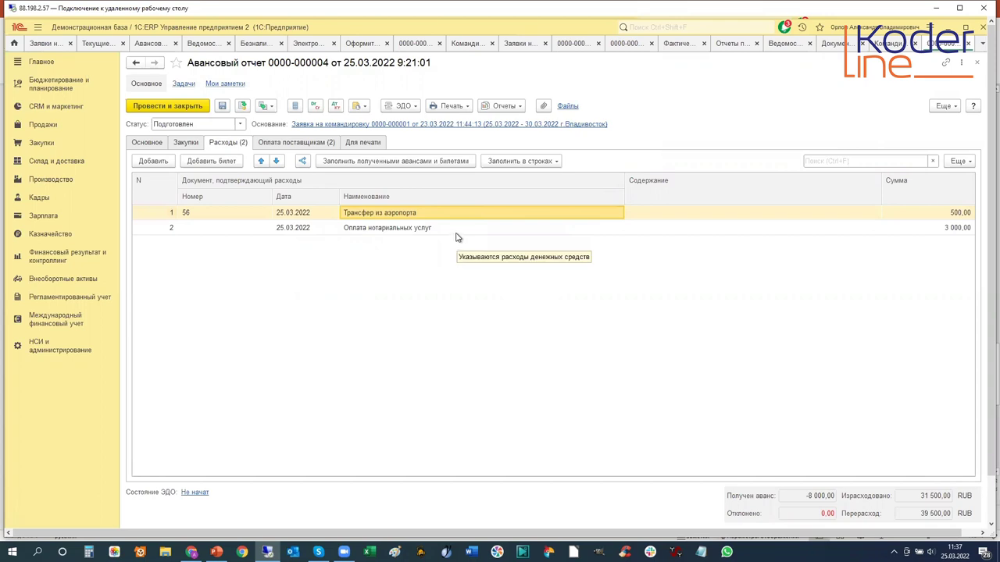
click(458, 232)
click(461, 218)
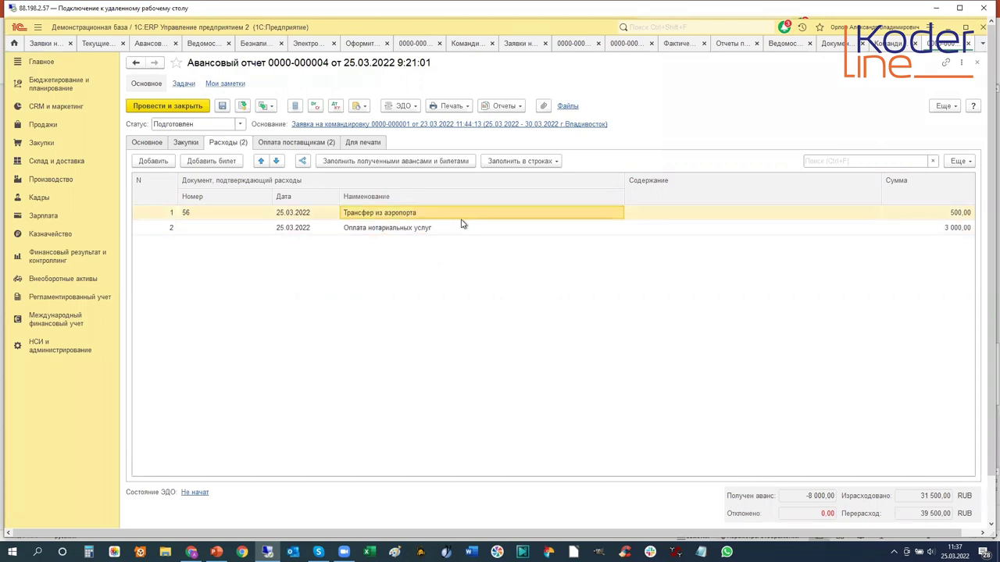
click(458, 229)
click(460, 218)
click(459, 225)
click(460, 219)
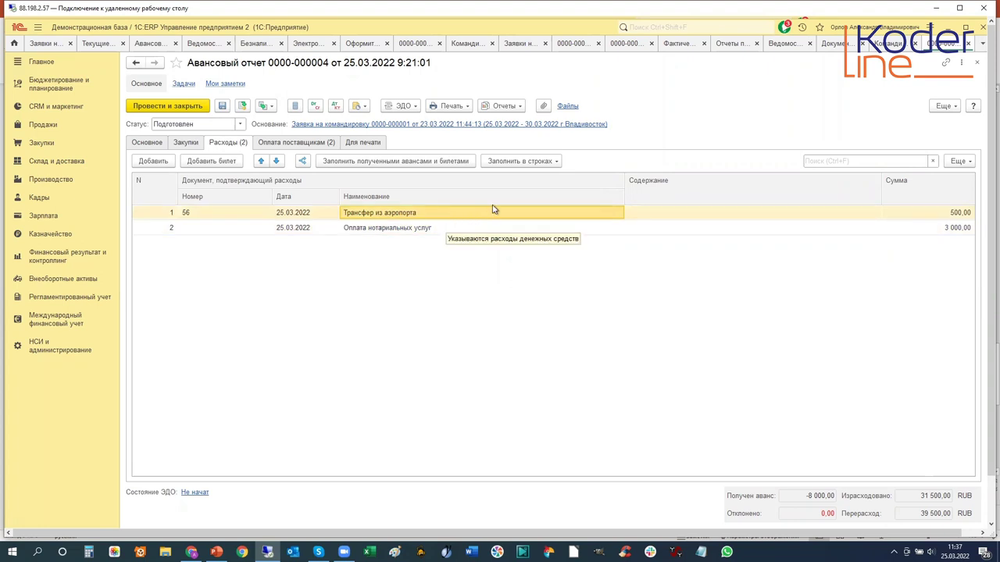
Open the file selection for attaching a supporting document, cancel it, and go over both expense lines again
click(543, 110)
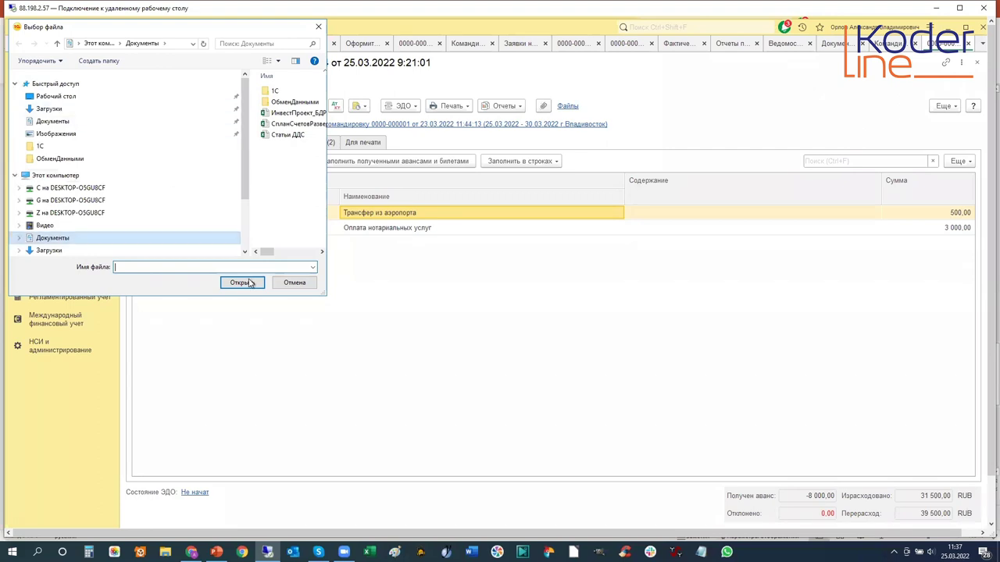
click(293, 282)
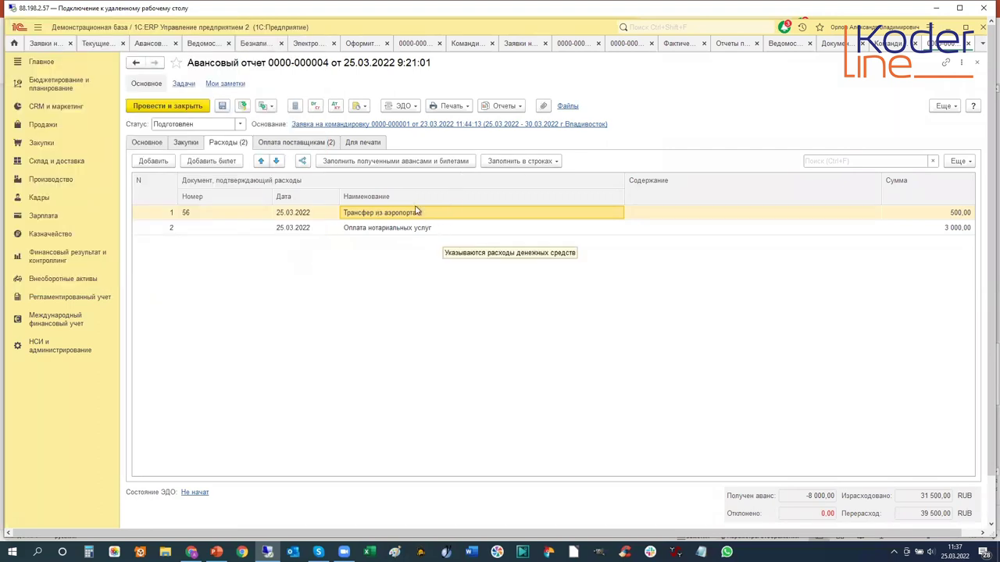
click(470, 229)
click(475, 215)
click(475, 228)
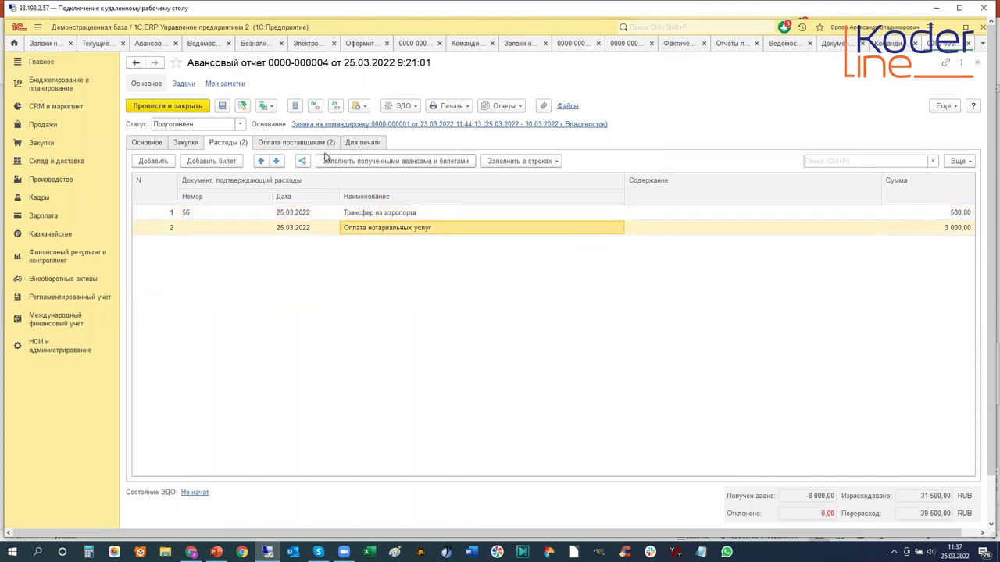
Examine the payments to suppliers Ассоль and ПАО АЭРОФЛОТ, request filling by balances, and decline cancelling the report's posting
click(294, 143)
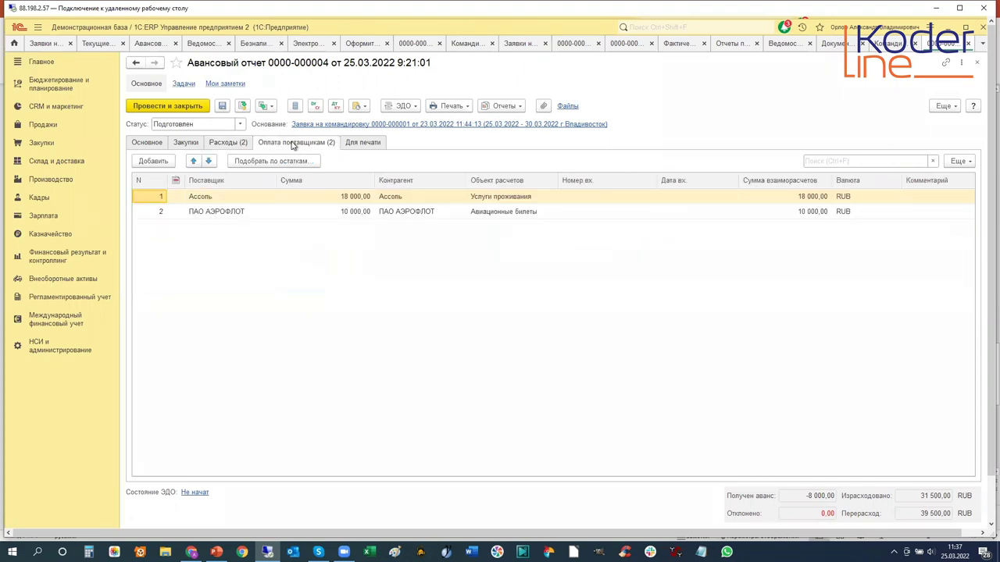
click(603, 197)
click(600, 212)
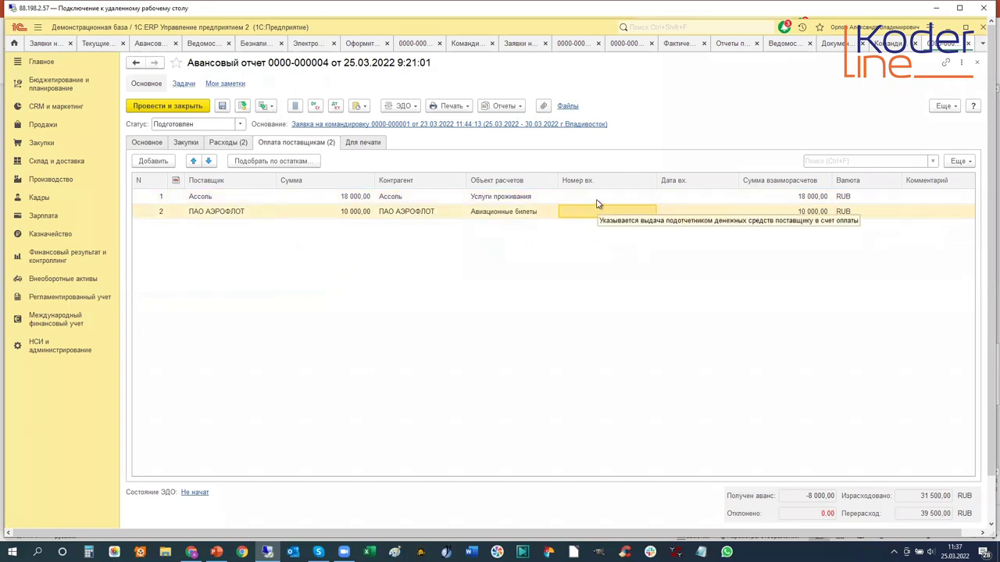
click(598, 200)
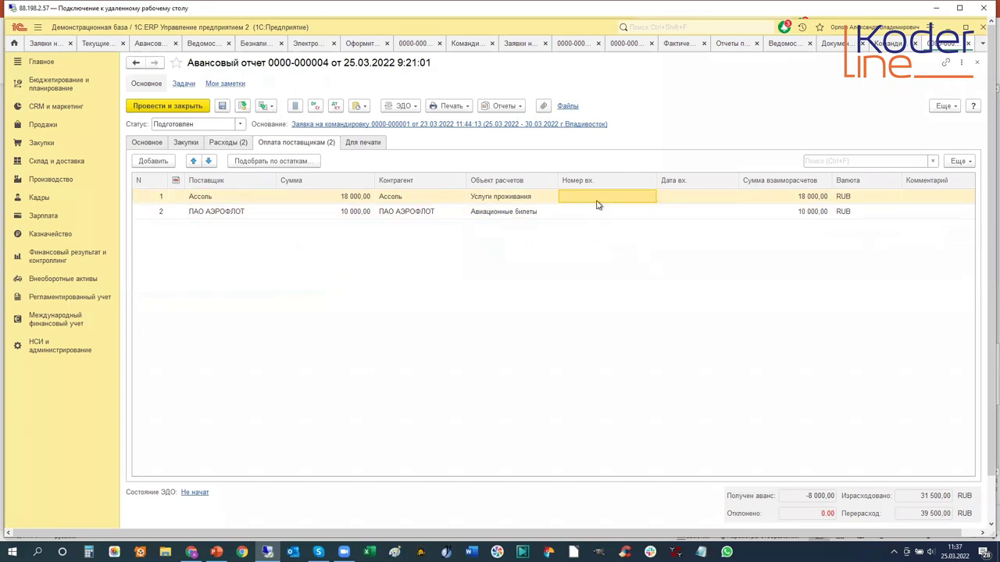
click(430, 216)
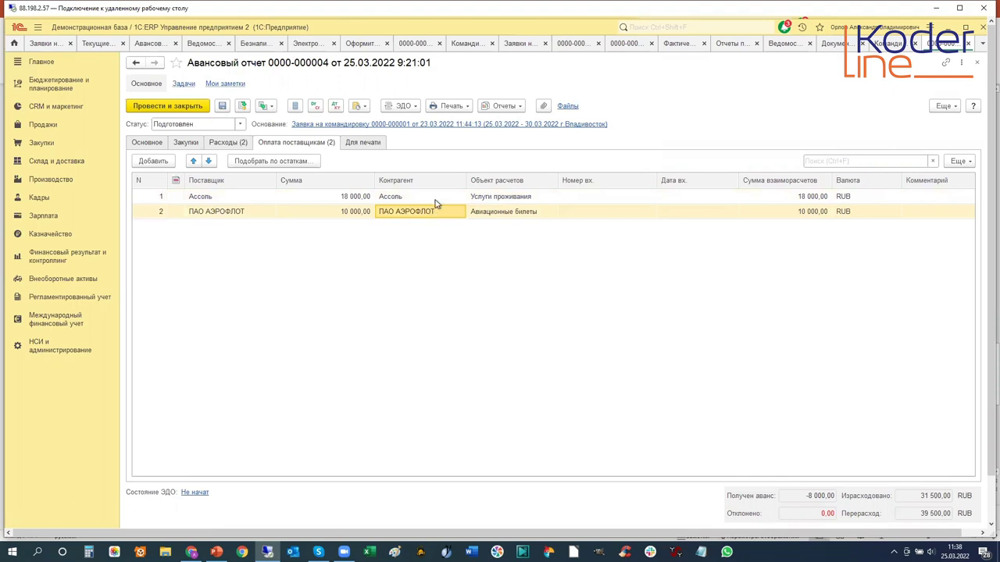
click(436, 202)
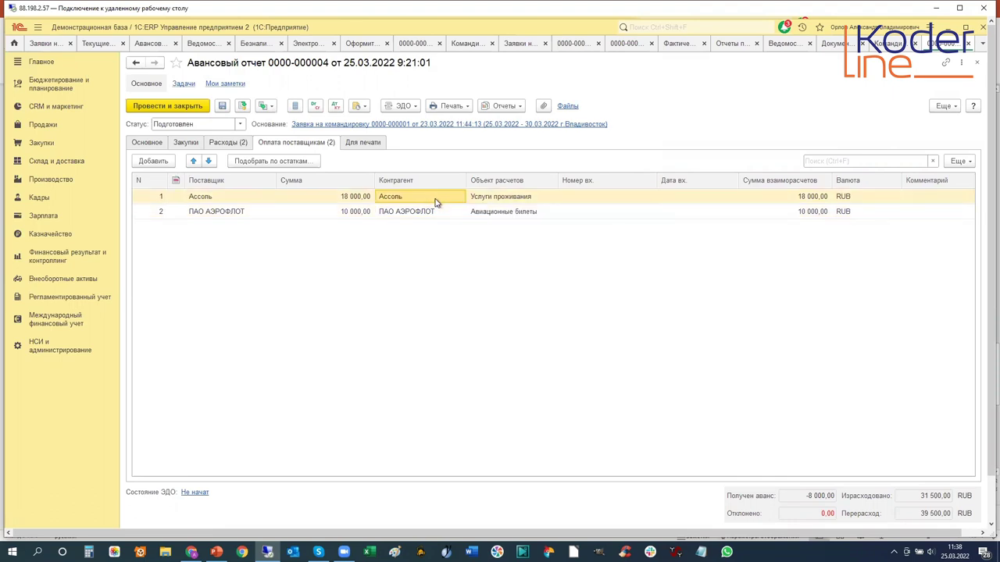
click(285, 161)
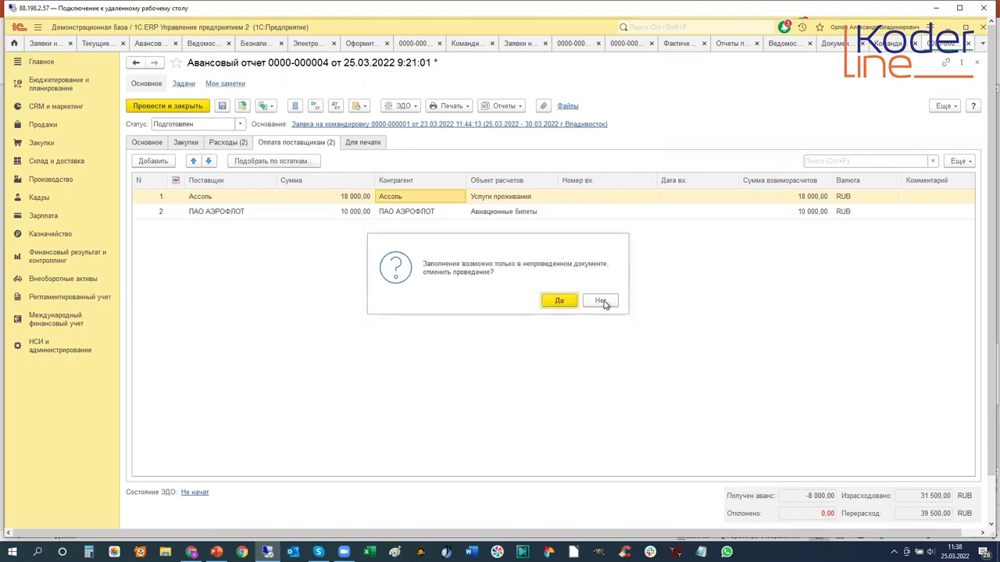
click(601, 302)
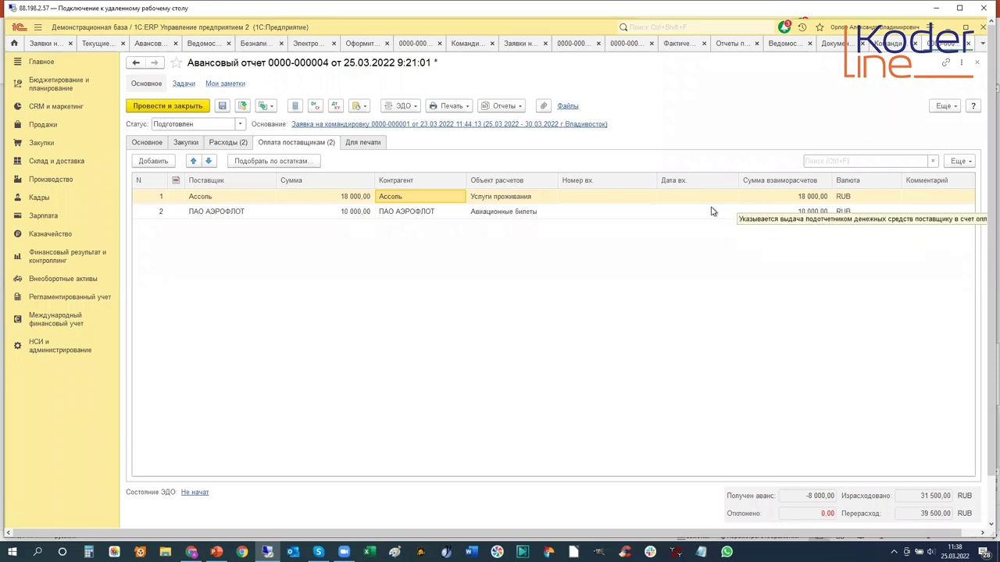
Add a blank supplier payment line, examine the settlement objects available for it, and close the selection without choosing one
click(150, 161)
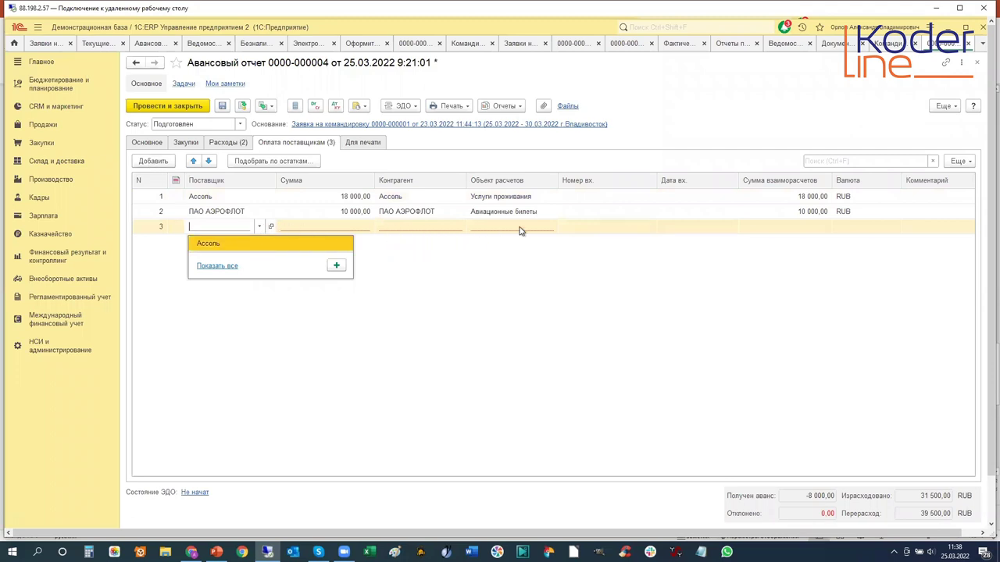
key(Escape)
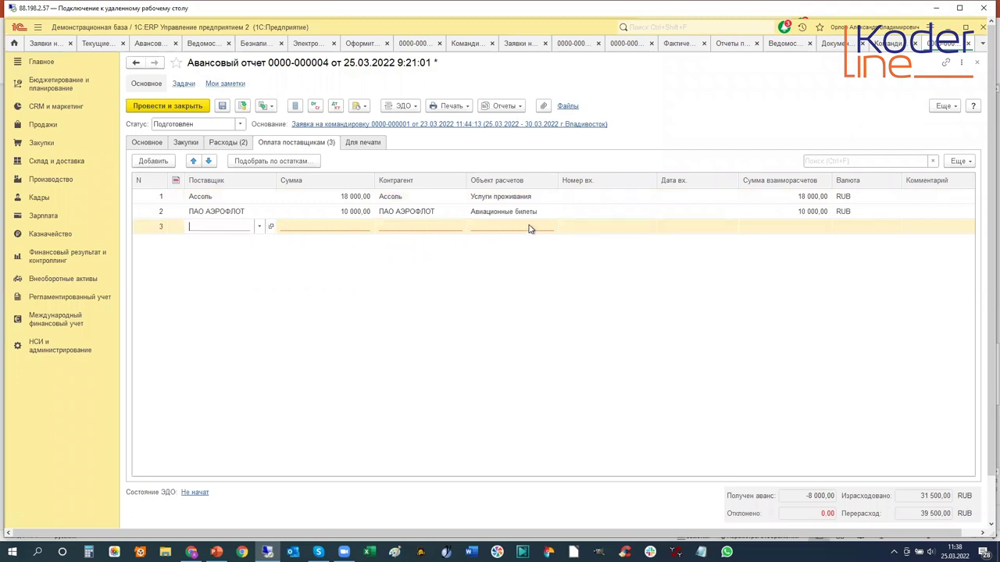
key(Escape)
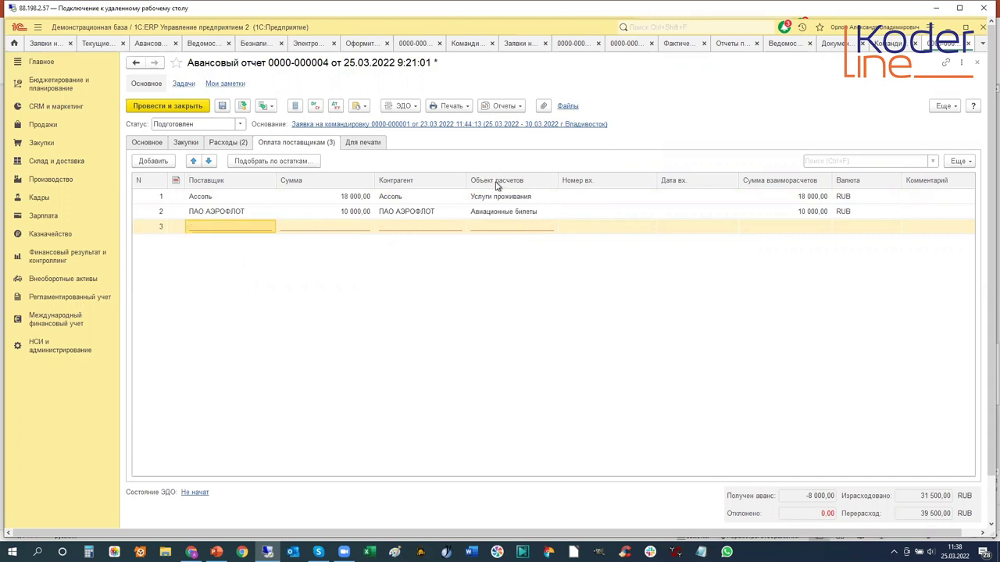
click(506, 226)
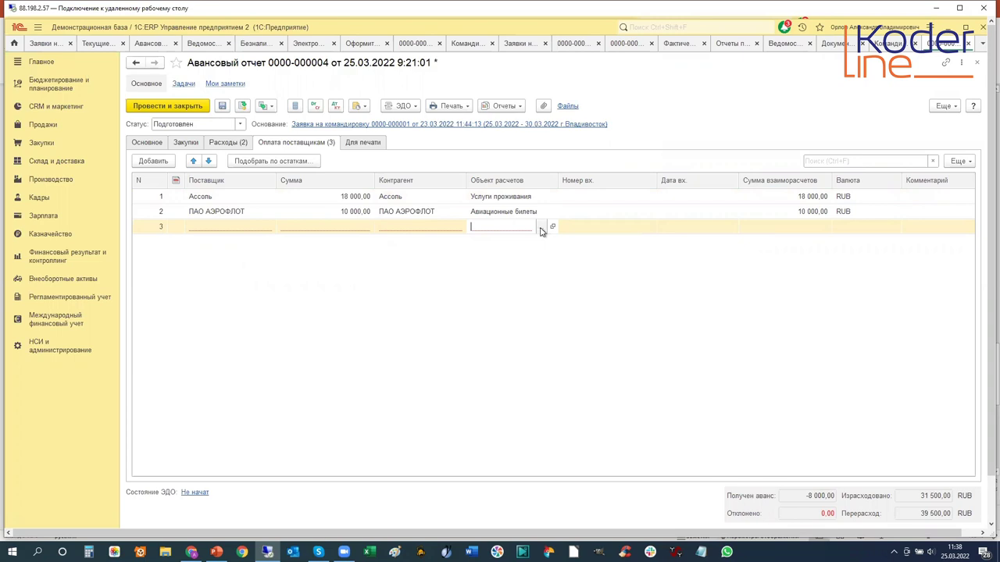
click(541, 229)
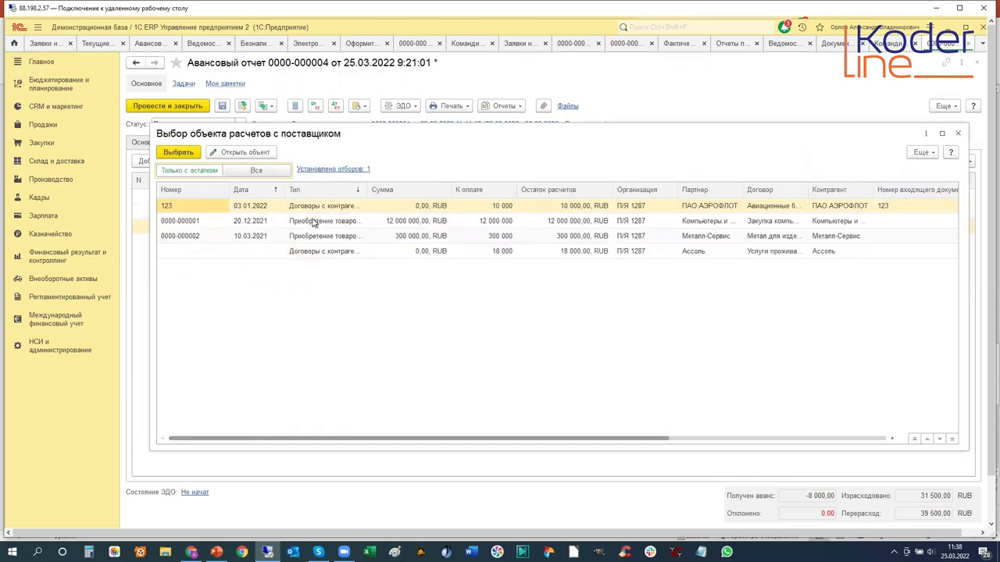
click(573, 206)
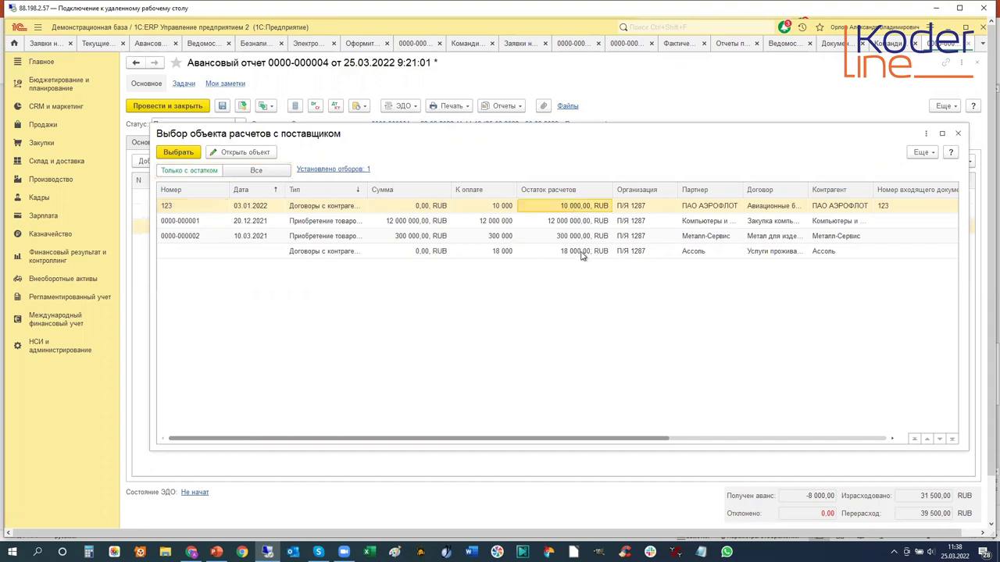
click(582, 253)
click(567, 208)
click(578, 258)
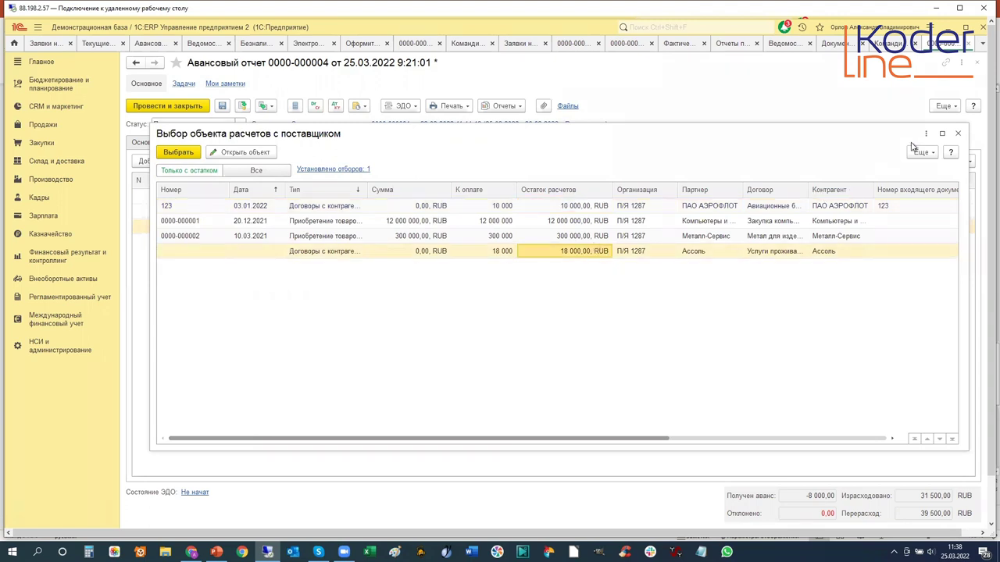
click(957, 133)
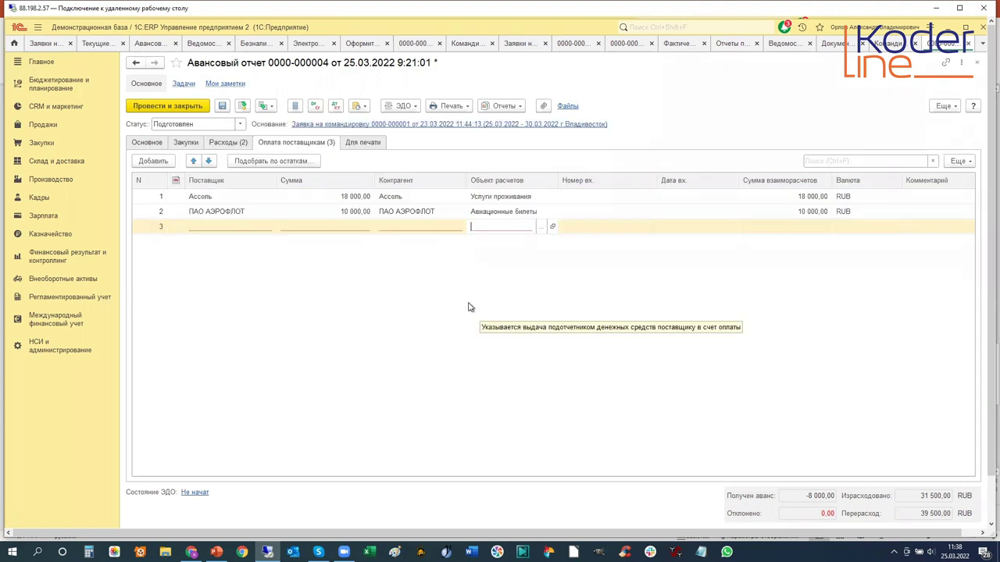
Discard the blank third supplier payment line while keeping the advance report open
click(419, 276)
key(Escape)
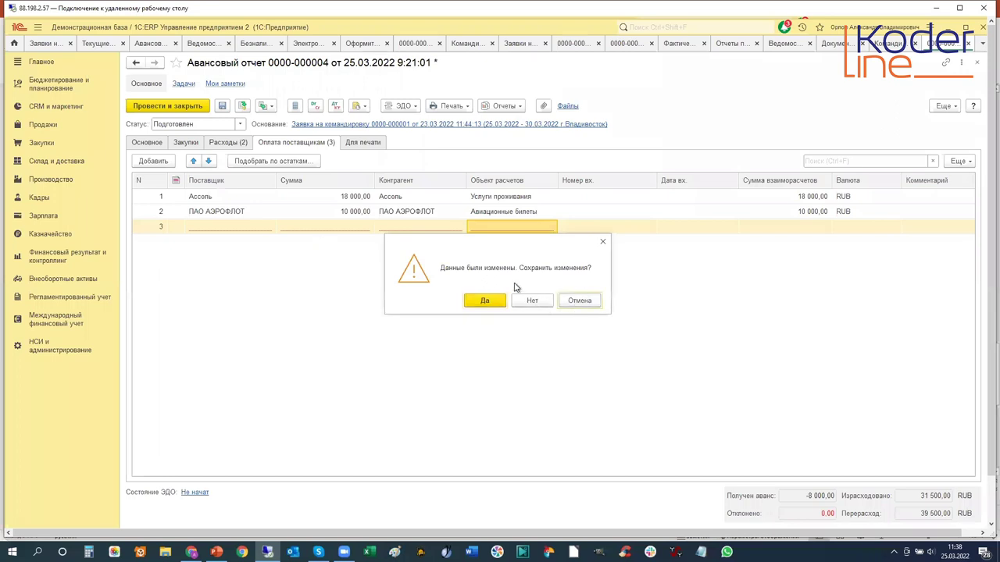
click(578, 301)
click(333, 229)
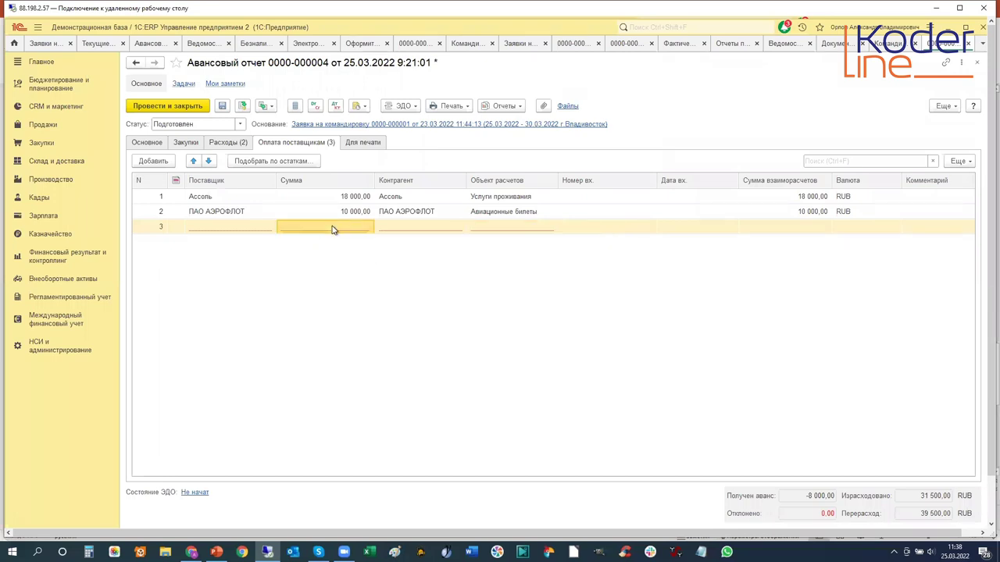
key(Escape)
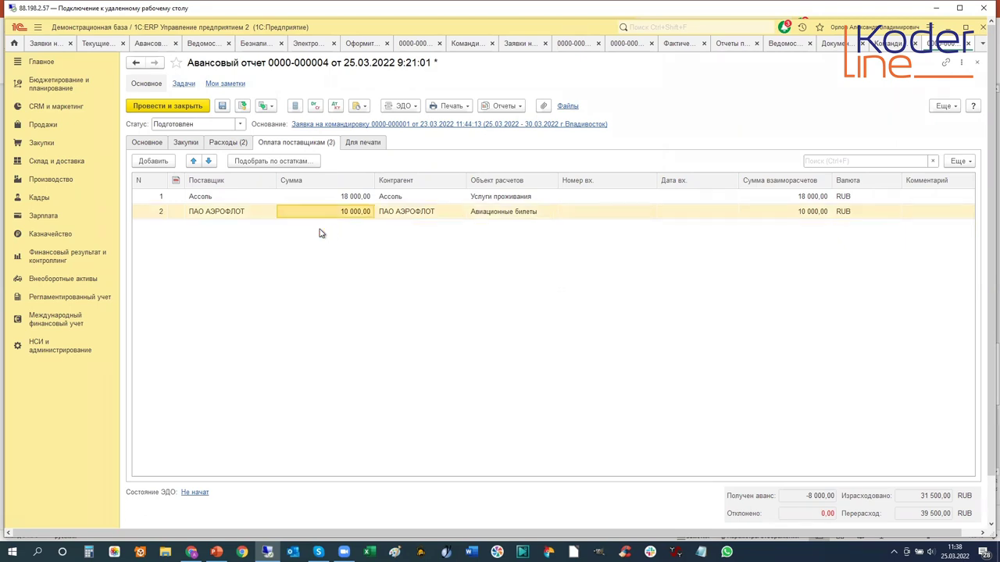
Review the advance report's print details and main data, and post and close the report
click(362, 143)
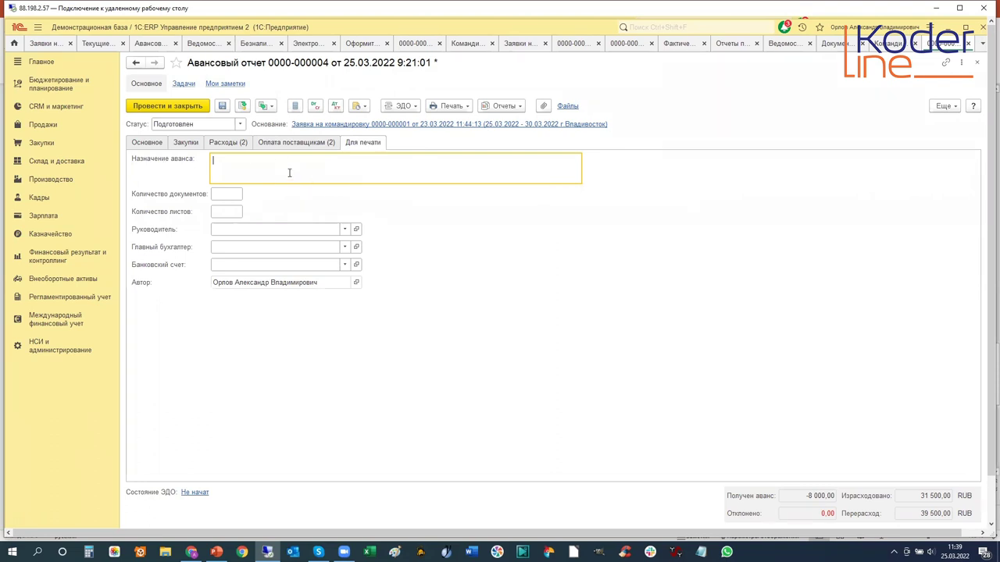
click(138, 143)
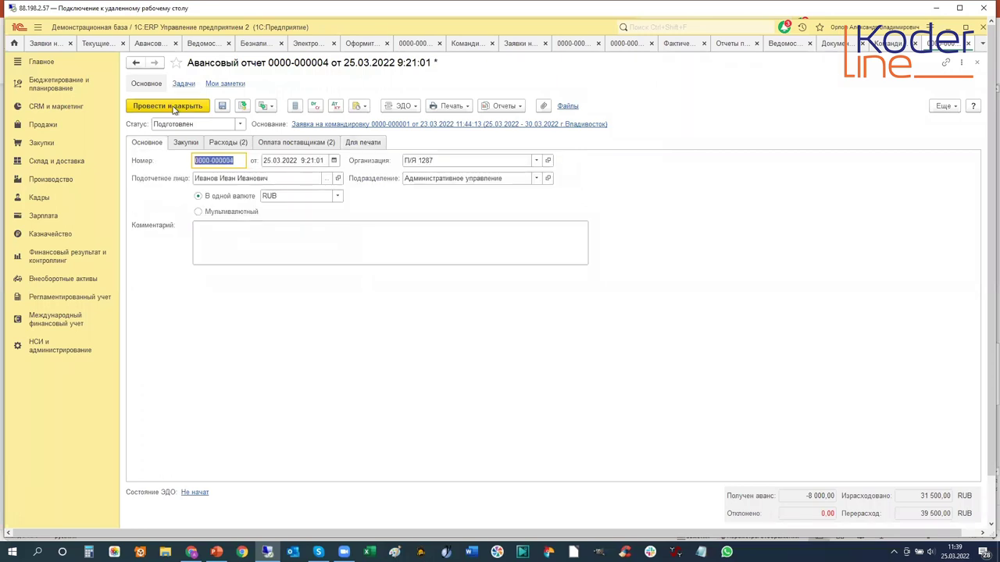
click(174, 105)
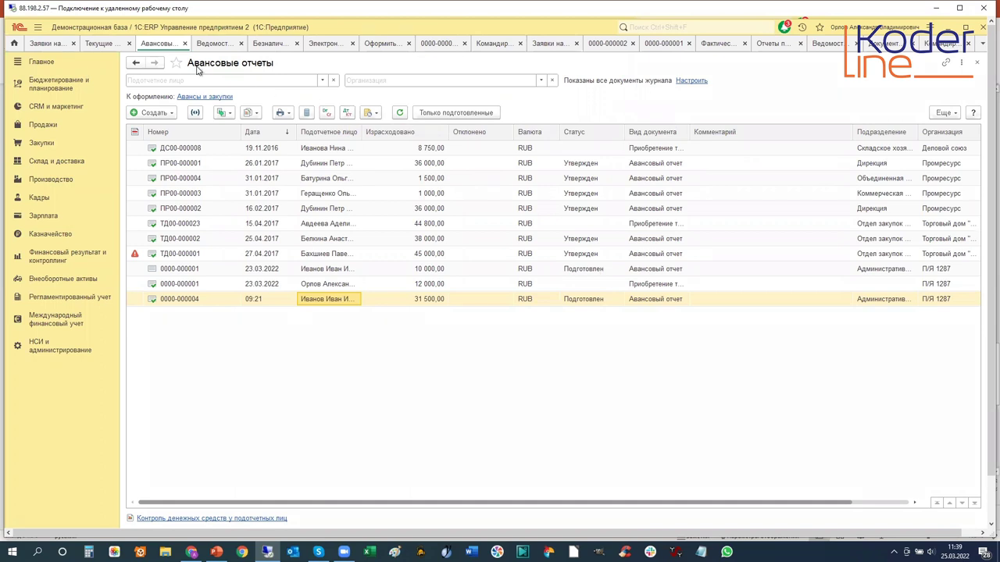
Open the unsaved trip order for 25.03.2022–30.03.2022, save it, and generate its document movements report
click(47, 43)
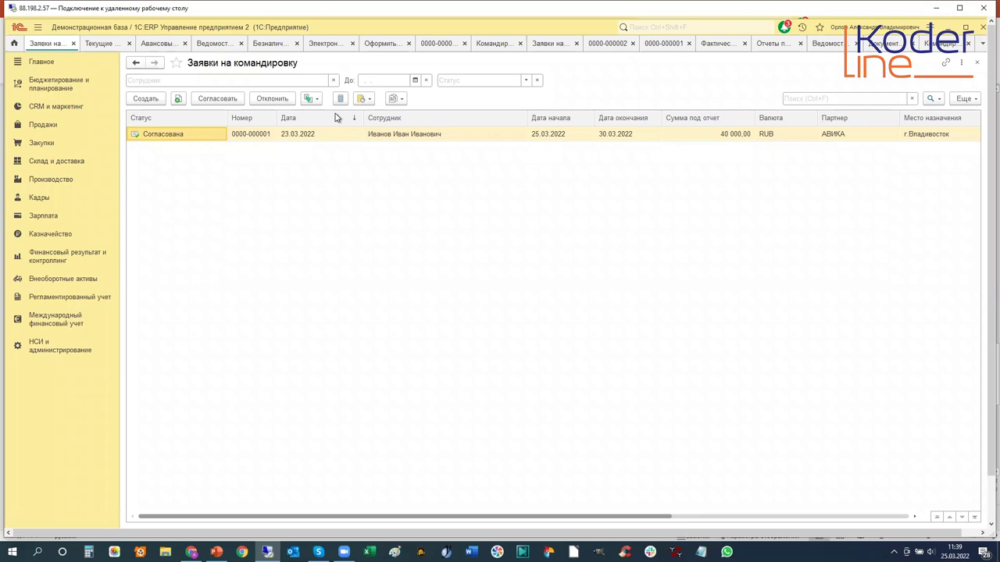
click(488, 44)
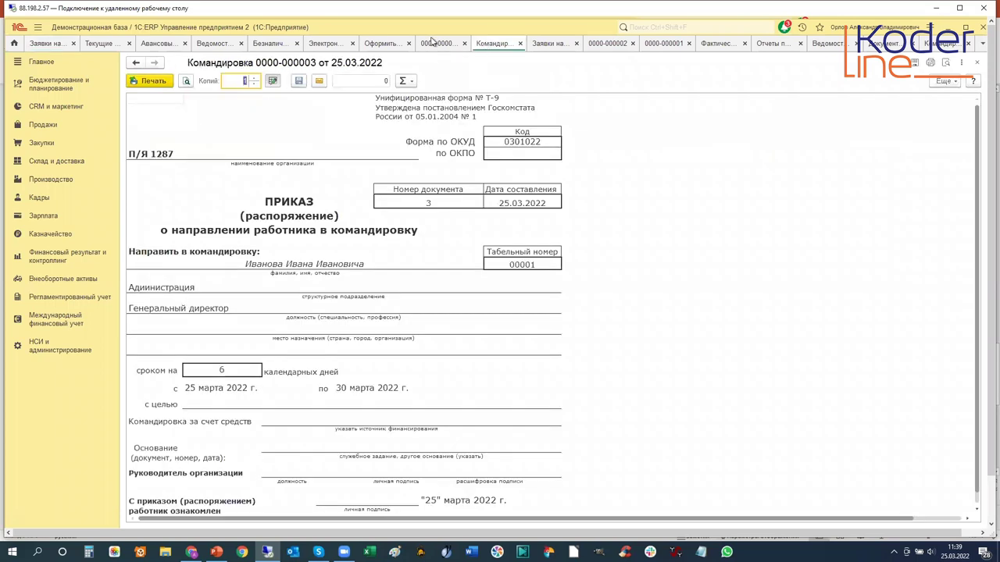
click(982, 44)
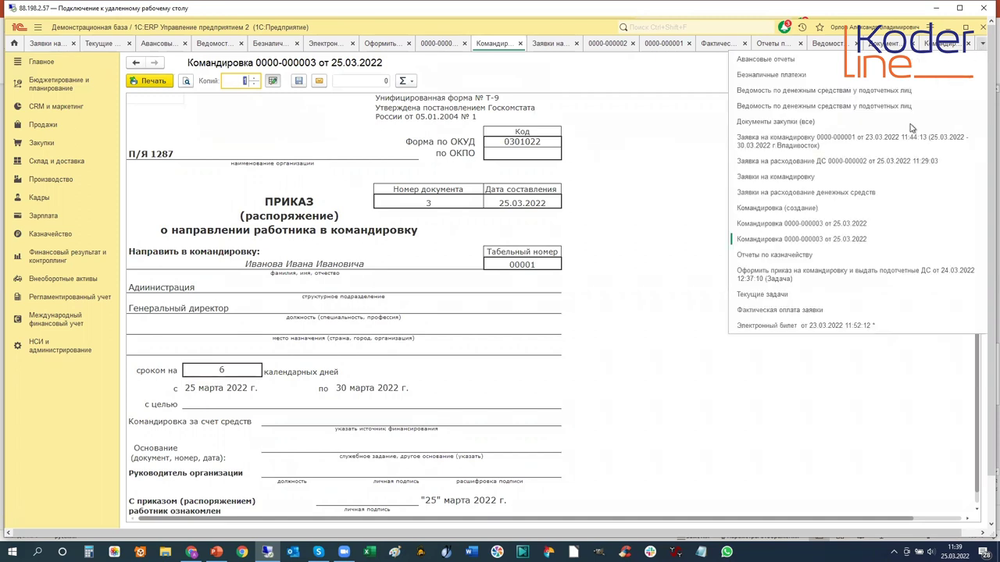
click(778, 212)
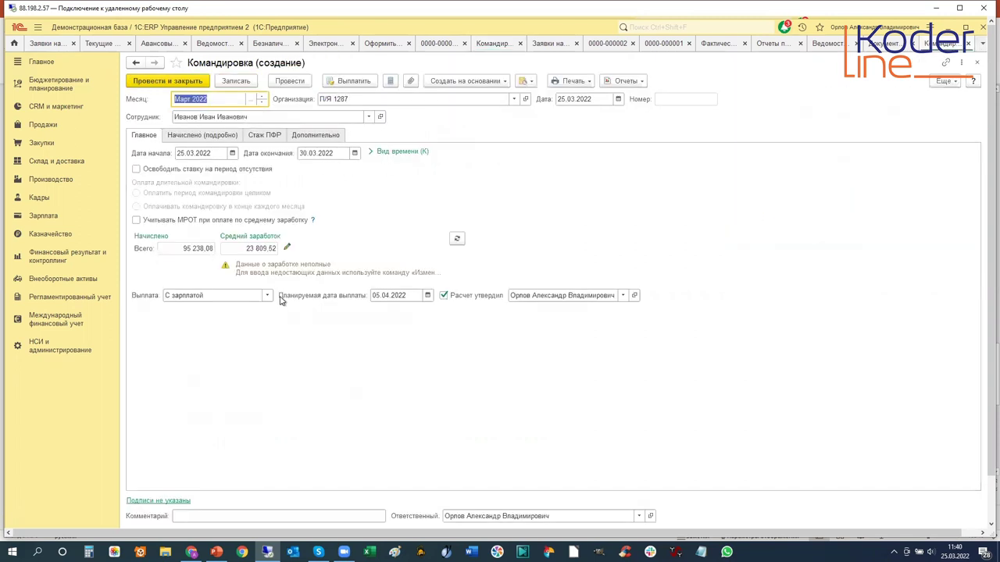
click(634, 81)
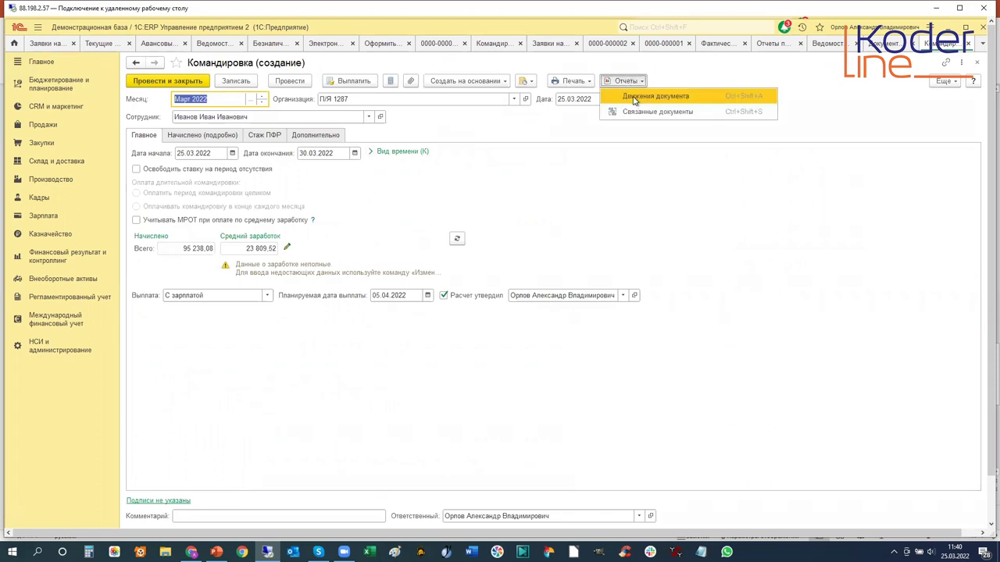
click(634, 96)
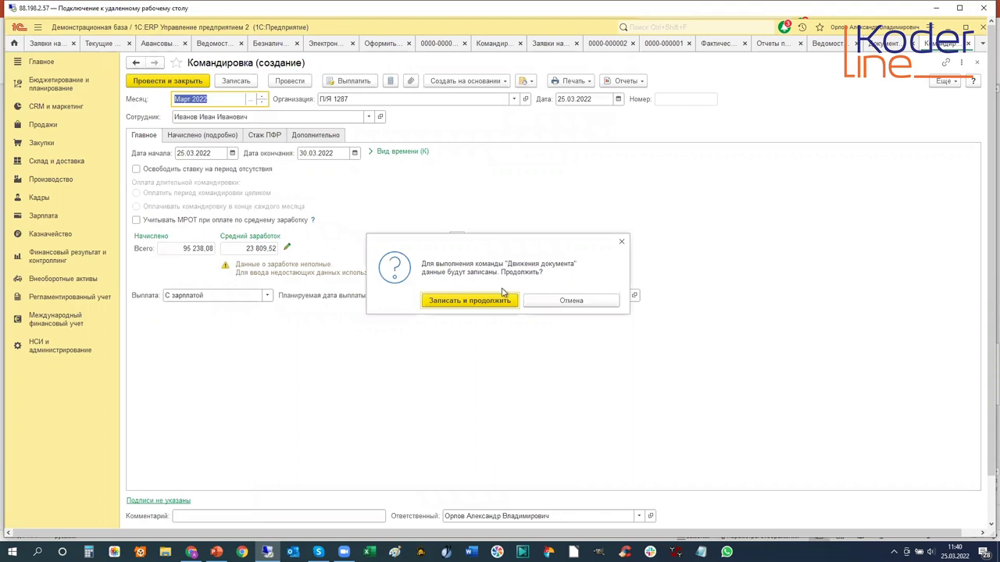
click(469, 300)
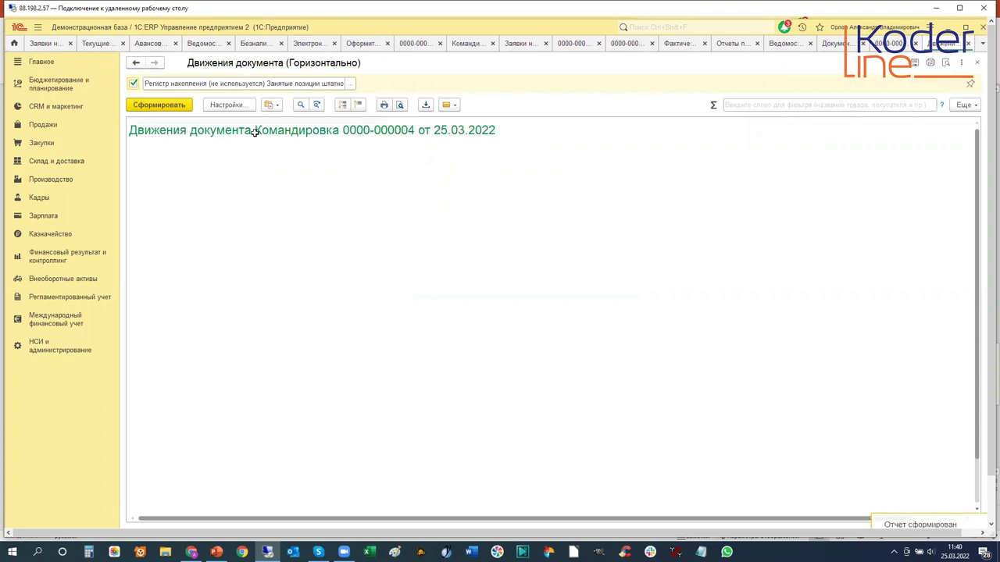
Regenerate the movements report, examine the list of registers included in its output, accept the selection, and close the report
click(165, 104)
click(350, 83)
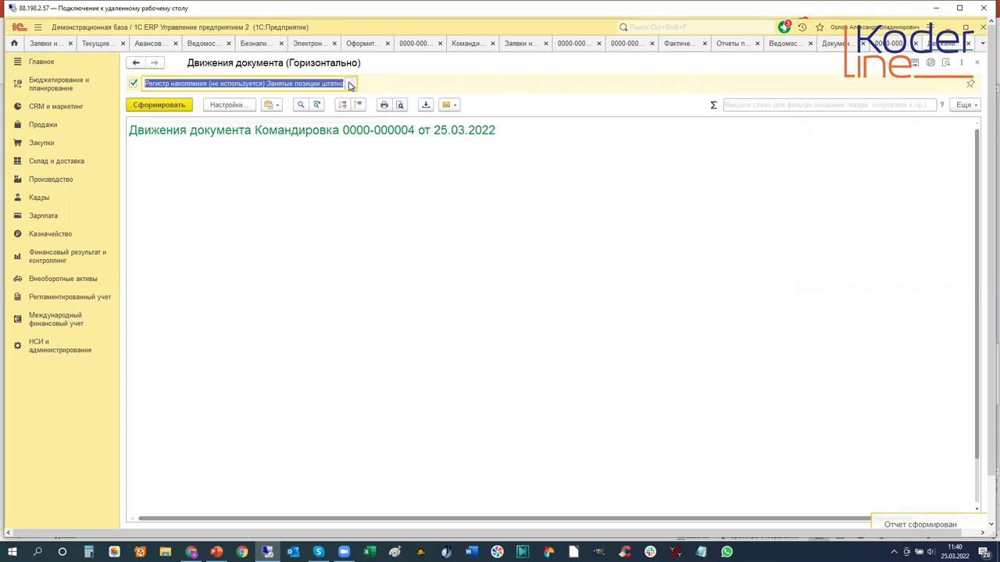
scroll(515, 319, down, 5)
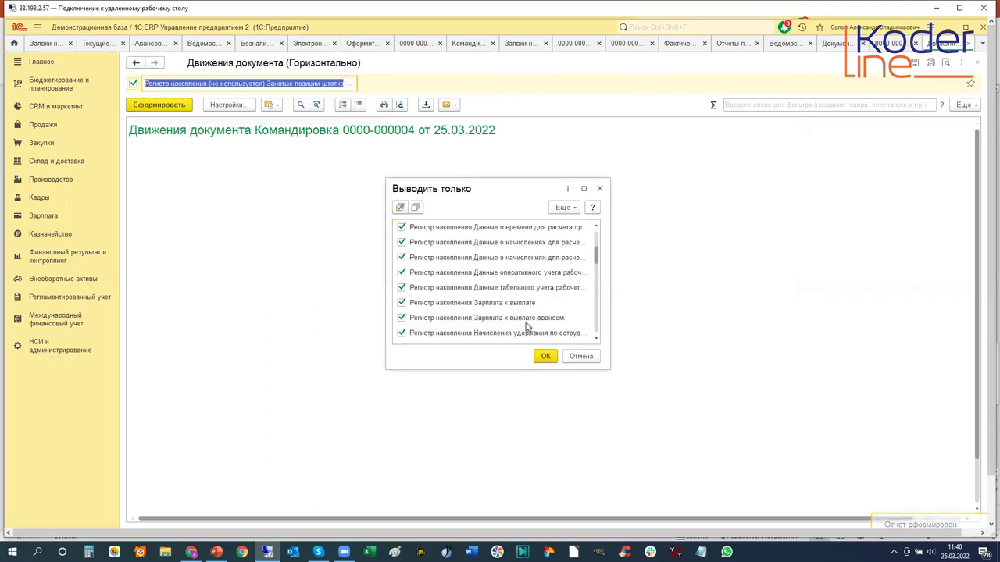
scroll(534, 321, up, 10)
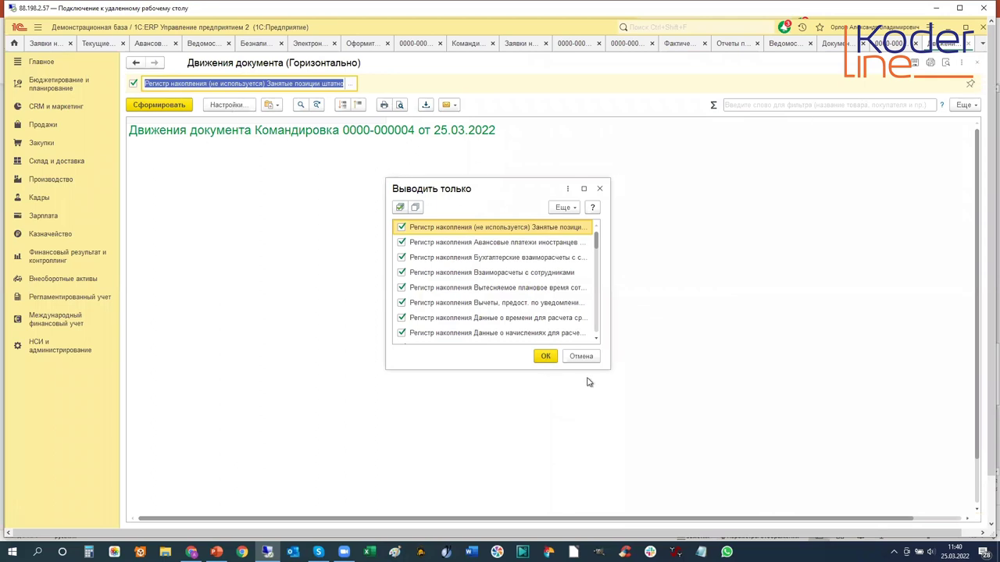
click(545, 357)
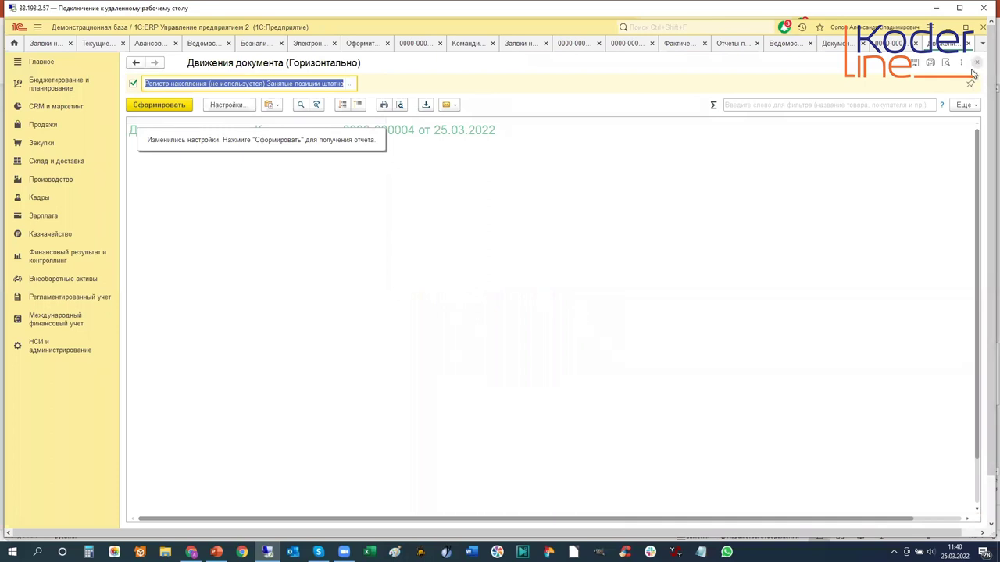
click(976, 65)
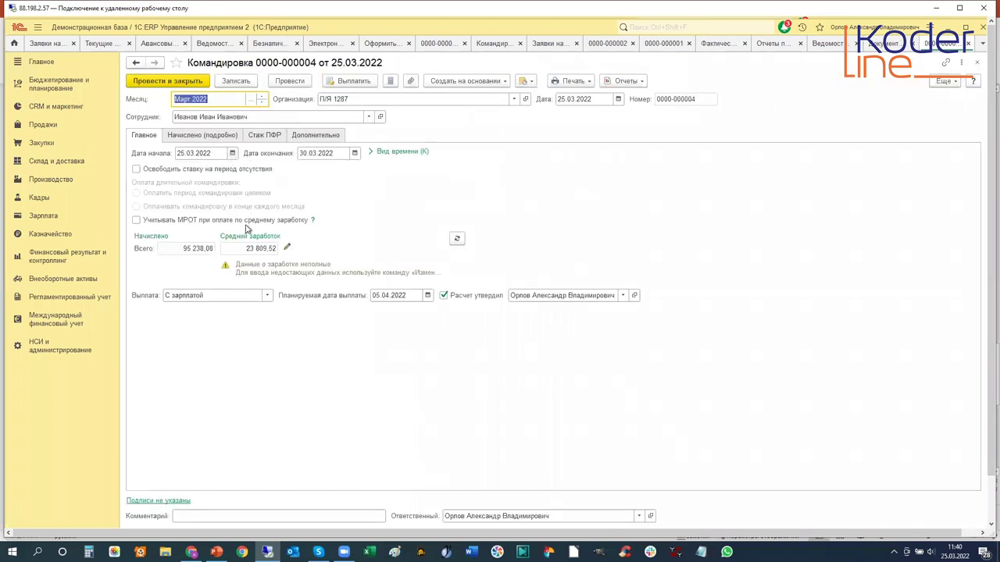
Review the trip order's detailed accruals, pension service record, additional data, and main data
click(188, 137)
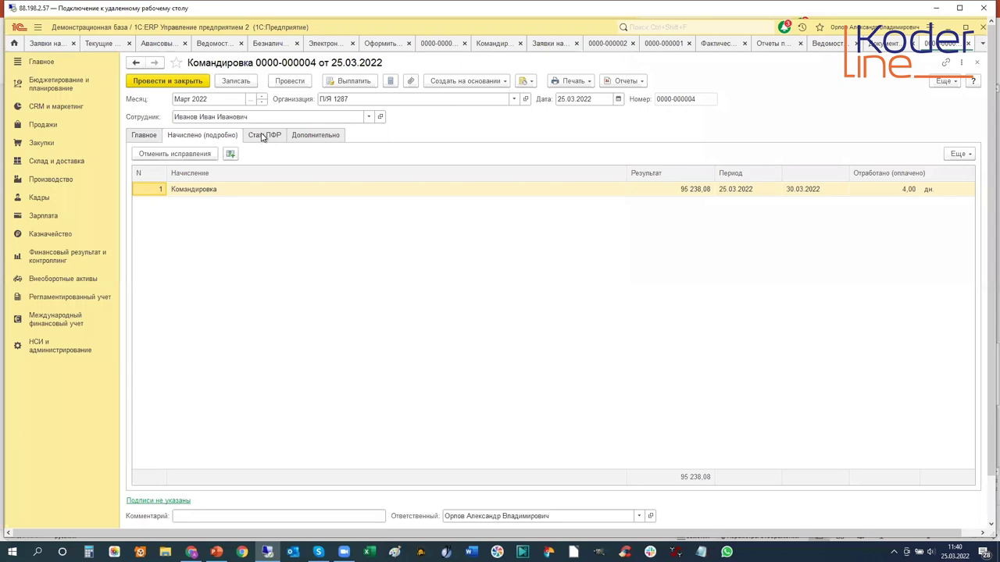
click(263, 137)
click(304, 135)
click(149, 135)
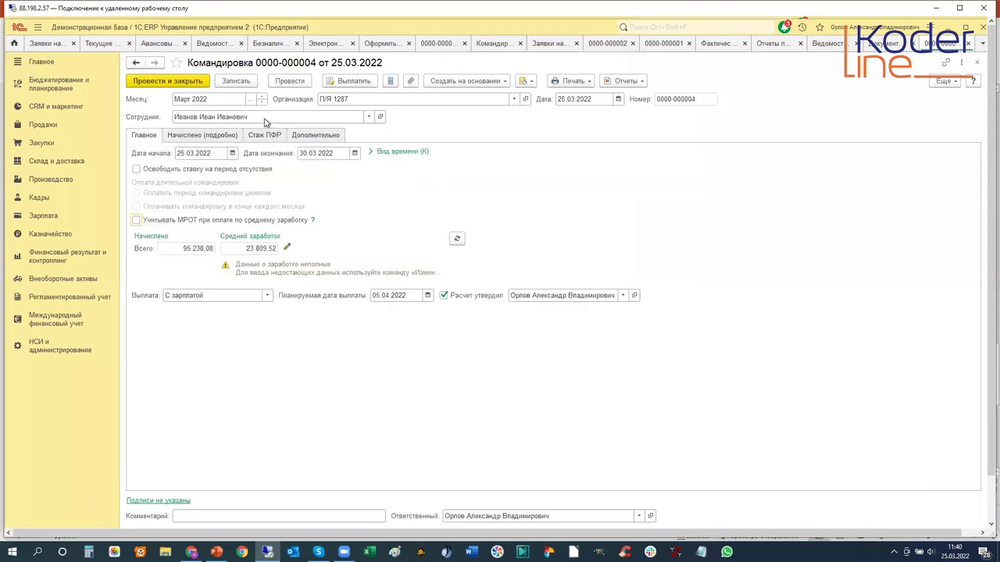
Try to post the newly saved trip order, and close it without saving the pending changes
click(286, 80)
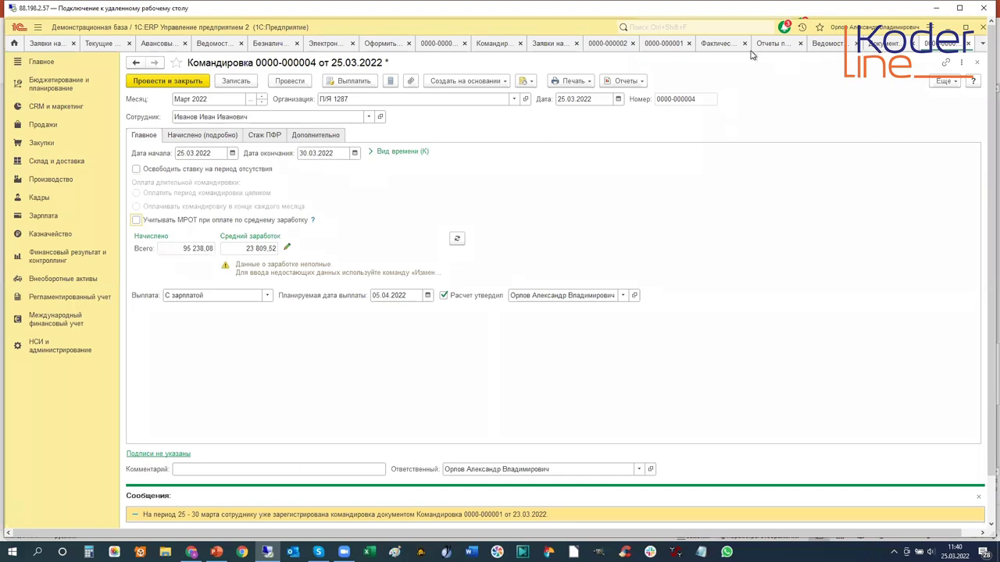
click(967, 45)
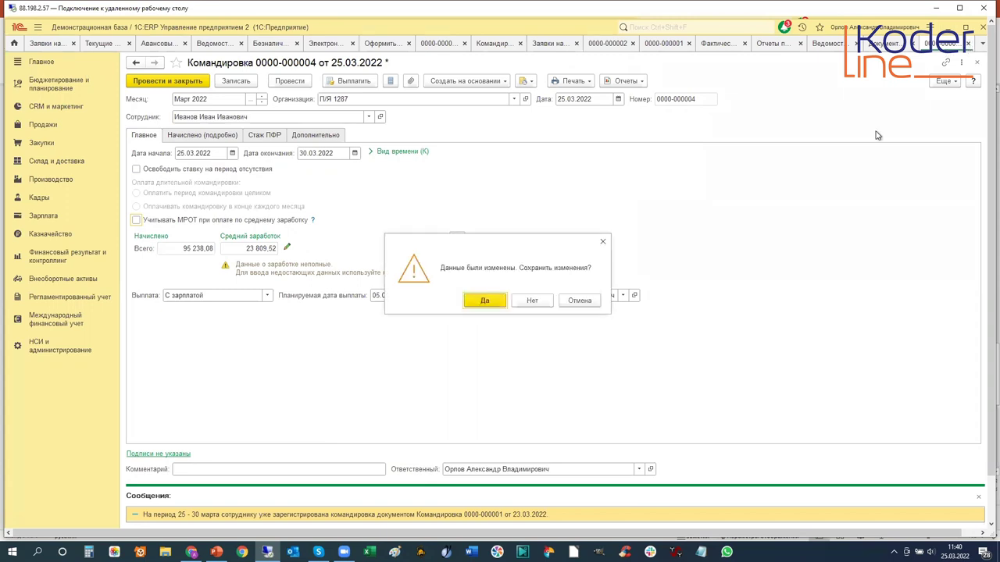
click(531, 303)
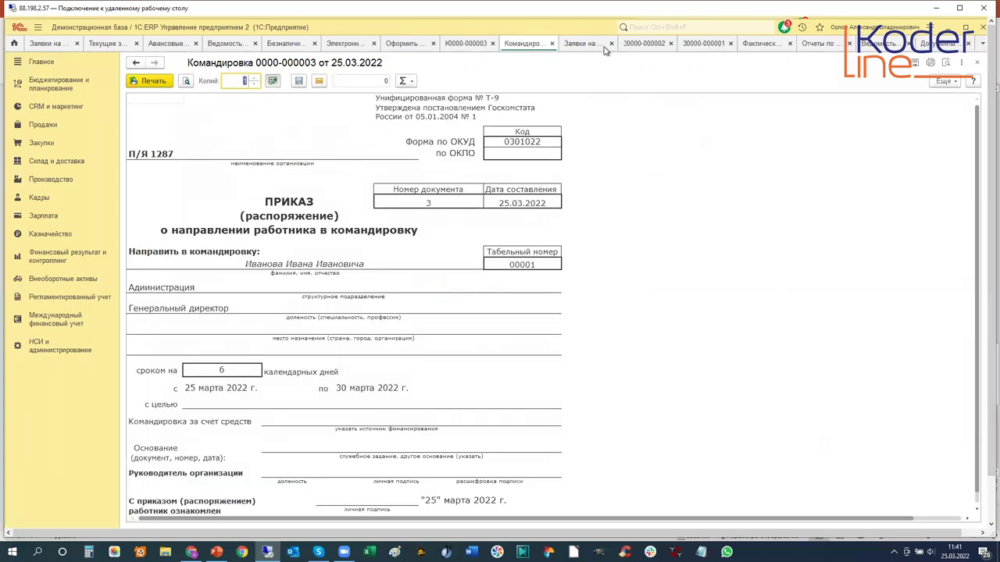
Open the other saved trip order of 25.03.2022 and generate its document movements report
click(982, 46)
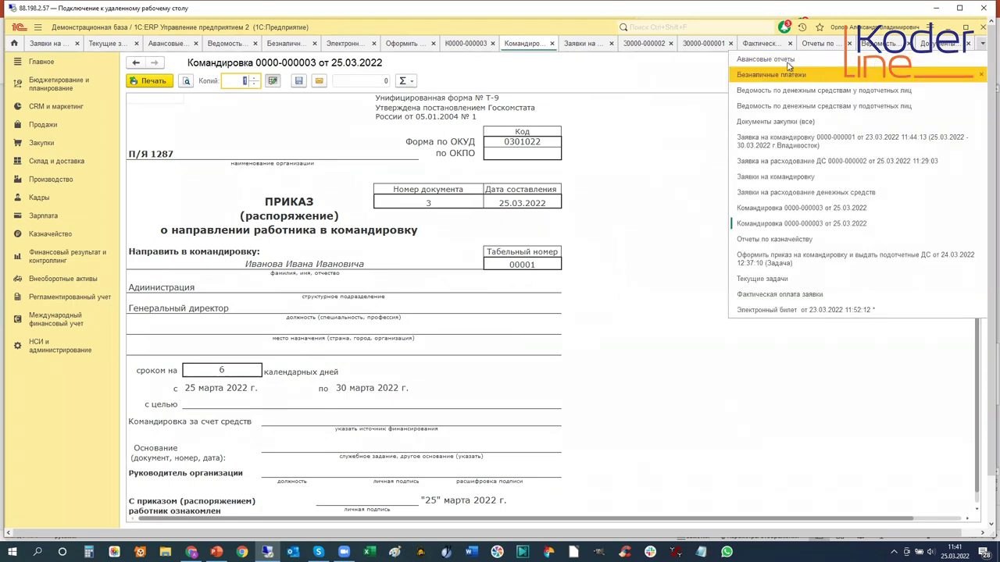
click(779, 210)
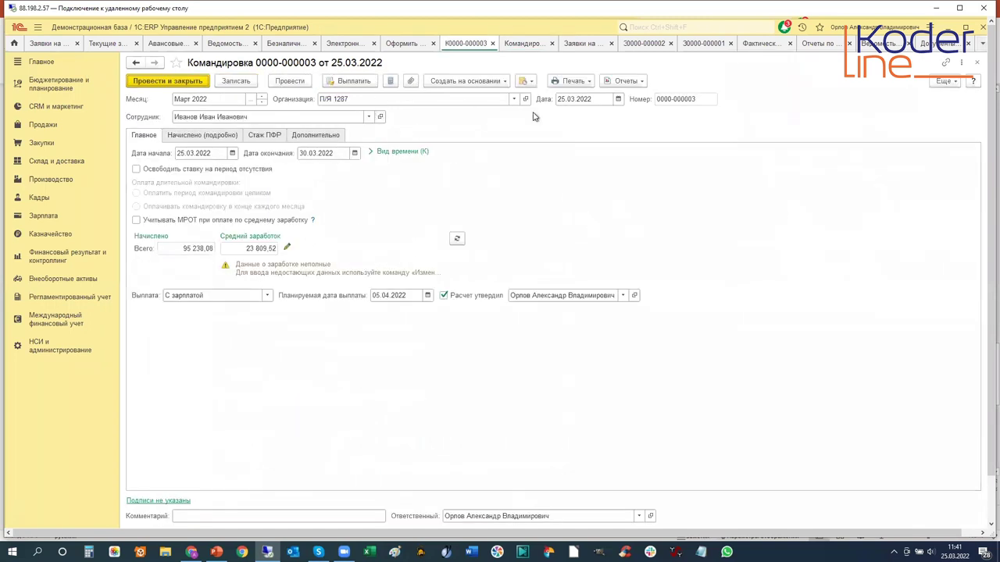
click(631, 82)
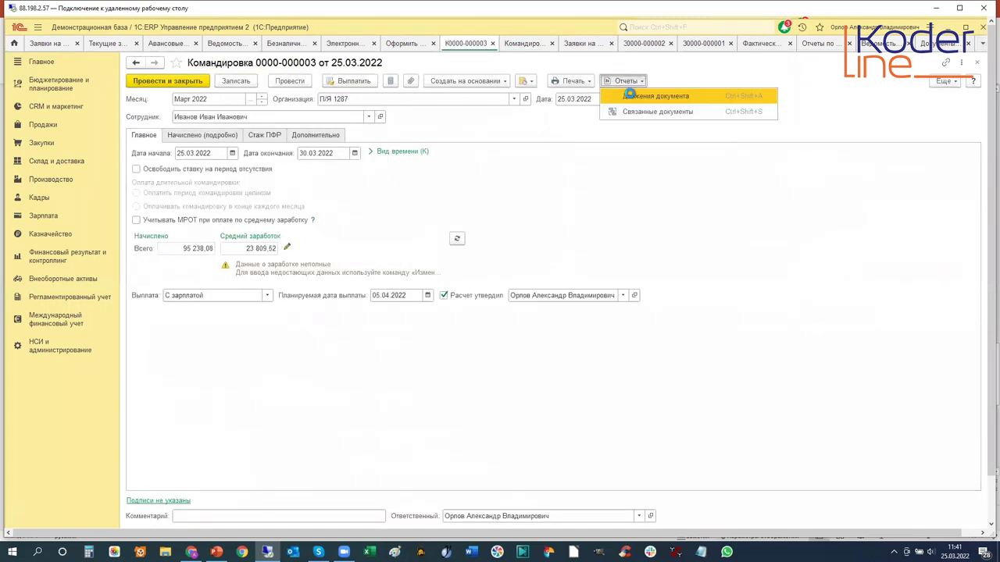
click(631, 94)
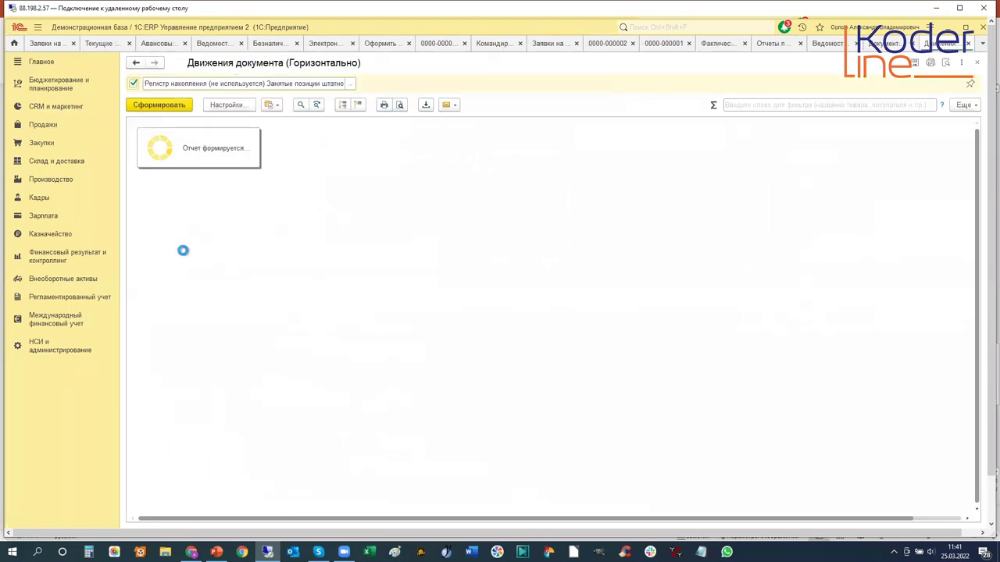
click(151, 102)
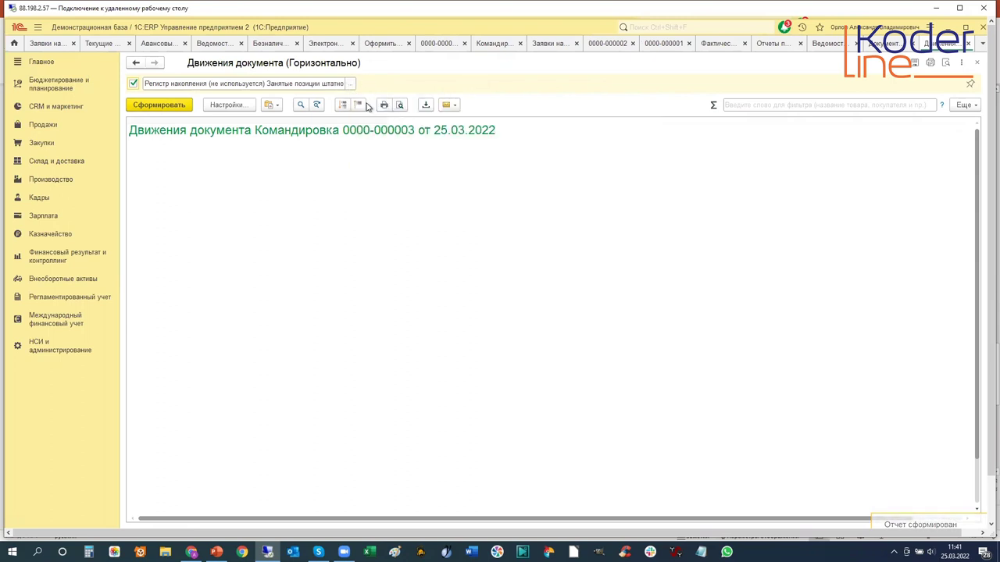
Examine the movements report's settings in simple and advanced view, and close the settings and the report without changes
click(244, 104)
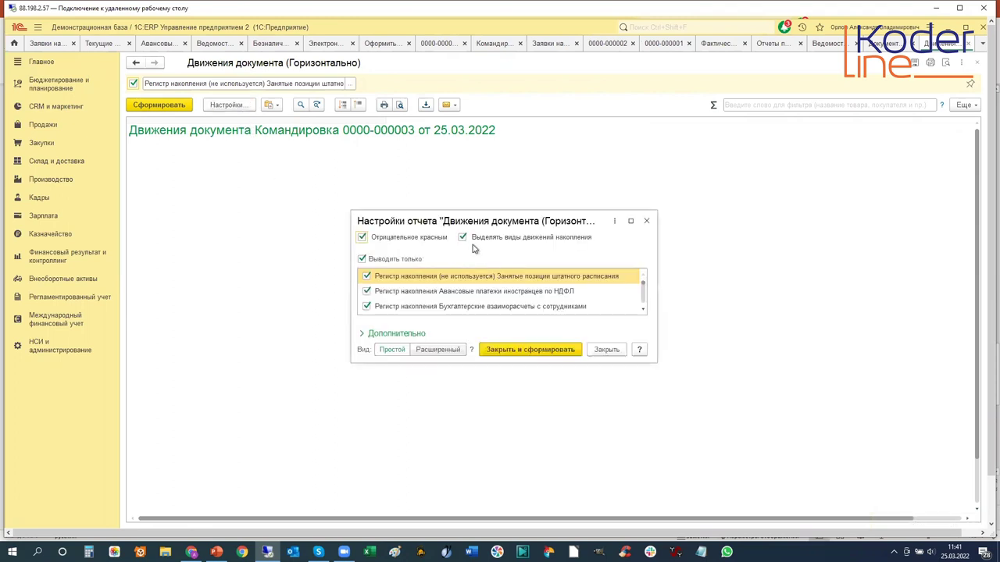
scroll(411, 289, down, 1)
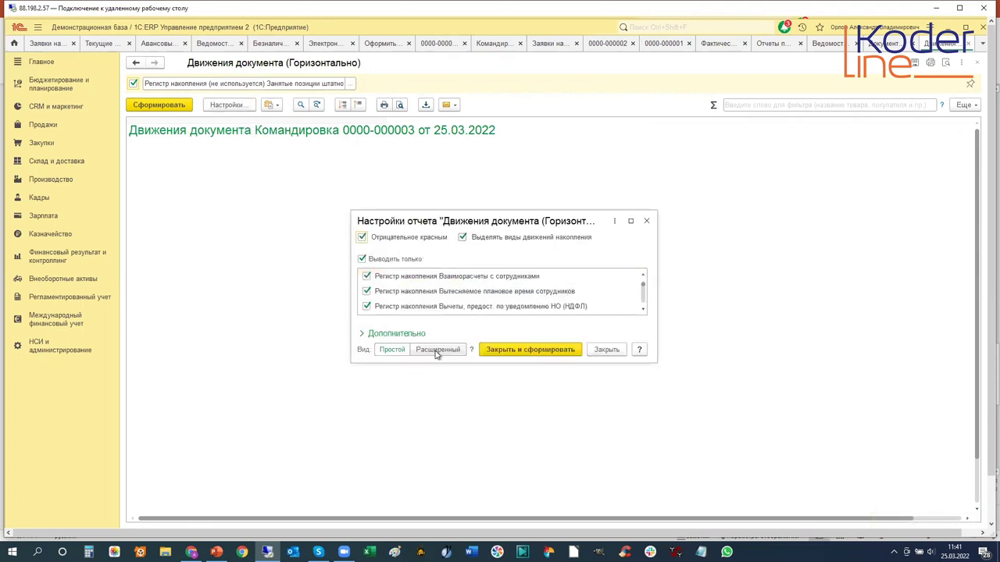
click(436, 350)
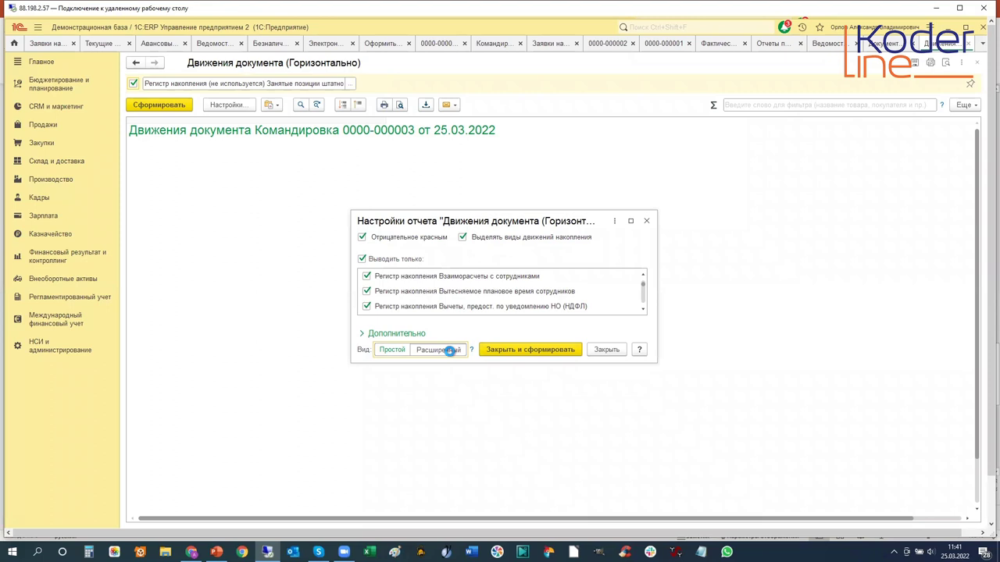
click(451, 351)
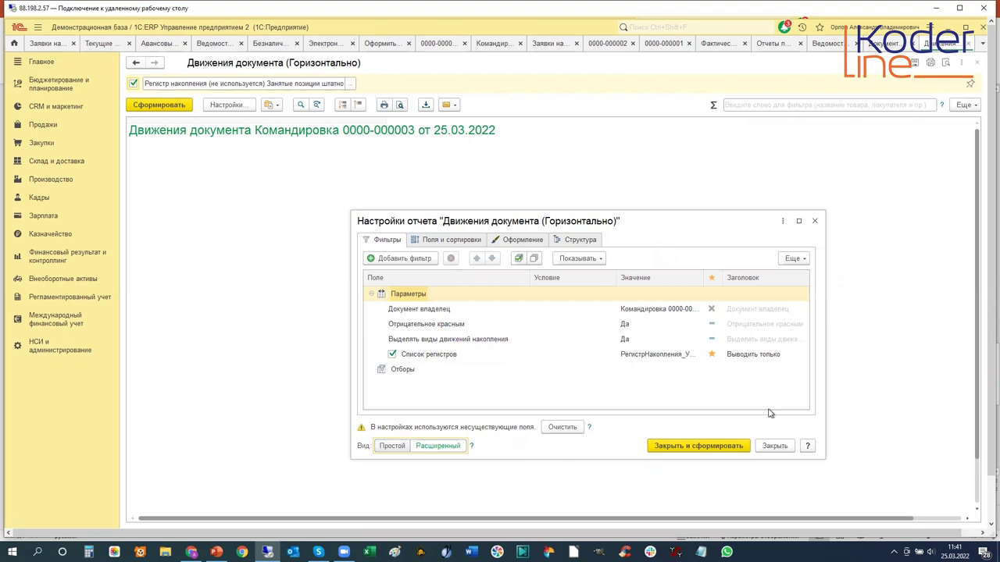
click(815, 221)
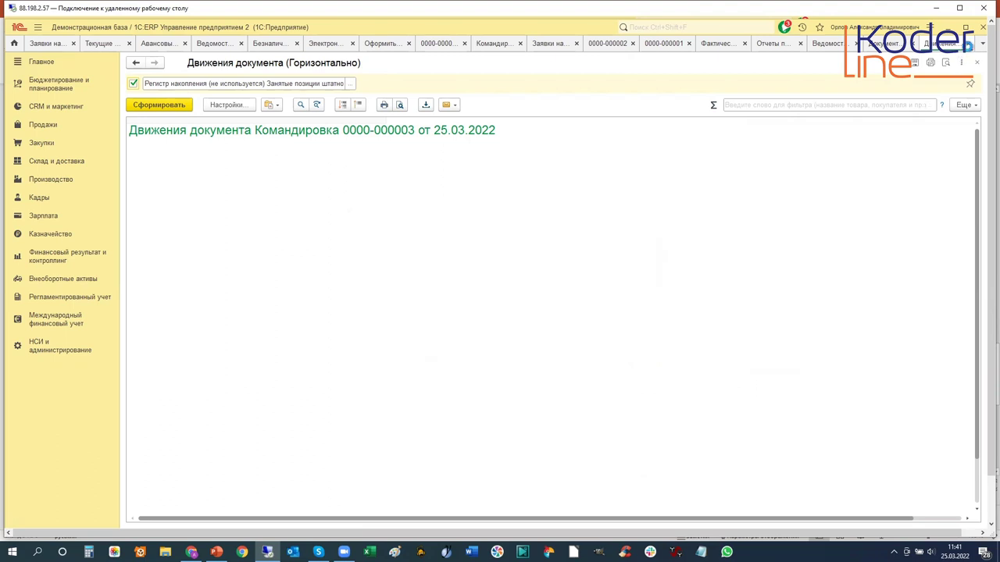
click(968, 45)
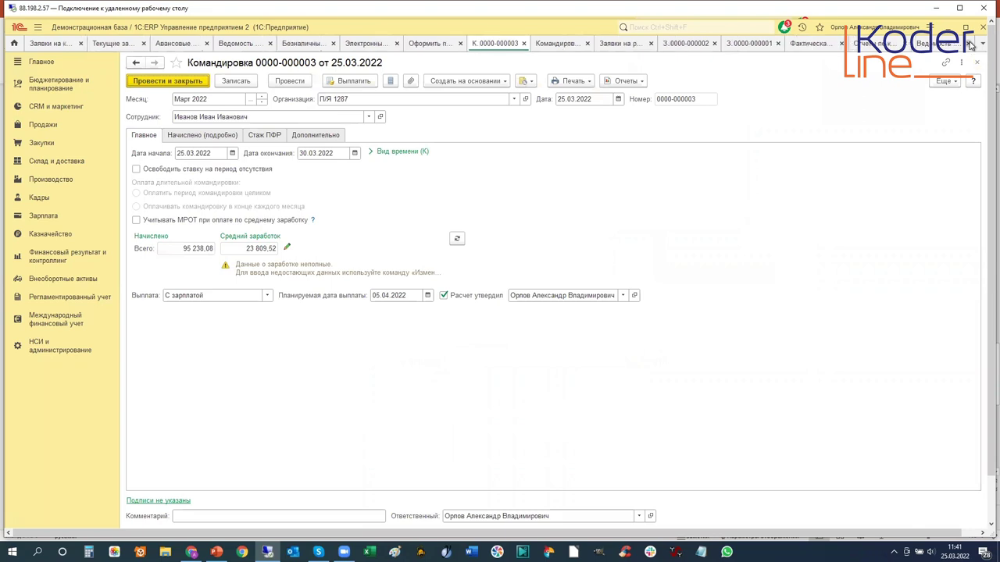
Close the open treasury reports, application payment, cash spending requests, trip order, its print form, and the order task
click(969, 45)
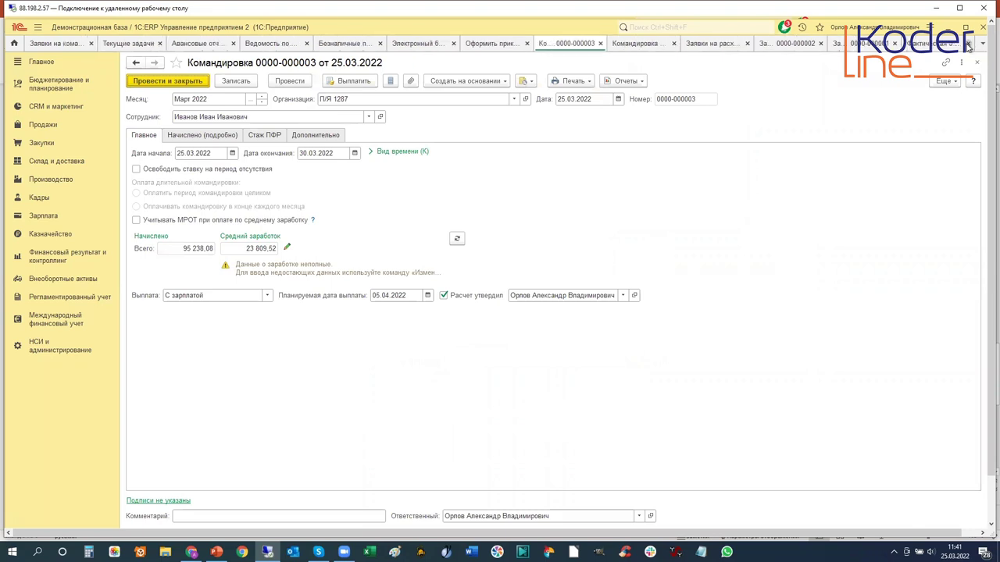
click(967, 44)
click(968, 45)
click(968, 44)
click(968, 45)
click(968, 44)
click(968, 44)
click(968, 45)
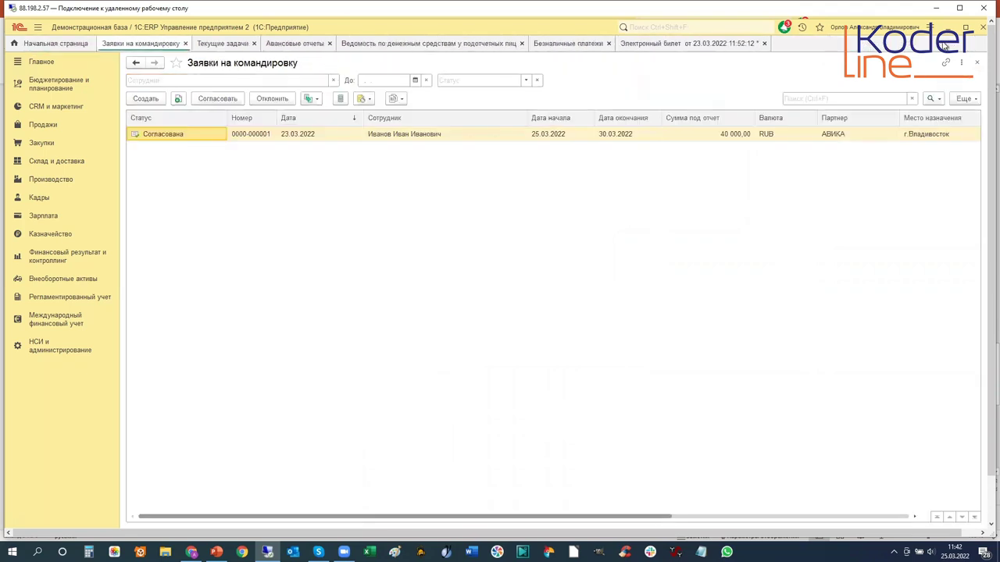
Close the electronic ticket of 23.03.2022 without saving its changes
click(765, 45)
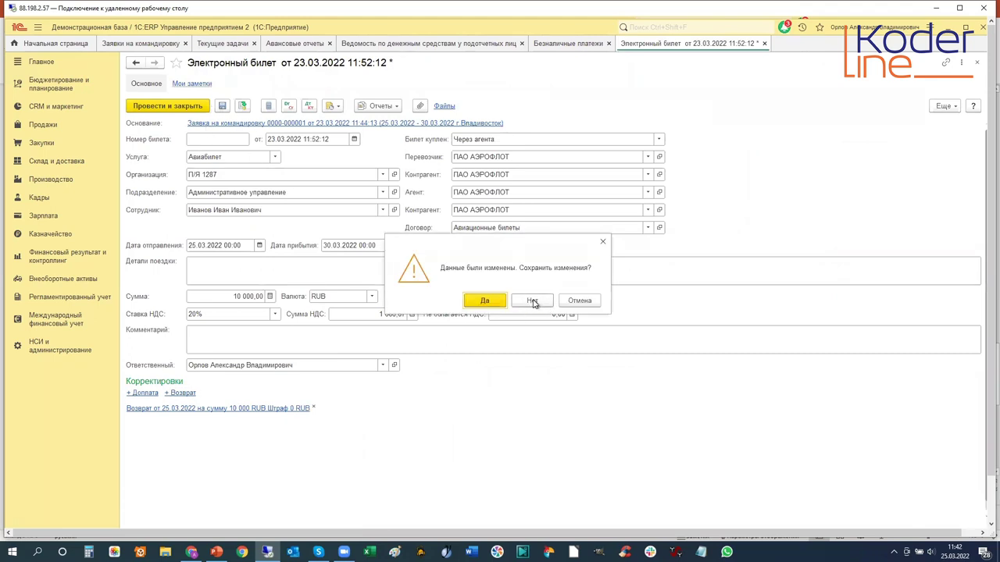
click(578, 304)
click(532, 302)
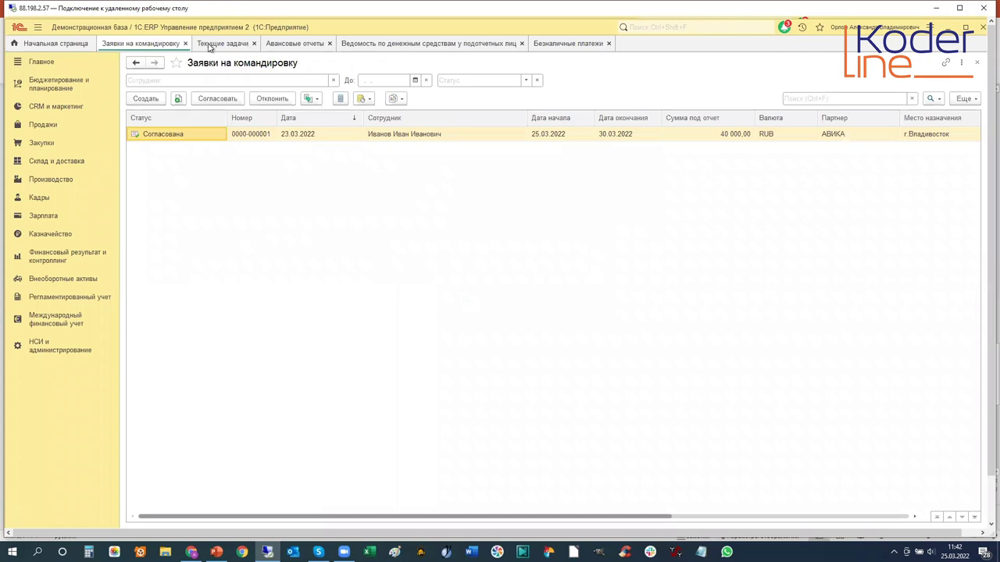
Open the trip request to г.Владивосток, examine its available statuses, and keep the status Согласована
click(199, 134)
double_click(199, 137)
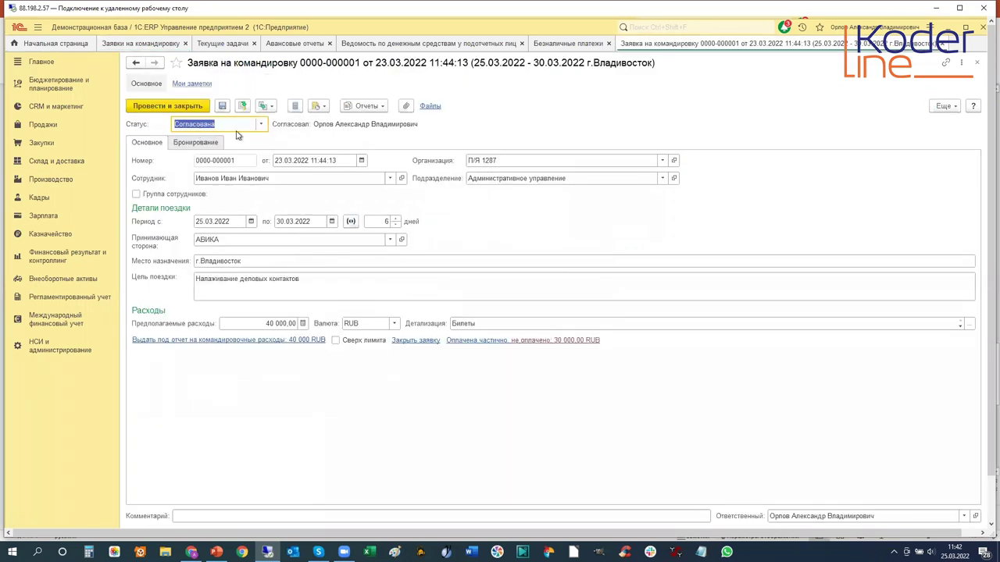
click(262, 125)
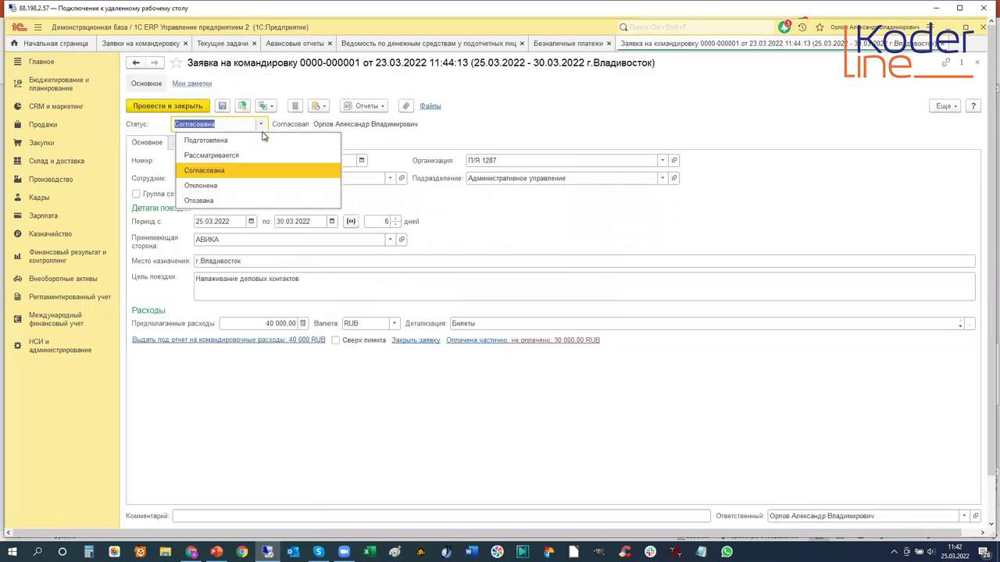
key(Return)
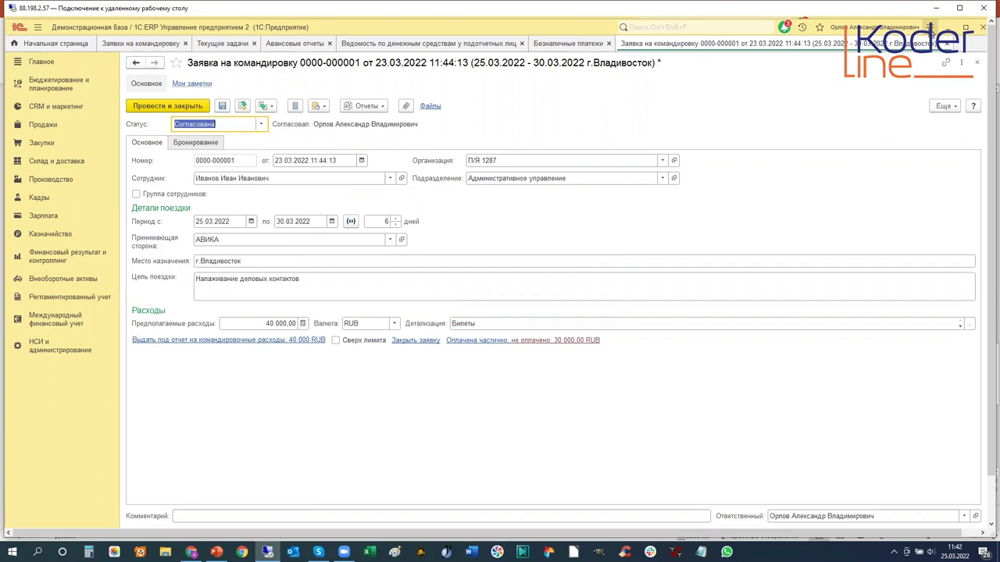
Search the technical specialist functions for "команди" and open the list of Командировка documents
click(929, 28)
click(871, 207)
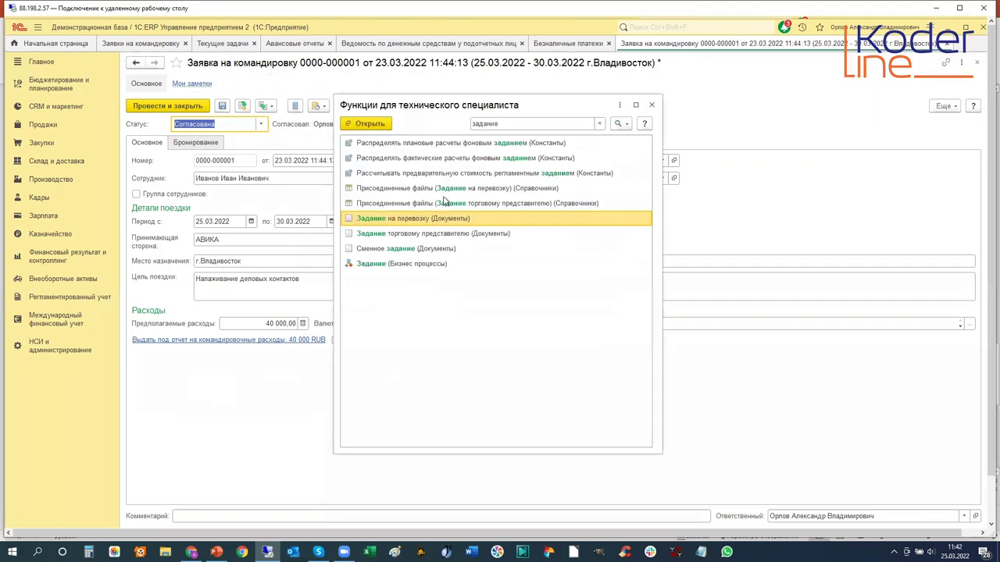
double_click(510, 122)
text(ко)
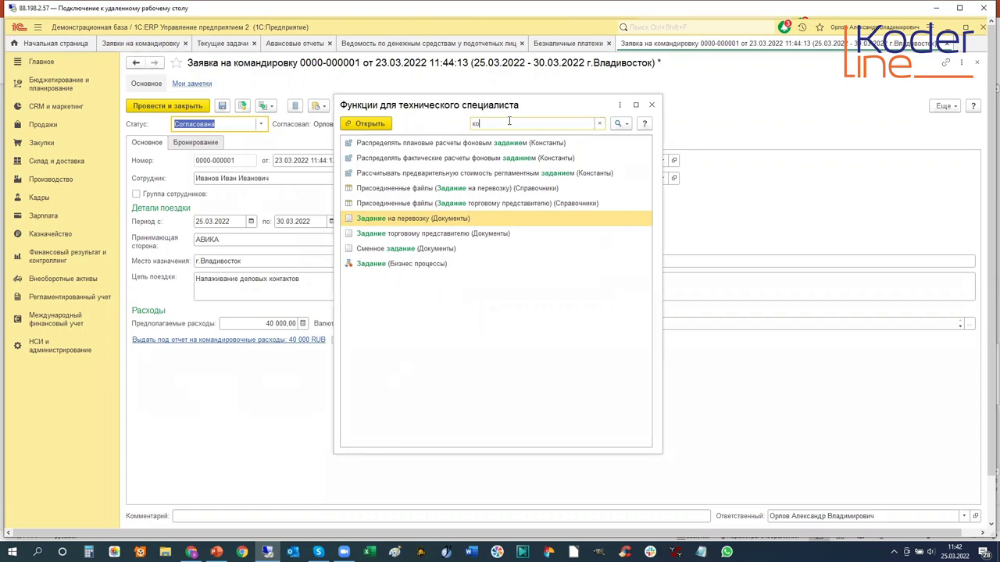
key(BackSpace)
key(BackSpace)
text(манди)
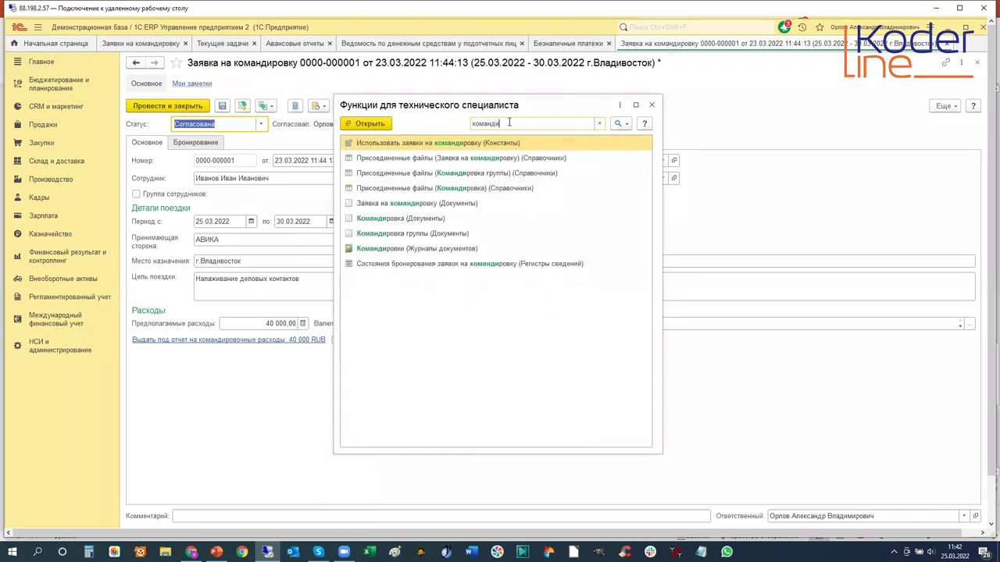
click(409, 221)
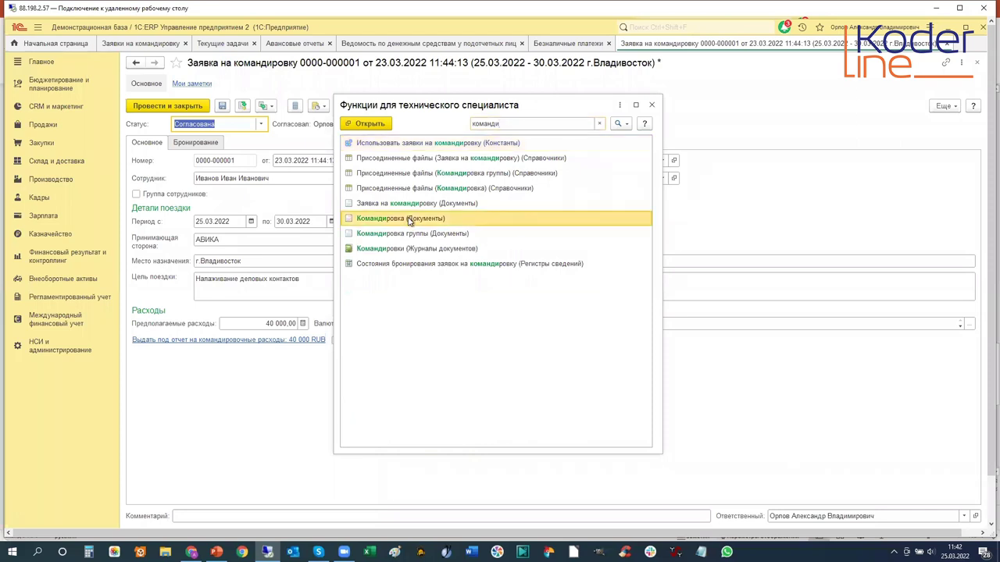
double_click(409, 222)
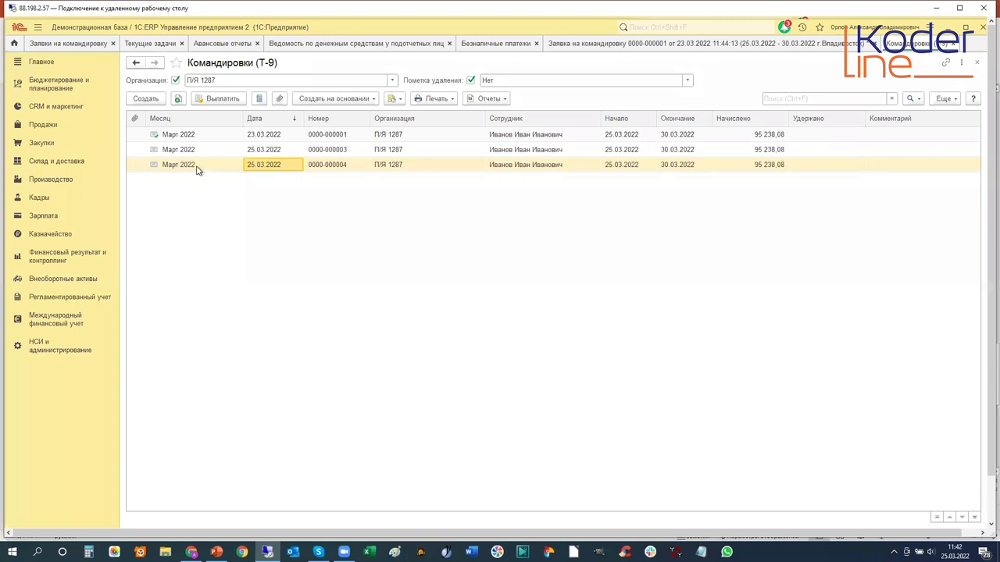
Open the trip order dated 23.03.2022 from the list and generate its document movements report
click(229, 167)
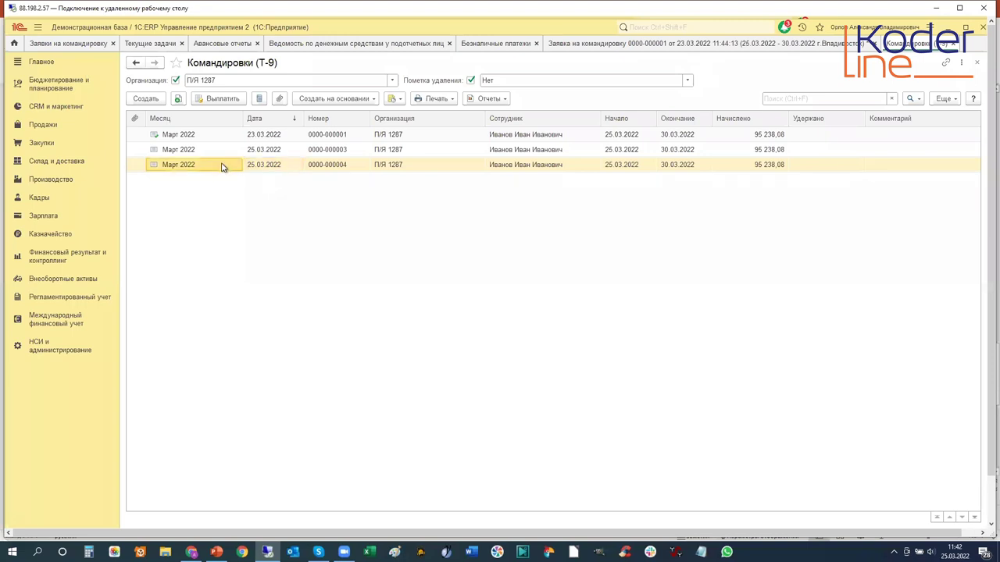
click(205, 136)
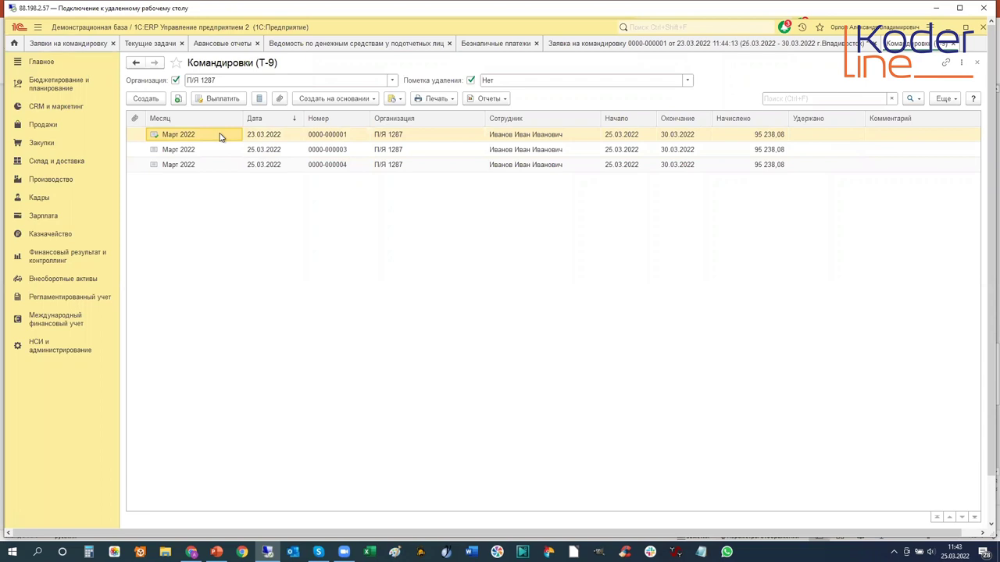
double_click(219, 136)
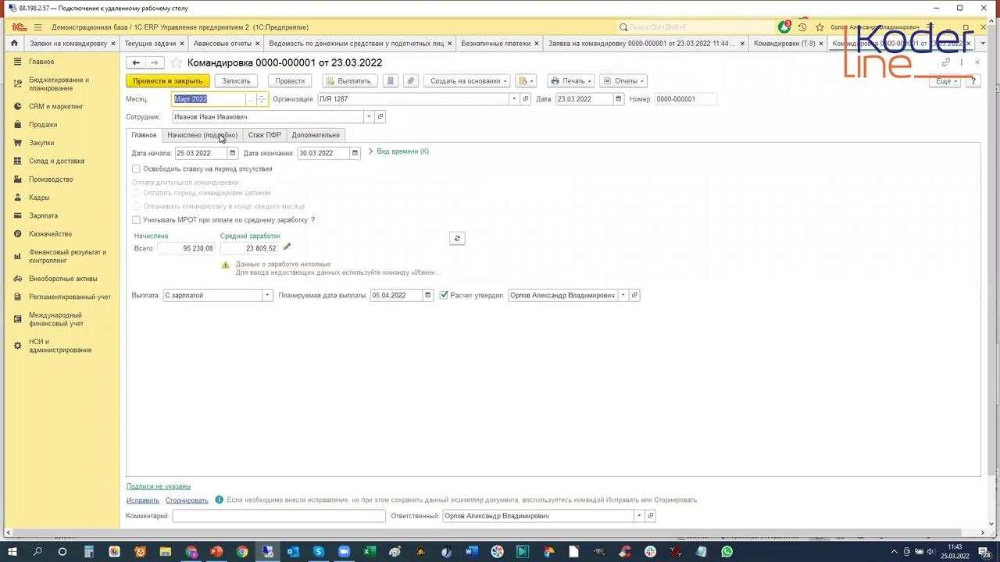
click(626, 82)
click(626, 96)
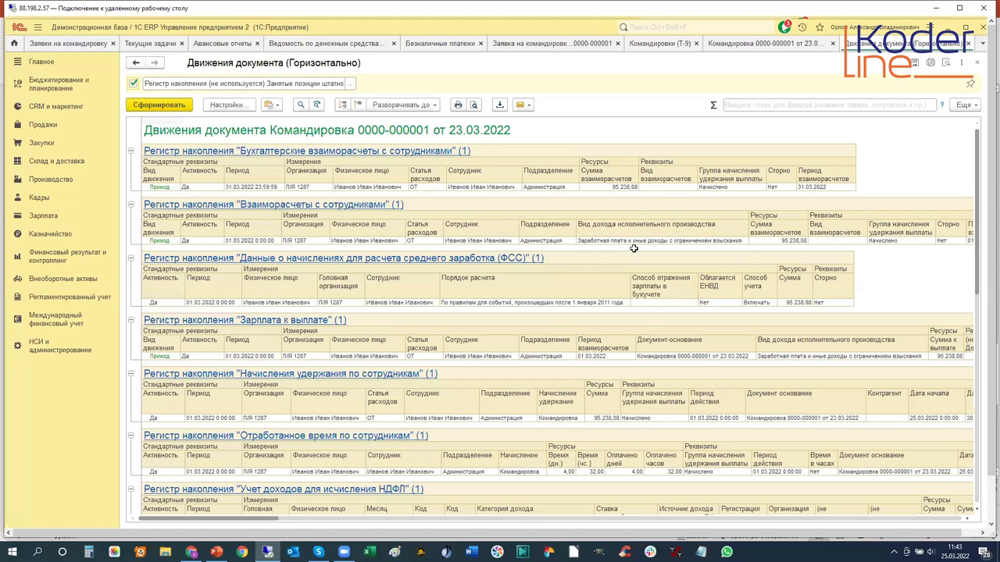
Examine the accumulation, information and calculation register entries in the trip order's movements report
scroll(634, 248, down, 2)
scroll(634, 248, down, 2)
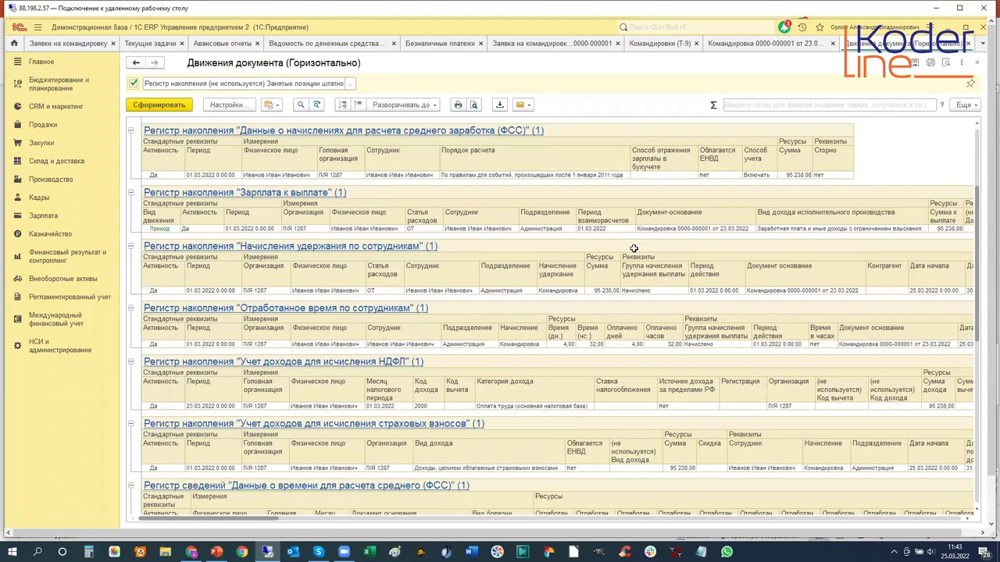
scroll(634, 248, down, 6)
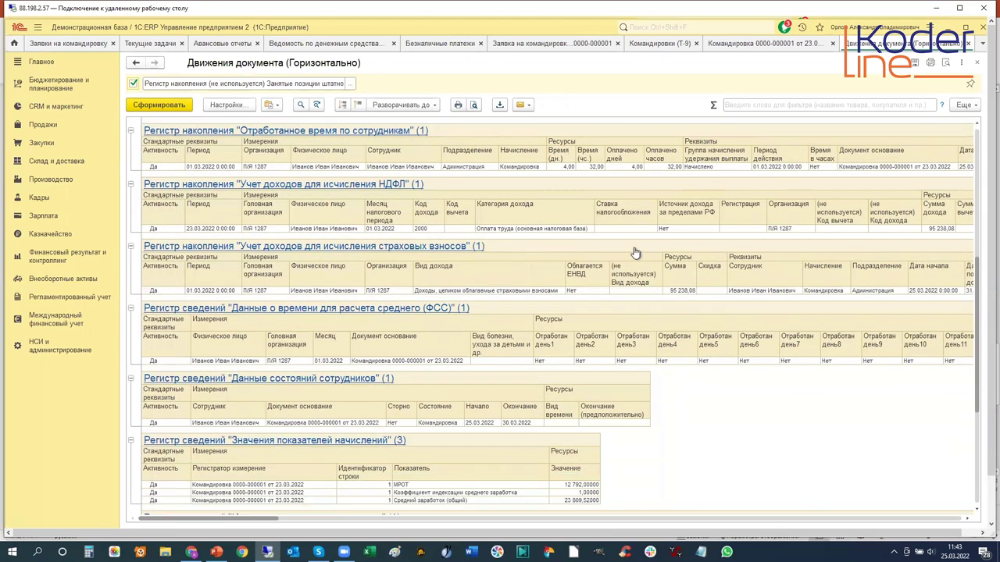
scroll(635, 254, down, 2)
scroll(635, 254, down, 8)
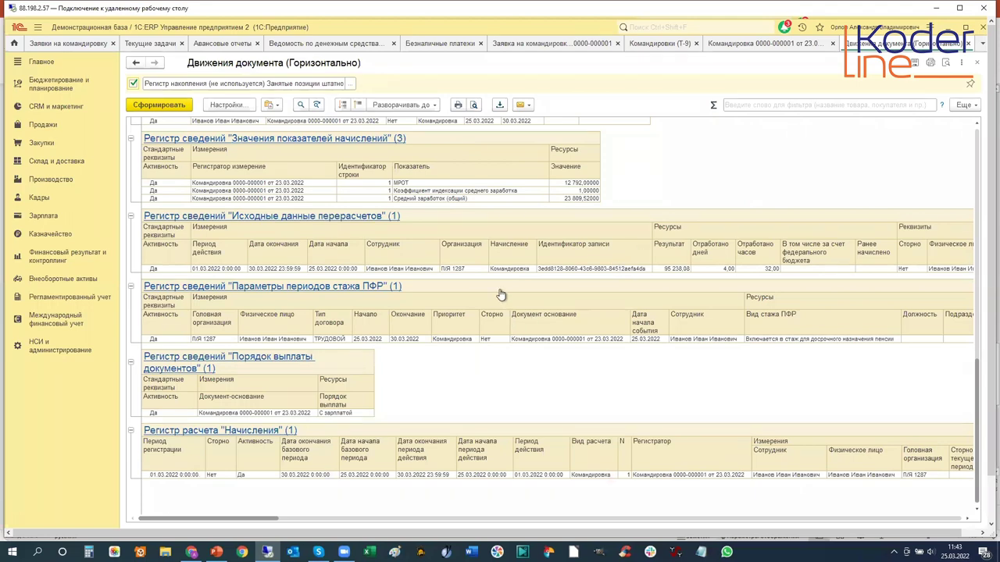
scroll(501, 294, up, 10)
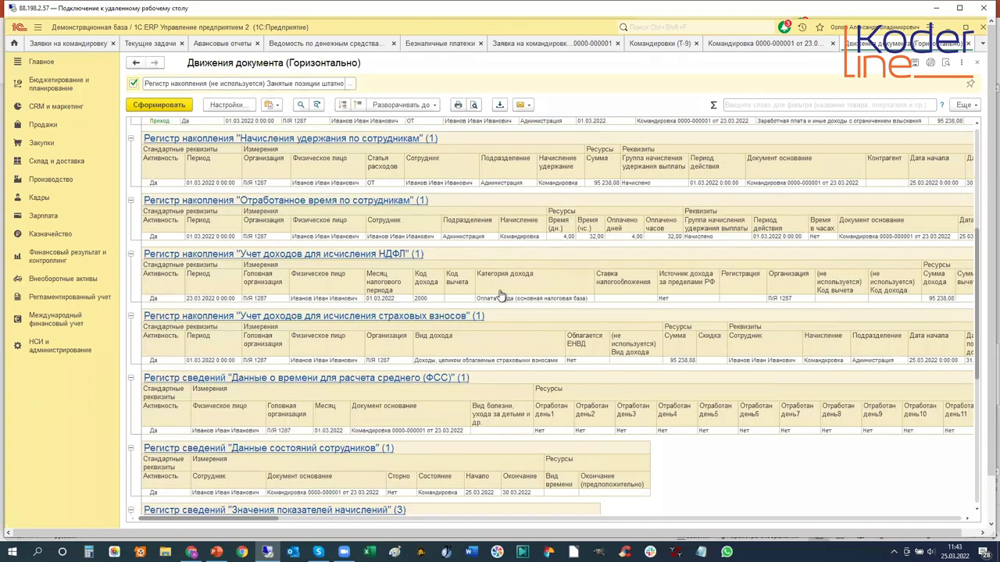
scroll(500, 295, up, 6)
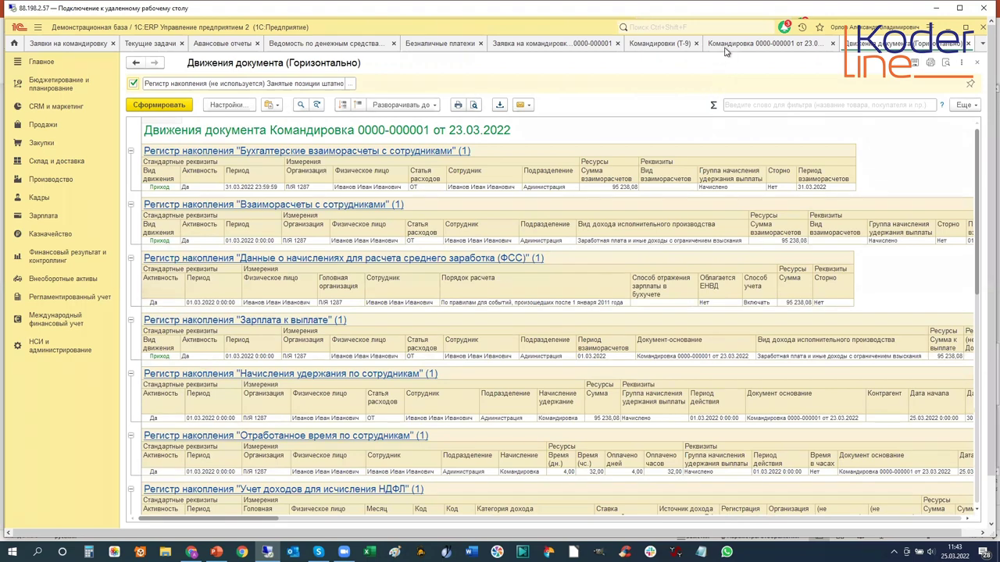
Open the Казначейство и взаиморасчеты settings and expand the Подотчетники section to examine the Заявки на командировку option
click(50, 350)
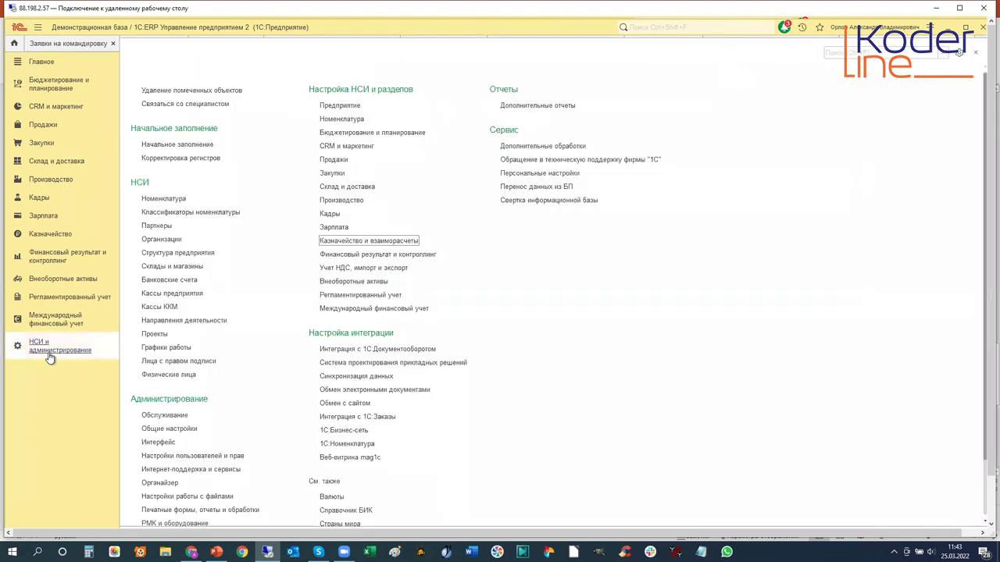
click(342, 240)
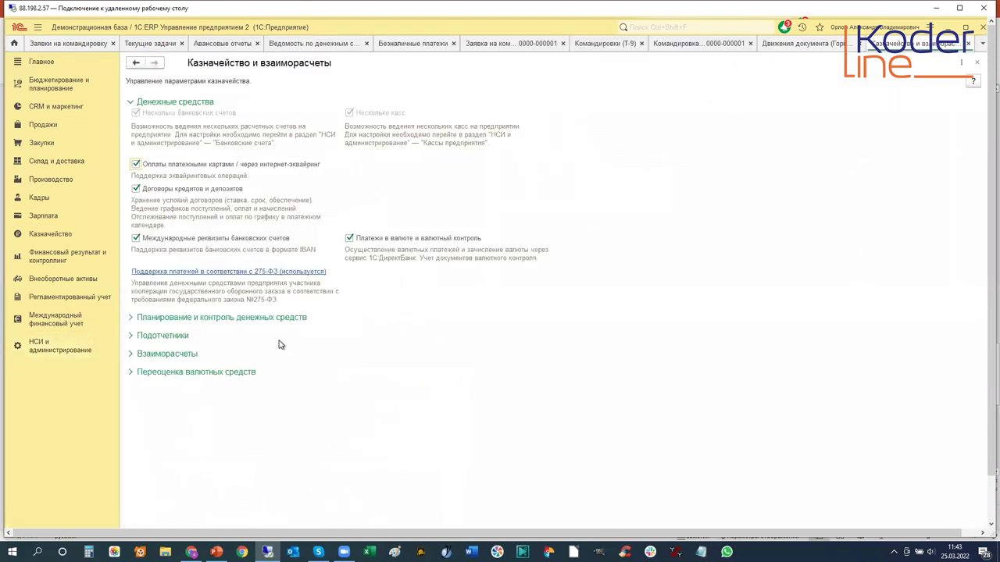
click(133, 336)
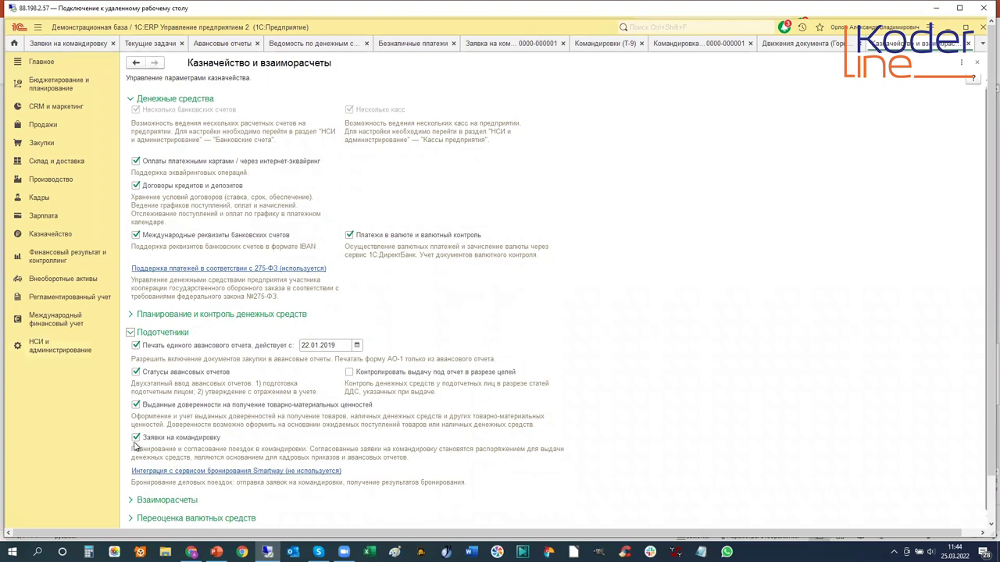
Open the treasury's list of trip requests and bring up the approved request to г.Владивосток
click(36, 234)
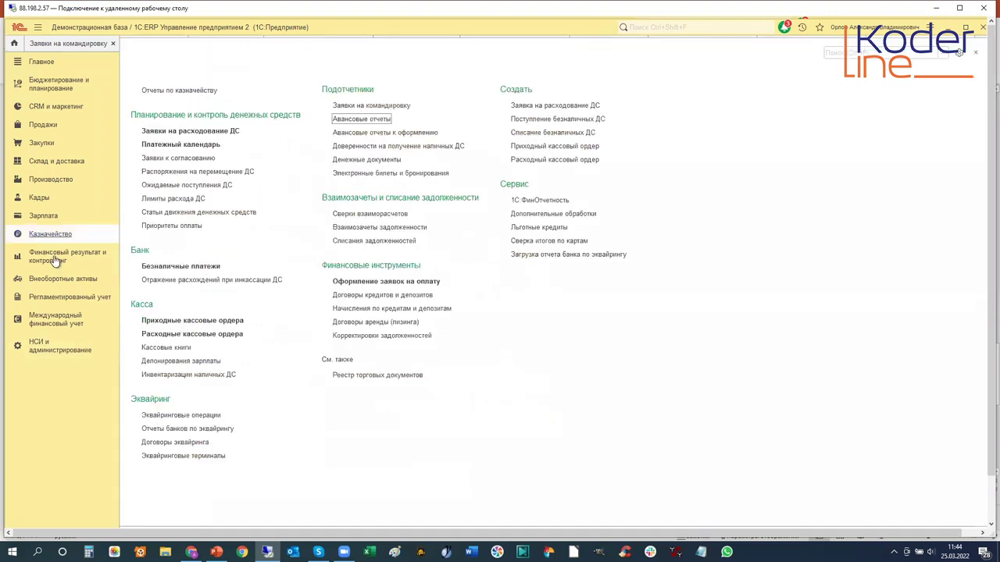
click(365, 107)
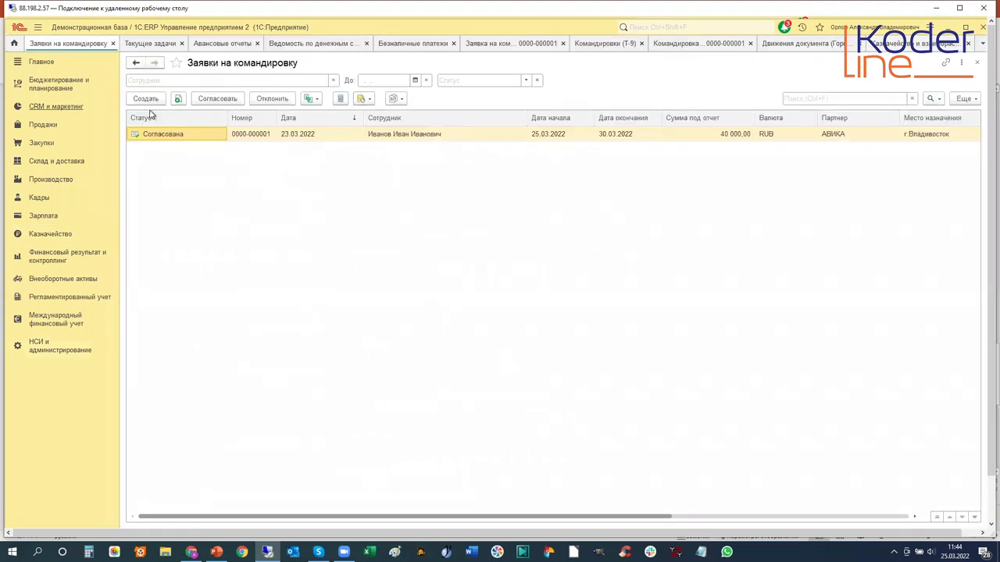
click(244, 135)
double_click(244, 134)
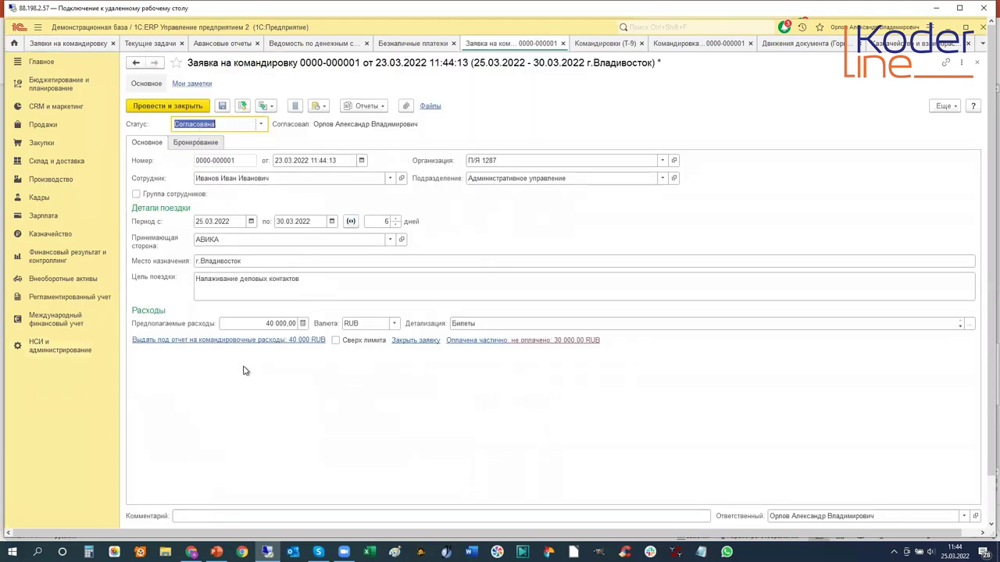
Create a Командировка order based on the trip request, posting the request, and examine the order's available print forms
click(273, 107)
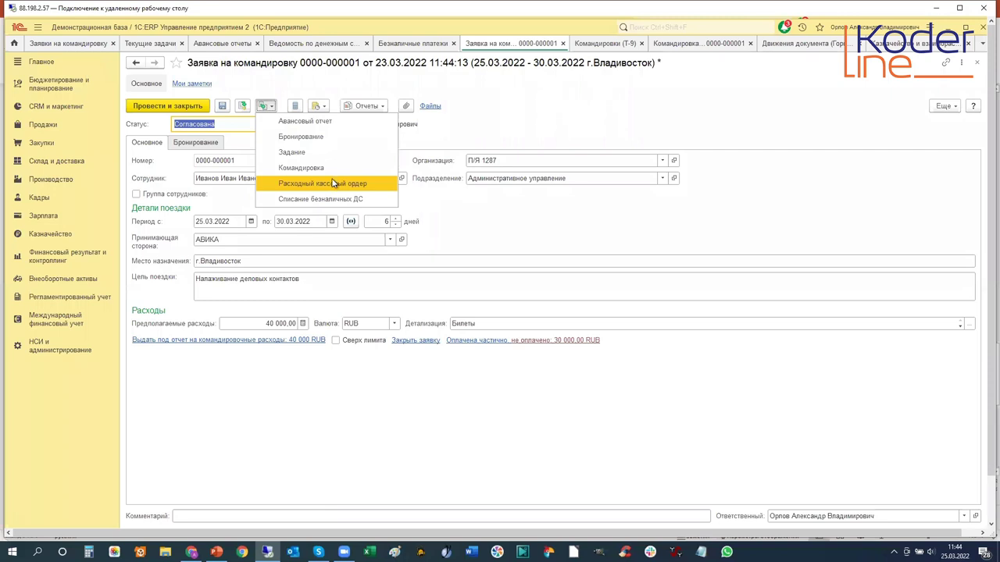
click(290, 168)
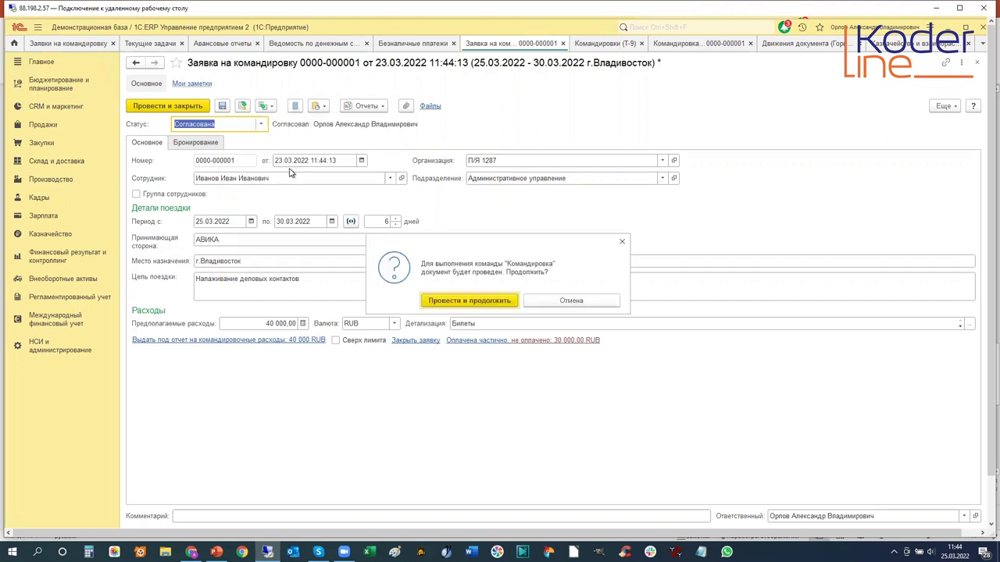
click(459, 297)
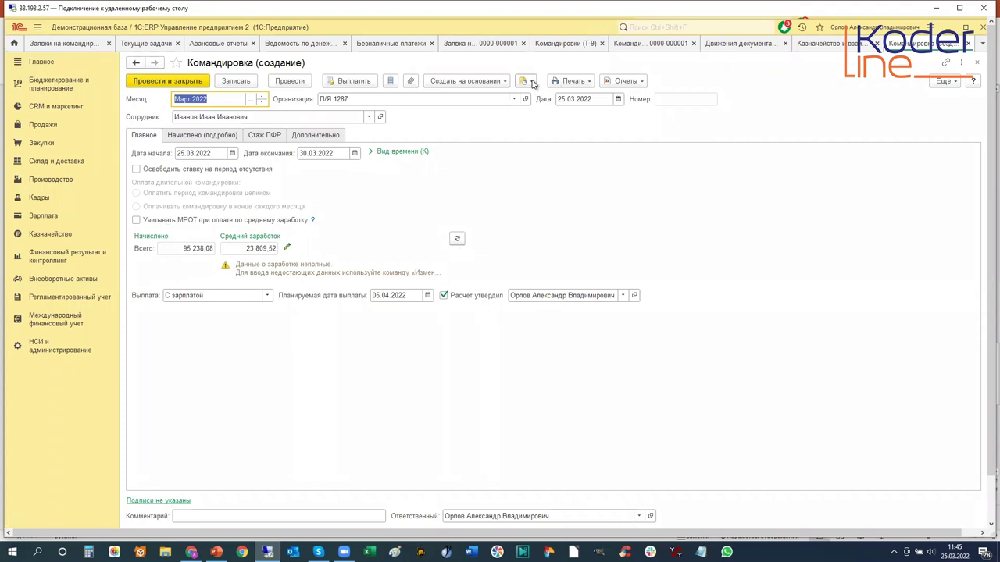
click(592, 81)
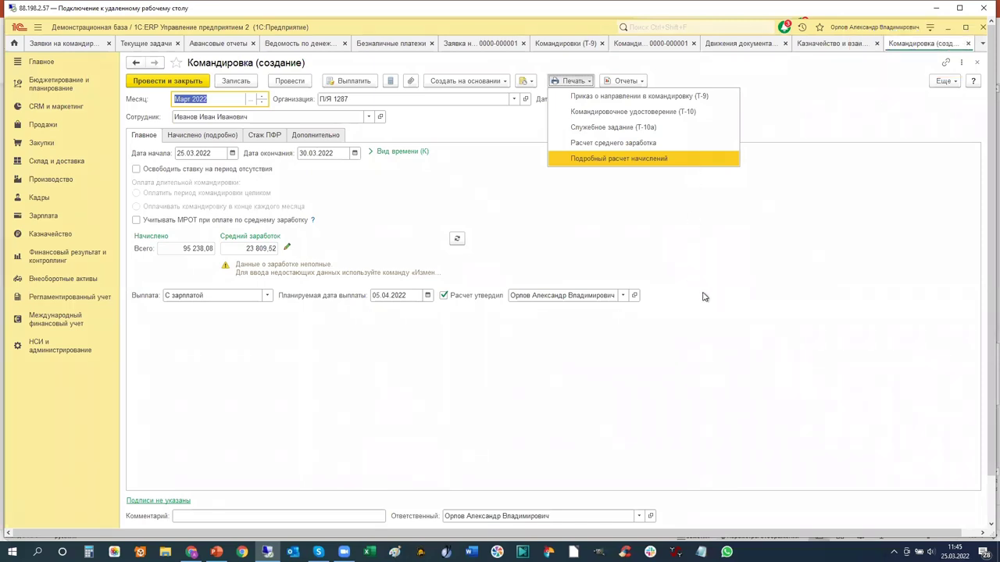
Switch to the PowerPoint presentation and select slide 6, СПАСИБО ЗА ВНИМАНИЕ
mouse_move(217, 552)
click(216, 504)
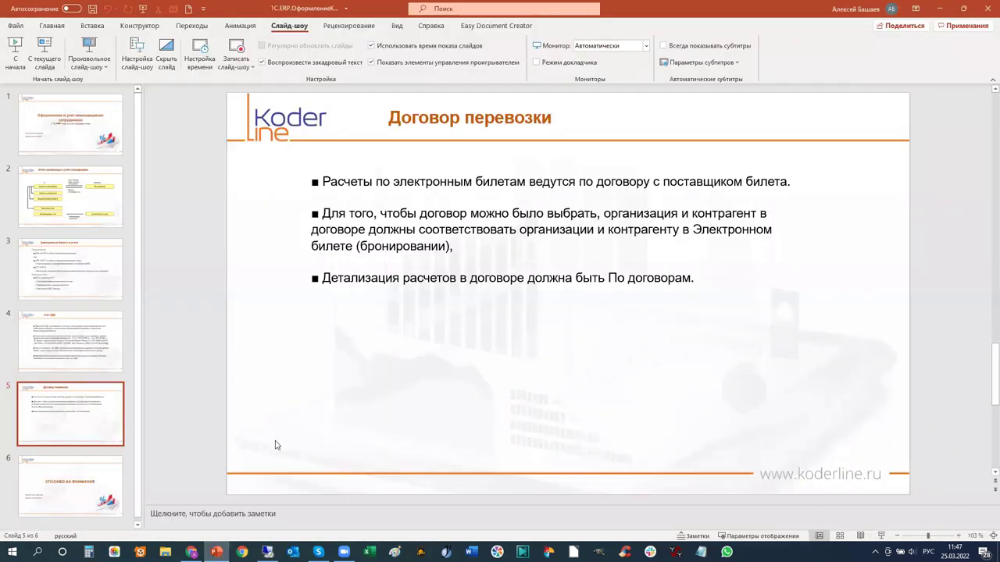
click(60, 481)
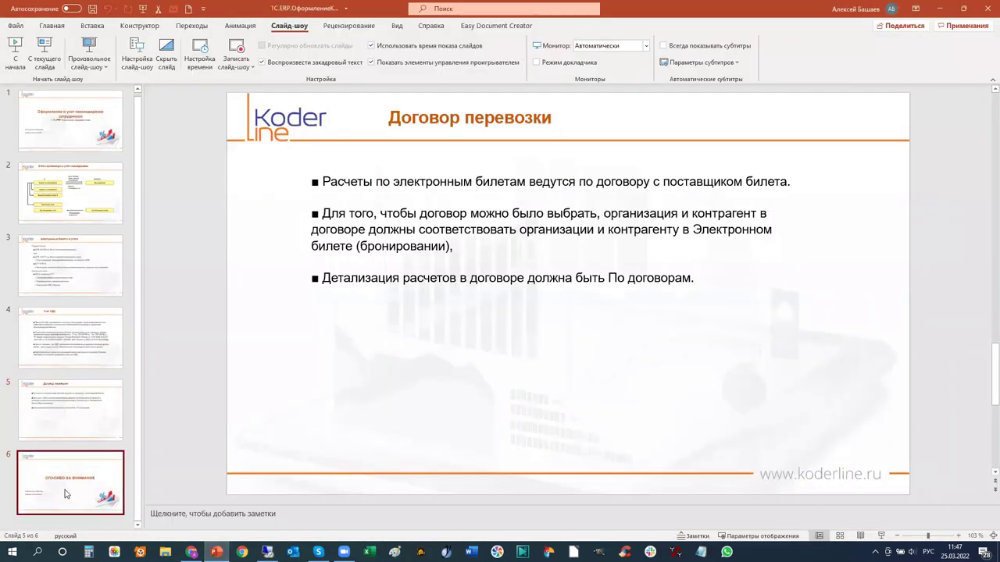